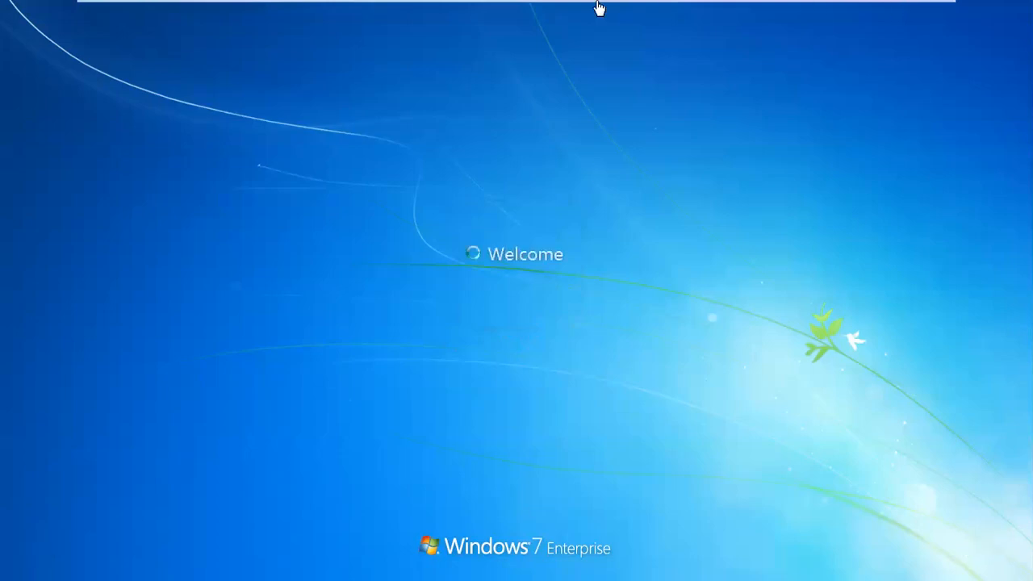
Dismiss the lock screen on the other VM, then return to the Windows 7 client.
{"action": "left_click", "coordinate": [719, 11]}
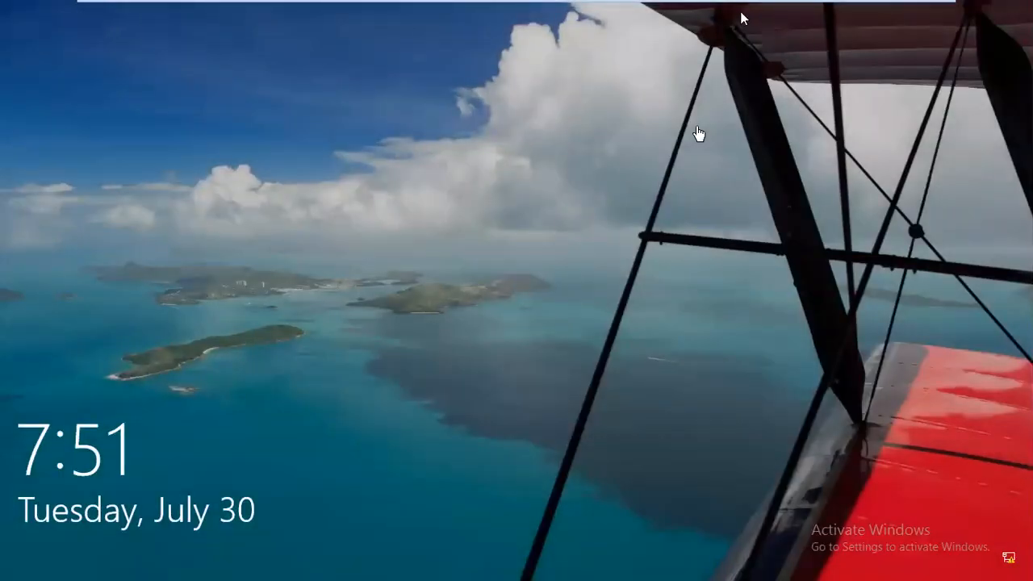
{"action": "key", "text": "Return"}
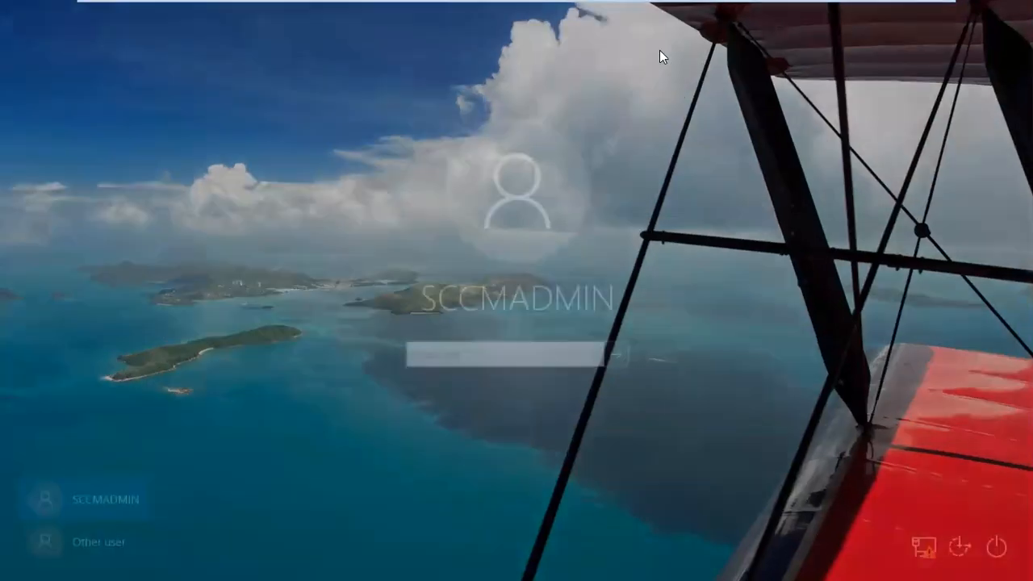
{"action": "left_click", "coordinate": [671, 8]}
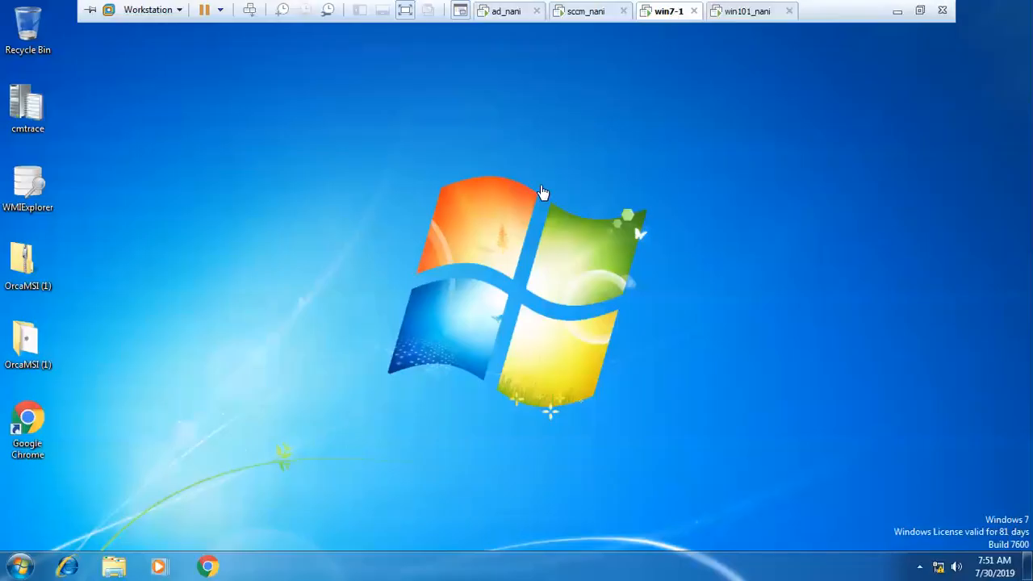
Launch Software Center by searching 'software' from the Start menu.
{"action": "left_click", "coordinate": [21, 563]}
{"action": "type", "text": "software"}
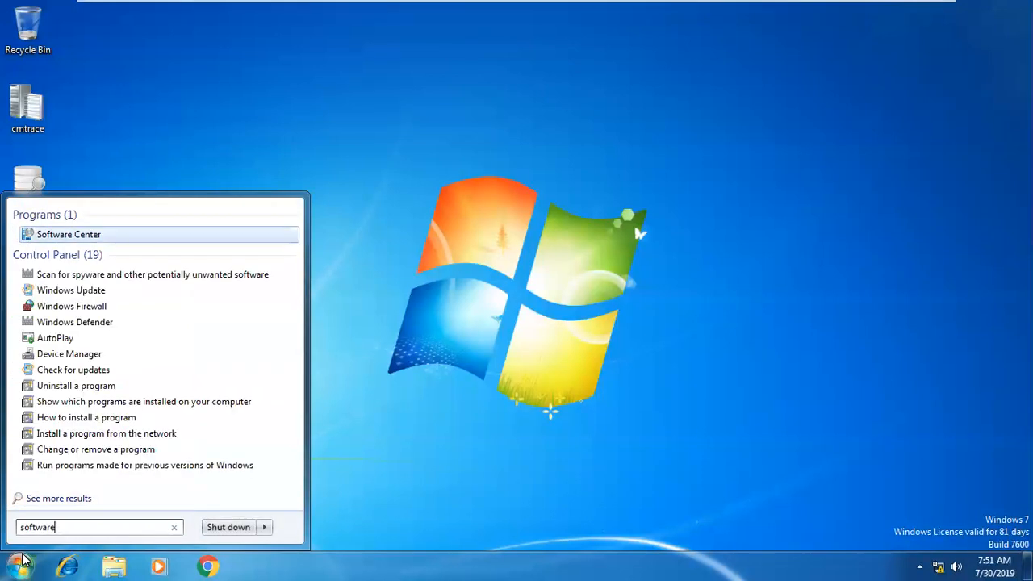
{"action": "key", "text": "Return"}
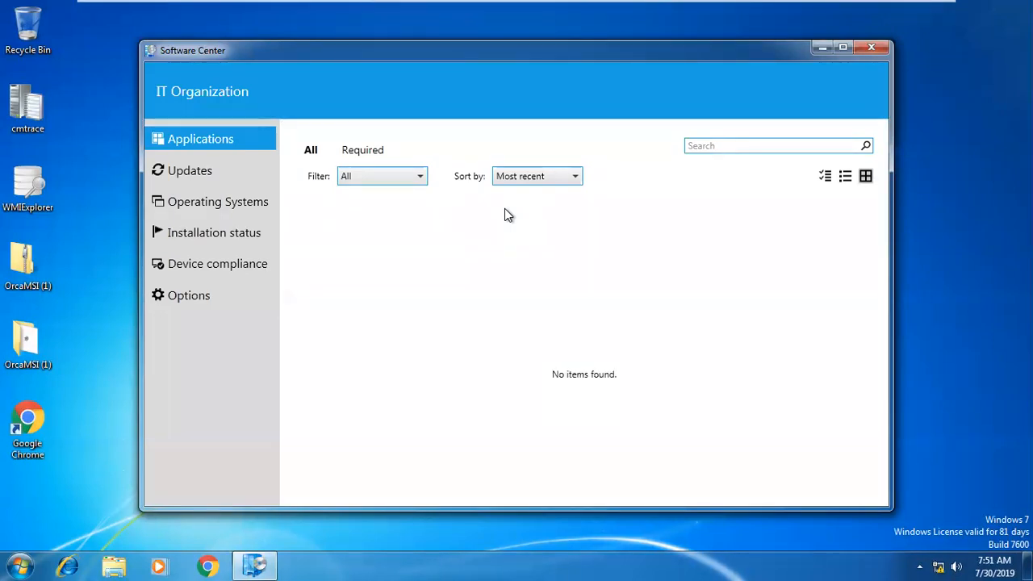
Browse the Updates, Operating Systems, Installation status and Applications pages, then show Options.
{"action": "left_click", "coordinate": [179, 173]}
{"action": "left_click", "coordinate": [198, 209]}
{"action": "left_click", "coordinate": [202, 241]}
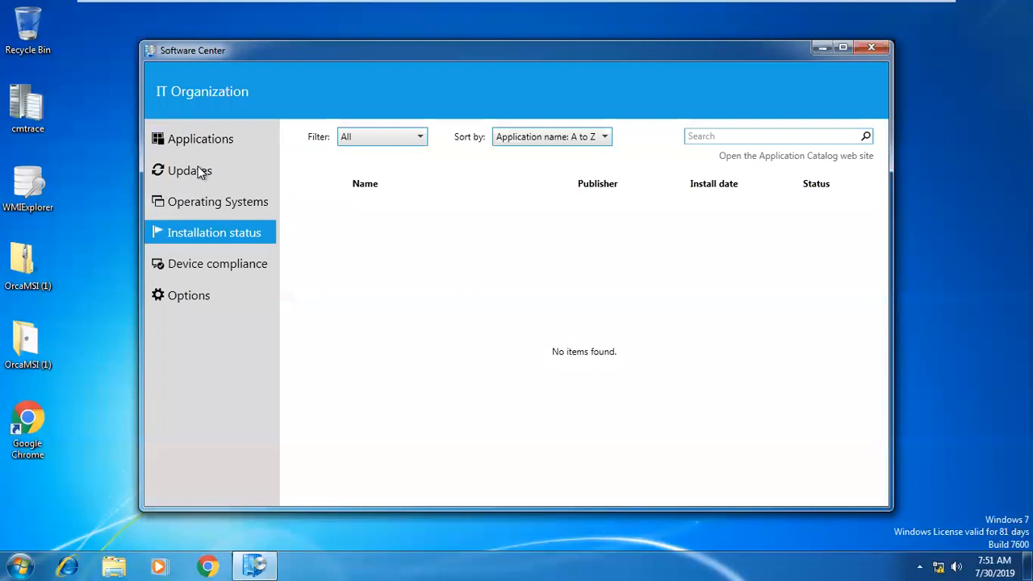
{"action": "left_click", "coordinate": [198, 140]}
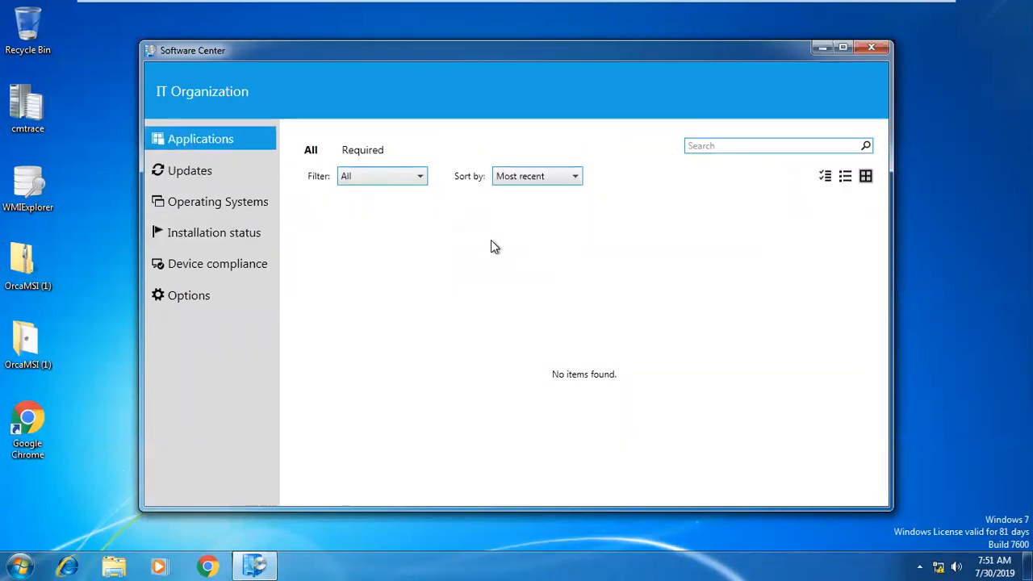
{"action": "left_click", "coordinate": [210, 172]}
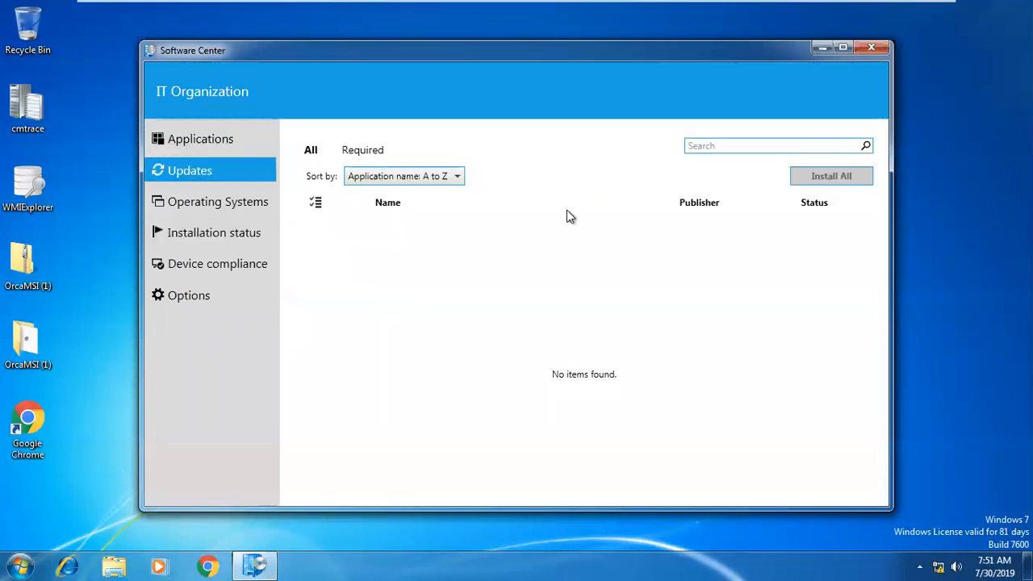
{"action": "left_click", "coordinate": [230, 208]}
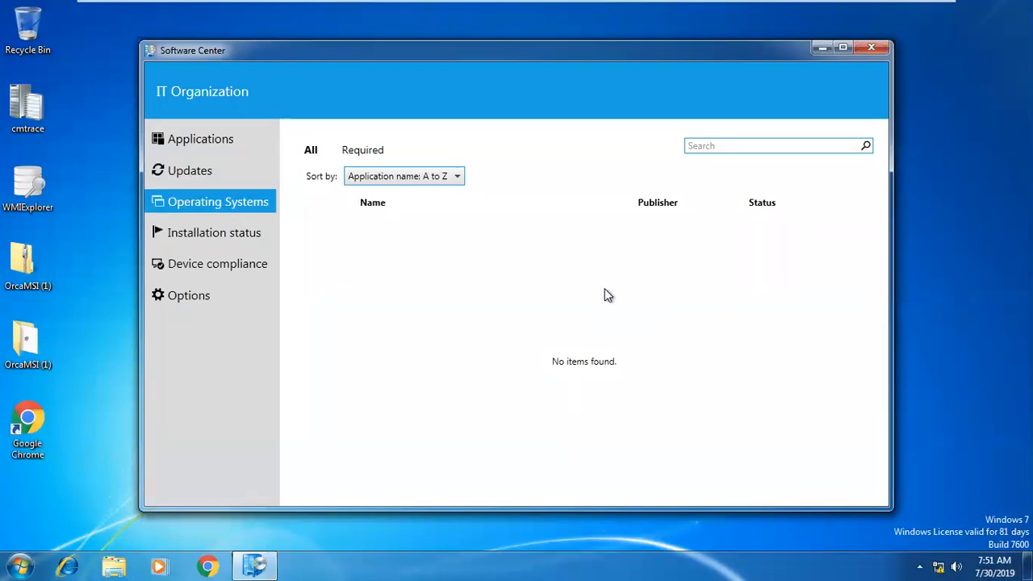
{"action": "left_click", "coordinate": [214, 239]}
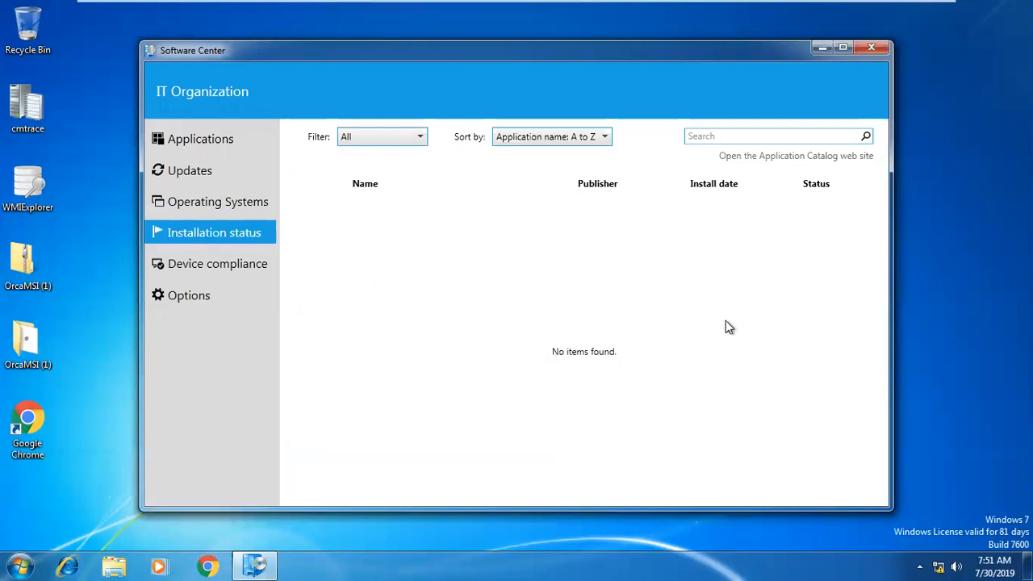
{"action": "left_click", "coordinate": [193, 299]}
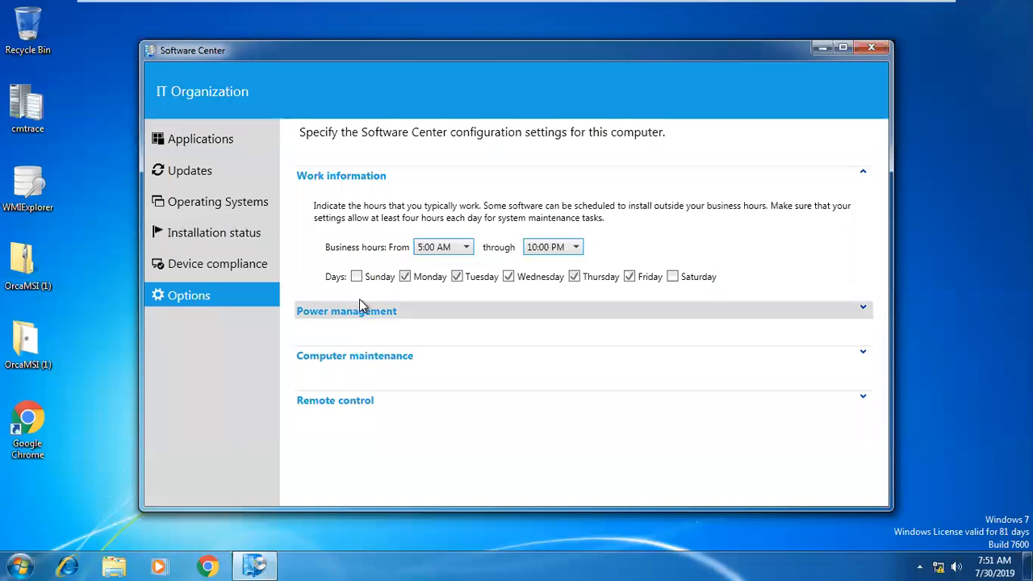
Tick Monday so work days run Monday–Friday, and expand the Computer maintenance settings.
{"action": "left_click", "coordinate": [406, 277]}
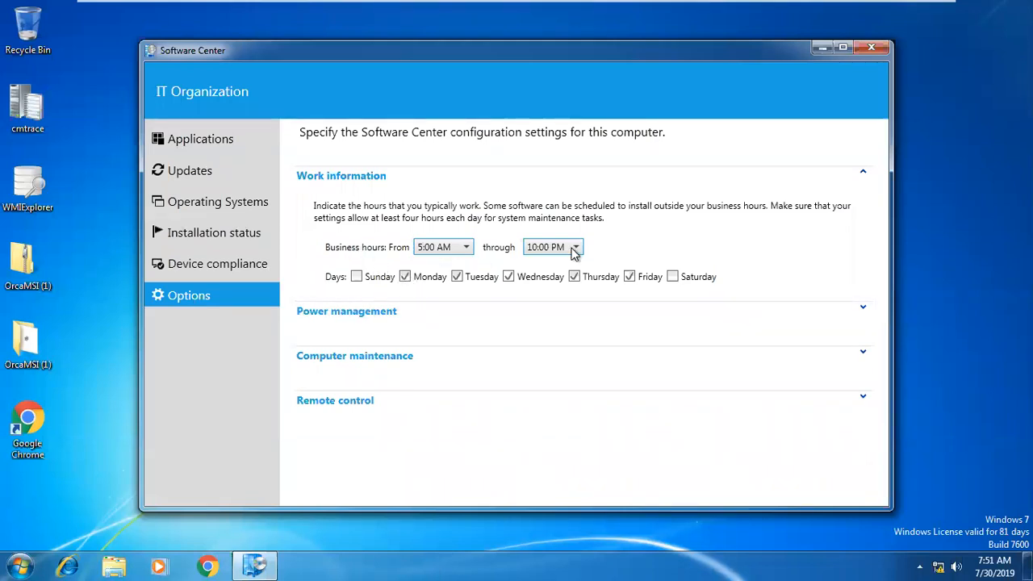
{"action": "left_click", "coordinate": [545, 251]}
{"action": "left_click", "coordinate": [545, 252]}
{"action": "left_click", "coordinate": [383, 361]}
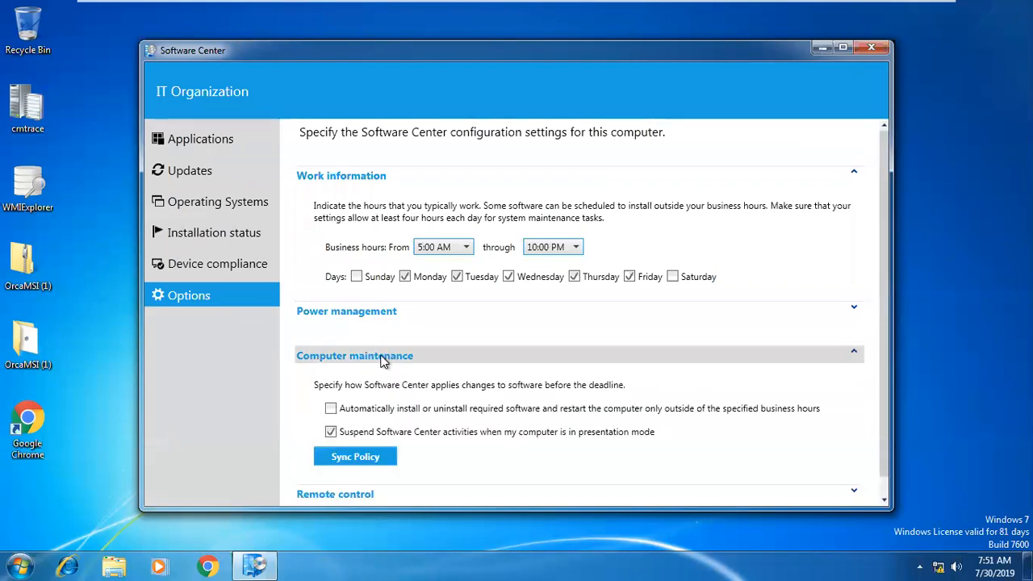
{"action": "scroll", "coordinate": [383, 361], "scroll_direction": "down", "scroll_amount": 1}
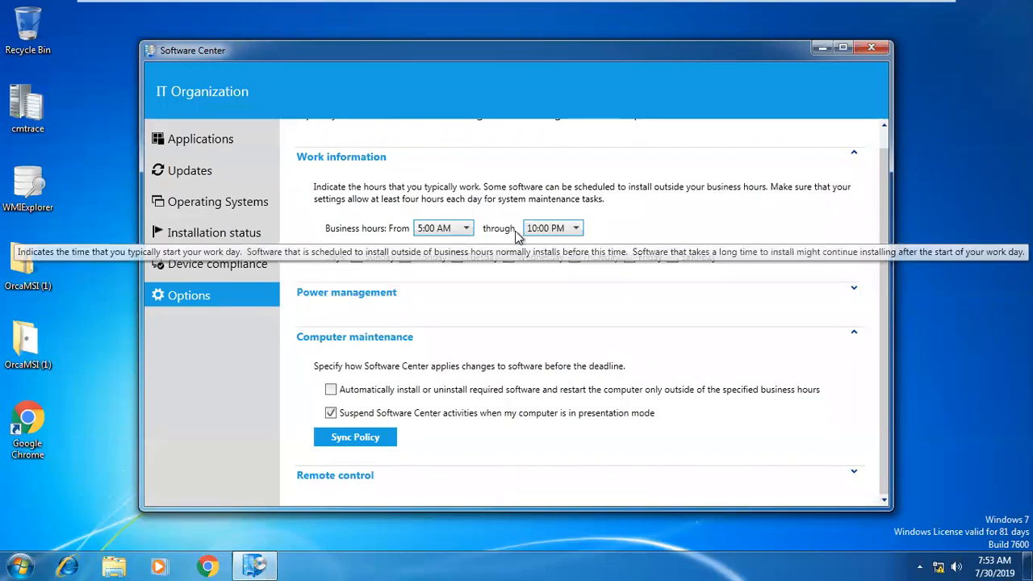
Set the Work information business hours from 10:00 AM through 5:00 PM.
{"action": "left_click", "coordinate": [438, 230]}
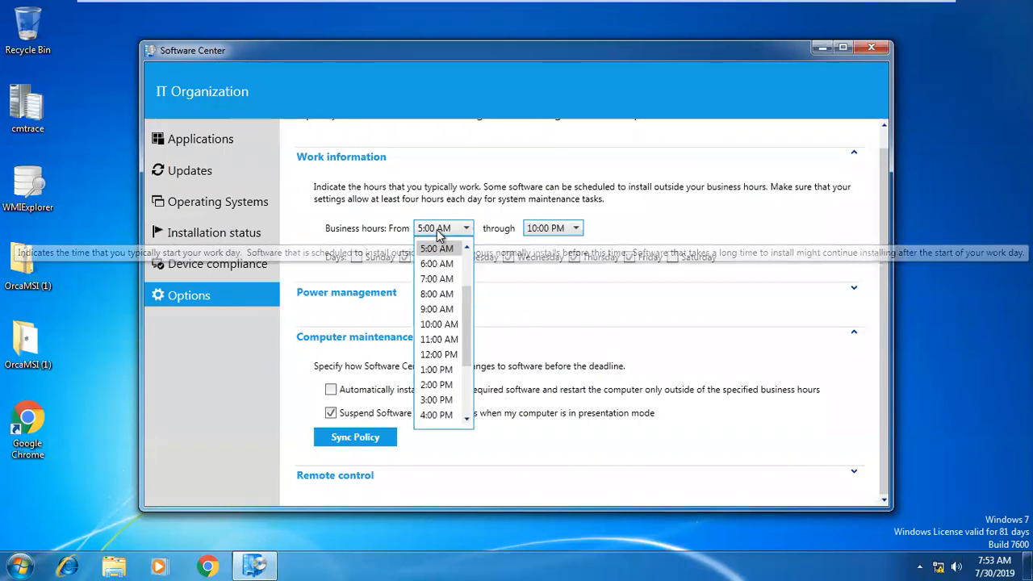
{"action": "left_click", "coordinate": [440, 324]}
{"action": "left_click", "coordinate": [565, 230]}
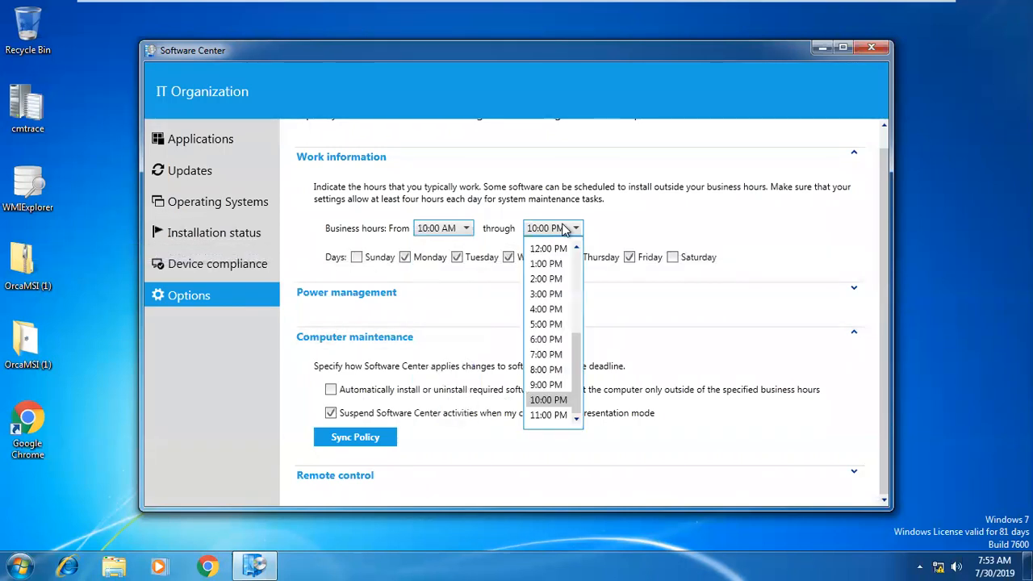
{"action": "left_click", "coordinate": [554, 323]}
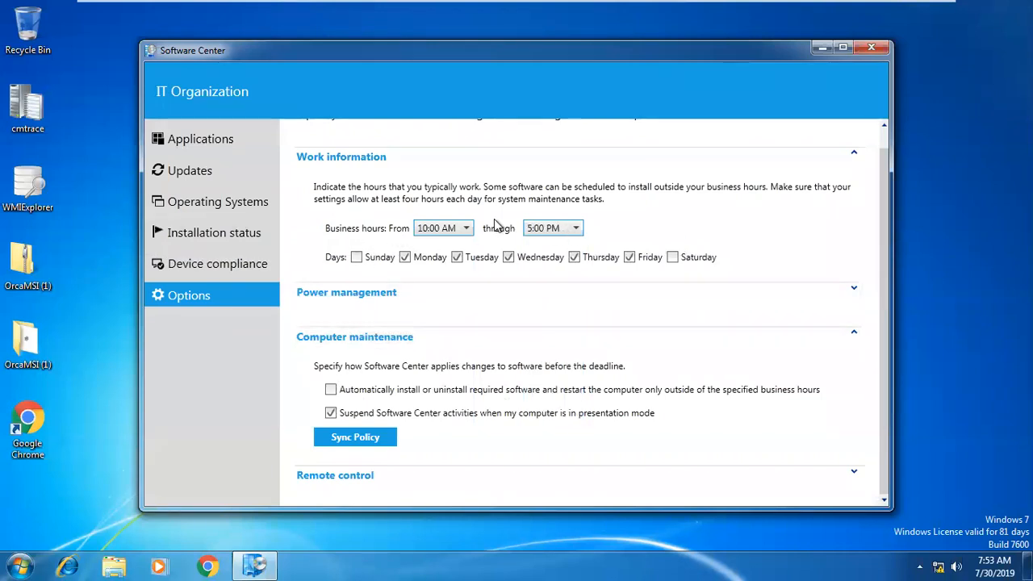
{"action": "mouse_move", "coordinate": [450, 388]}
{"action": "mouse_move", "coordinate": [500, 391]}
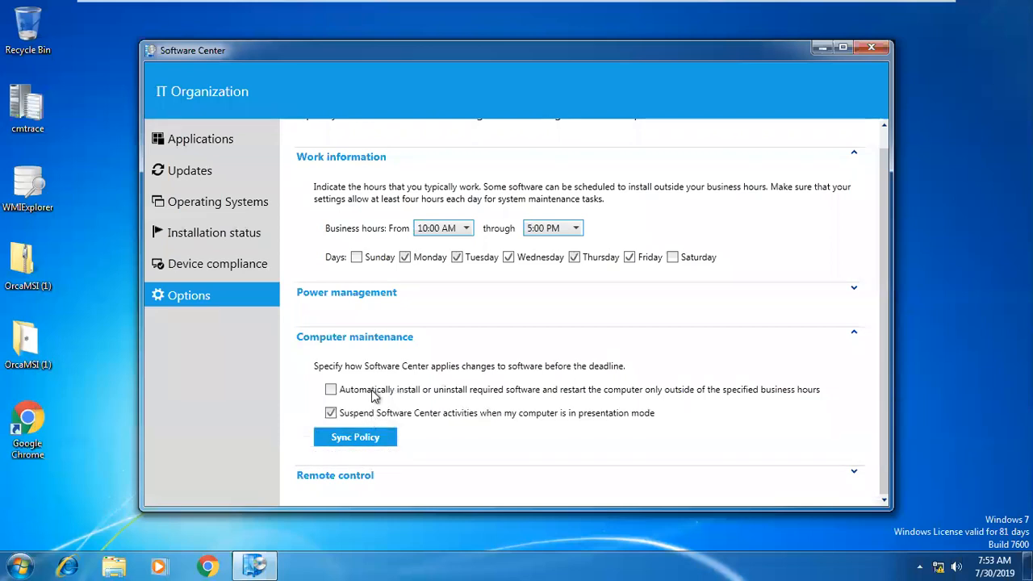
{"action": "mouse_move", "coordinate": [372, 397]}
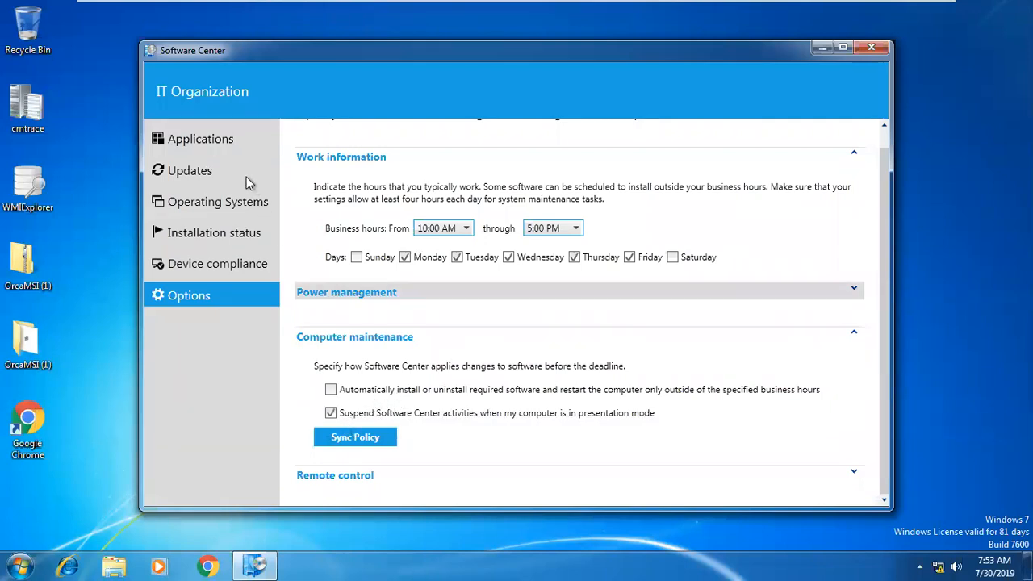
Recheck Software Center pages to confirm 'Restart package - restart' appears, then switch to the sccm_nani VM.
{"action": "left_click", "coordinate": [215, 139]}
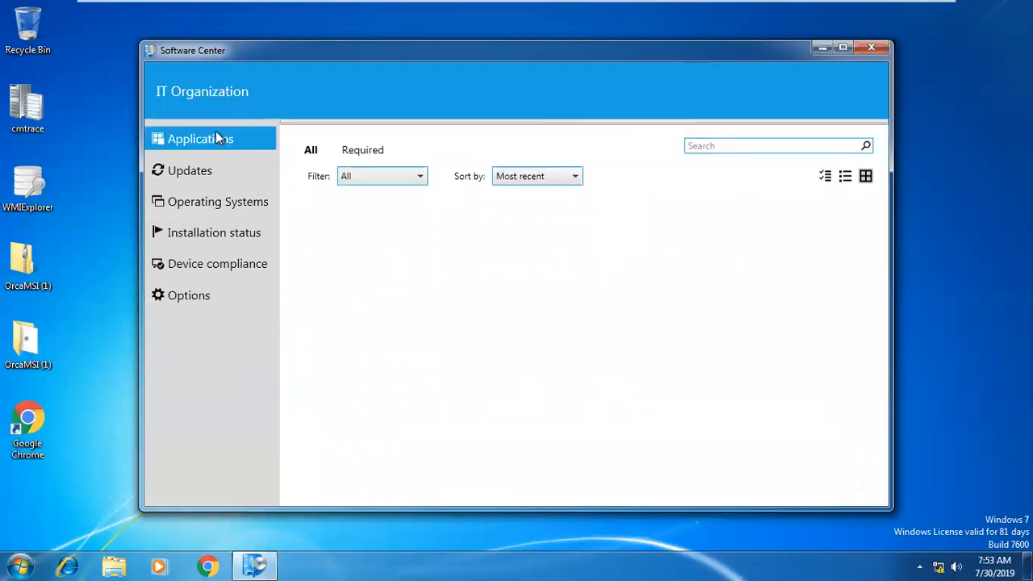
{"action": "left_click", "coordinate": [204, 173]}
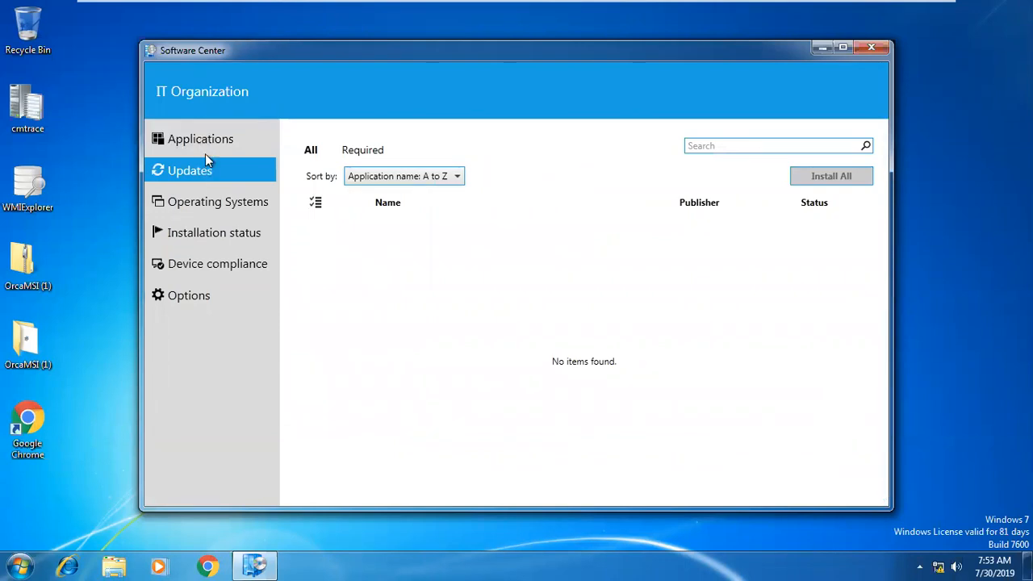
{"action": "left_click", "coordinate": [206, 200]}
{"action": "left_click", "coordinate": [203, 147]}
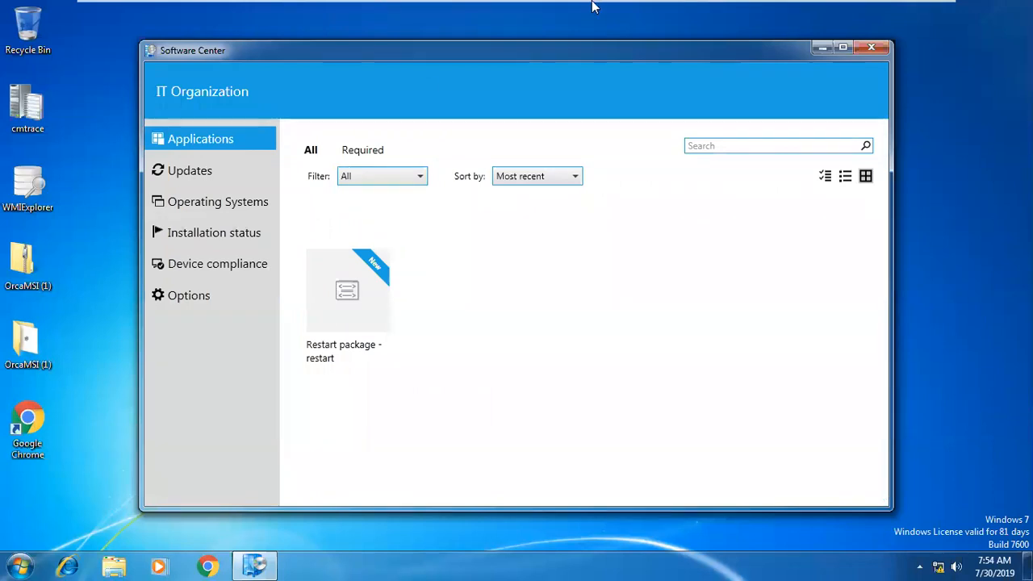
{"action": "mouse_move", "coordinate": [593, 6]}
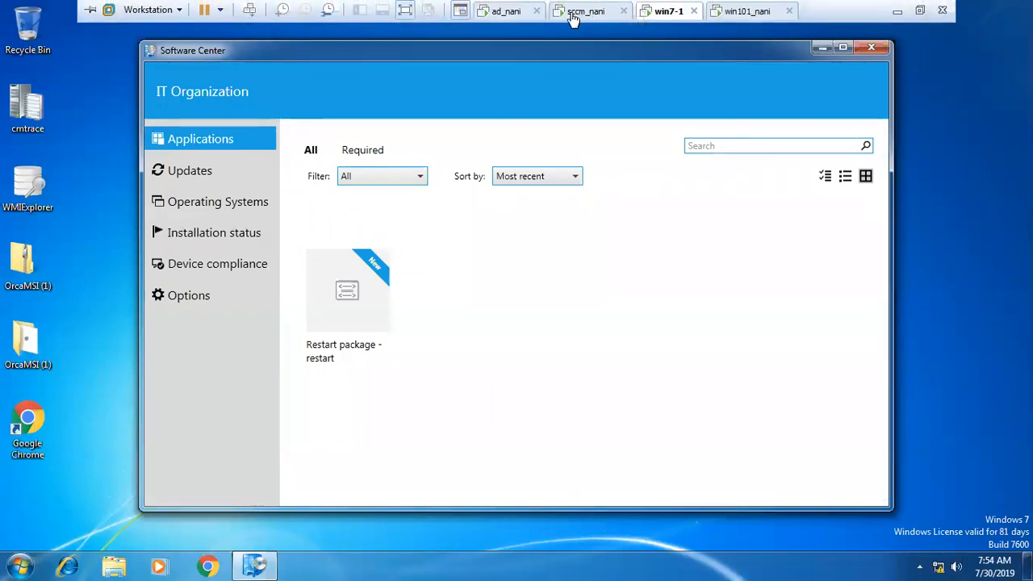
{"action": "left_click", "coordinate": [572, 18]}
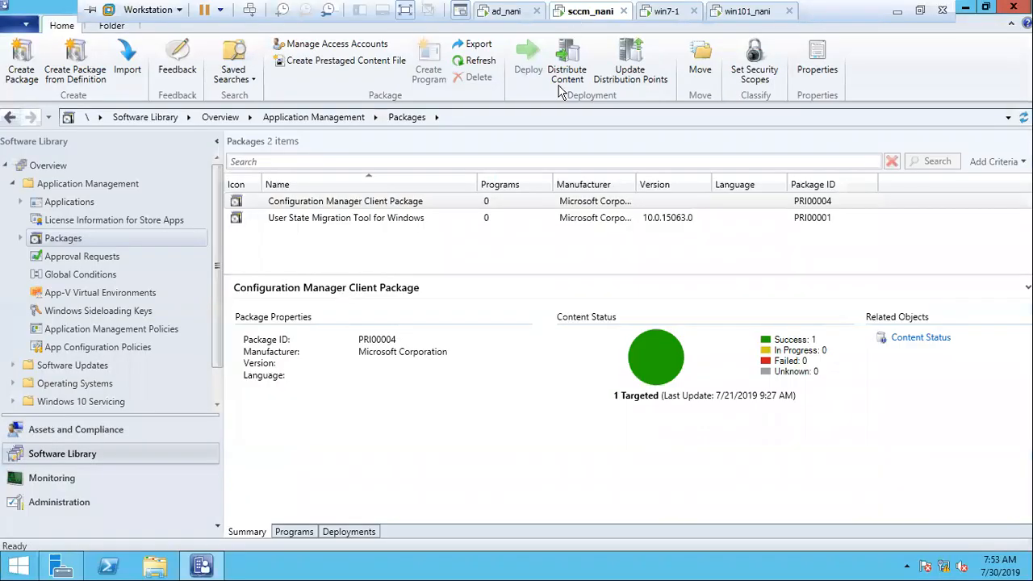
Expand Software Library Applications > Application > Google to list its applications.
{"action": "left_click", "coordinate": [131, 202]}
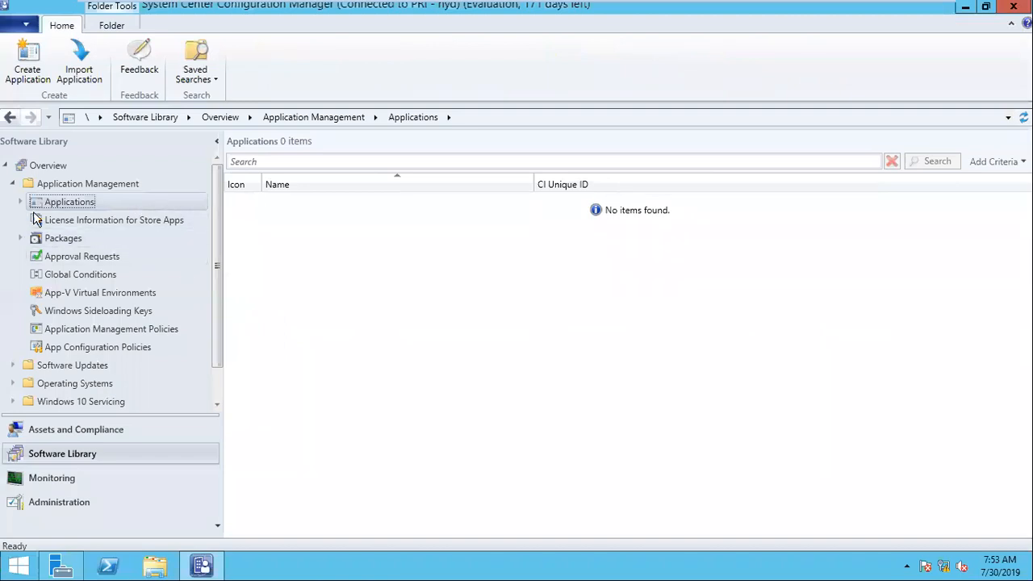
{"action": "double_click", "coordinate": [60, 205]}
{"action": "left_click", "coordinate": [64, 223]}
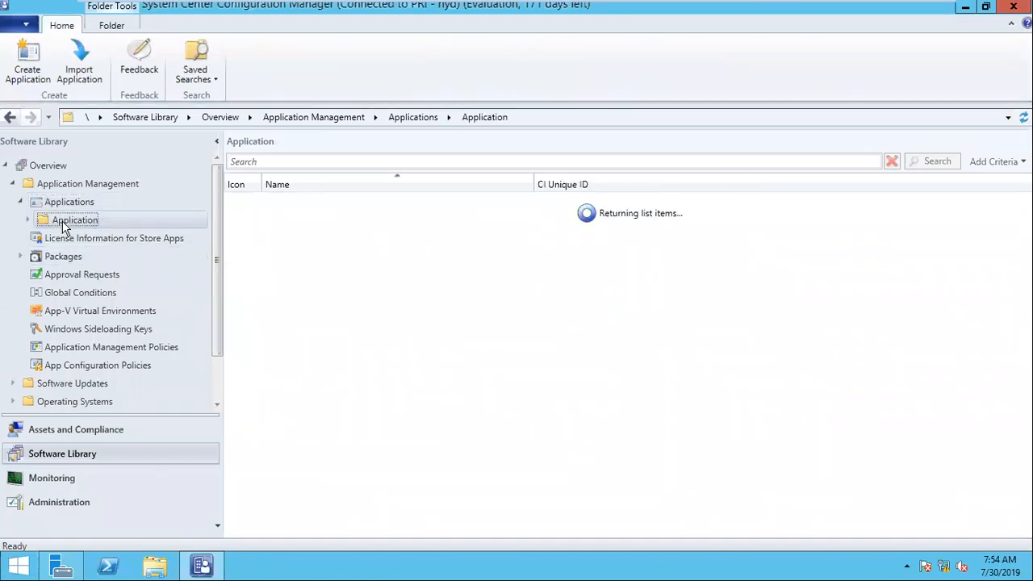
{"action": "double_click", "coordinate": [65, 223]}
{"action": "left_click", "coordinate": [76, 240]}
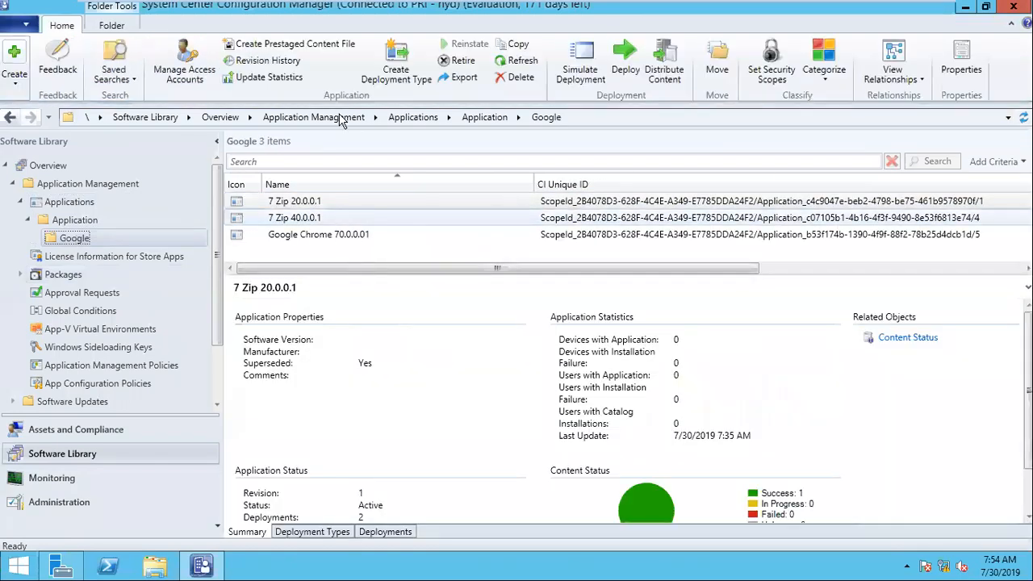
Select Google Chrome 70.0.0.01 and bring up its Deploy action.
{"action": "mouse_move", "coordinate": [422, 5]}
{"action": "left_click", "coordinate": [667, 11]}
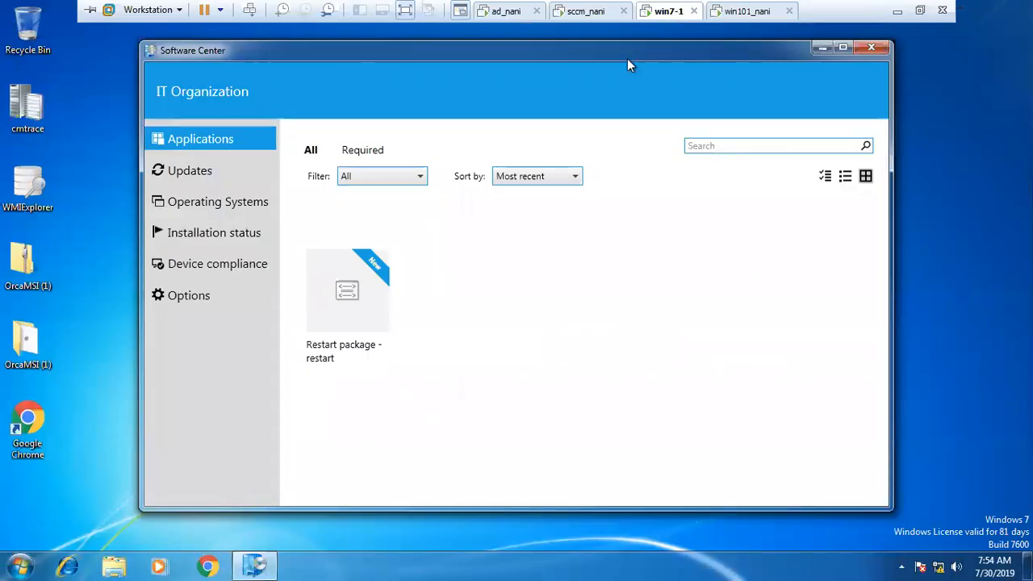
{"action": "left_click", "coordinate": [590, 11]}
{"action": "left_click", "coordinate": [346, 237]}
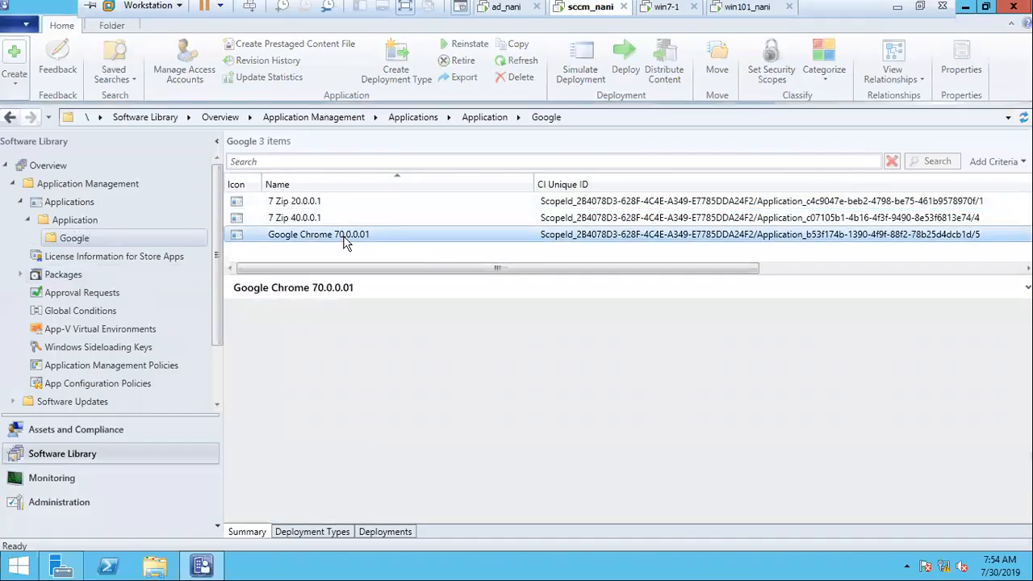
{"action": "right_click", "coordinate": [296, 234]}
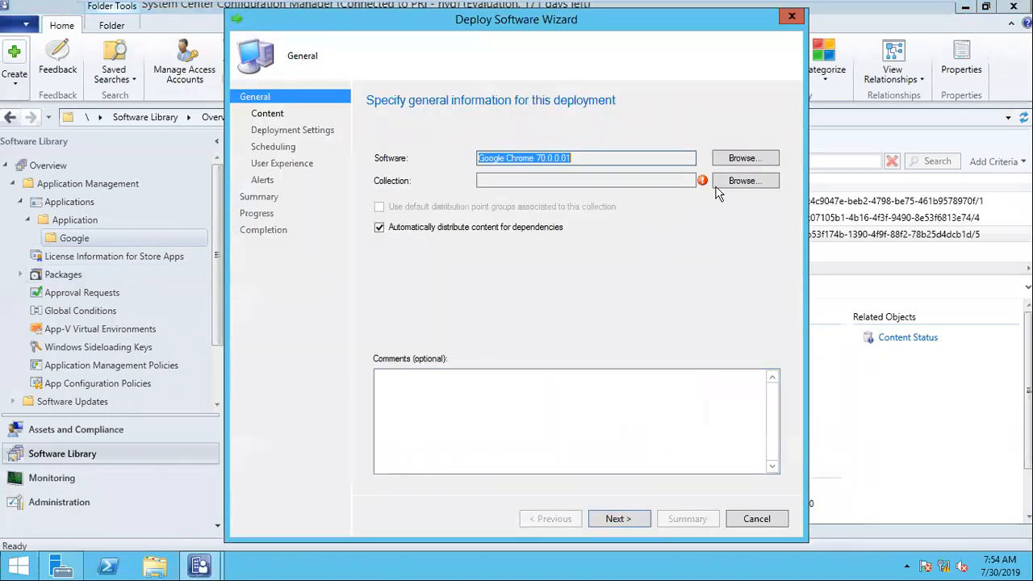
Choose All Users as the deployment collection and continue past content destinations.
{"action": "left_click", "coordinate": [727, 184]}
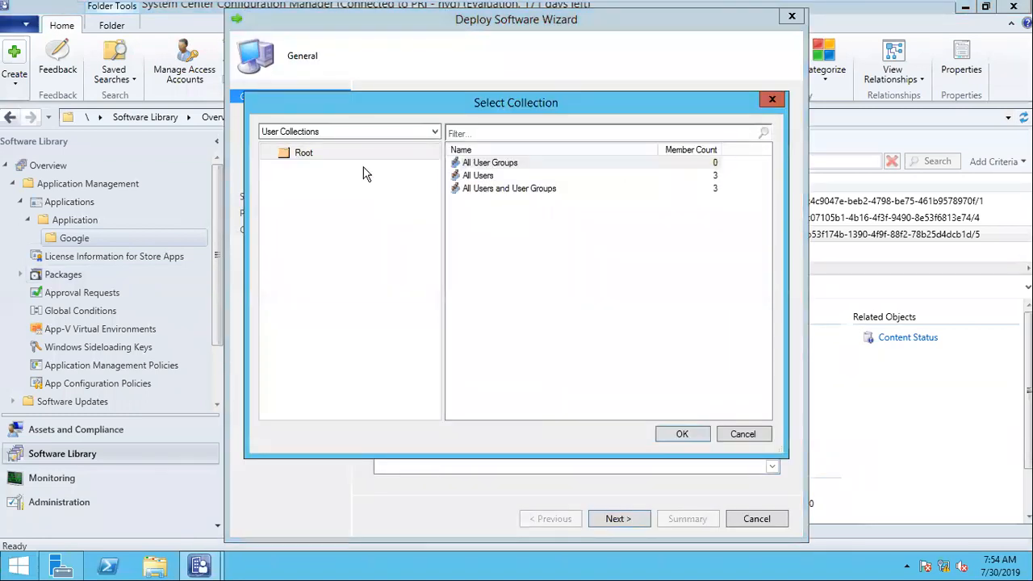
{"action": "left_click", "coordinate": [525, 175]}
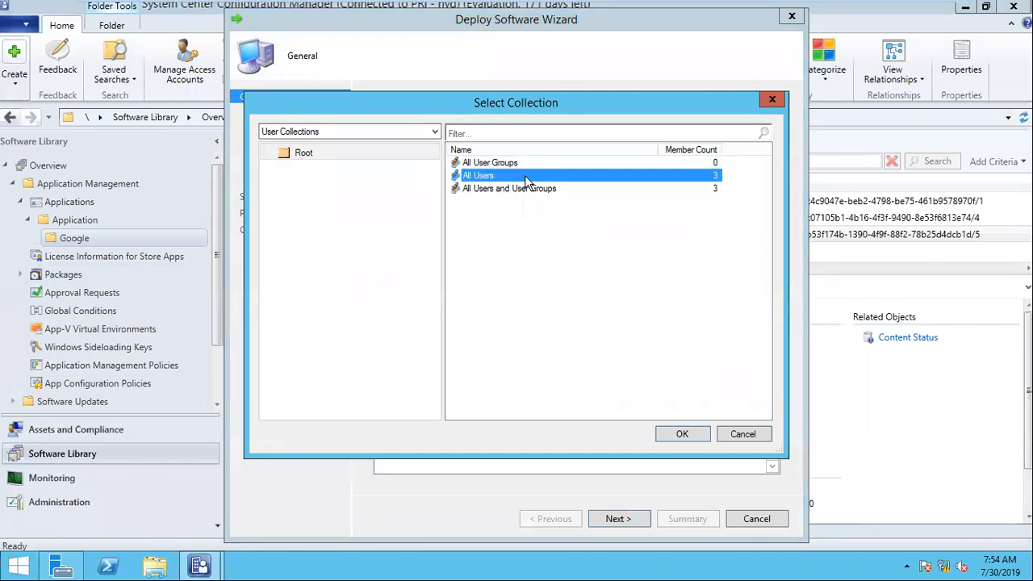
{"action": "left_click", "coordinate": [663, 436]}
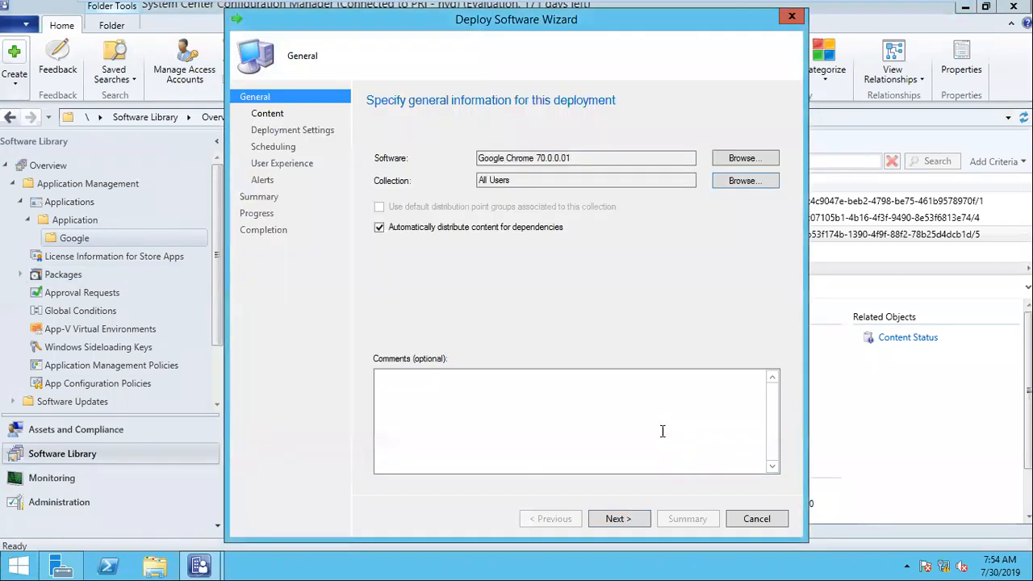
{"action": "left_click", "coordinate": [618, 519]}
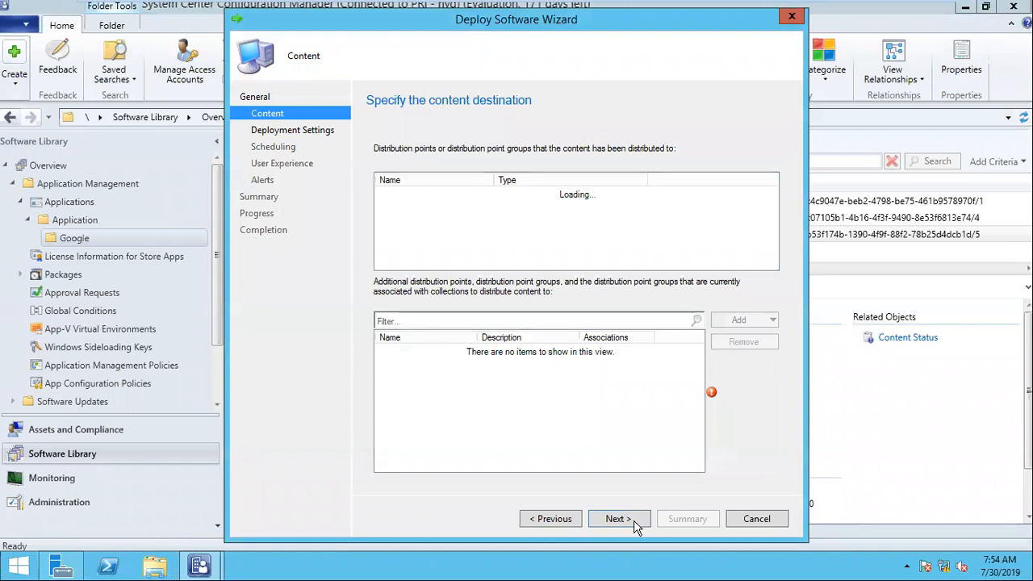
{"action": "left_click", "coordinate": [632, 523]}
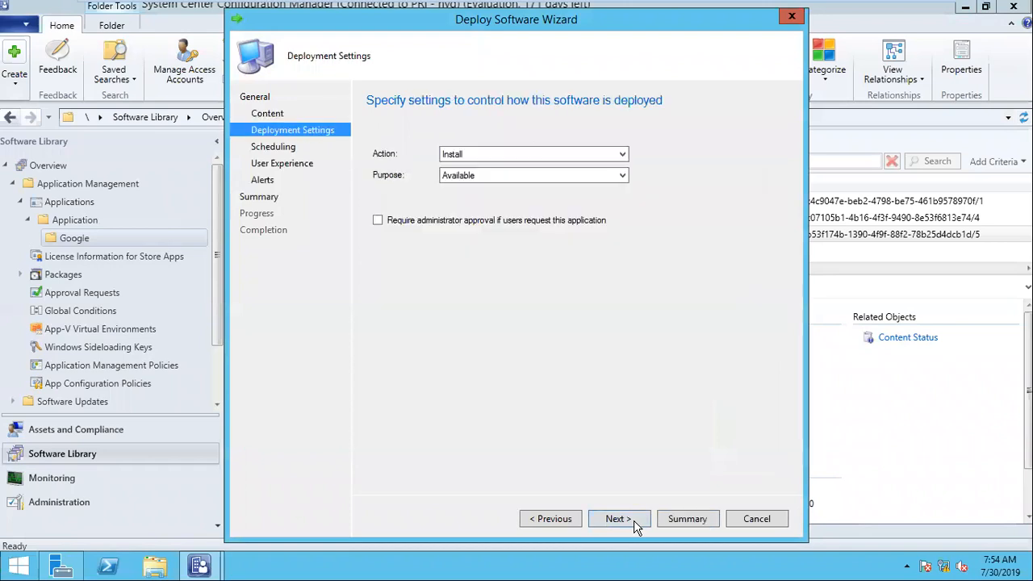
Keep the deployment purpose as Available after briefly trying Required.
{"action": "left_click", "coordinate": [498, 182]}
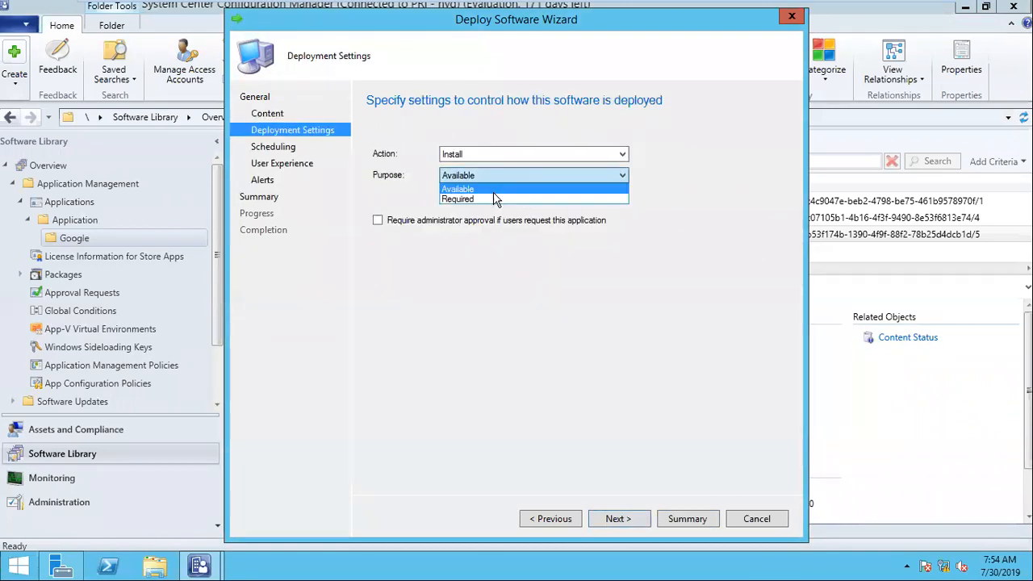
{"action": "left_click", "coordinate": [492, 191]}
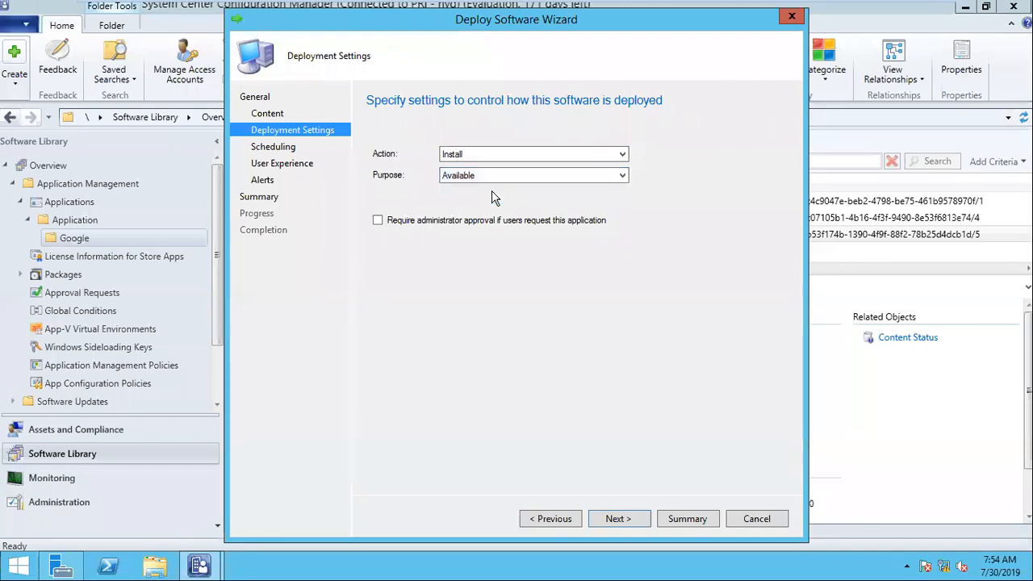
{"action": "mouse_move", "coordinate": [426, 6]}
{"action": "left_click", "coordinate": [655, 16]}
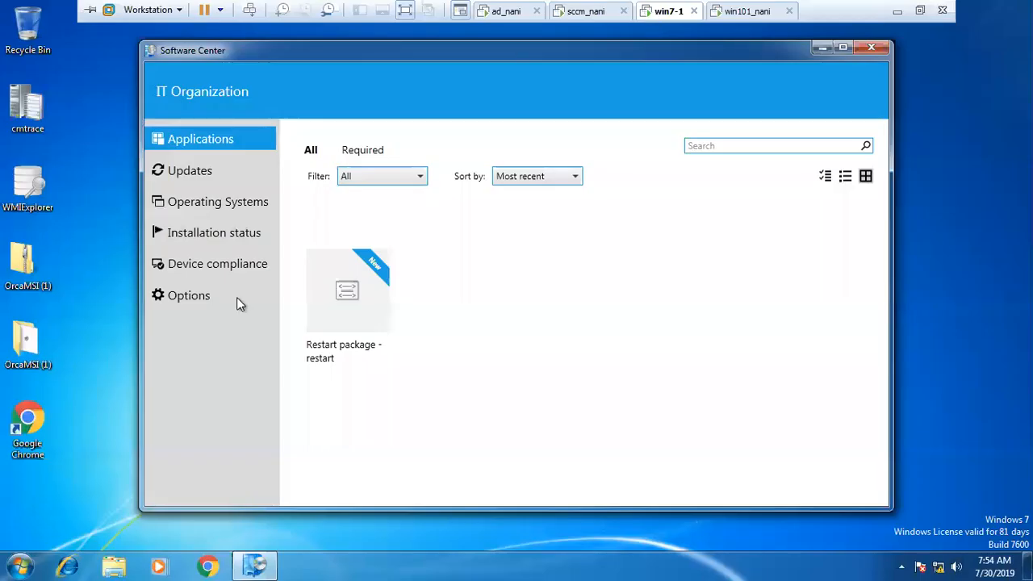
{"action": "left_click", "coordinate": [589, 11]}
{"action": "left_click", "coordinate": [500, 175]}
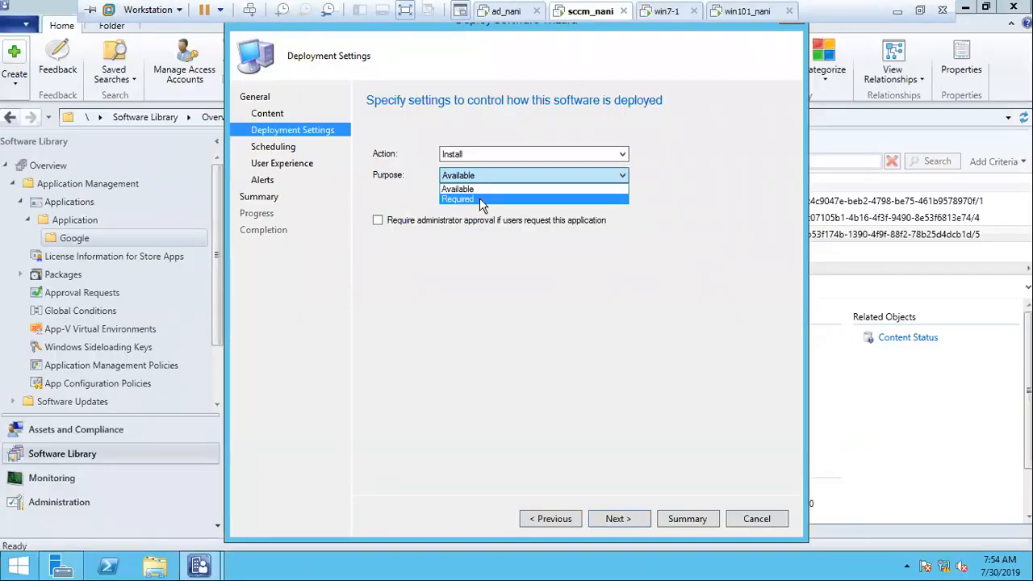
{"action": "left_click", "coordinate": [480, 198]}
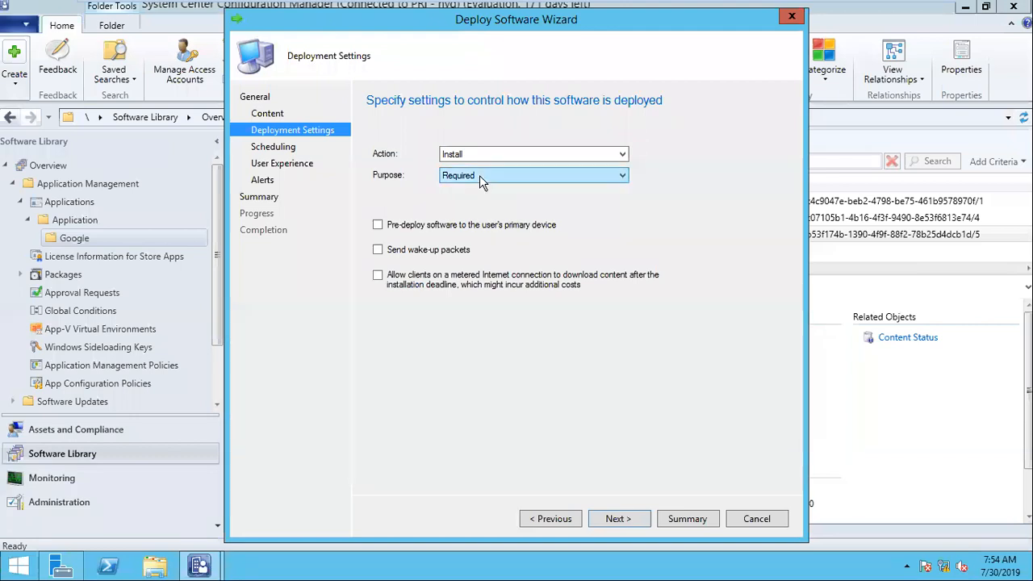
{"action": "left_click", "coordinate": [479, 175]}
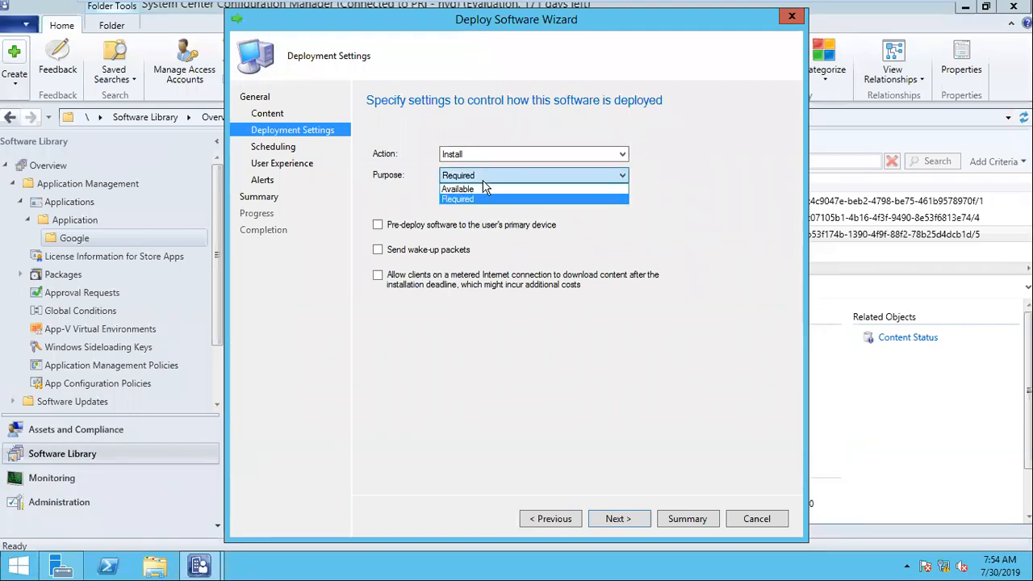
{"action": "left_click", "coordinate": [485, 193]}
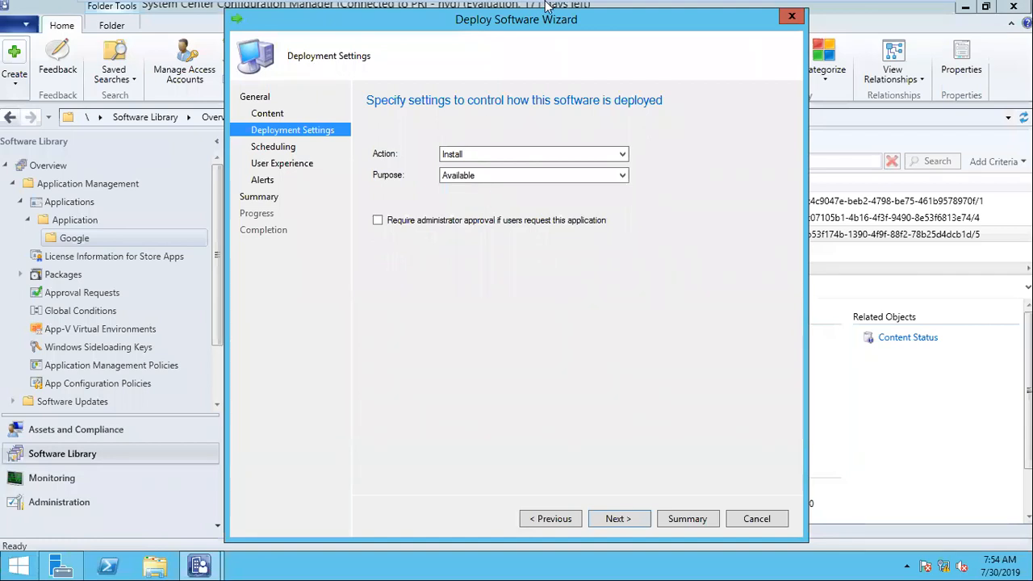
{"action": "mouse_move", "coordinate": [549, 4]}
{"action": "left_click", "coordinate": [650, 14]}
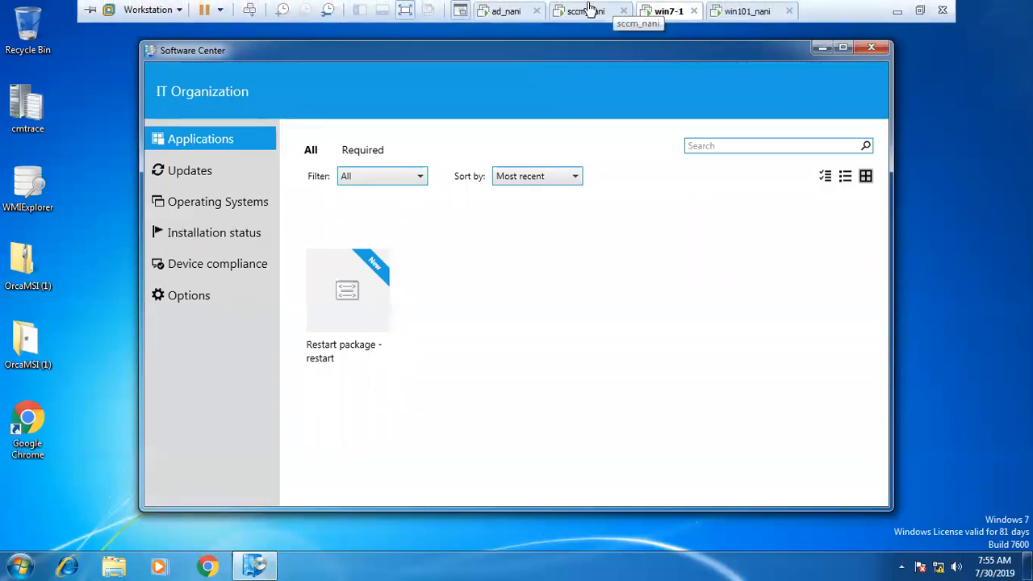
{"action": "left_click", "coordinate": [587, 10]}
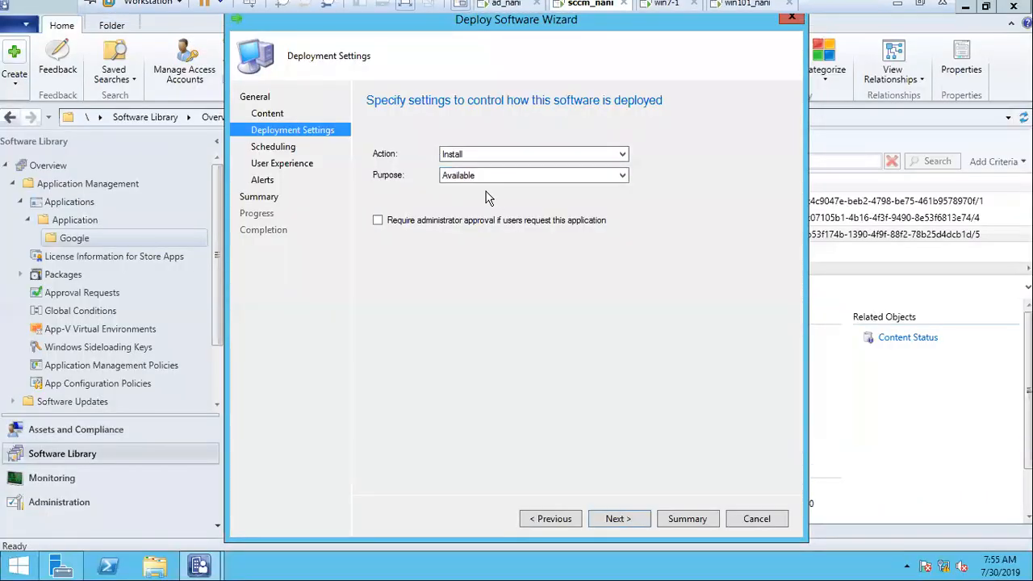
{"action": "left_click", "coordinate": [618, 519]}
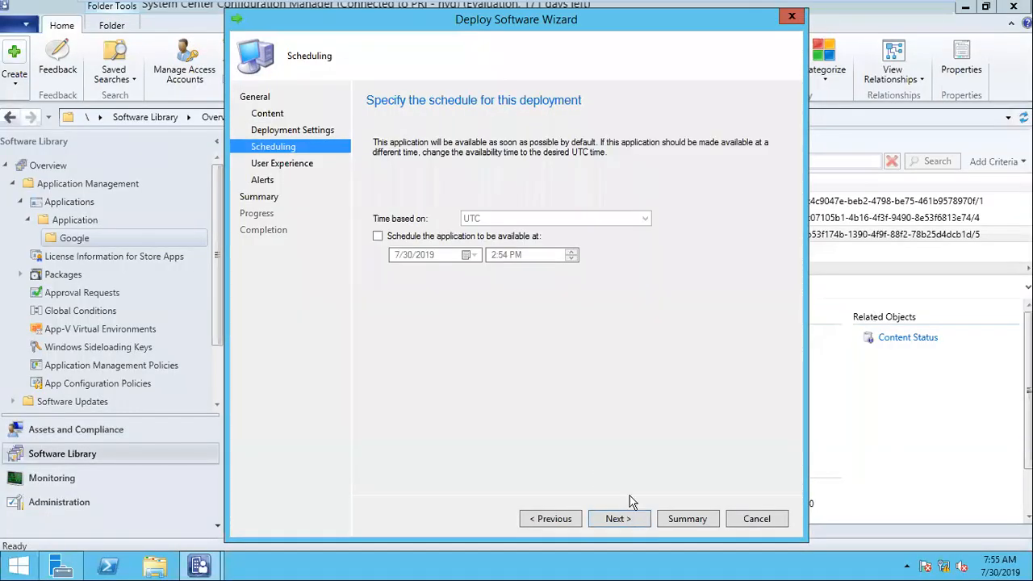
Schedule a specific availability time for the Chrome deployment.
{"action": "left_click", "coordinate": [414, 239]}
{"action": "left_click", "coordinate": [515, 256]}
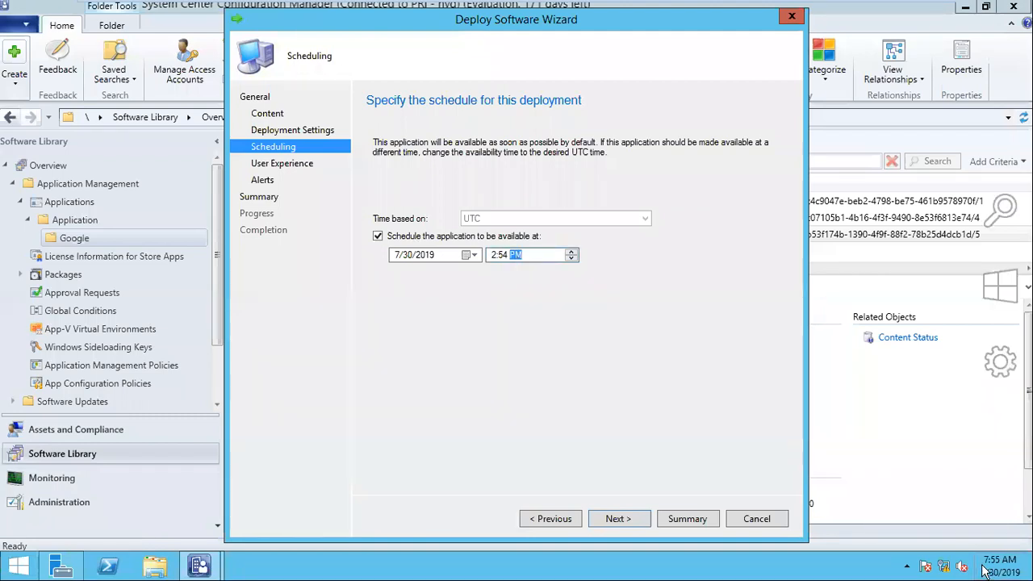
{"action": "left_click", "coordinate": [993, 565]}
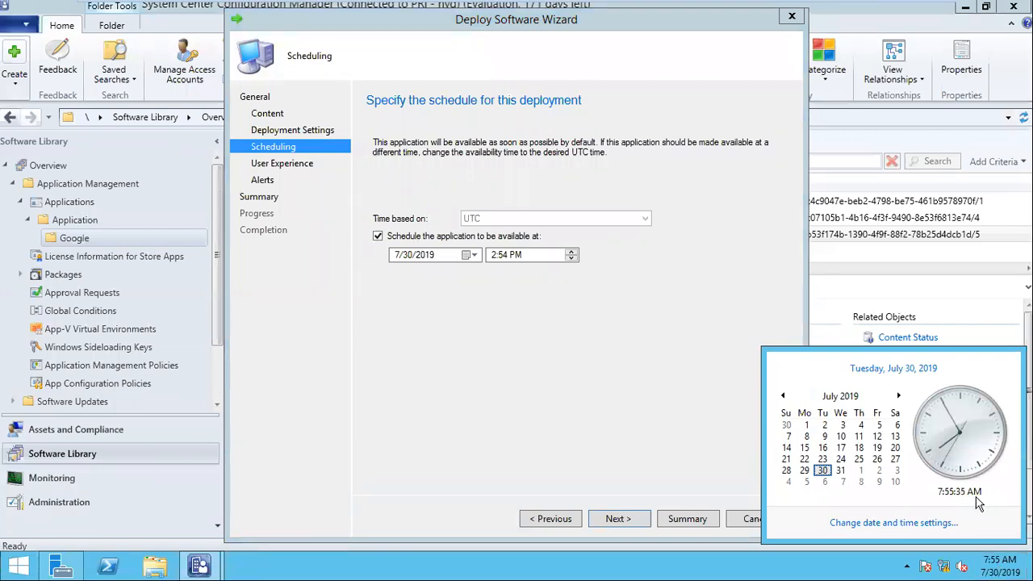
{"action": "left_click", "coordinate": [493, 255]}
{"action": "key", "text": "Right"}
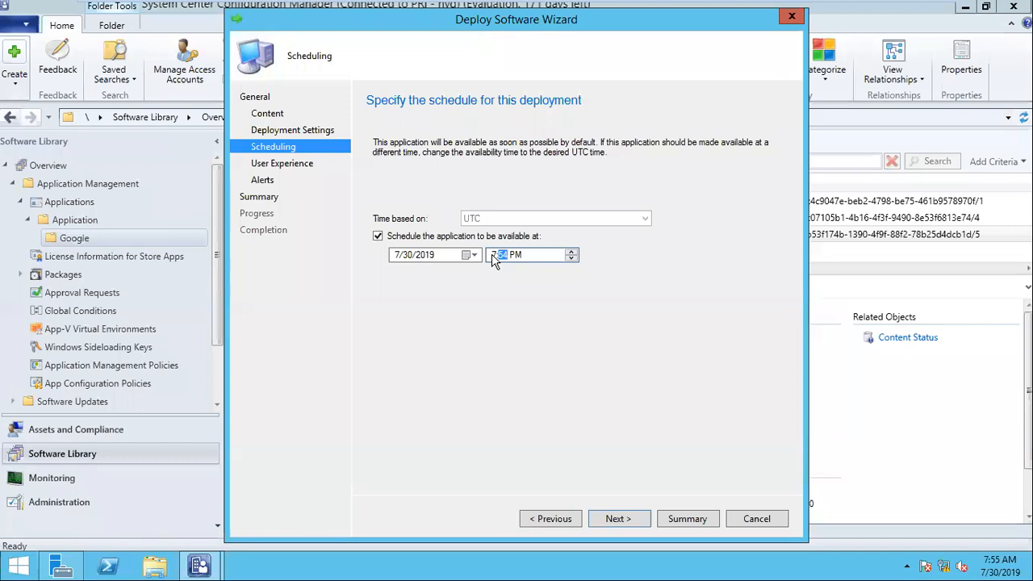
{"action": "key", "text": "Right"}
Finish the Deploy Software Wizard through the summary and close it.
{"action": "left_click", "coordinate": [622, 521]}
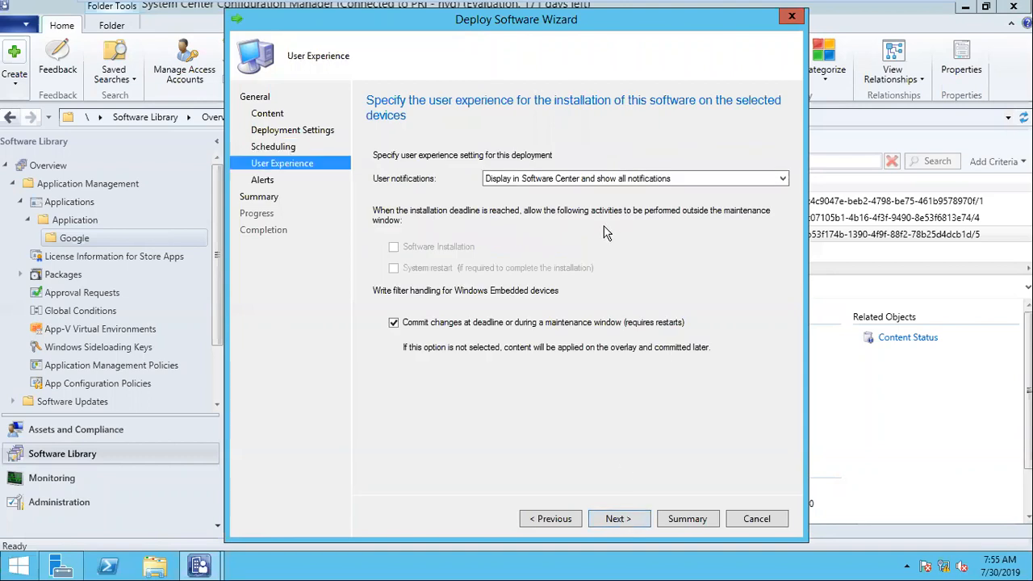
{"action": "left_click", "coordinate": [622, 521]}
{"action": "left_click", "coordinate": [623, 522]}
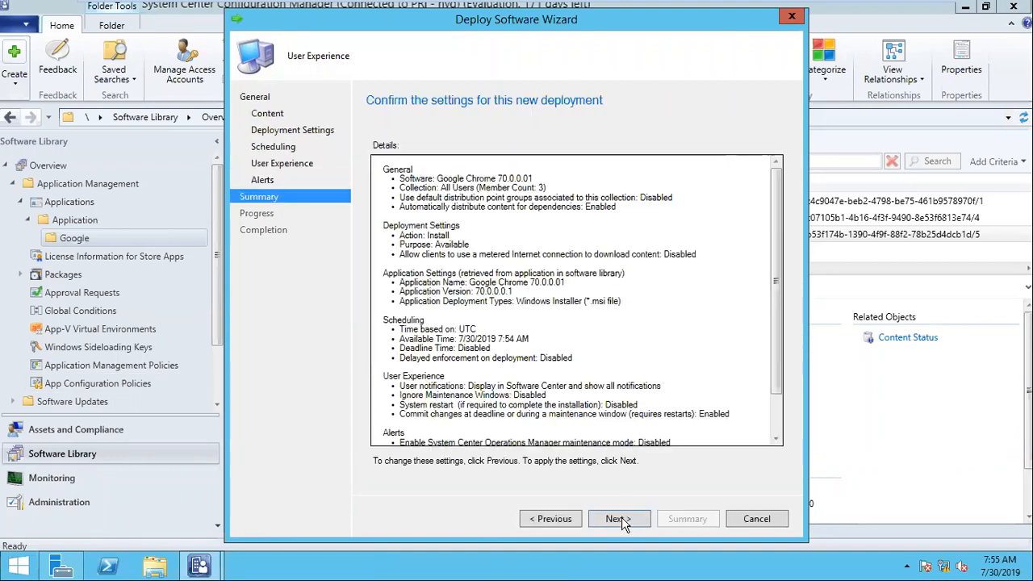
{"action": "left_click", "coordinate": [621, 517]}
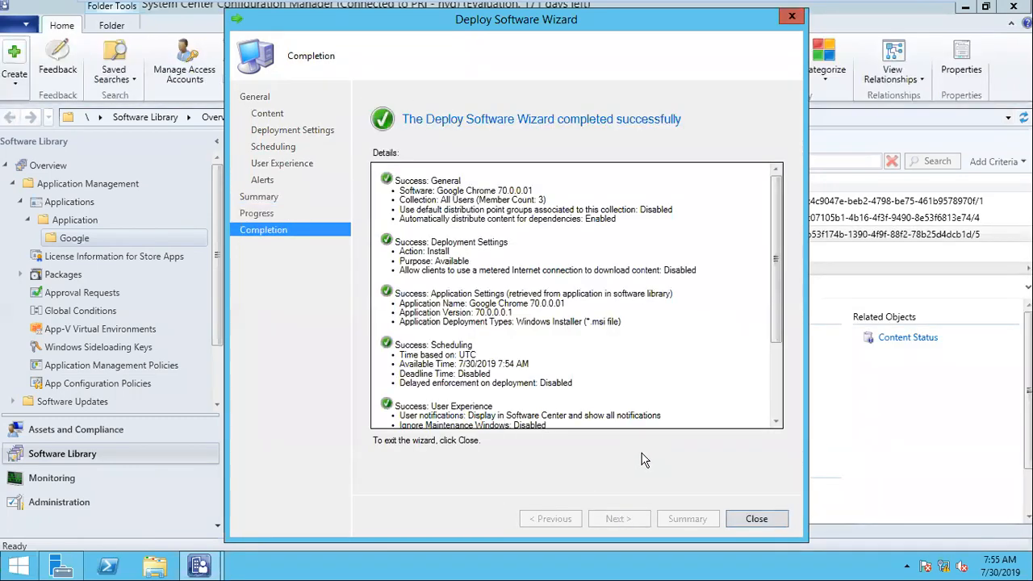
{"action": "left_click", "coordinate": [757, 520]}
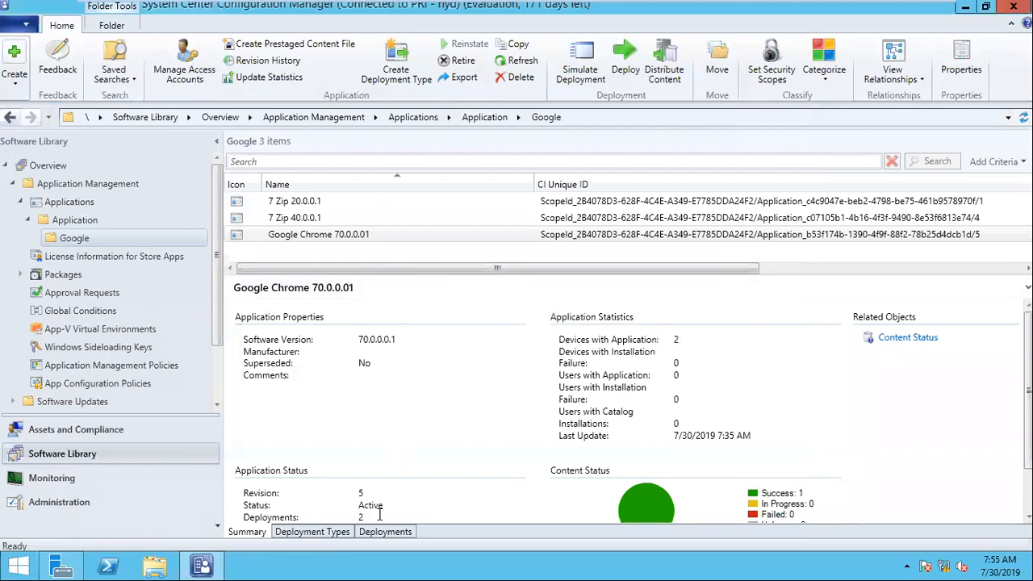
Show Google Chrome's deployments and select the Required and All Users Available entries.
{"action": "left_click", "coordinate": [396, 535]}
{"action": "left_click", "coordinate": [339, 342]}
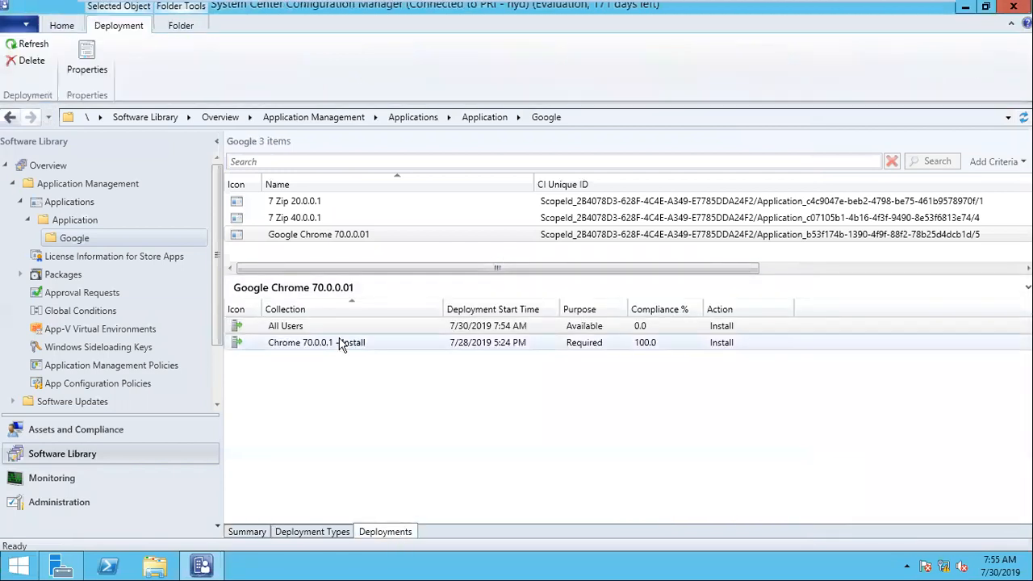
{"action": "left_click", "coordinate": [338, 328]}
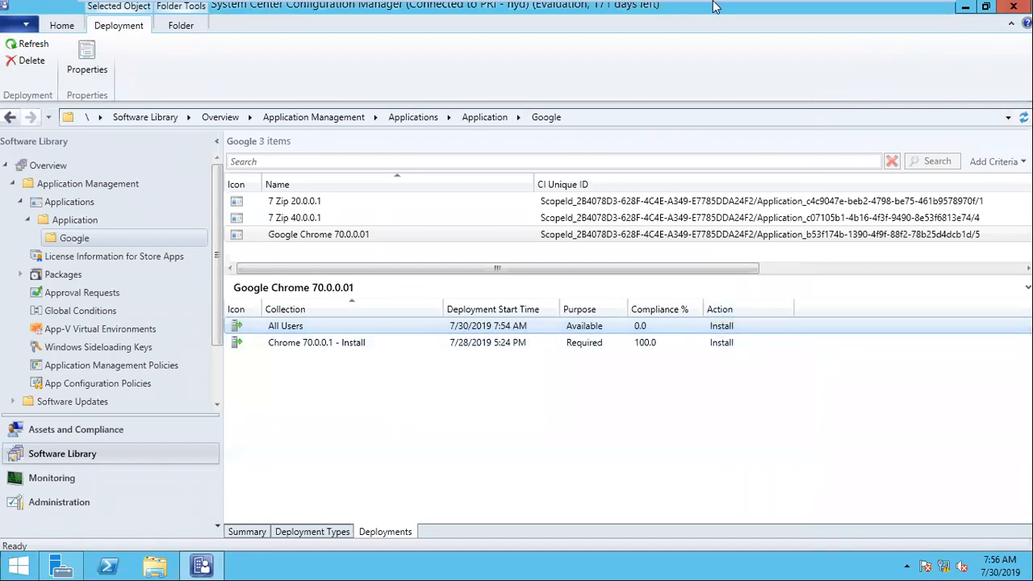
Check Software Center's Updates and Applications on the Windows 7 client, then minimize VMware.
{"action": "mouse_move", "coordinate": [715, 7]}
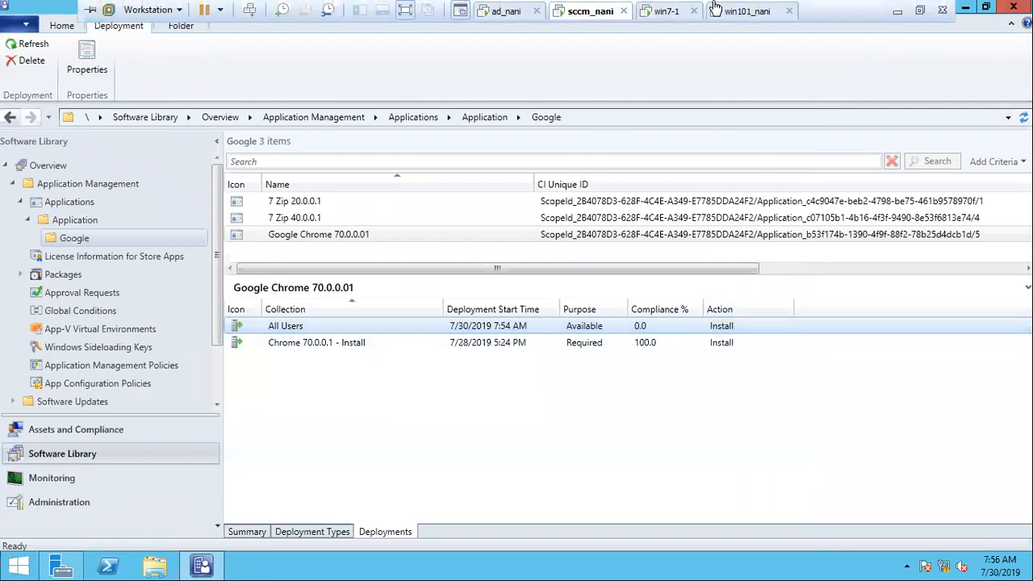
{"action": "left_click", "coordinate": [662, 16]}
{"action": "left_click", "coordinate": [217, 171]}
{"action": "left_click", "coordinate": [211, 147]}
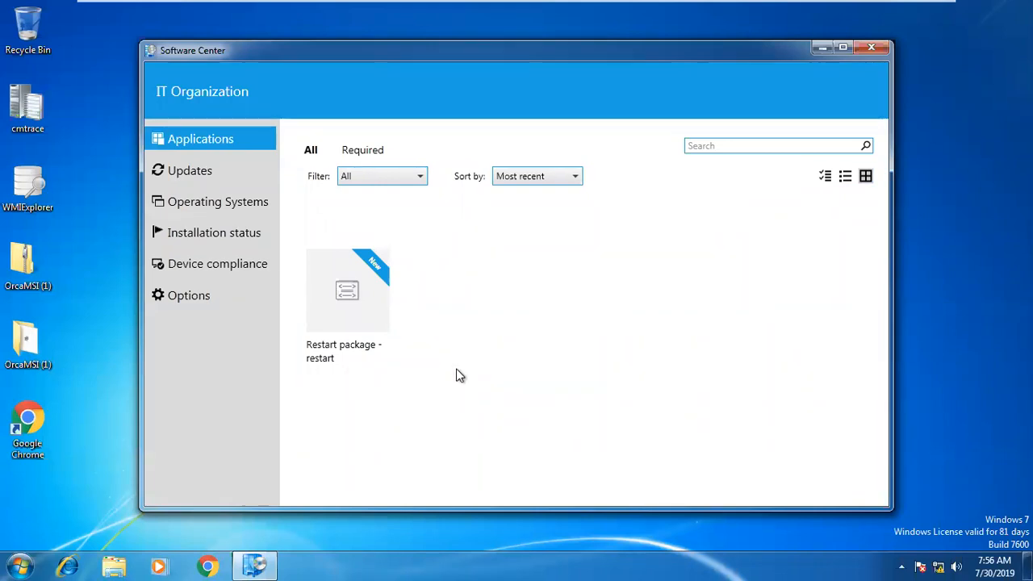
{"action": "mouse_move", "coordinate": [833, 3]}
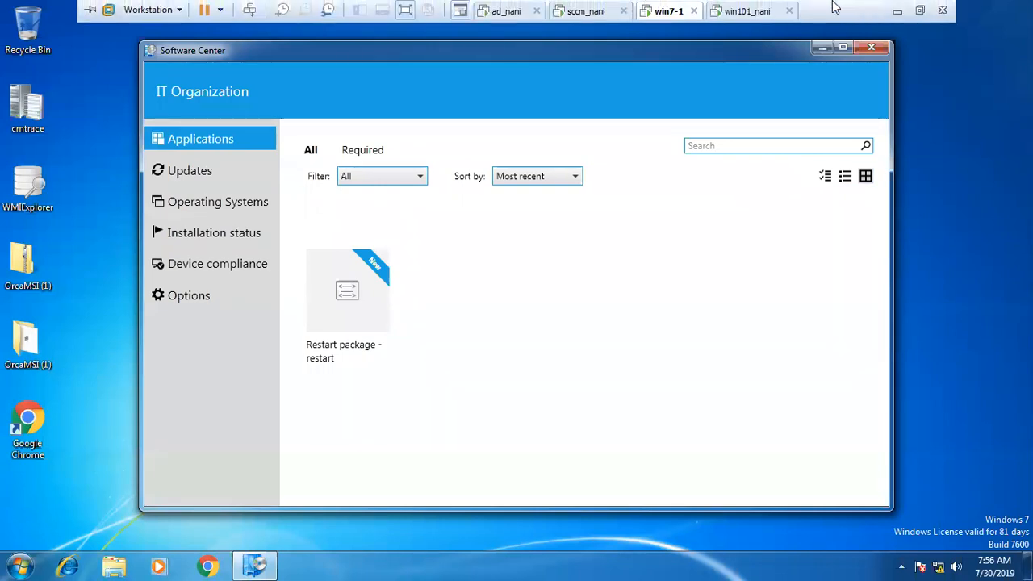
{"action": "left_click", "coordinate": [901, 6]}
Start a new Paint drawing without saving and draw two rectangles.
{"action": "key", "text": "ctrl+n"}
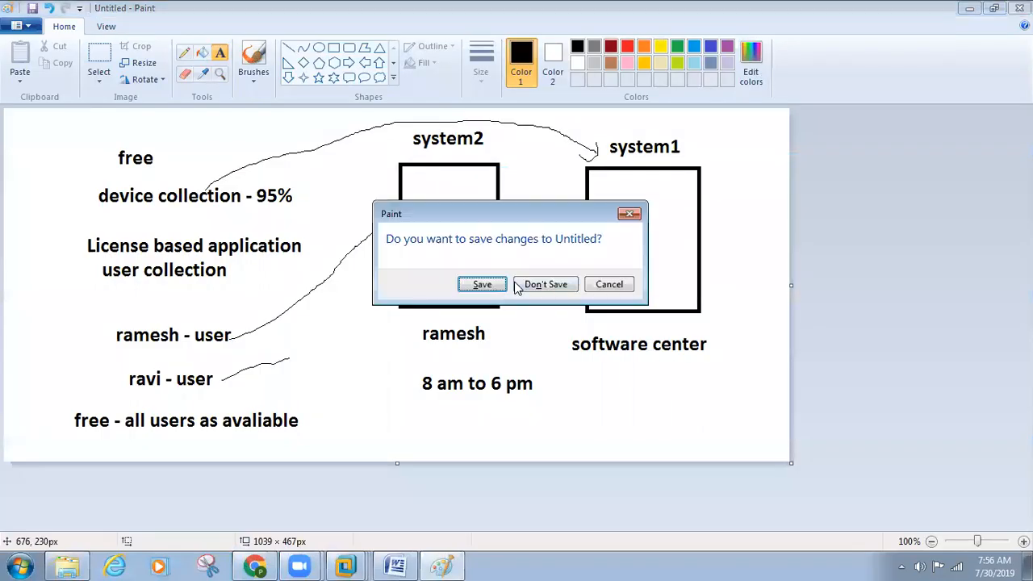
{"action": "left_click", "coordinate": [542, 286]}
{"action": "left_click", "coordinate": [333, 46]}
{"action": "left_click_drag", "start_coordinate": [570, 214], "coordinate": [649, 334]}
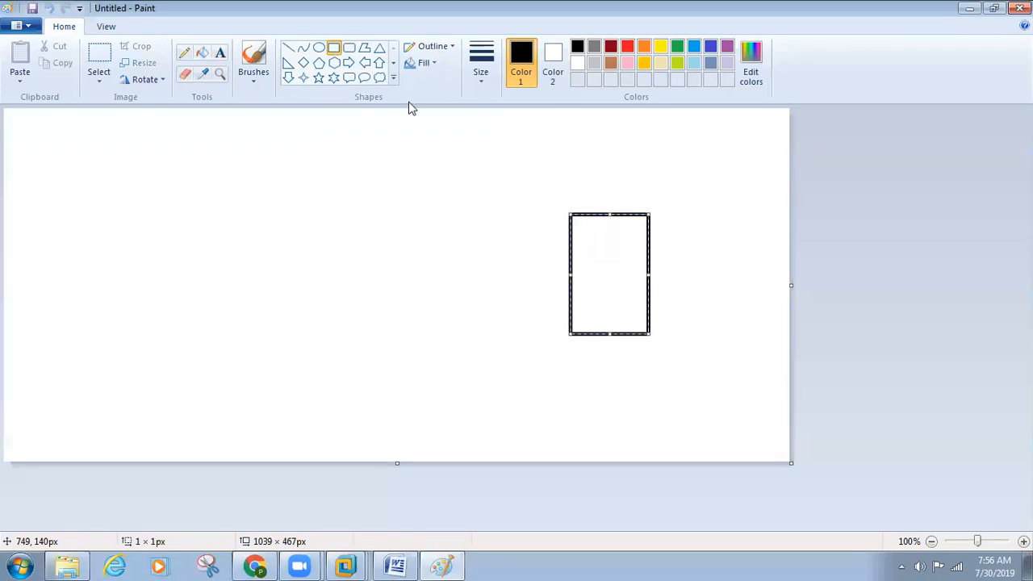
{"action": "left_click_drag", "start_coordinate": [100, 159], "coordinate": [201, 325]}
Label the left box 'sccm' and the right box 'client'.
{"action": "left_click", "coordinate": [220, 54]}
{"action": "left_click", "coordinate": [120, 132]}
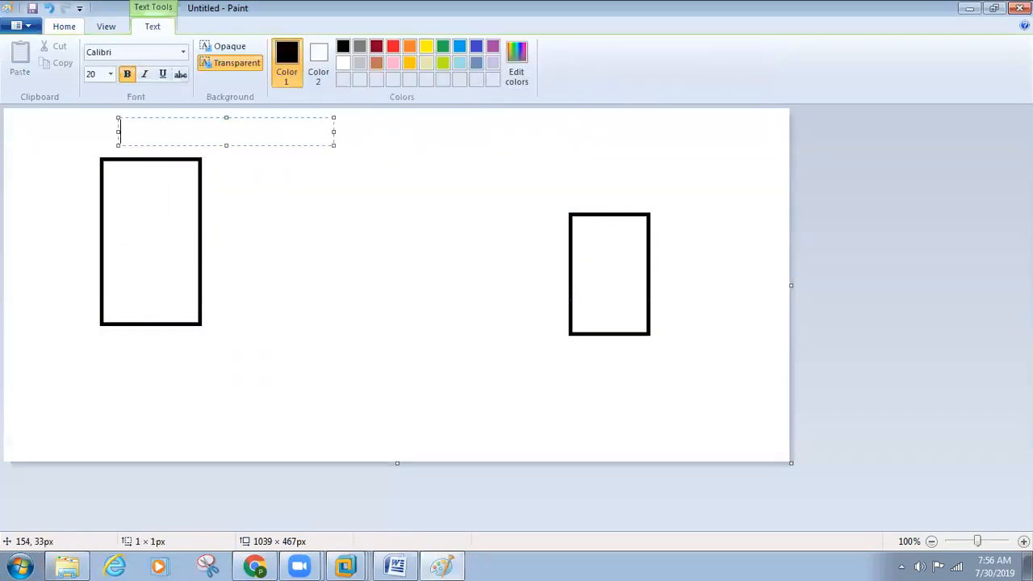
{"action": "type", "text": "sccm"}
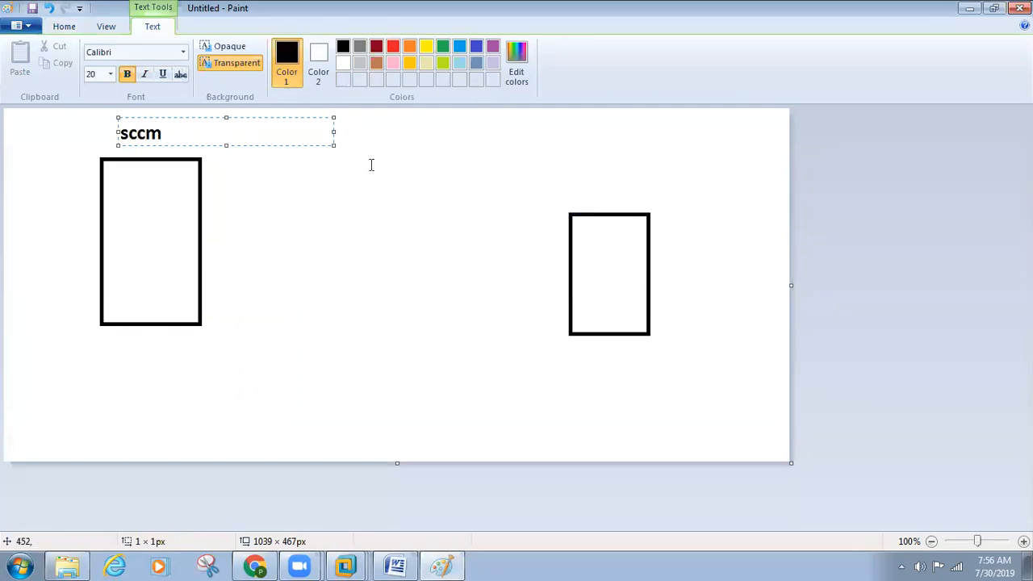
{"action": "left_click", "coordinate": [582, 169]}
{"action": "left_click", "coordinate": [581, 154]}
{"action": "type", "text": "cleint"}
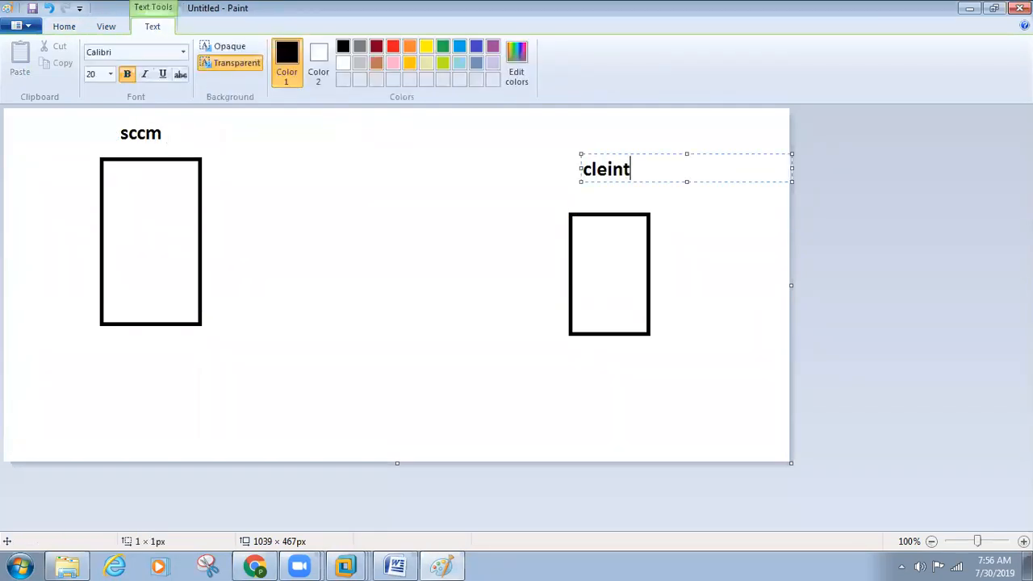
{"action": "key", "text": "BackSpace"}
{"action": "key", "text": "BackSpace"}
{"action": "key", "text": "BackSpace"}
{"action": "type", "text": "lient"}
{"action": "left_click", "coordinate": [402, 236]}
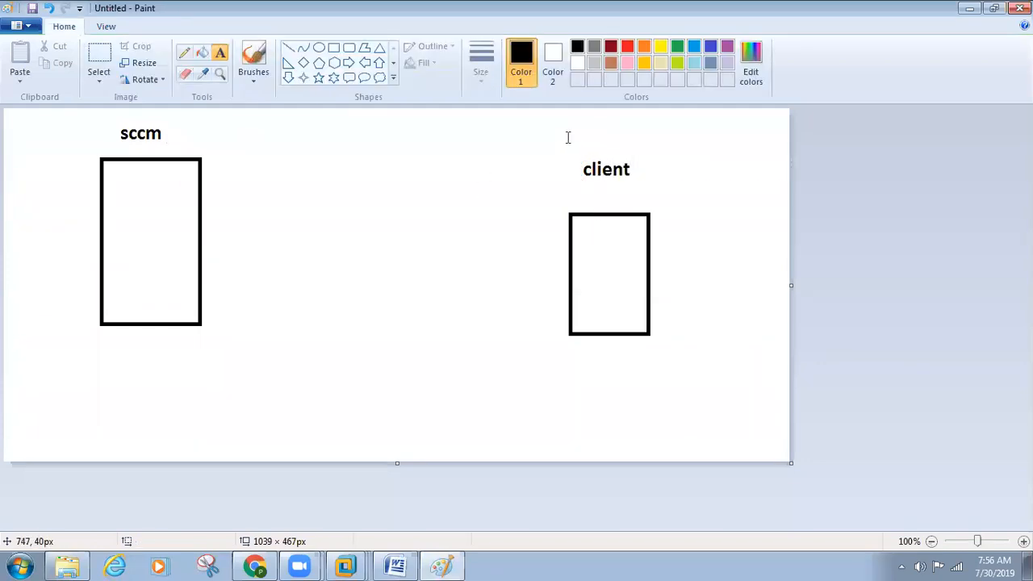
Draw a pencil line linking the sccm and client boxes, then return to the VM.
{"action": "left_click", "coordinate": [184, 54]}
{"action": "left_click_drag", "start_coordinate": [569, 272], "coordinate": [201, 203]}
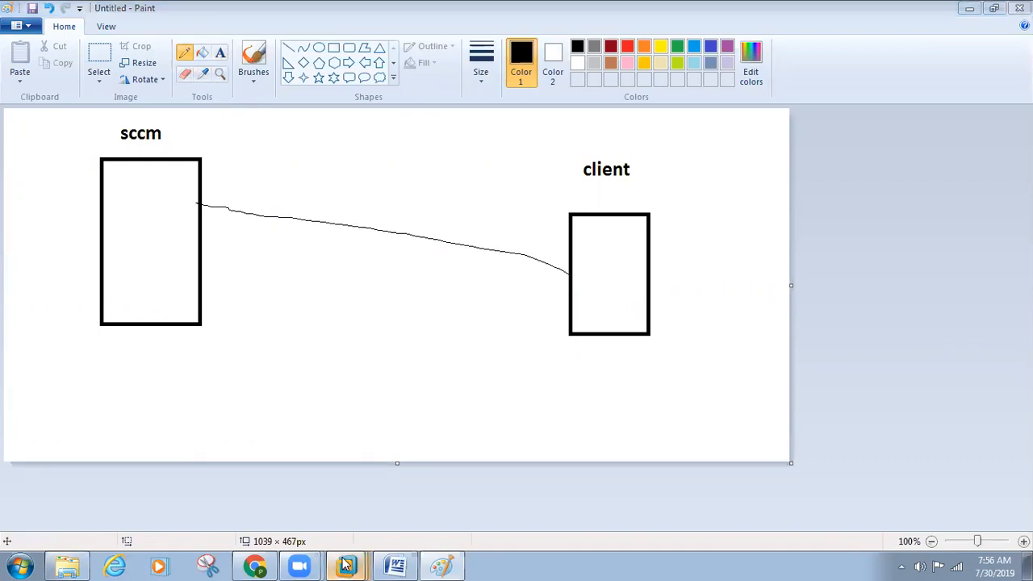
{"action": "mouse_move", "coordinate": [347, 563]}
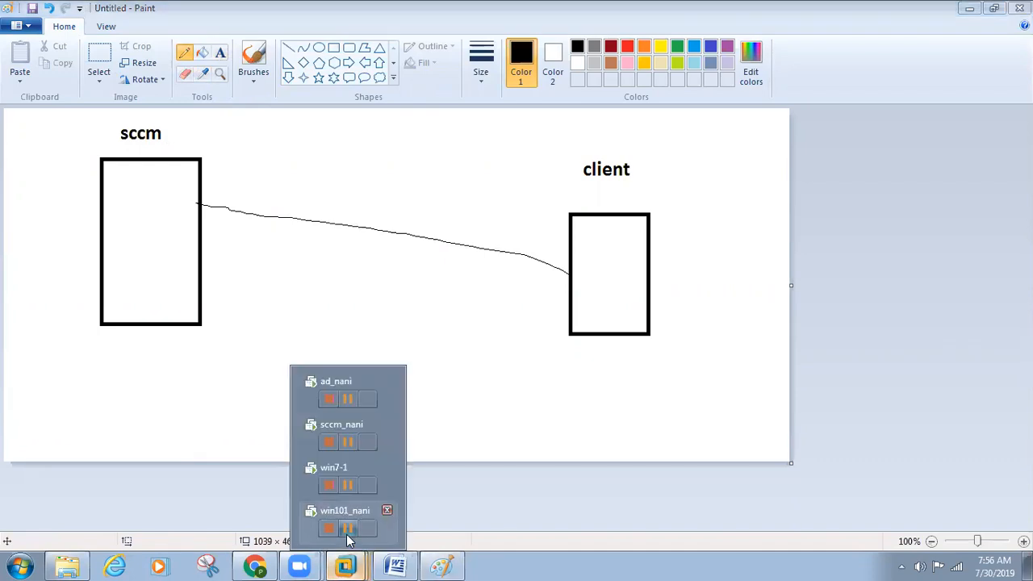
{"action": "left_click", "coordinate": [348, 428]}
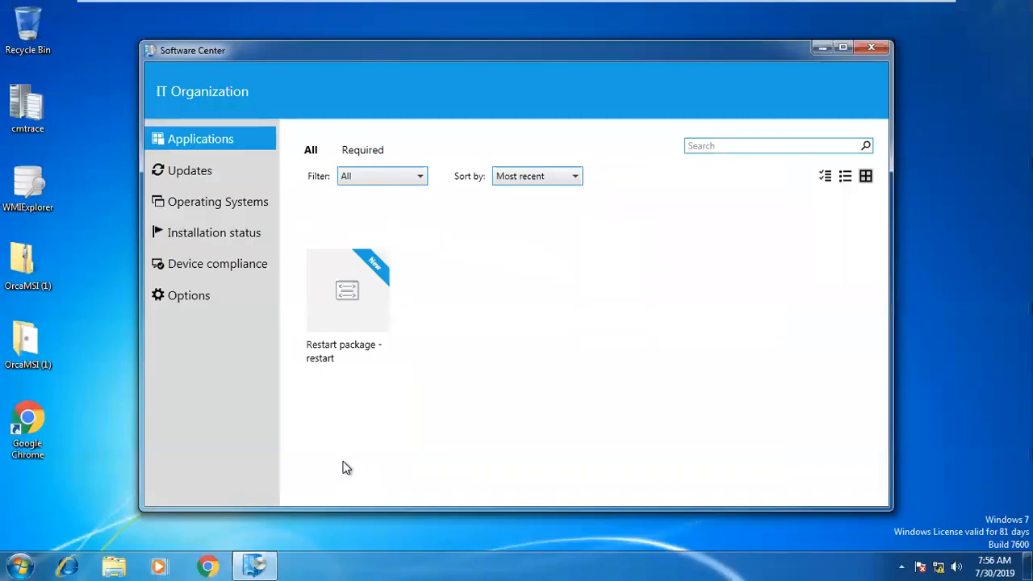
Open Control Panel from Start and arrange it beside Software Center.
{"action": "left_click", "coordinate": [19, 561]}
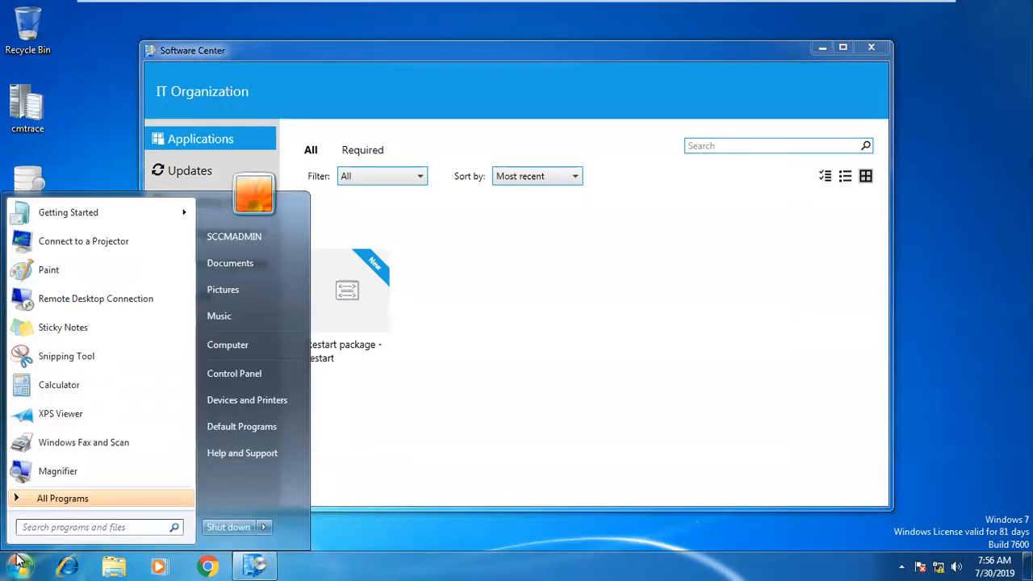
{"action": "left_click", "coordinate": [235, 374]}
{"action": "left_click_drag", "start_coordinate": [312, 16], "coordinate": [758, 55]}
{"action": "left_click", "coordinate": [388, 77]}
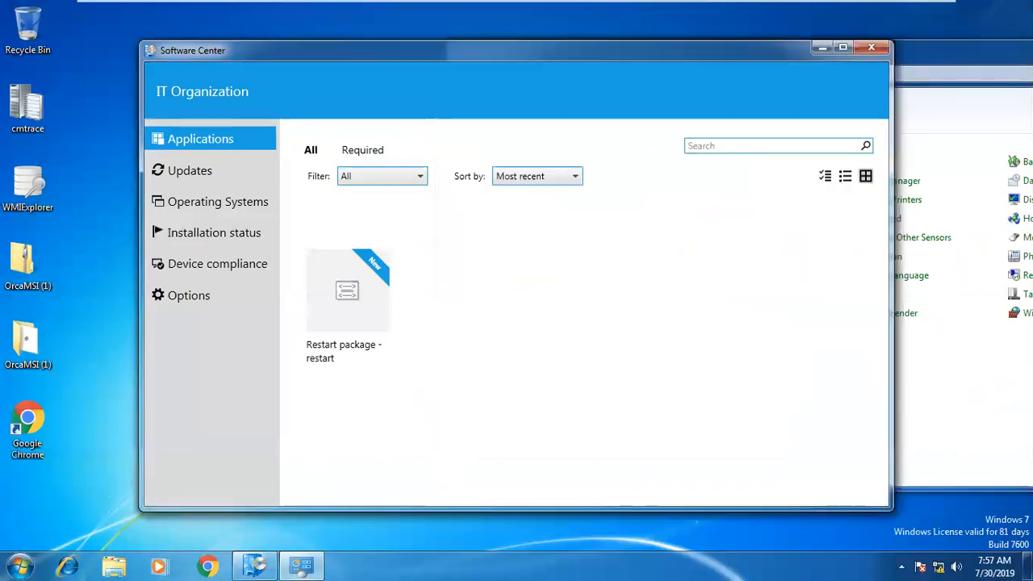
{"action": "left_click_drag", "start_coordinate": [414, 49], "coordinate": [324, 49]}
{"action": "left_click", "coordinate": [837, 49]}
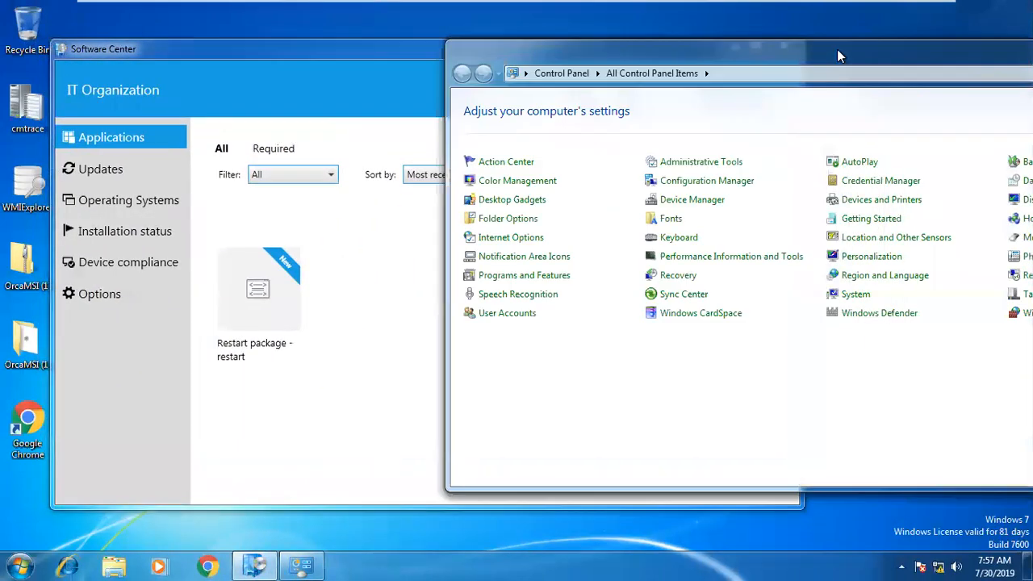
Open Configuration Manager properties and show its Actions tab.
{"action": "left_click", "coordinate": [690, 184]}
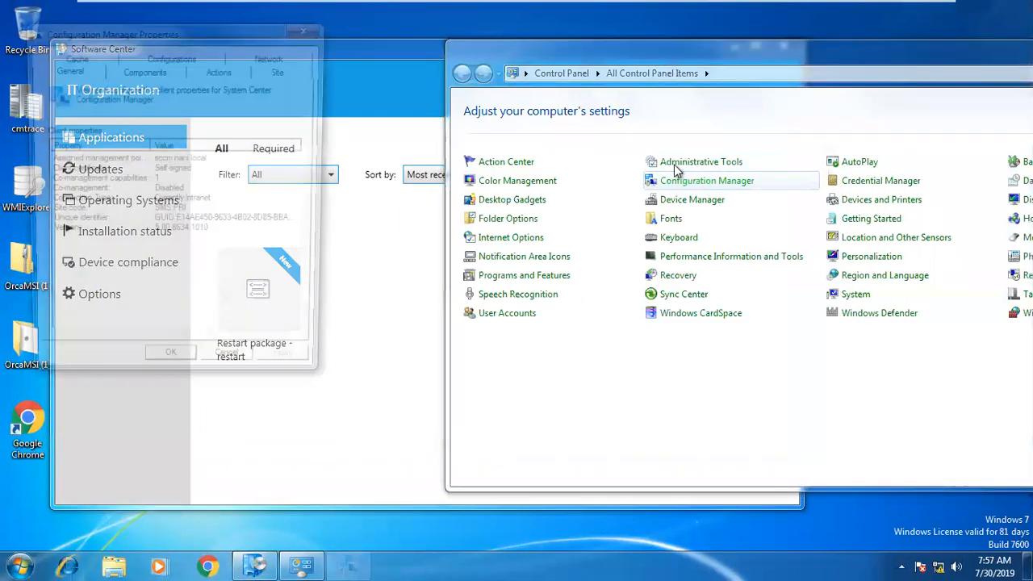
{"action": "left_click_drag", "start_coordinate": [181, 24], "coordinate": [795, 100]}
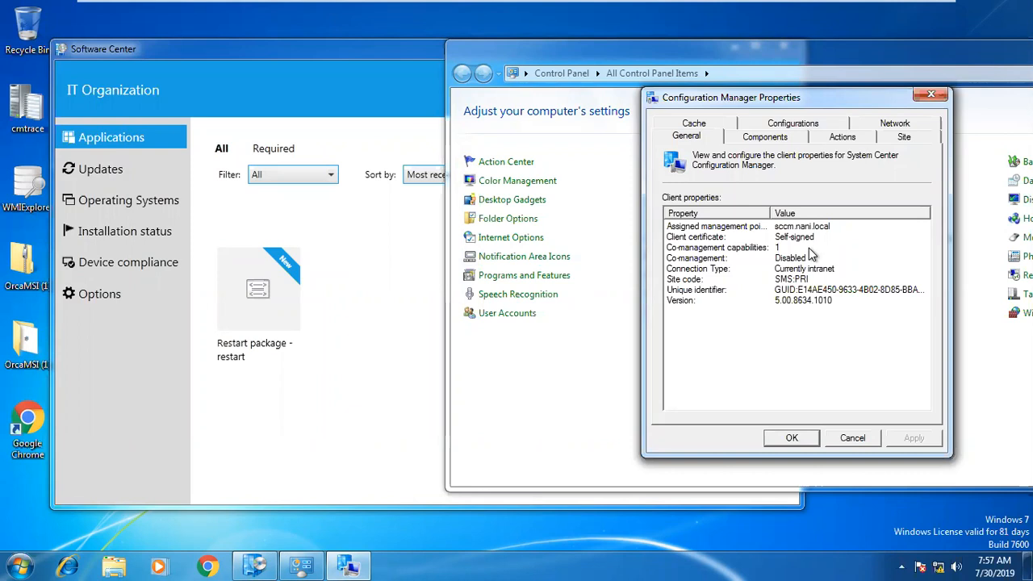
{"action": "left_click", "coordinate": [855, 138]}
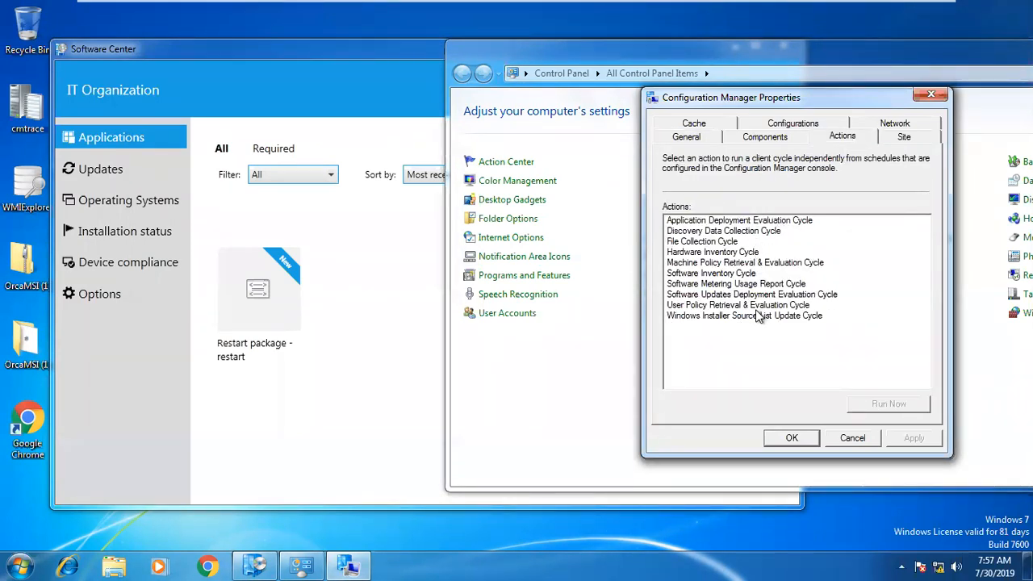
Run the User Policy Retrieval & Evaluation Cycle twice from the client's Actions list.
{"action": "left_click", "coordinate": [726, 264]}
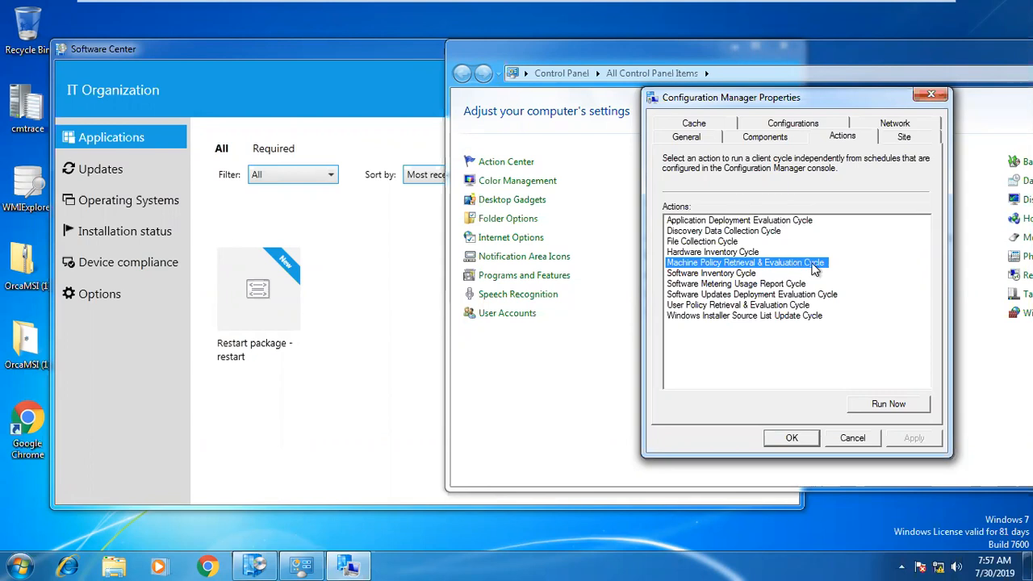
{"action": "left_click", "coordinate": [750, 305]}
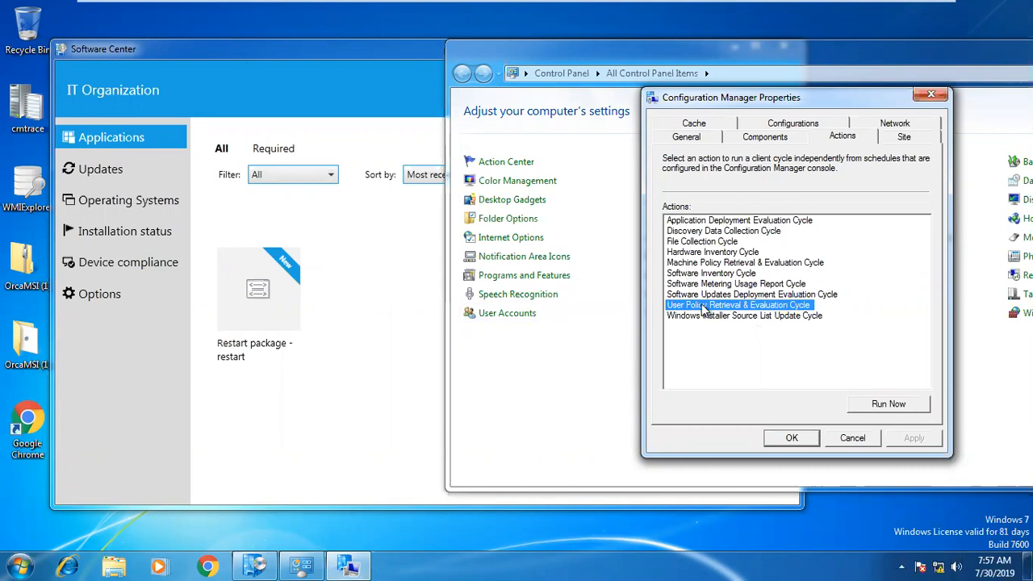
{"action": "left_click", "coordinate": [902, 402]}
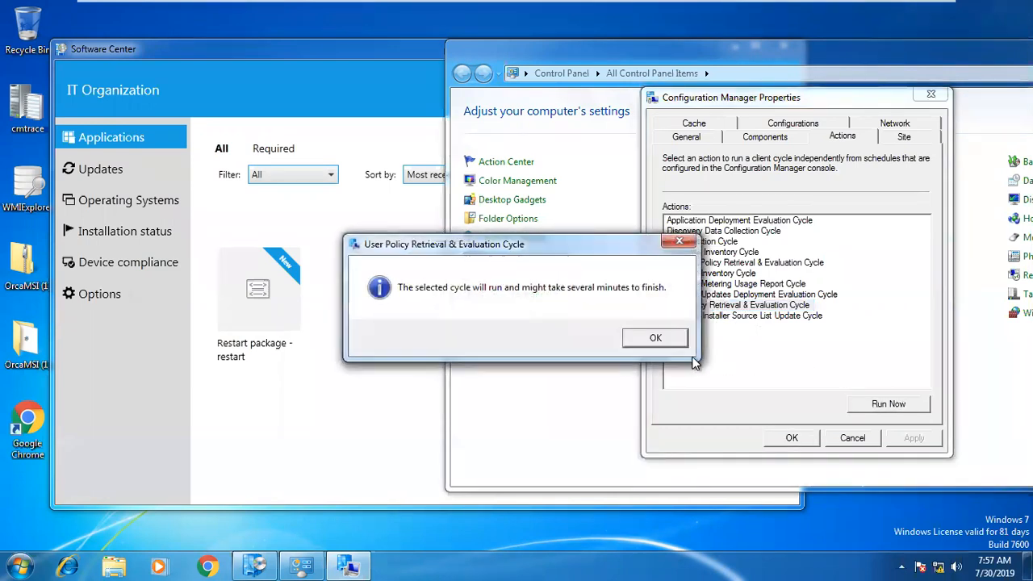
{"action": "left_click", "coordinate": [655, 338]}
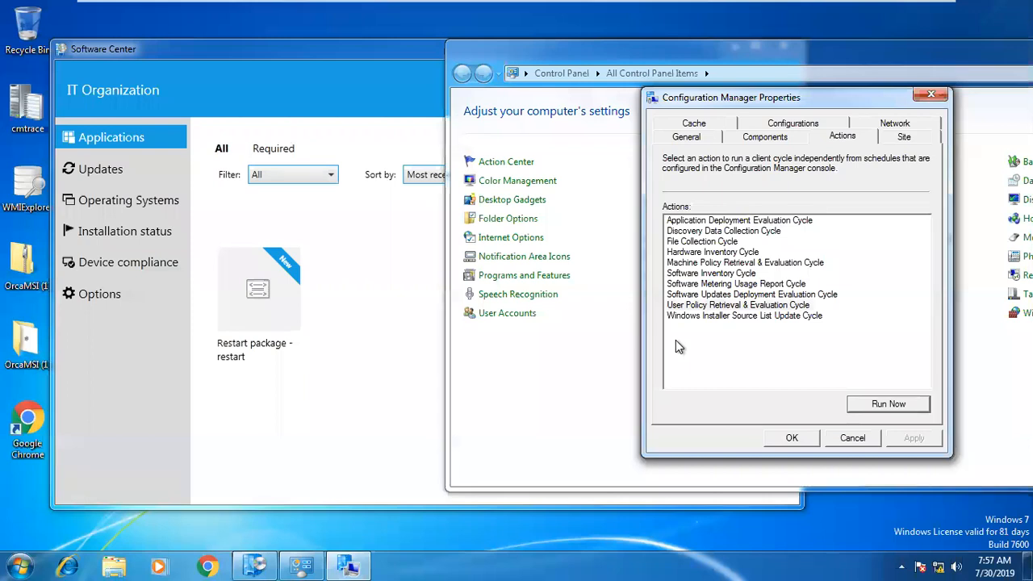
{"action": "left_click", "coordinate": [726, 306]}
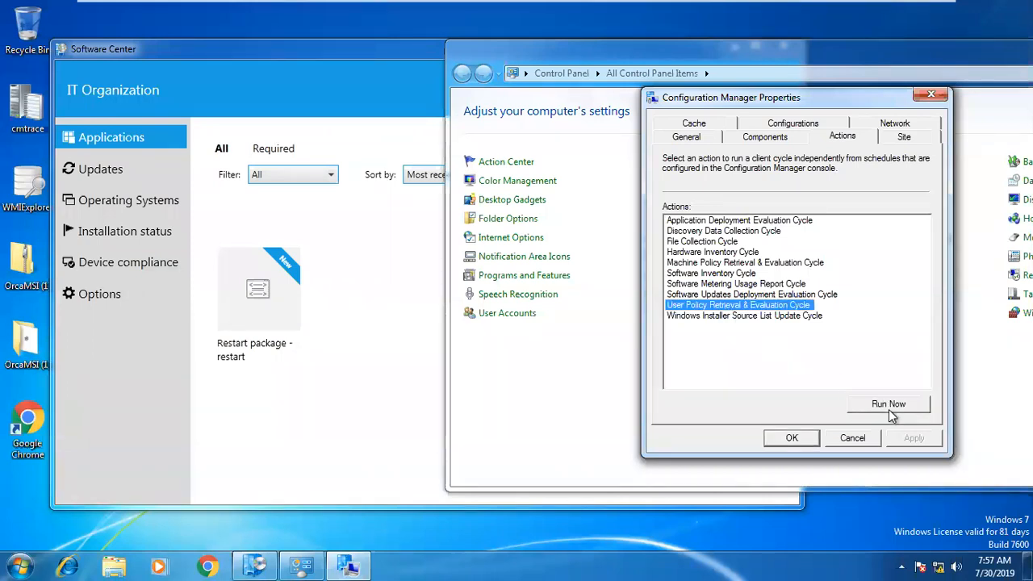
{"action": "left_click", "coordinate": [889, 409]}
{"action": "left_click", "coordinate": [665, 345]}
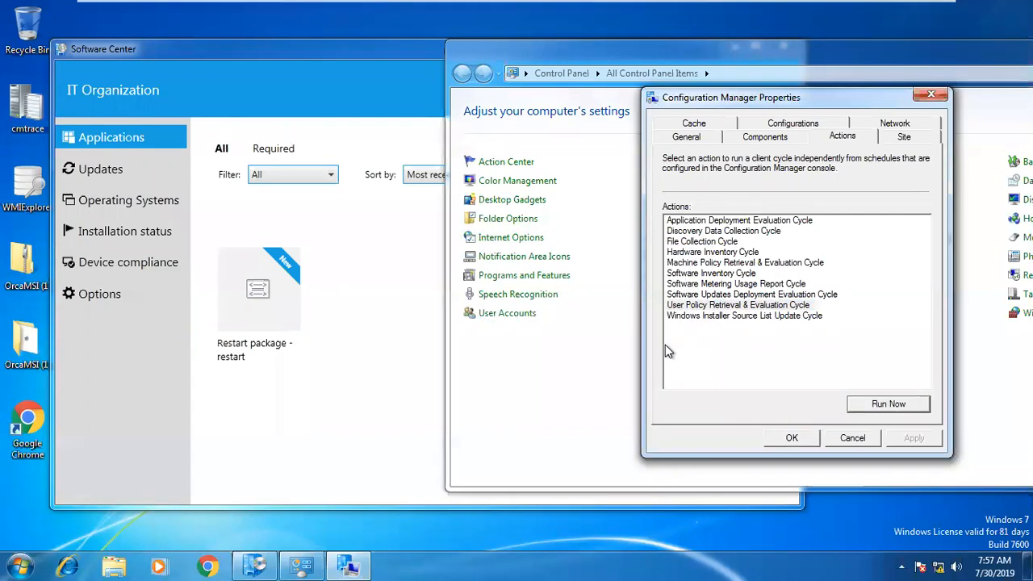
Refresh the desktop and reload Software Center's Updates and Applications views.
{"action": "right_click", "coordinate": [328, 520]}
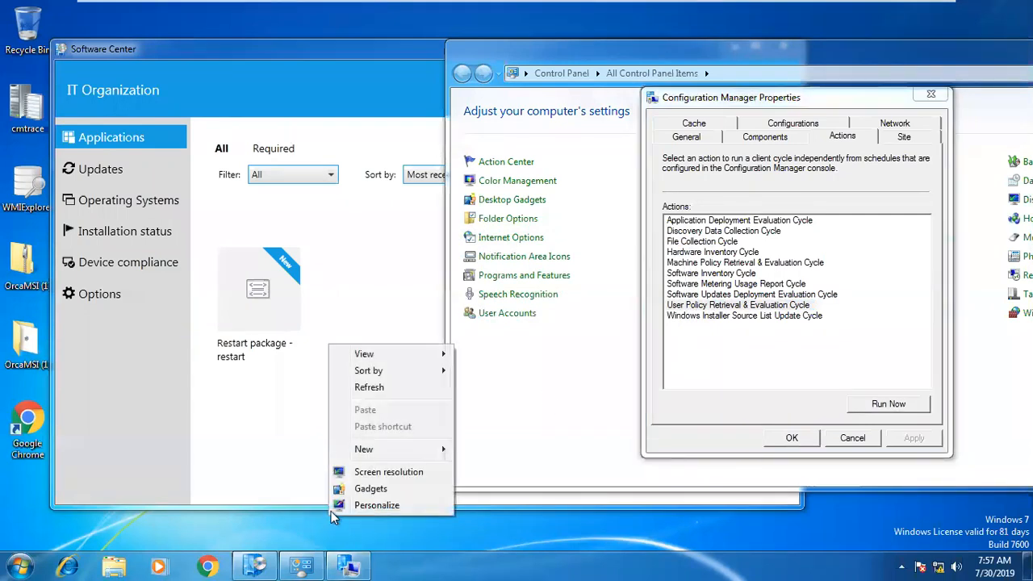
{"action": "left_click", "coordinate": [385, 391]}
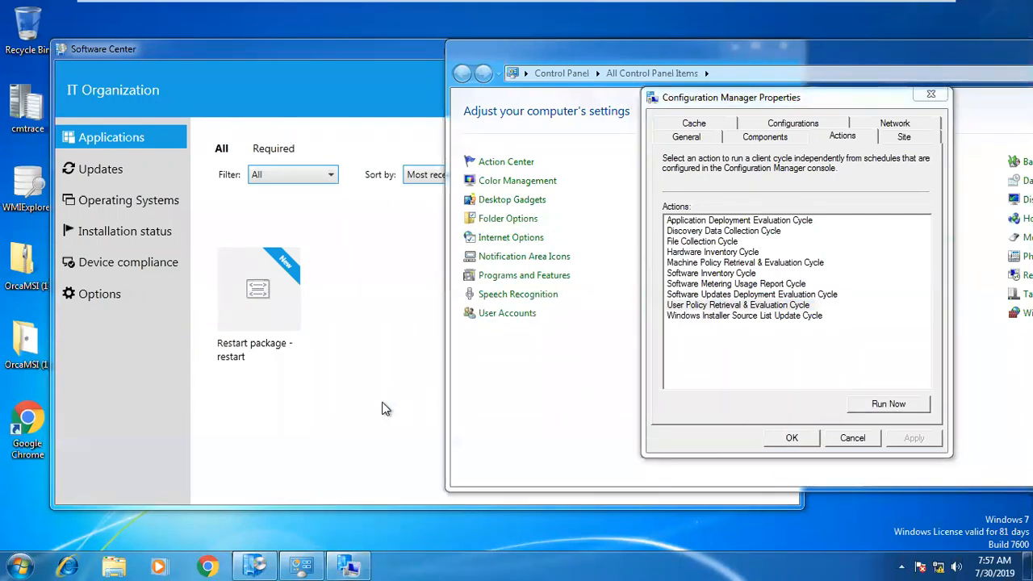
{"action": "left_click", "coordinate": [133, 171]}
{"action": "left_click", "coordinate": [132, 139]}
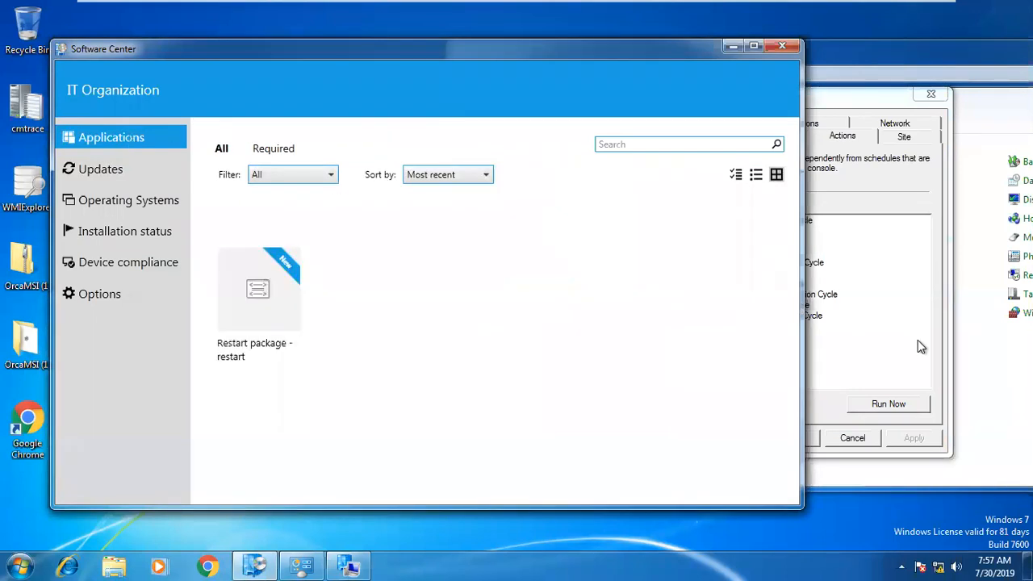
Minimize the virtual machine to return to Paint and start a new blank image.
{"action": "left_click", "coordinate": [867, 319]}
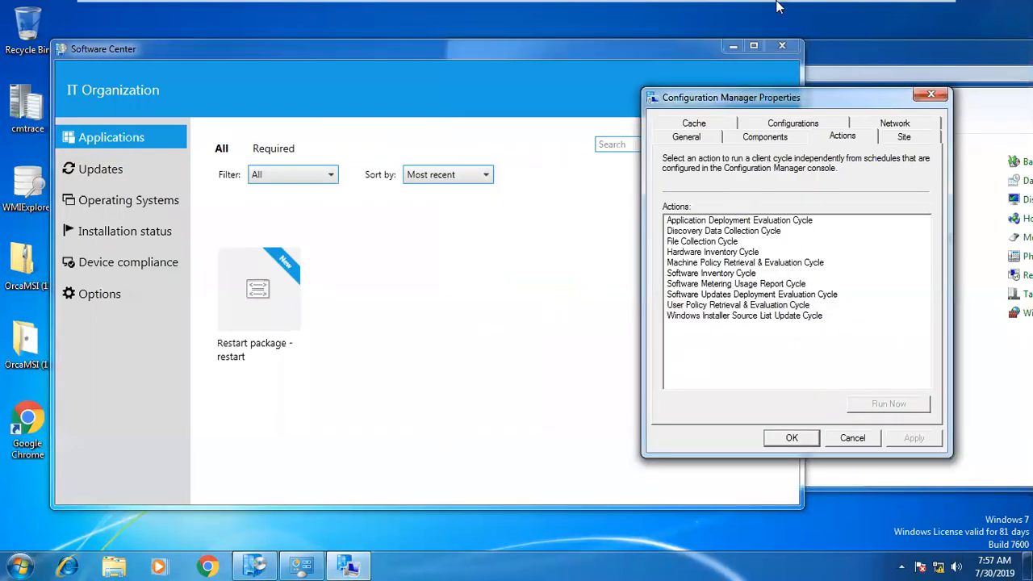
{"action": "mouse_move", "coordinate": [782, 7]}
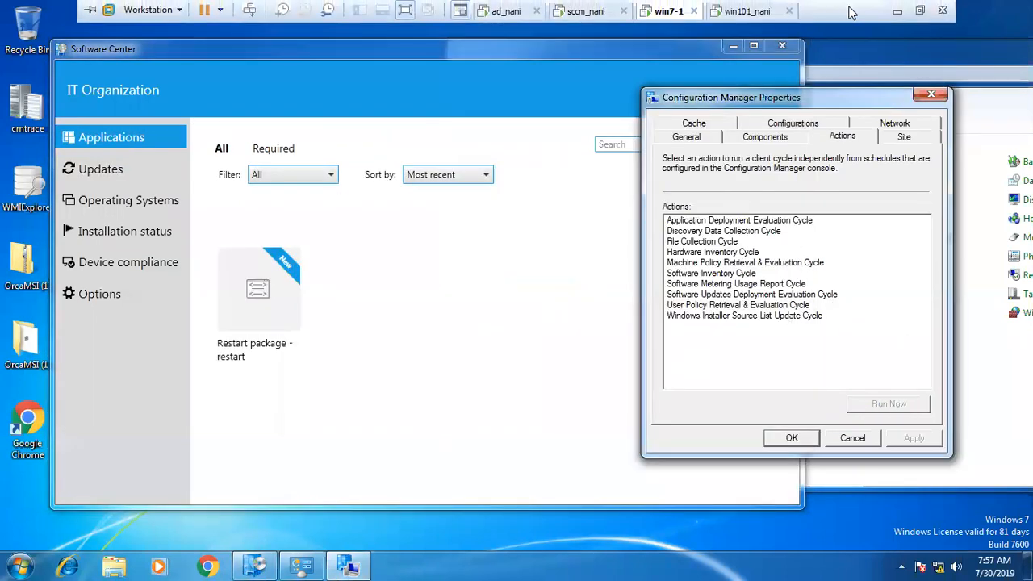
{"action": "left_click", "coordinate": [894, 14]}
{"action": "key", "text": "ctrl+n"}
Discard the old diagram, write the one-line note '1. applciation catalog wesite point', then switch to the SCCM VM.
{"action": "left_click", "coordinate": [567, 283]}
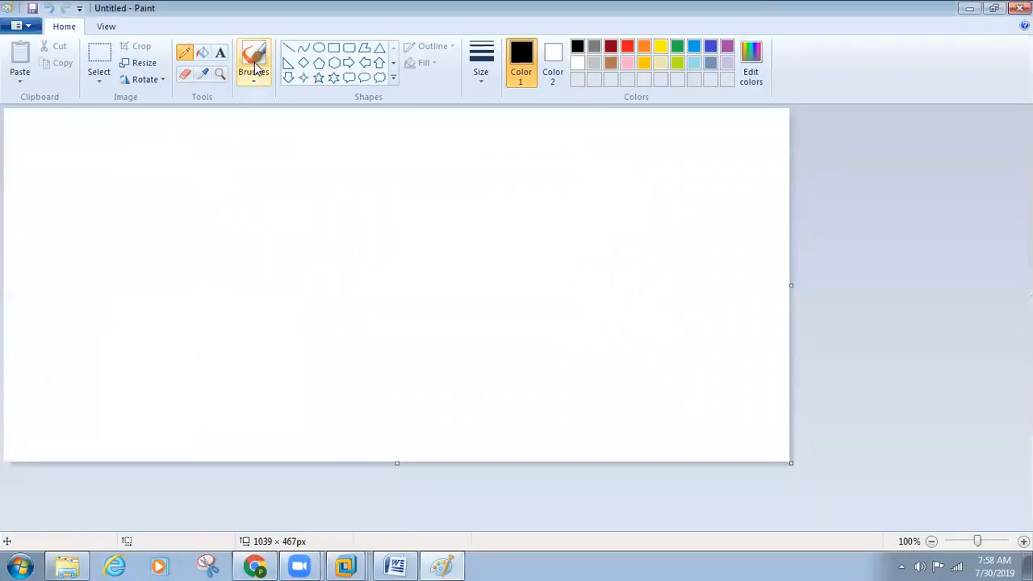
{"action": "left_click", "coordinate": [221, 53]}
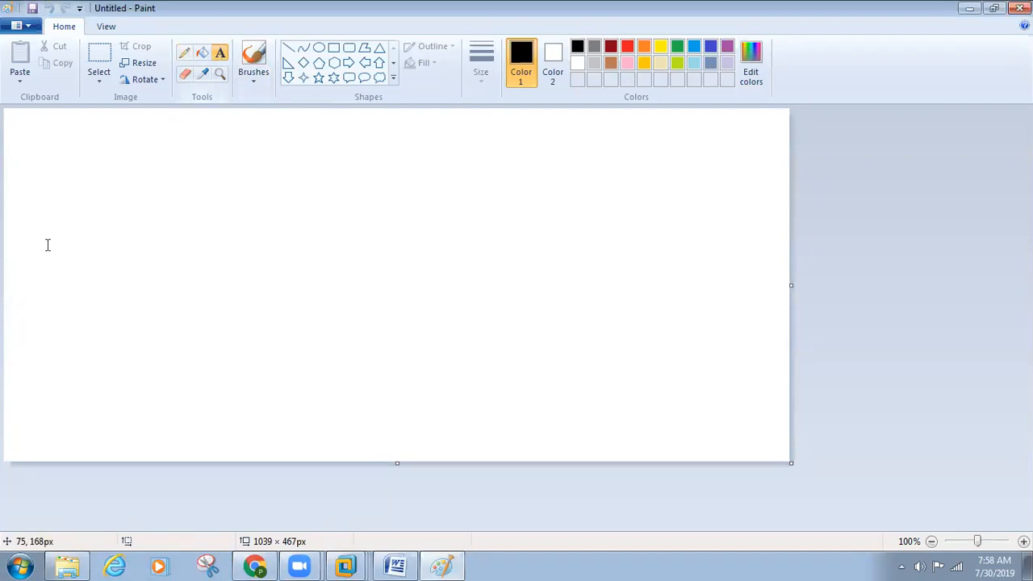
{"action": "left_click", "coordinate": [64, 183]}
{"action": "type", "text": "1. ap"}
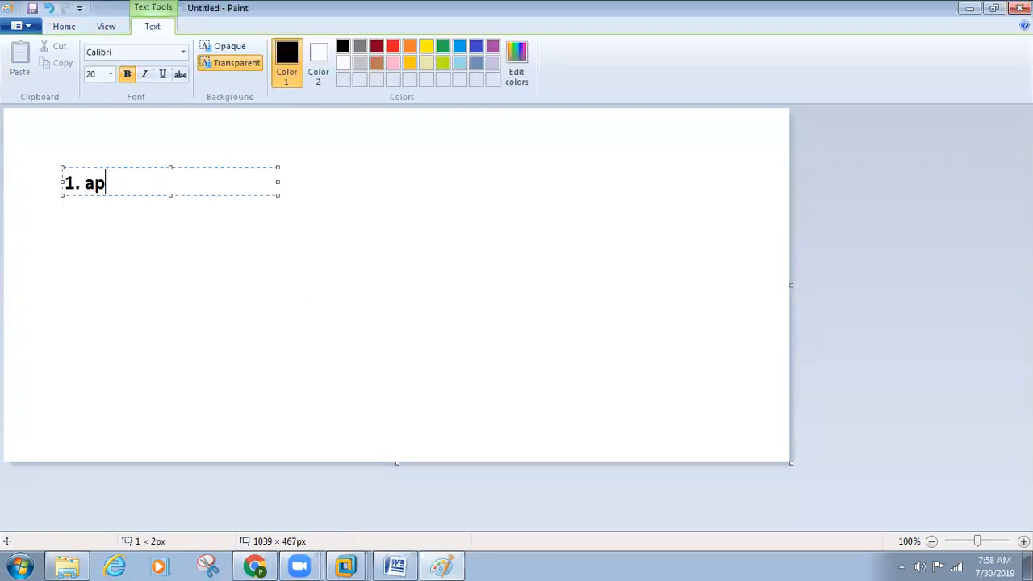
{"action": "type", "text": "plciation ca"}
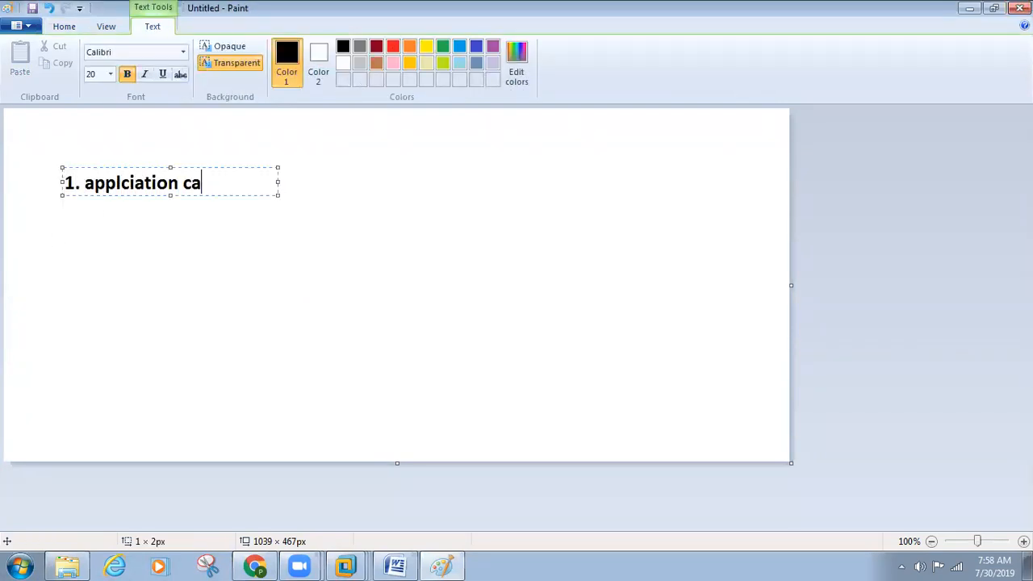
{"action": "type", "text": "talog wesite point"}
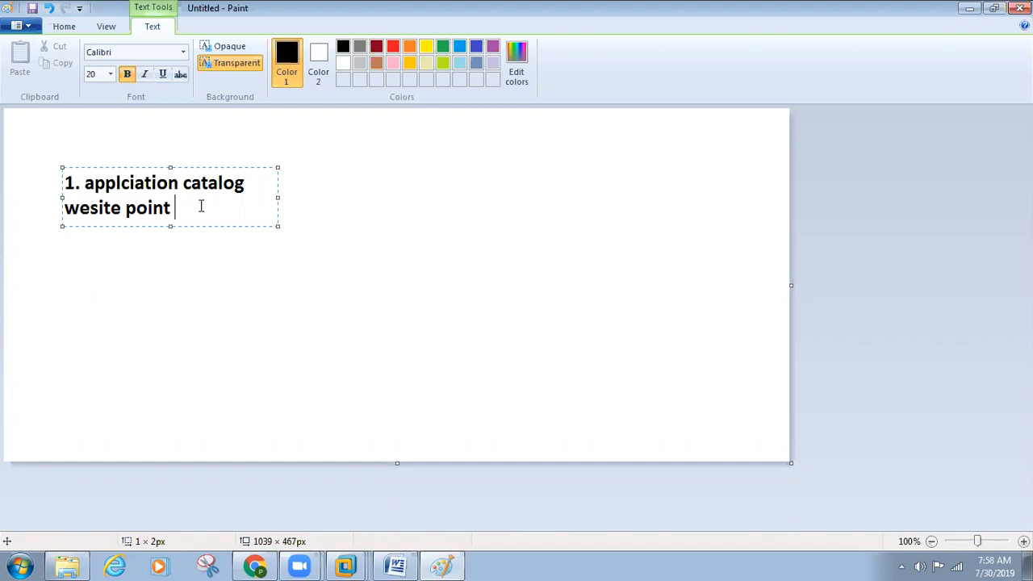
{"action": "left_click_drag", "start_coordinate": [276, 198], "coordinate": [361, 197]}
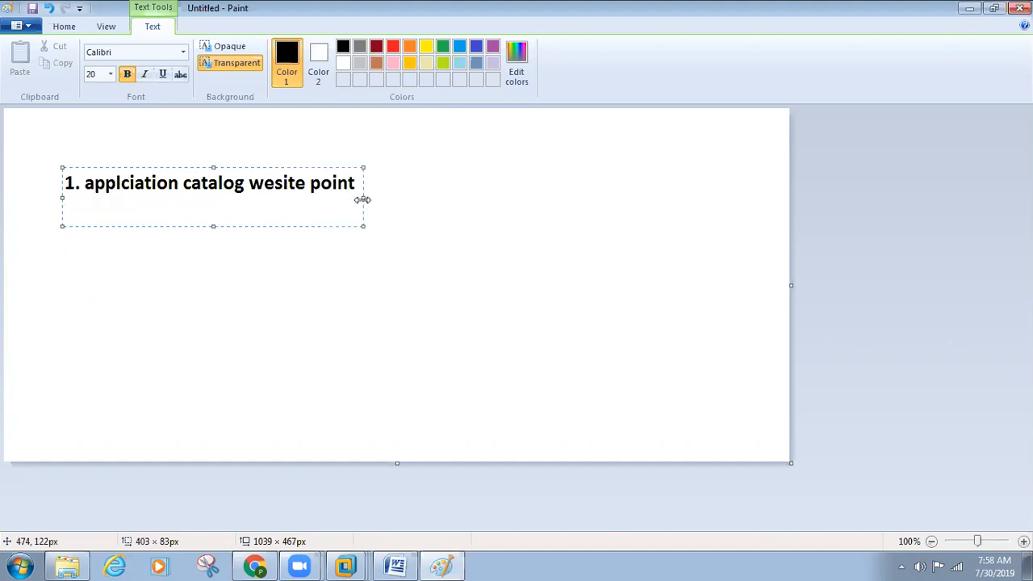
{"action": "mouse_move", "coordinate": [345, 560]}
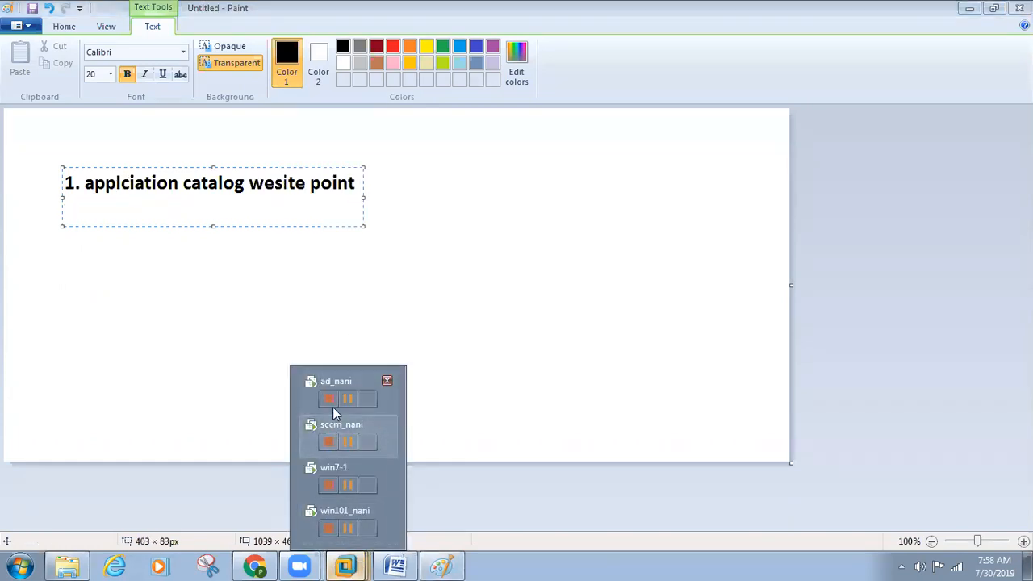
{"action": "left_click", "coordinate": [343, 421]}
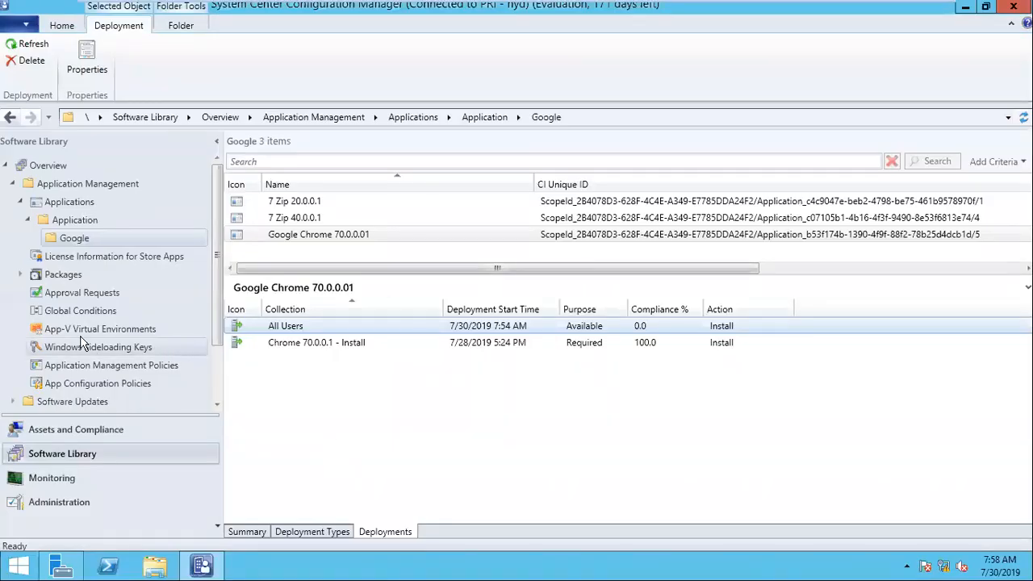
Under Administration > Servers and Site System Roles, start Add Site System Roles on sccm.nani.local.
{"action": "left_click", "coordinate": [52, 499]}
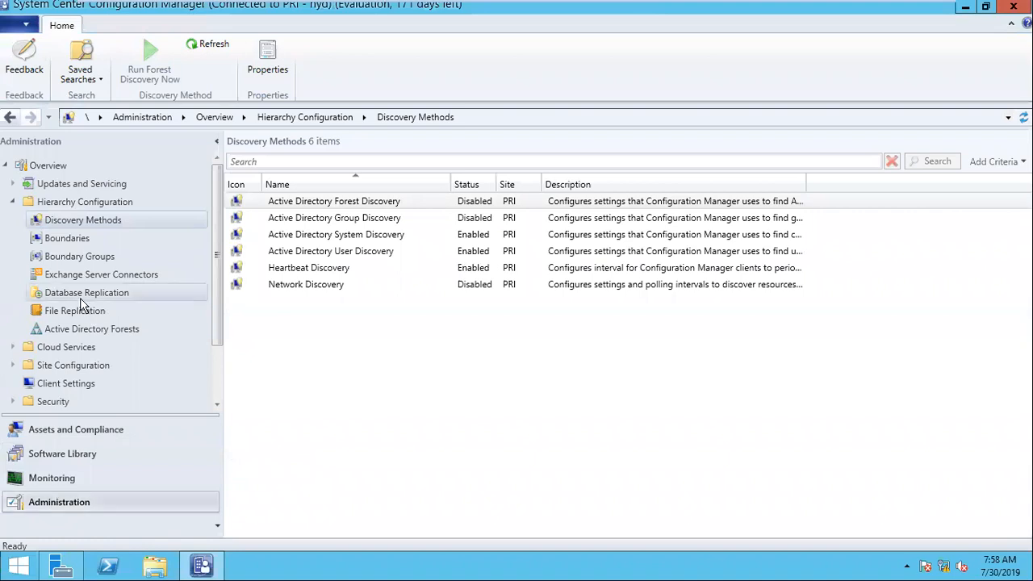
{"action": "left_click", "coordinate": [71, 365]}
{"action": "left_click", "coordinate": [66, 401]}
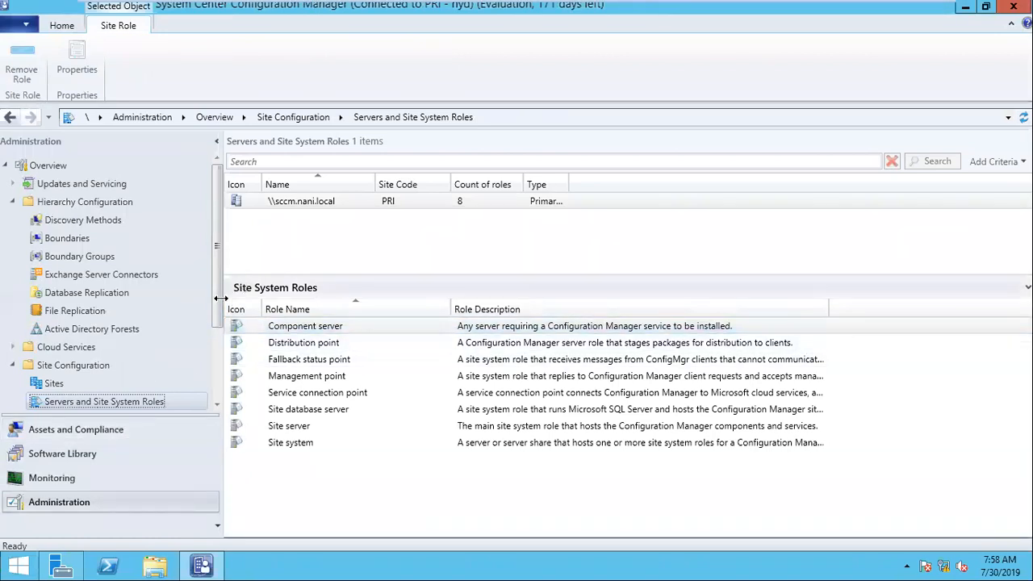
{"action": "scroll", "coordinate": [106, 387], "scroll_direction": "down", "scroll_amount": 2}
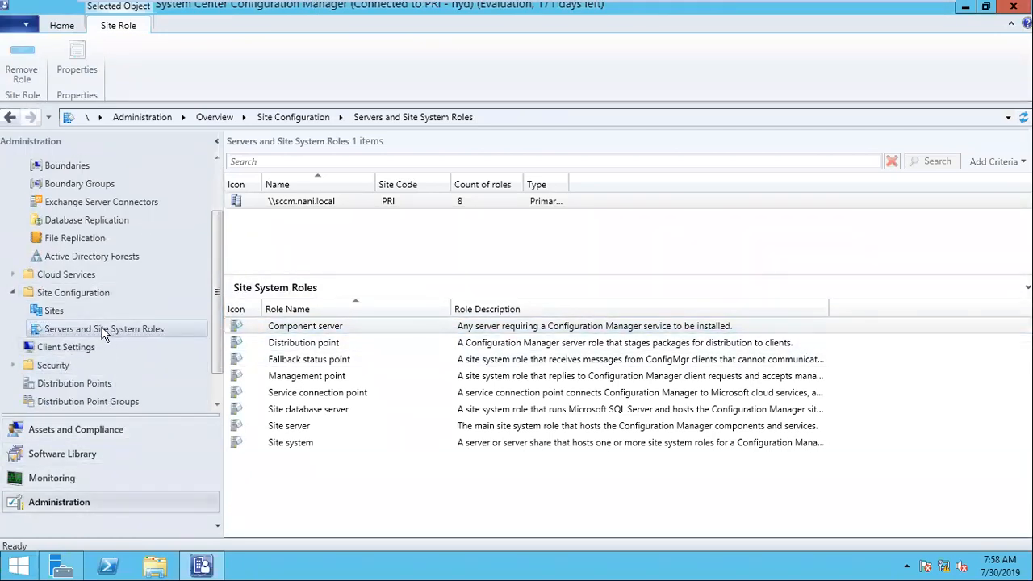
{"action": "left_click", "coordinate": [298, 199]}
{"action": "right_click", "coordinate": [298, 200]}
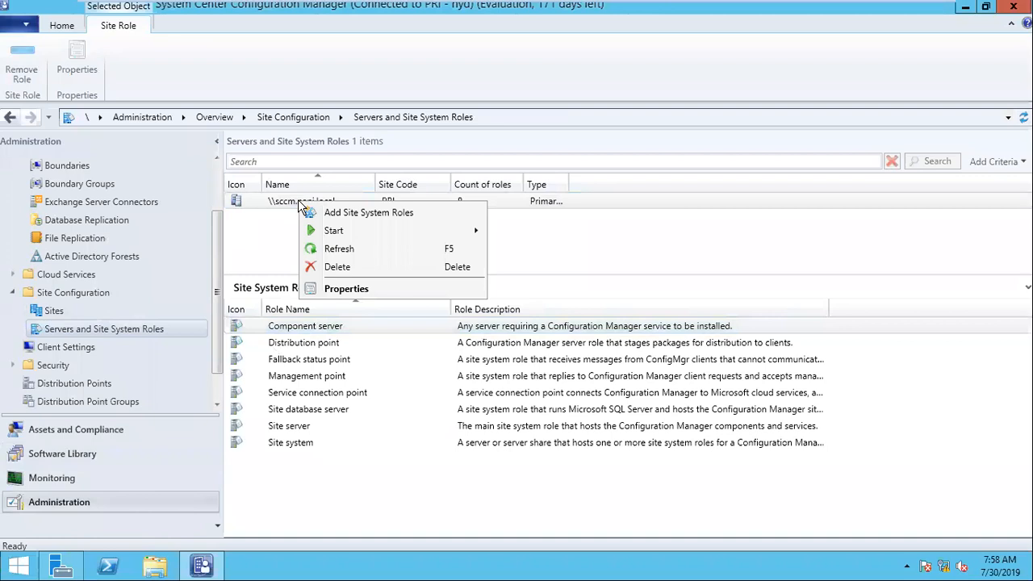
{"action": "left_click", "coordinate": [361, 213]}
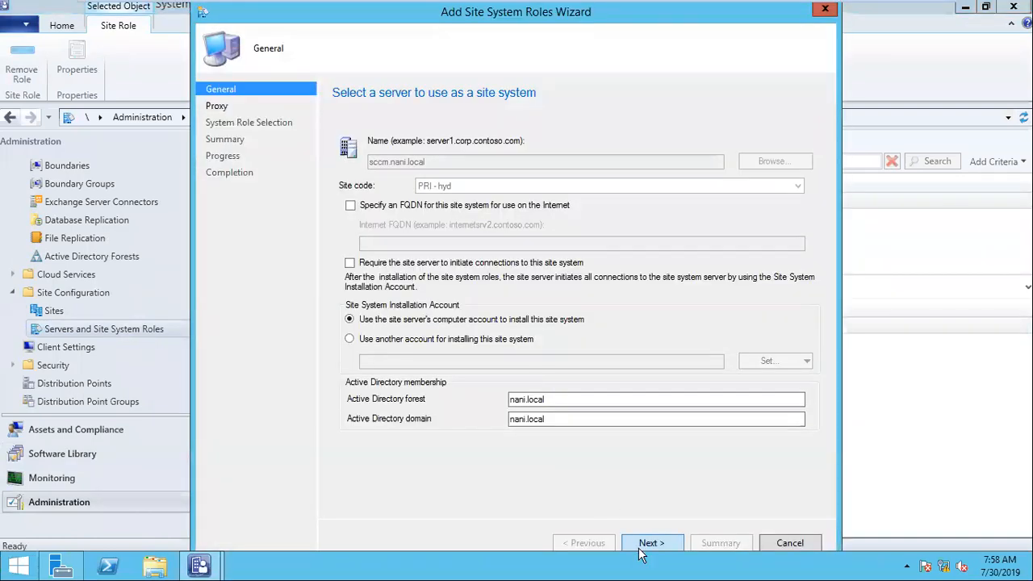
Advance to role selection, tick Application Catalog web service point and website point, then minimize the VM.
{"action": "left_click", "coordinate": [641, 546]}
{"action": "left_click", "coordinate": [646, 545]}
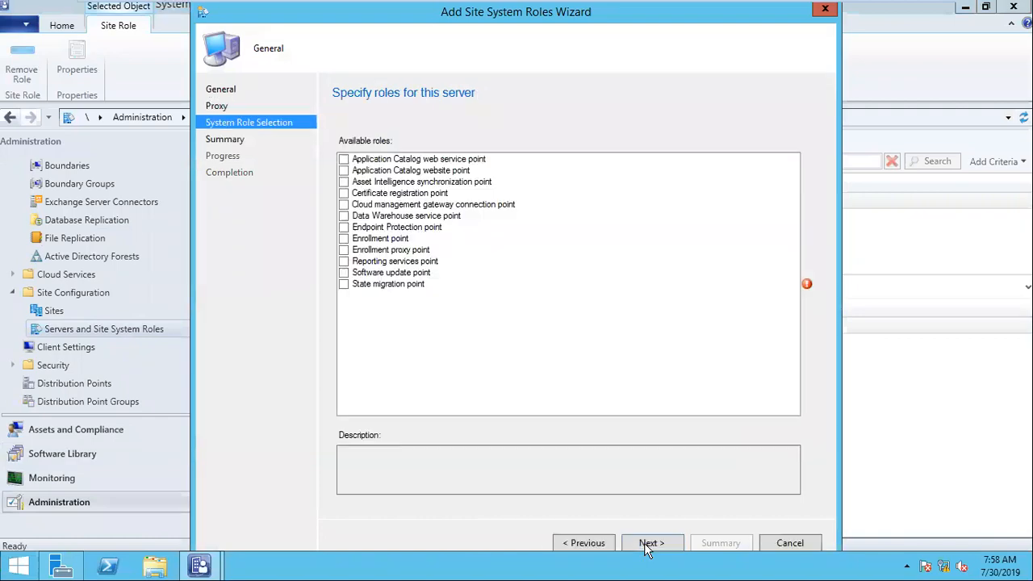
{"action": "left_click", "coordinate": [343, 159]}
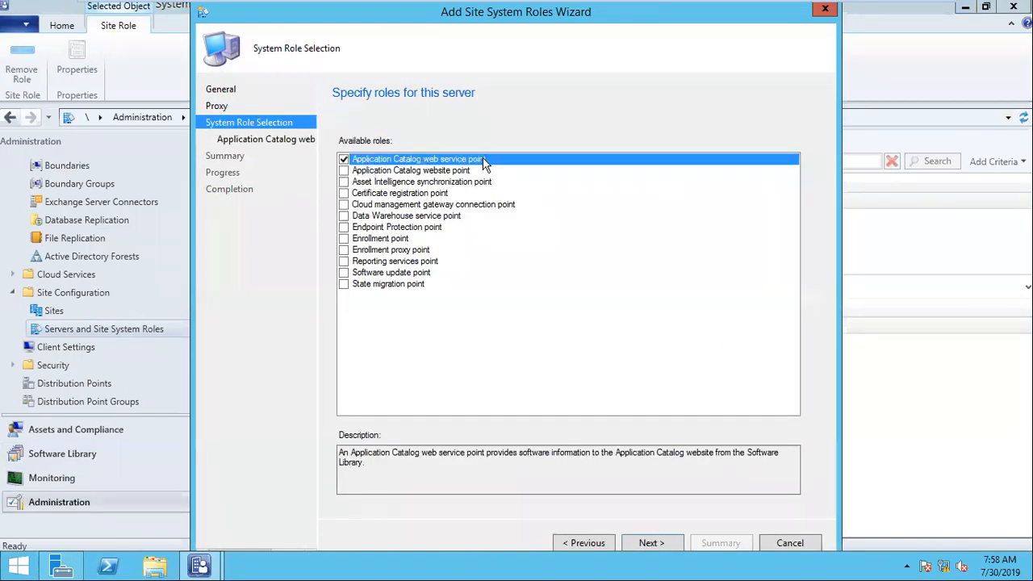
{"action": "double_click", "coordinate": [427, 172]}
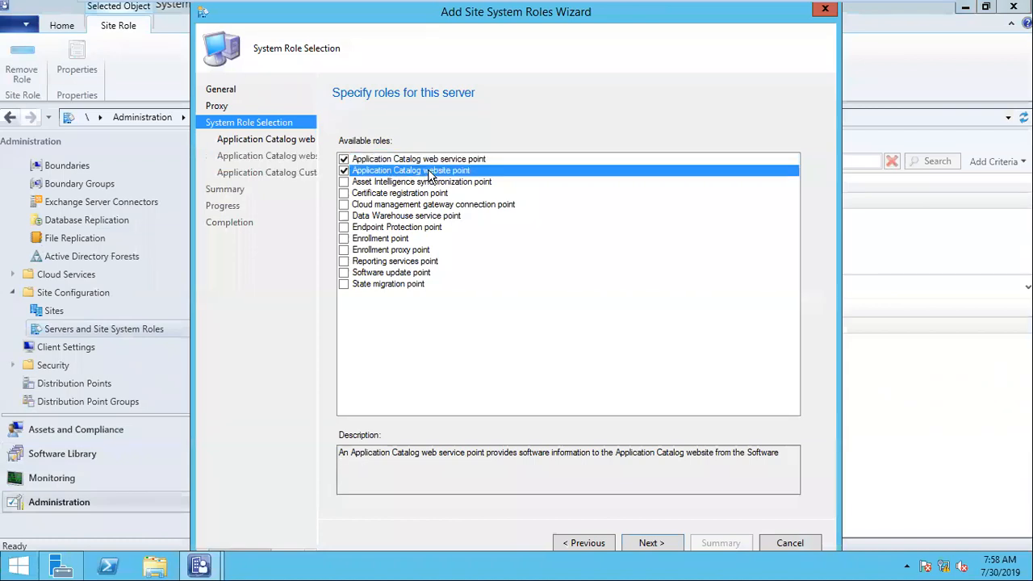
{"action": "mouse_move", "coordinate": [813, 8]}
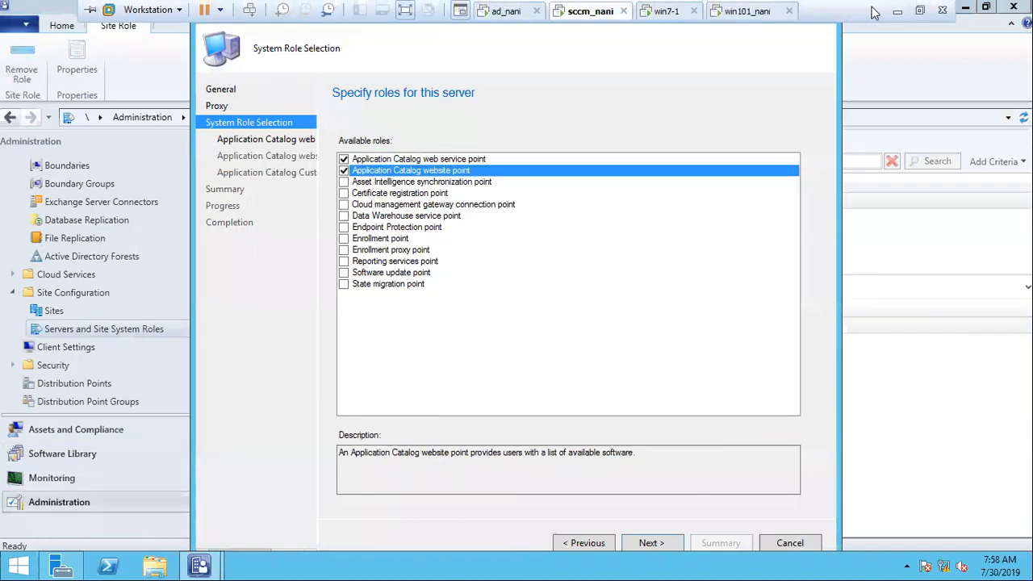
{"action": "left_click", "coordinate": [897, 10]}
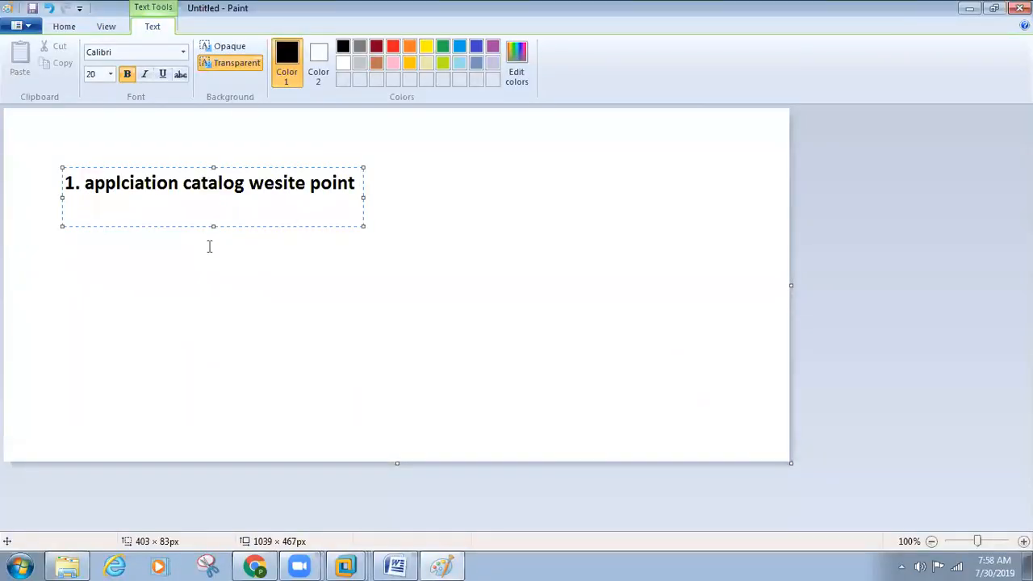
Start a '2.' line in the Paint note and return to the sccm_nani VM.
{"action": "key", "text": "Return"}
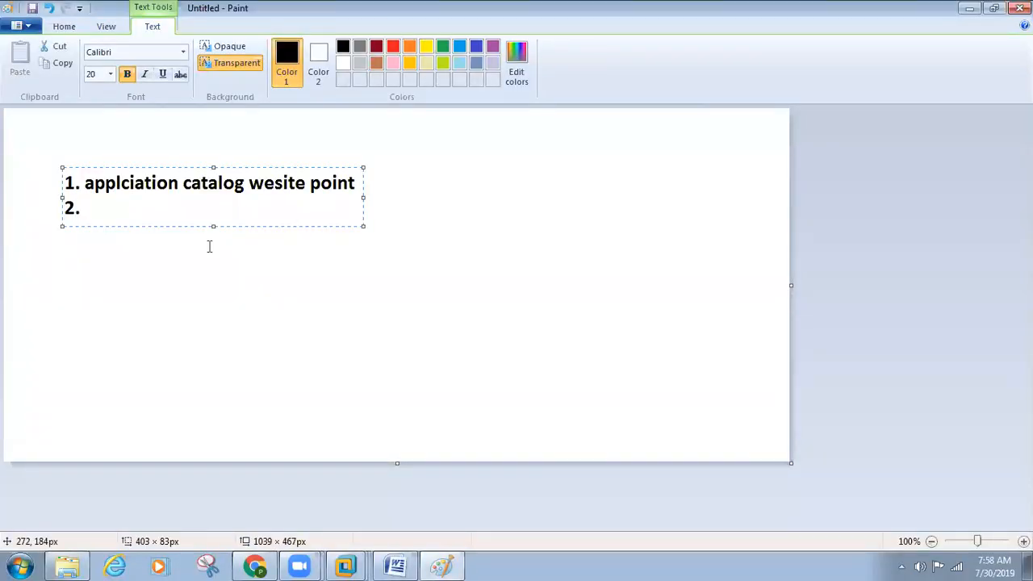
{"action": "key", "text": "alt"}
{"action": "key", "text": "alt"}
{"action": "mouse_move", "coordinate": [344, 557]}
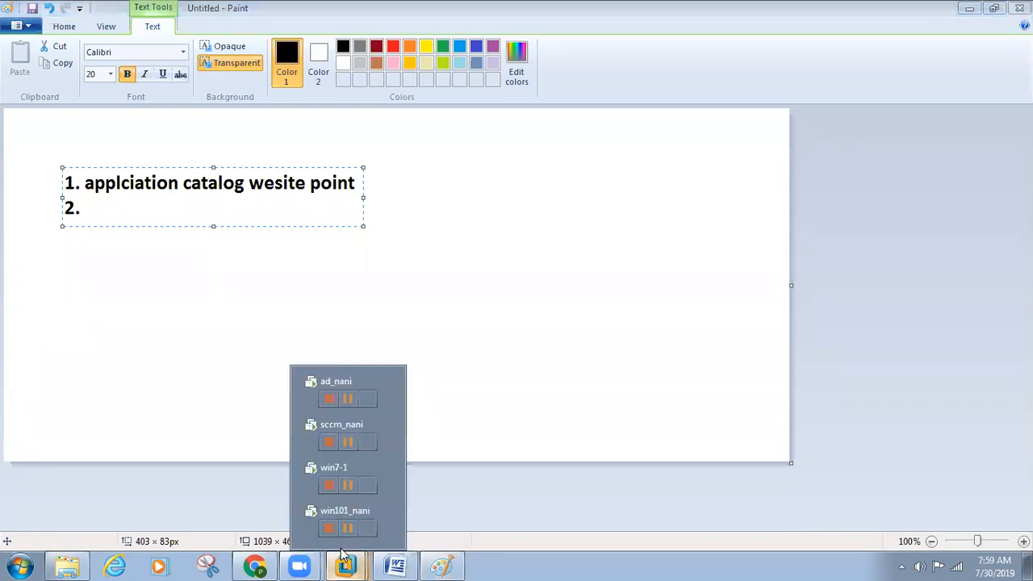
{"action": "left_click", "coordinate": [344, 422]}
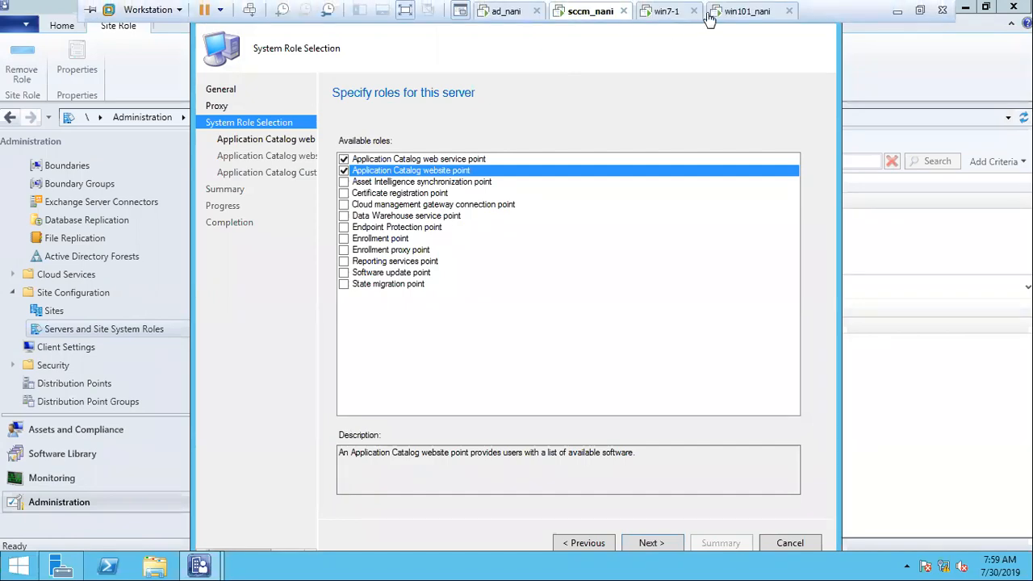
On win7-1, close Software Center and relaunch it by searching 'soft' in Start.
{"action": "left_click", "coordinate": [668, 11]}
{"action": "left_click", "coordinate": [369, 293]}
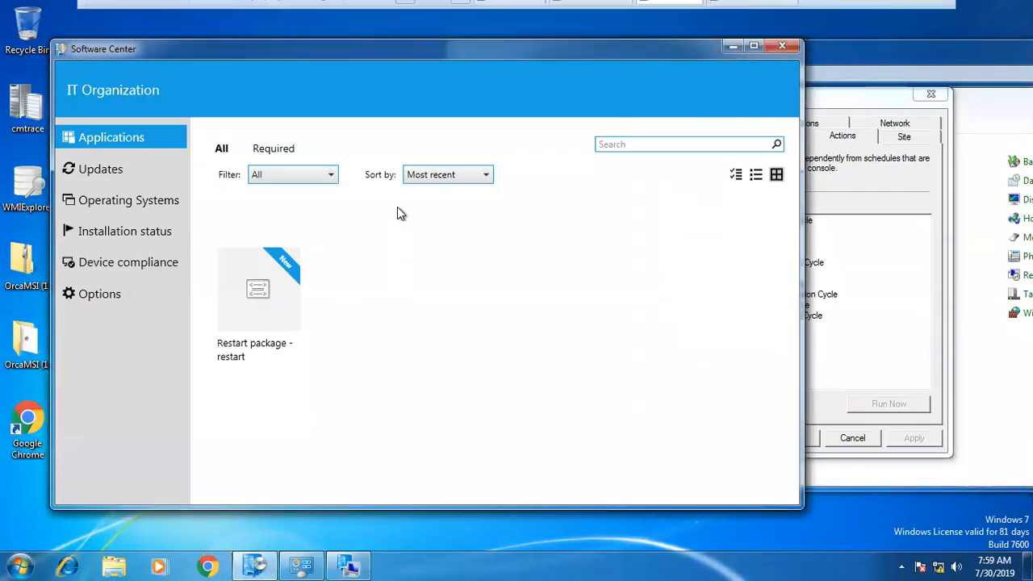
{"action": "left_click", "coordinate": [777, 46]}
{"action": "left_click", "coordinate": [5, 558]}
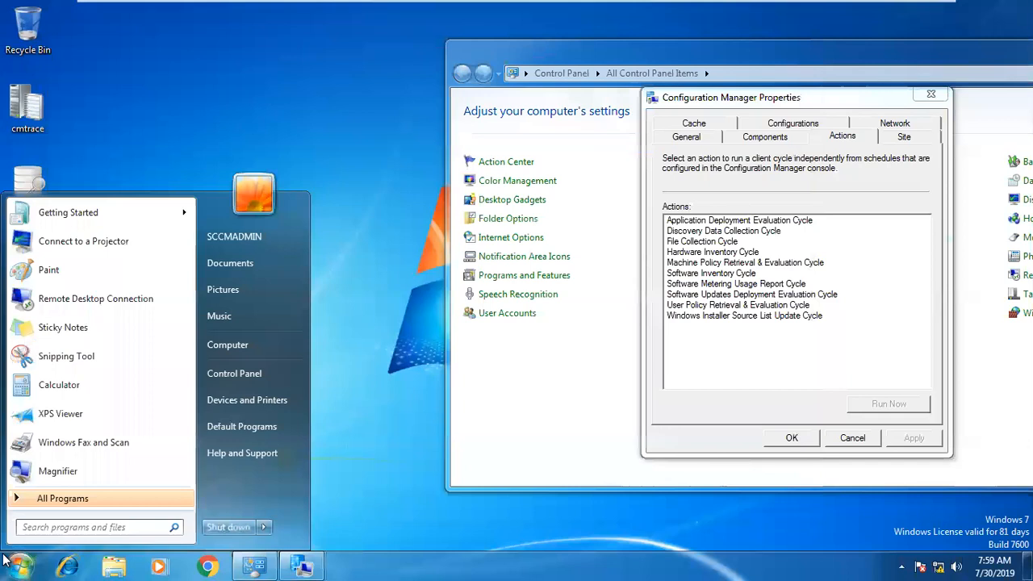
{"action": "type", "text": "soft"}
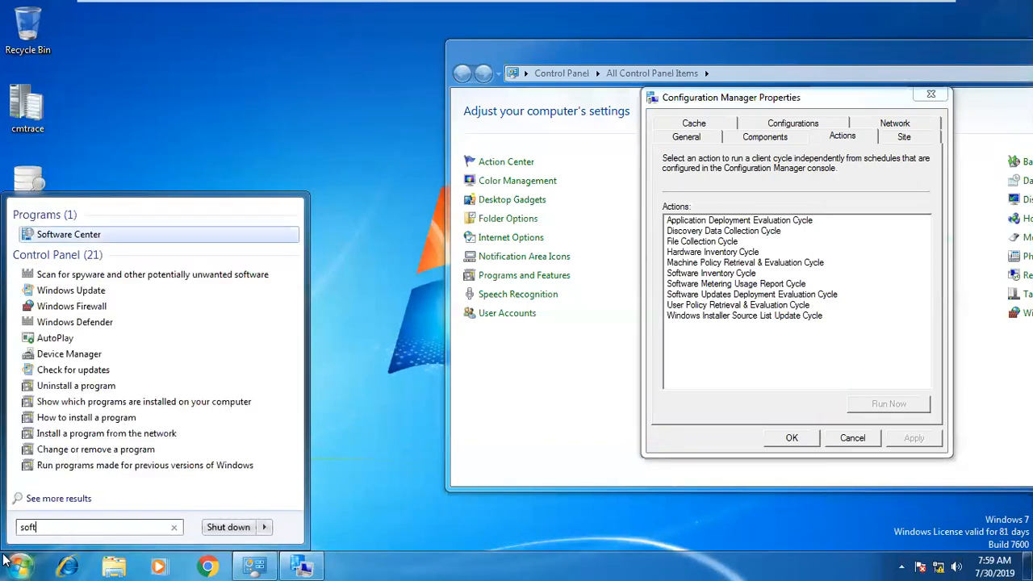
{"action": "key", "text": "Return"}
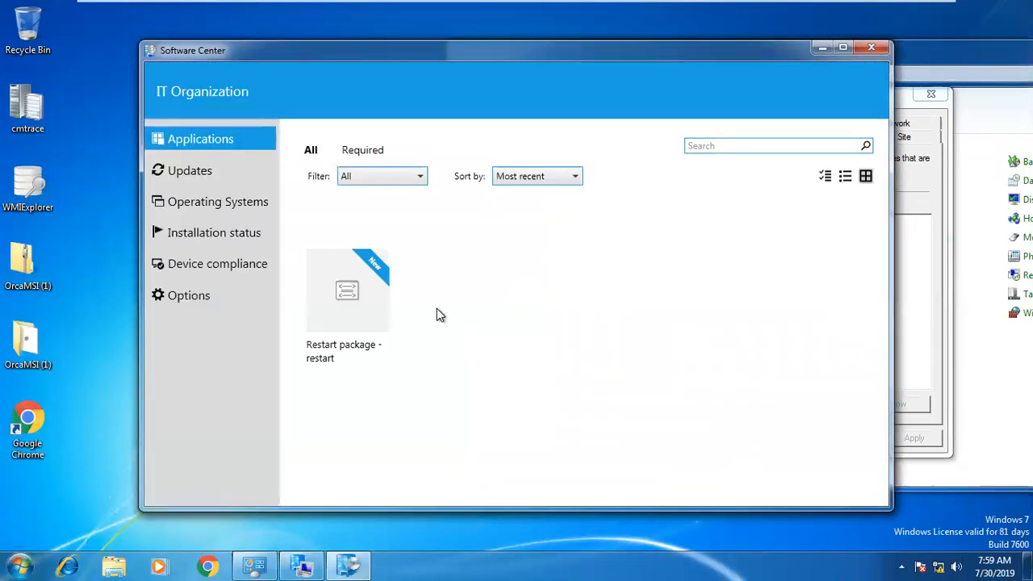
Check Updates and Applications still list only the Restart package, then minimize the client VM.
{"action": "left_click", "coordinate": [223, 171]}
{"action": "left_click", "coordinate": [210, 139]}
{"action": "mouse_move", "coordinate": [727, 4]}
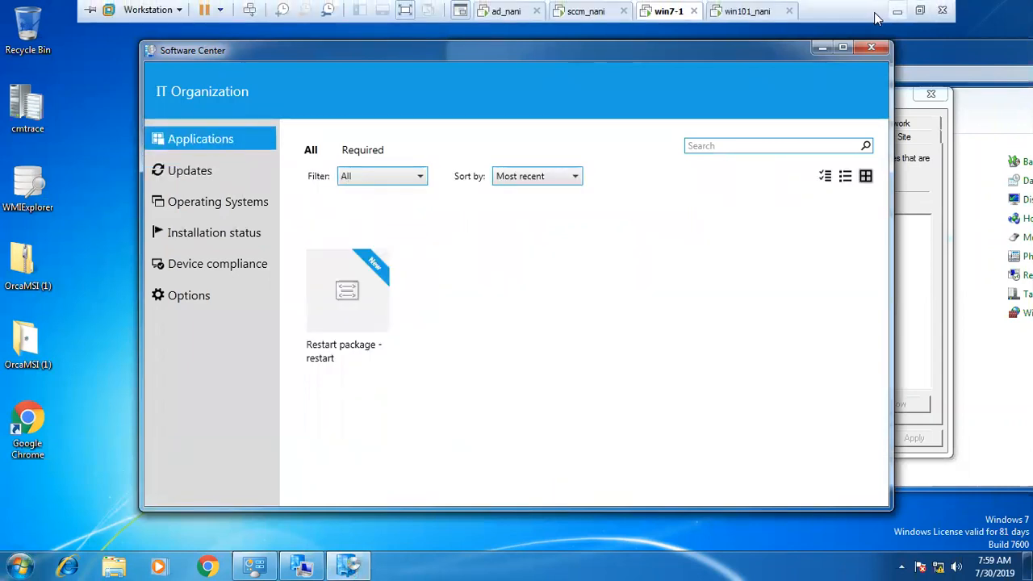
{"action": "left_click", "coordinate": [897, 11]}
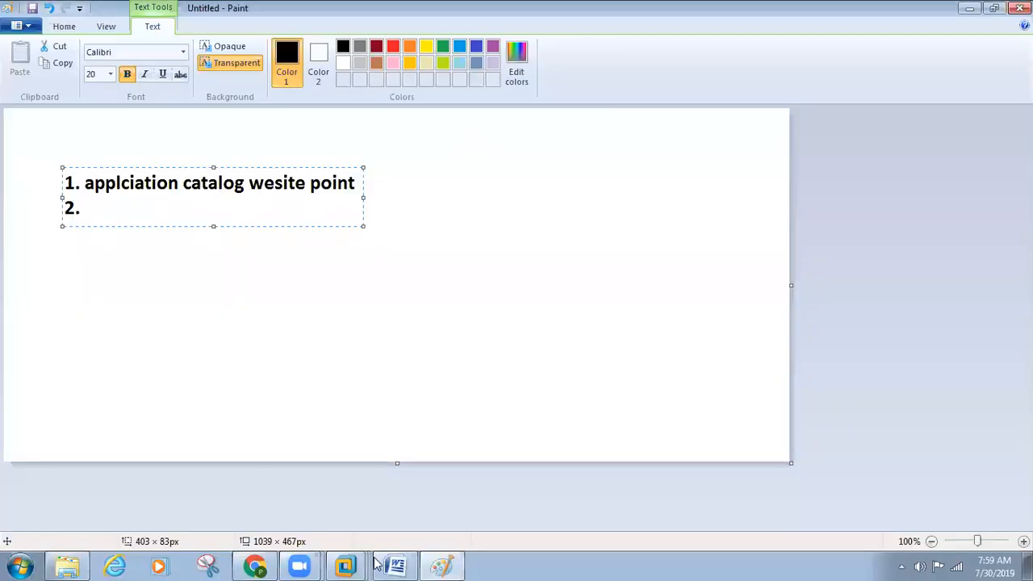
Restore the sccm_nani VM and toggle the Application Catalog role checkboxes, leaving both selected.
{"action": "mouse_move", "coordinate": [347, 563]}
{"action": "left_click", "coordinate": [350, 420]}
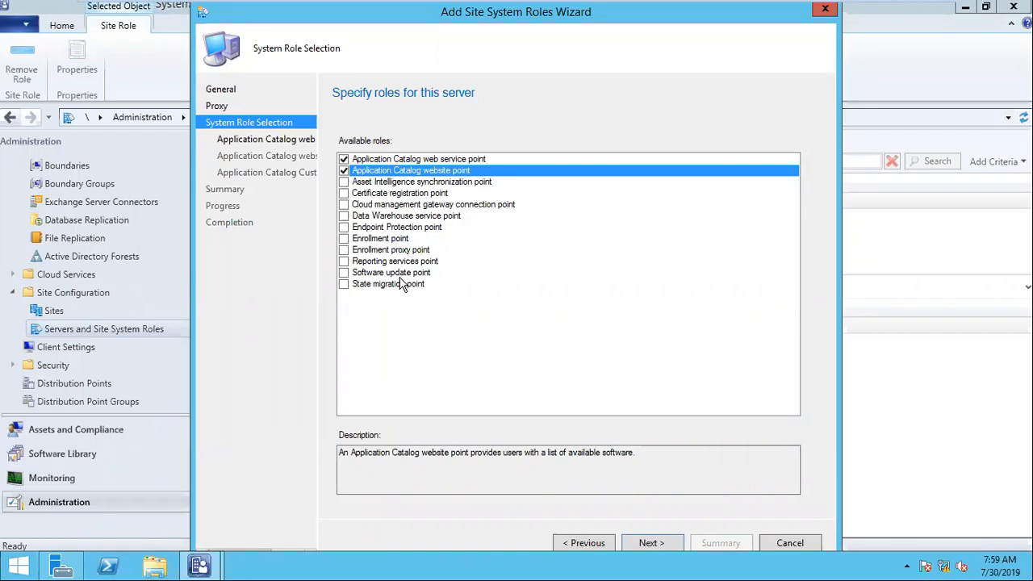
{"action": "left_click", "coordinate": [372, 160]}
{"action": "left_click", "coordinate": [374, 170]}
{"action": "left_click", "coordinate": [348, 159]}
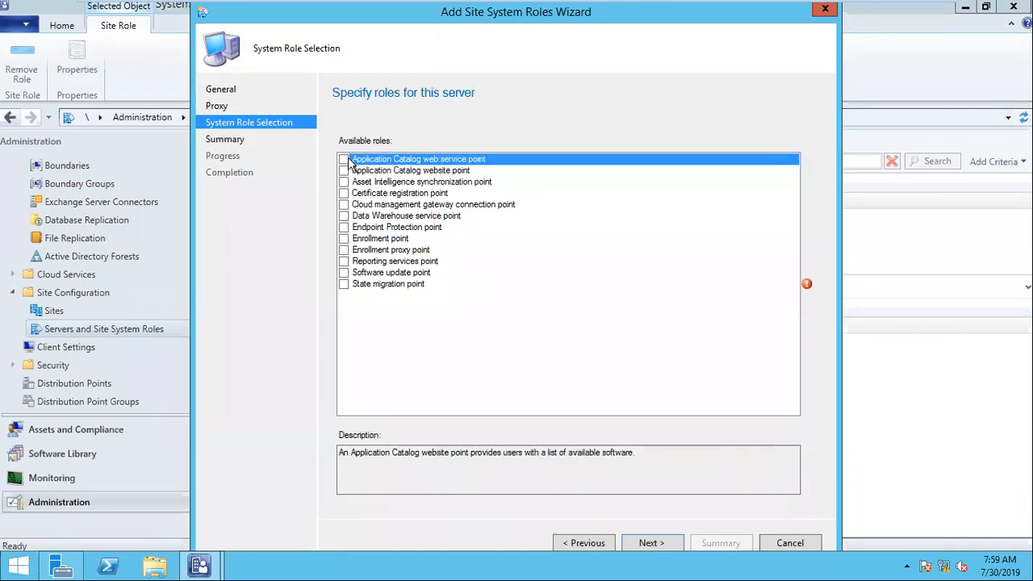
{"action": "left_click", "coordinate": [345, 160]}
{"action": "left_click", "coordinate": [344, 171]}
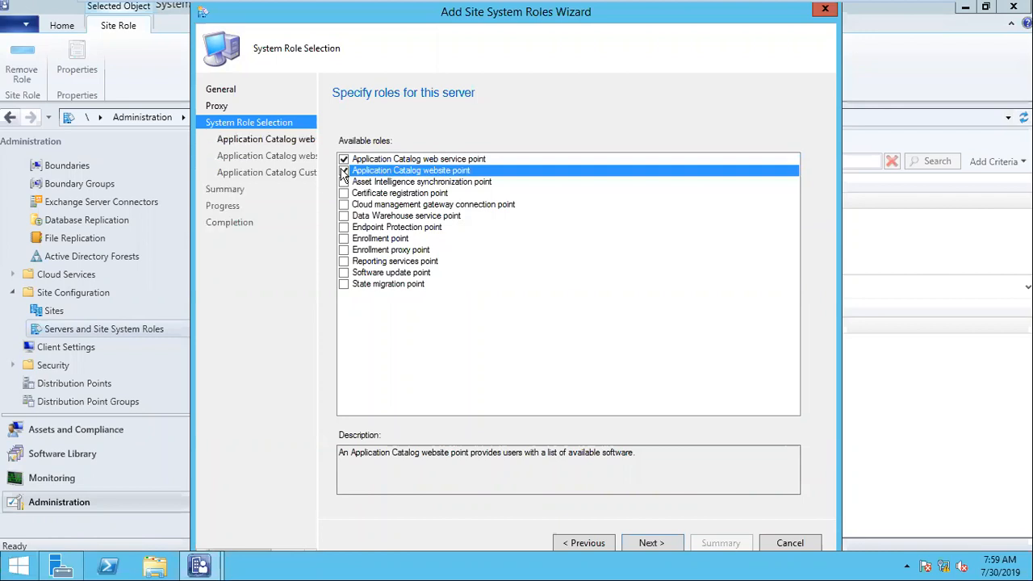
{"action": "left_click", "coordinate": [372, 161]}
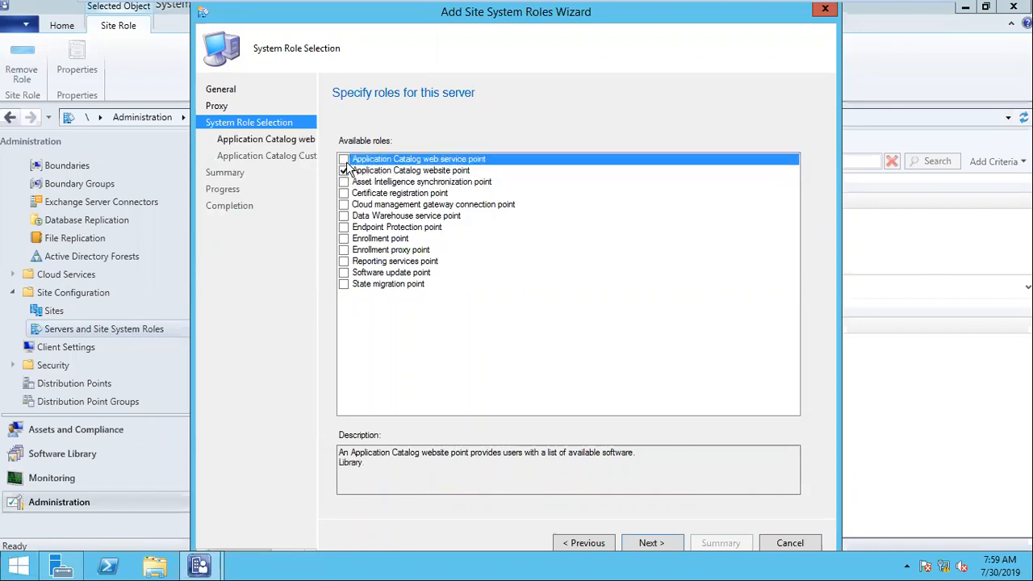
{"action": "left_click", "coordinate": [343, 160]}
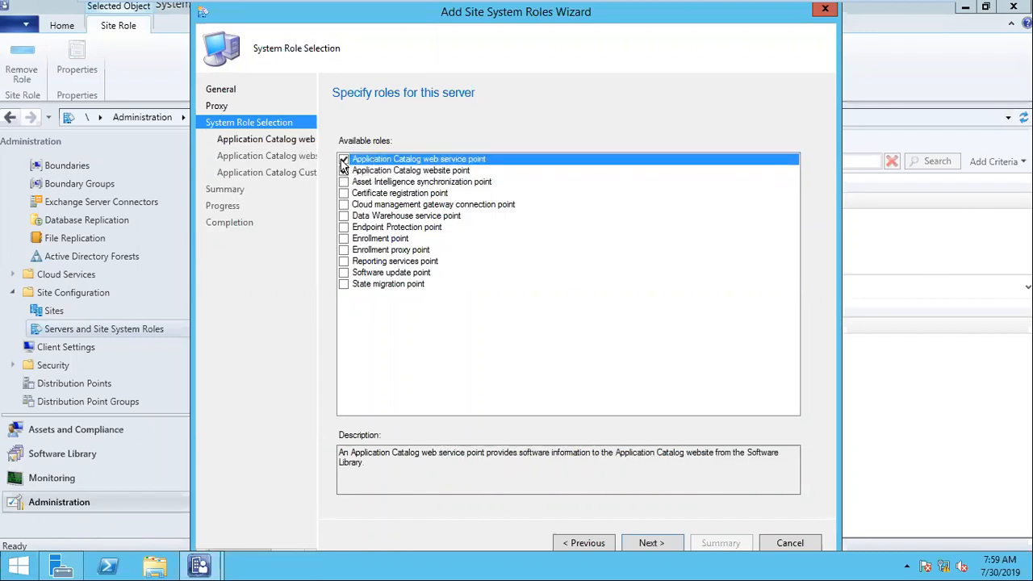
Advance to the web service point settings, then cancel the wizard and confirm exiting without saving.
{"action": "left_click", "coordinate": [651, 543]}
{"action": "left_click", "coordinate": [811, 544]}
{"action": "left_click", "coordinate": [549, 339]}
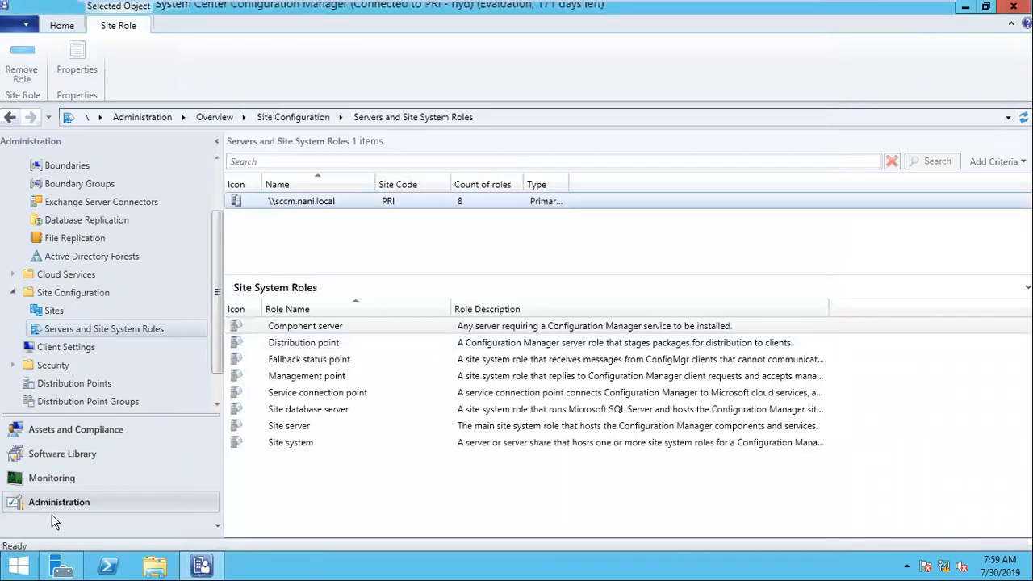
Close the Configuration Manager console and relaunch it by searching 'conf' on Start.
{"action": "left_click", "coordinate": [1009, 8]}
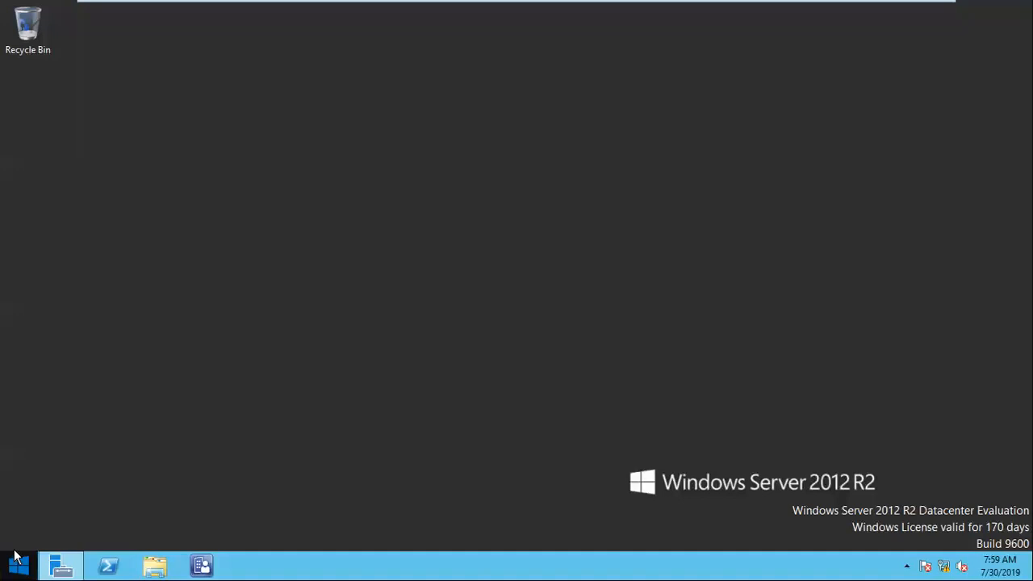
{"action": "left_click", "coordinate": [19, 567]}
{"action": "left_click", "coordinate": [102, 542]}
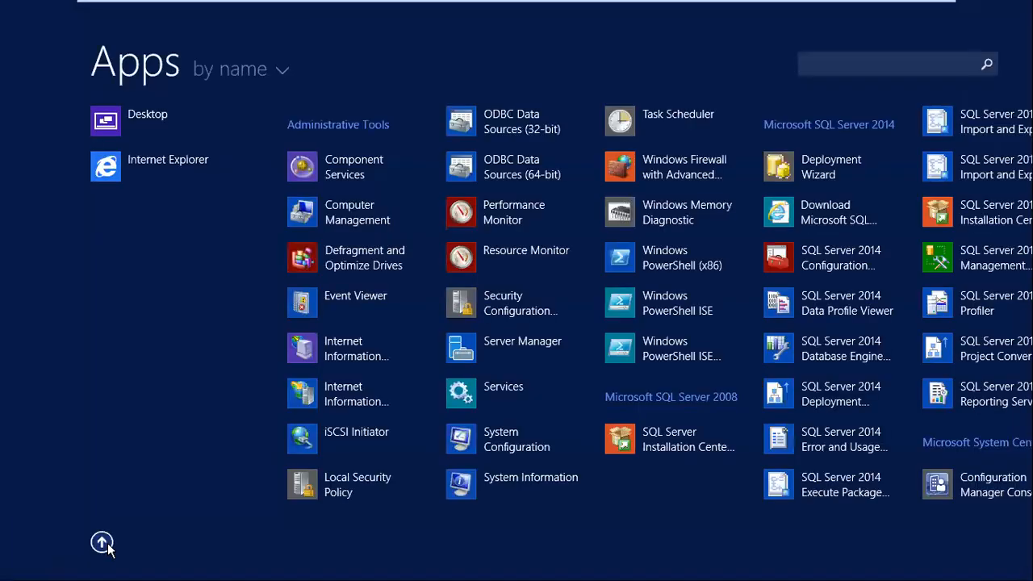
{"action": "type", "text": "conf"}
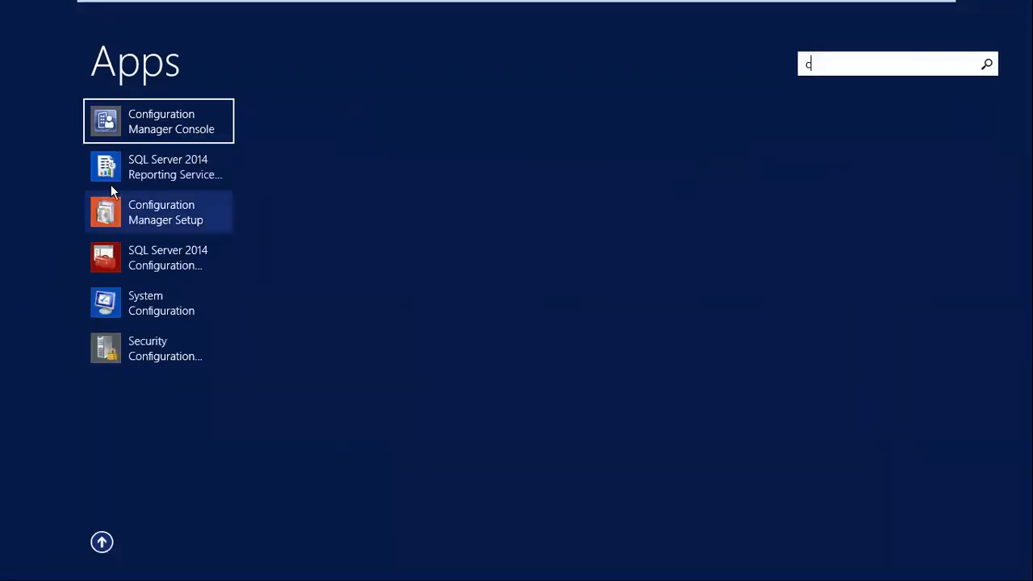
{"action": "left_click", "coordinate": [133, 125]}
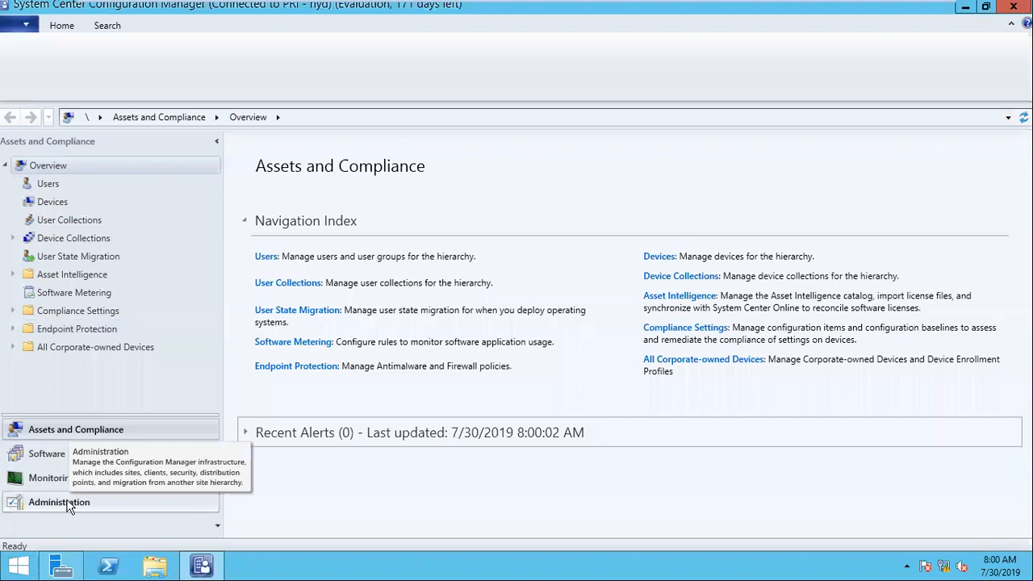
In Administration > Servers and Site System Roles, start Add Site System Roles on sccm.nani.local.
{"action": "left_click", "coordinate": [69, 502]}
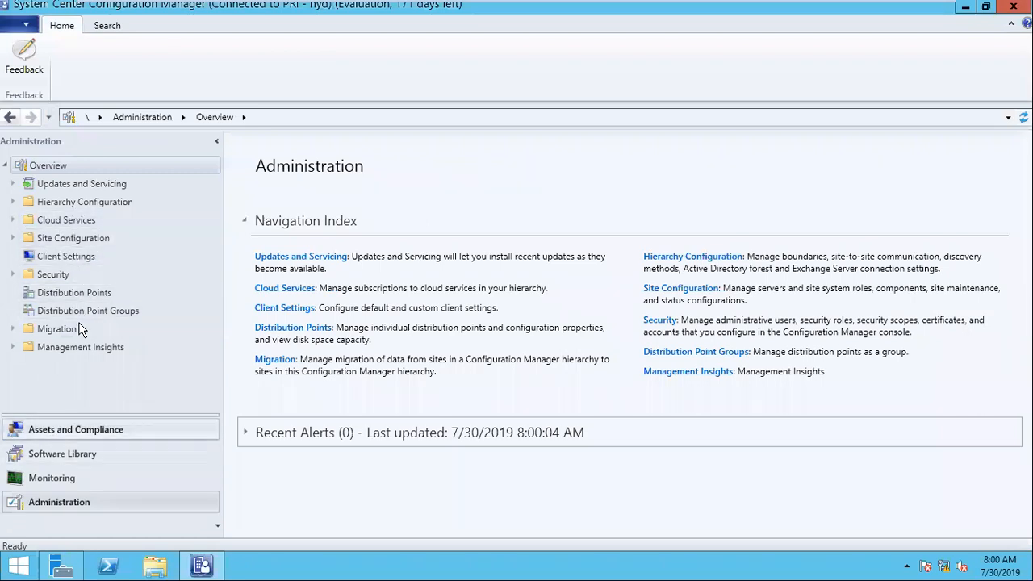
{"action": "left_click", "coordinate": [67, 244]}
{"action": "left_click", "coordinate": [67, 277]}
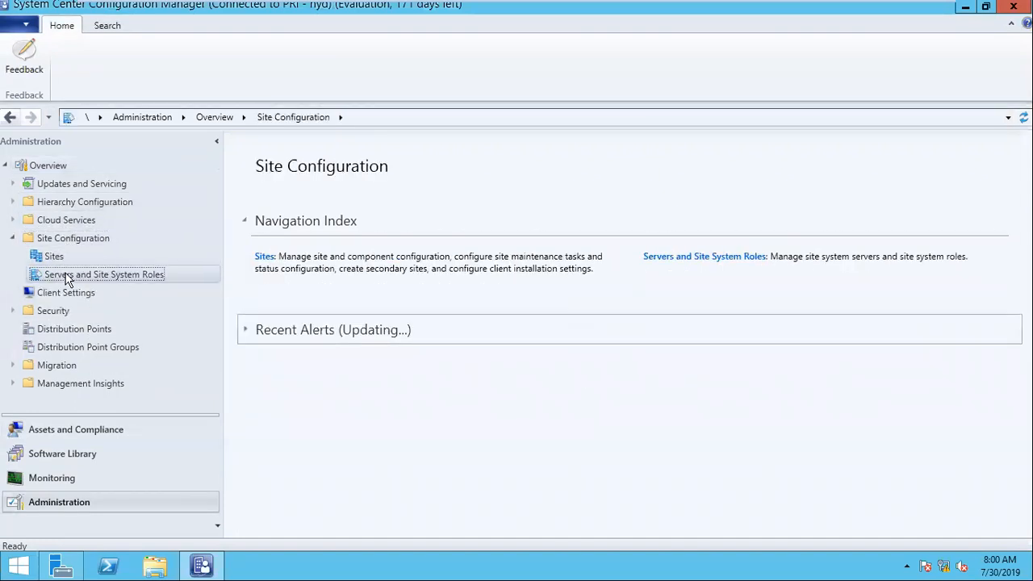
{"action": "left_click", "coordinate": [295, 203]}
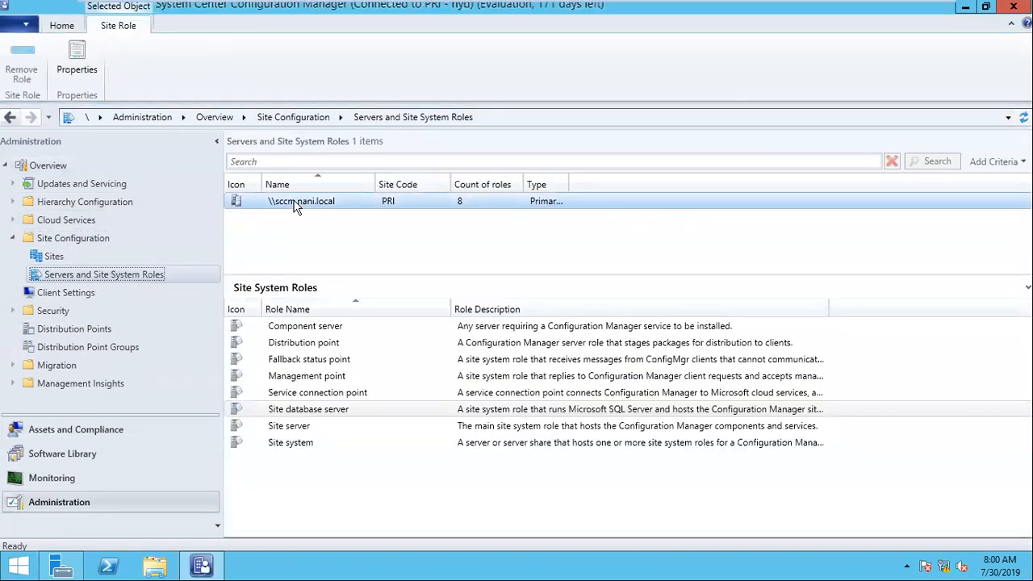
{"action": "right_click", "coordinate": [295, 207]}
{"action": "left_click", "coordinate": [326, 212]}
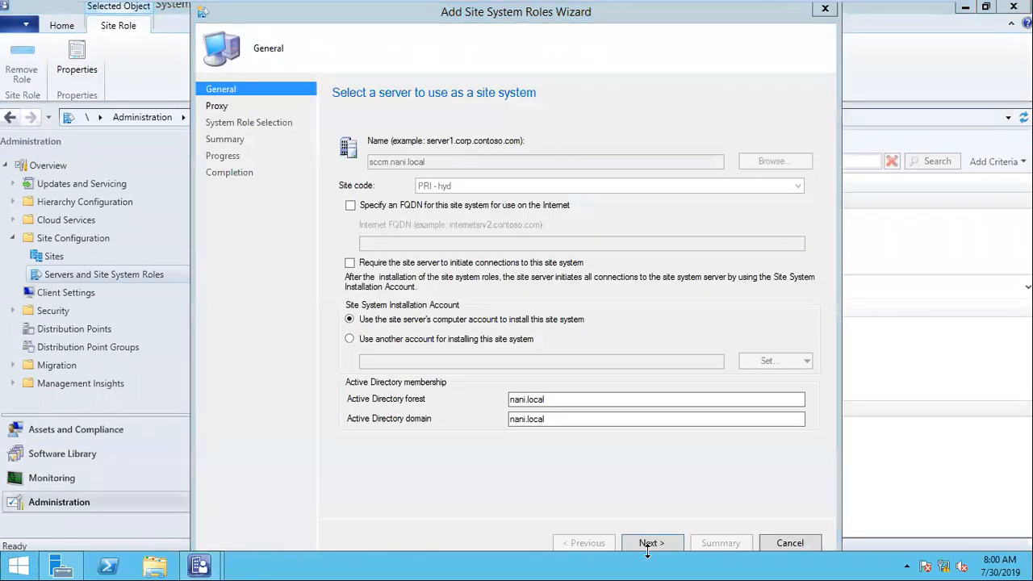
Tick both Application Catalog roles and reach the website point's IIS settings, keeping sccm.nani.local as server.
{"action": "left_click", "coordinate": [650, 544]}
{"action": "left_click", "coordinate": [650, 544]}
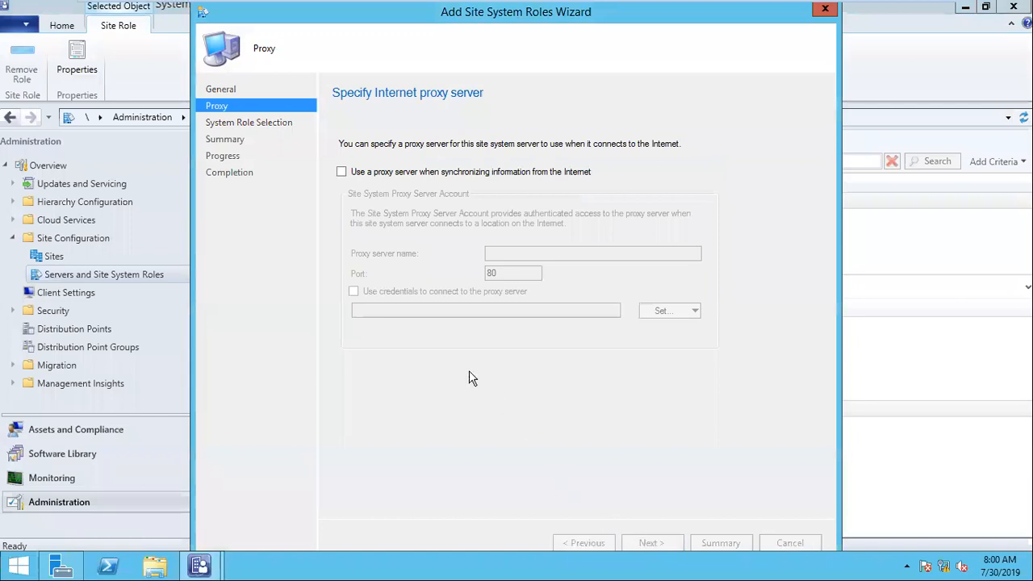
{"action": "left_click", "coordinate": [343, 159]}
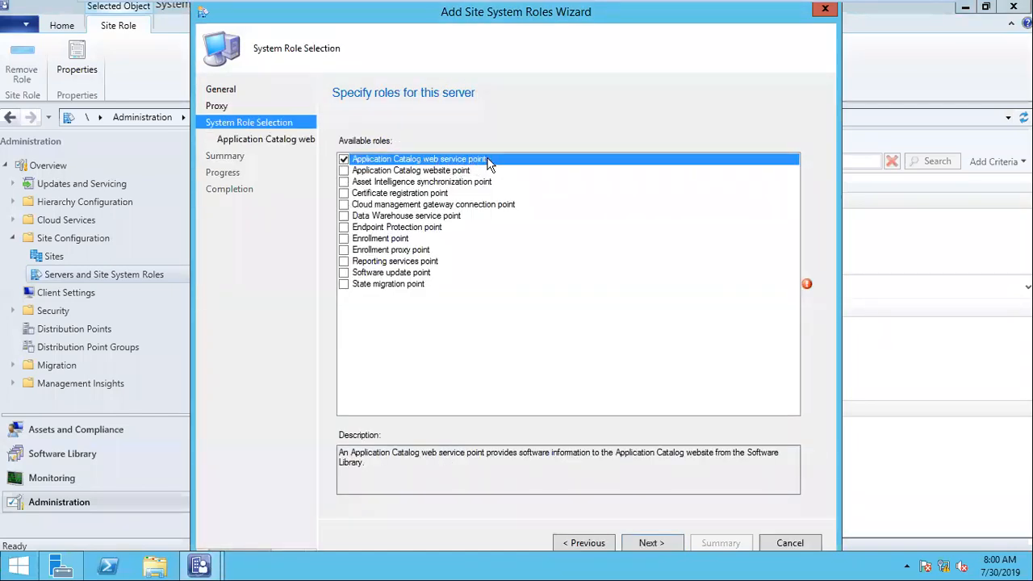
{"action": "left_click", "coordinate": [344, 171]}
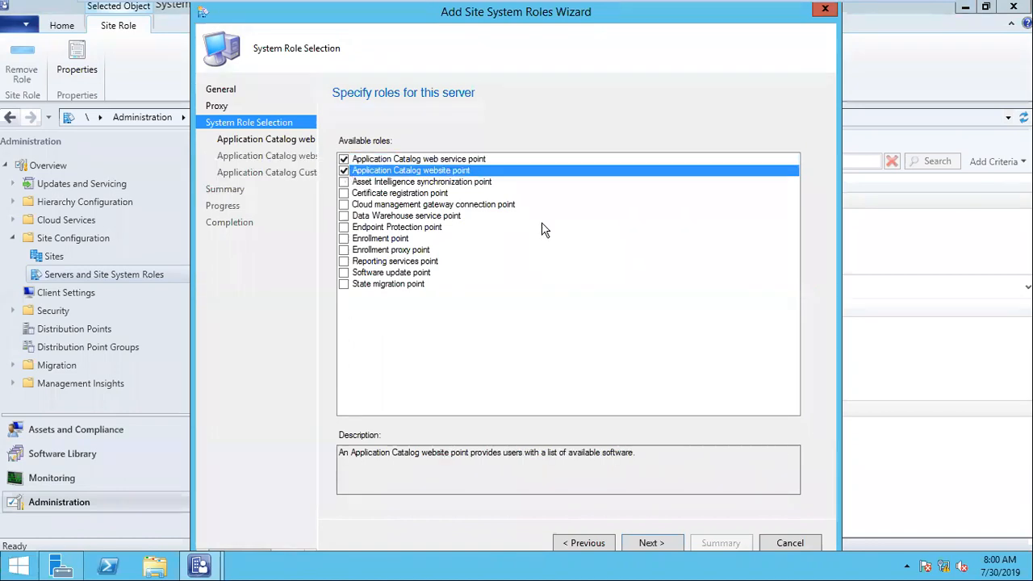
{"action": "left_click", "coordinate": [664, 544]}
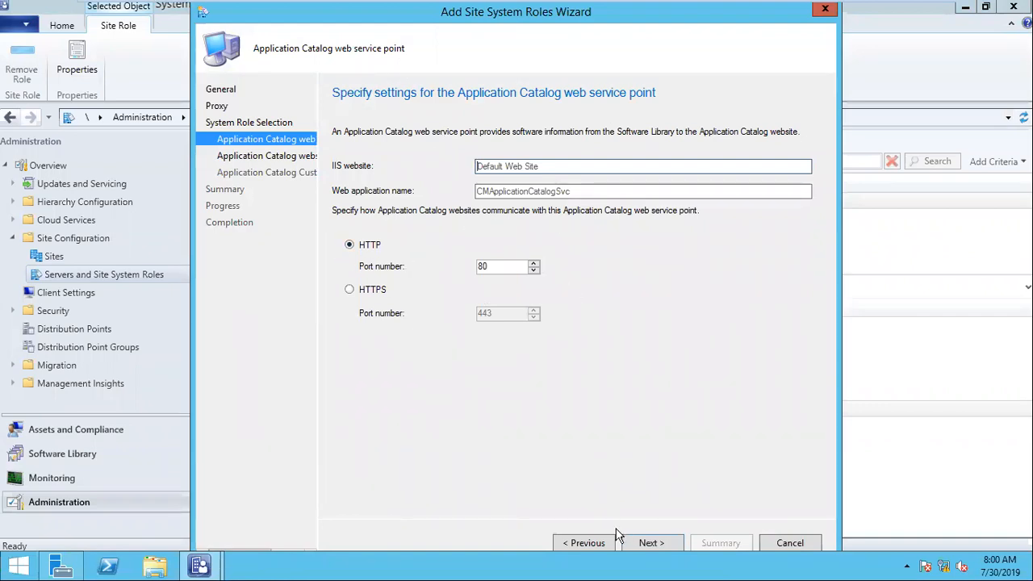
{"action": "left_click", "coordinate": [650, 543]}
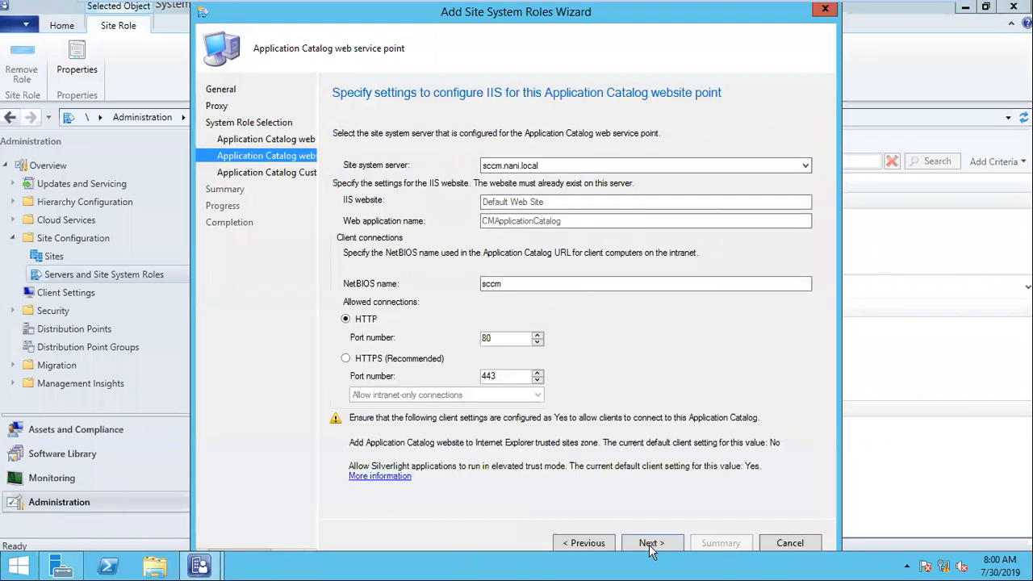
{"action": "left_click", "coordinate": [507, 167]}
{"action": "left_click", "coordinate": [543, 177]}
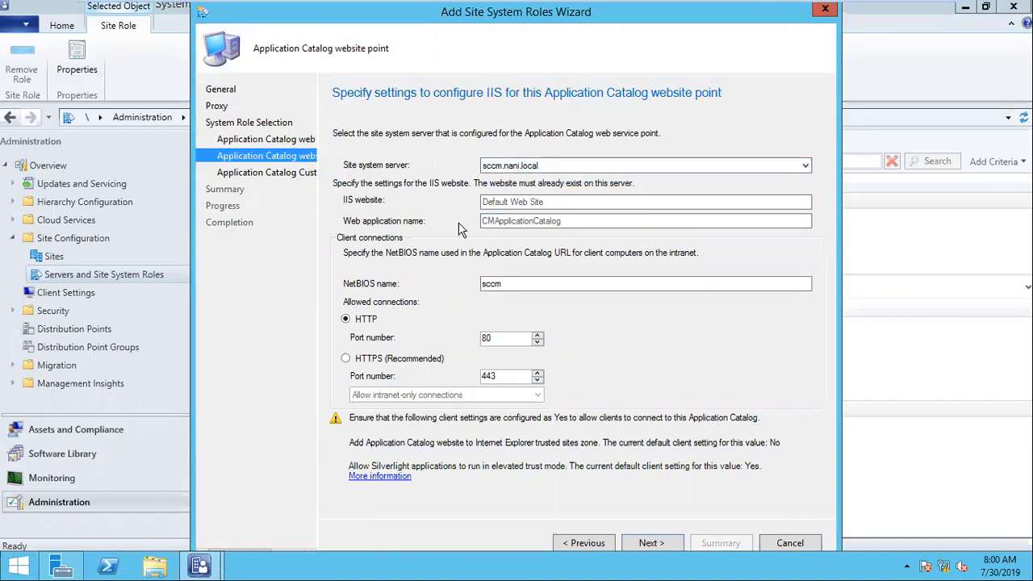
Launch IIS Manager via Run 'inetm', dismiss the Web Platform prompt, and expand Sites > Default Web Site.
{"action": "right_click", "coordinate": [20, 567]}
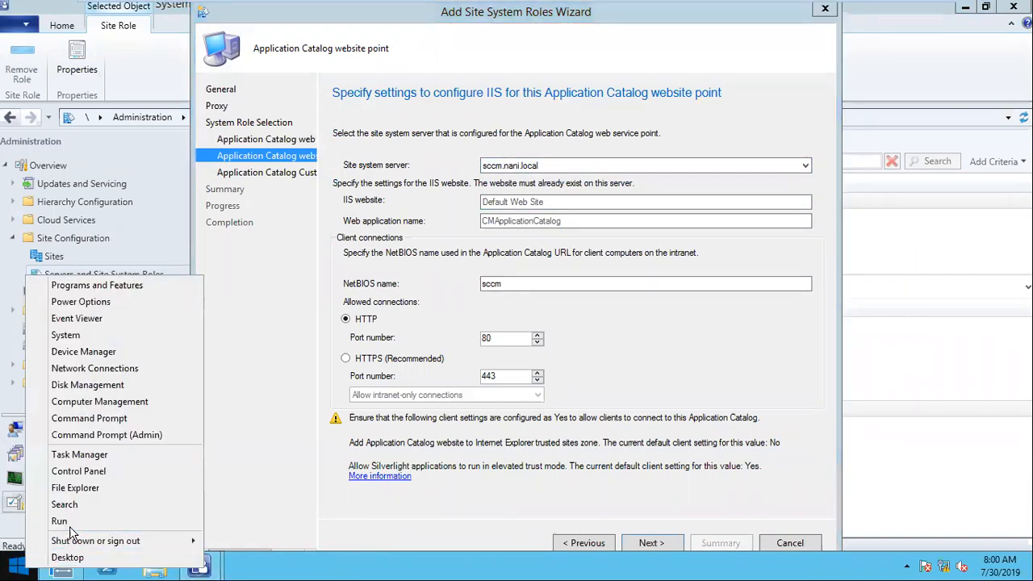
{"action": "left_click", "coordinate": [72, 521]}
{"action": "type", "text": "inetm"}
{"action": "key", "text": "Return"}
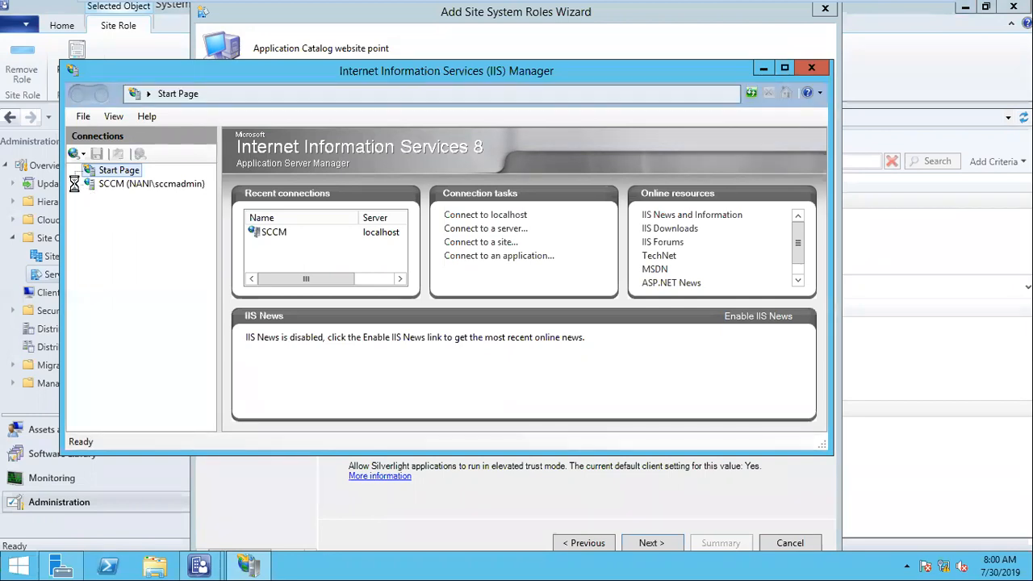
{"action": "left_click", "coordinate": [81, 185]}
{"action": "left_click", "coordinate": [500, 302]}
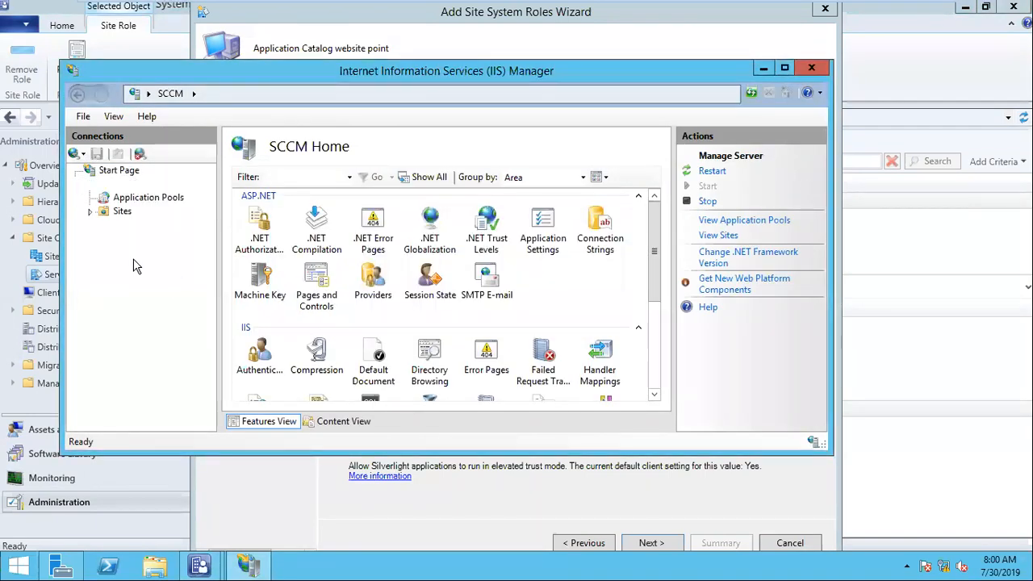
{"action": "left_click", "coordinate": [91, 212]}
{"action": "left_click", "coordinate": [104, 225]}
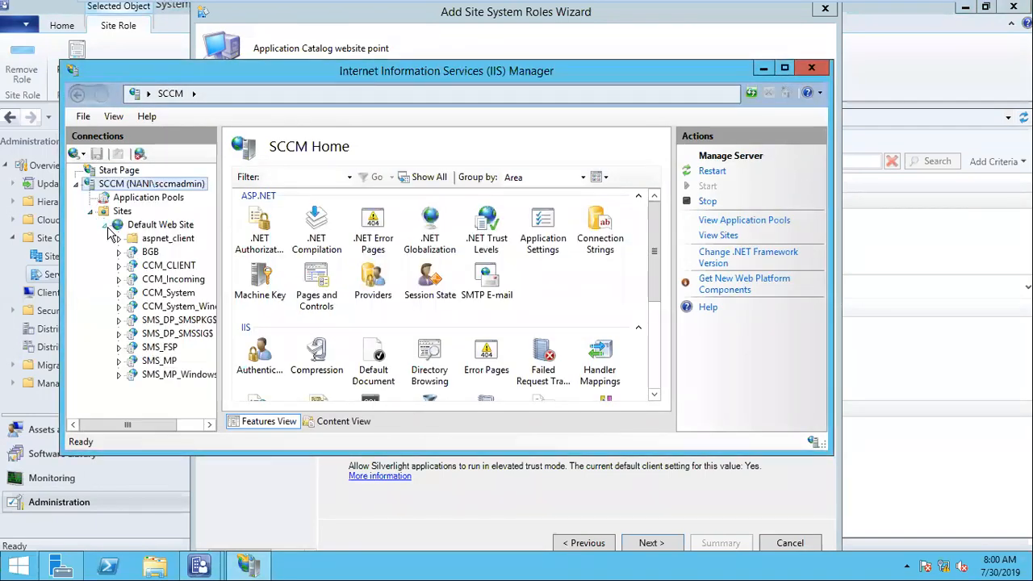
{"action": "left_click_drag", "start_coordinate": [140, 425], "coordinate": [153, 427]}
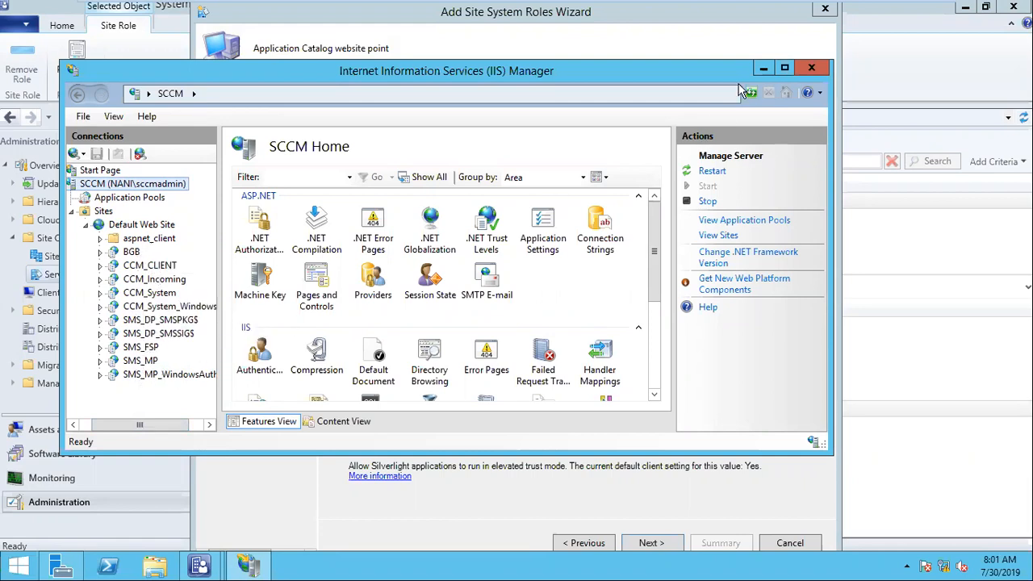
Minimize IIS Manager, step through Customizations (organization Wipro) and Summary, and close the completed wizard.
{"action": "left_click", "coordinate": [759, 68]}
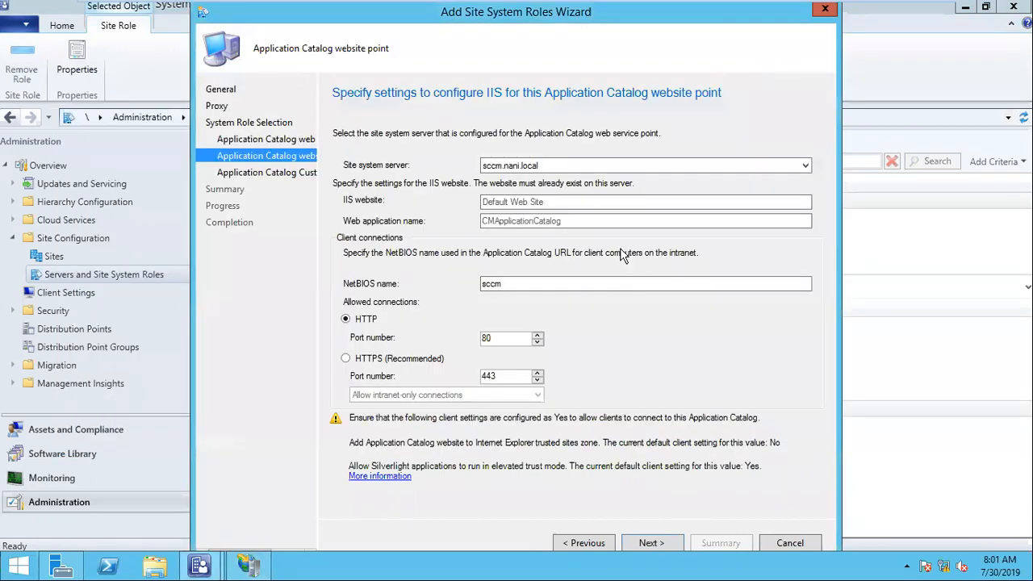
{"action": "left_click", "coordinate": [650, 543]}
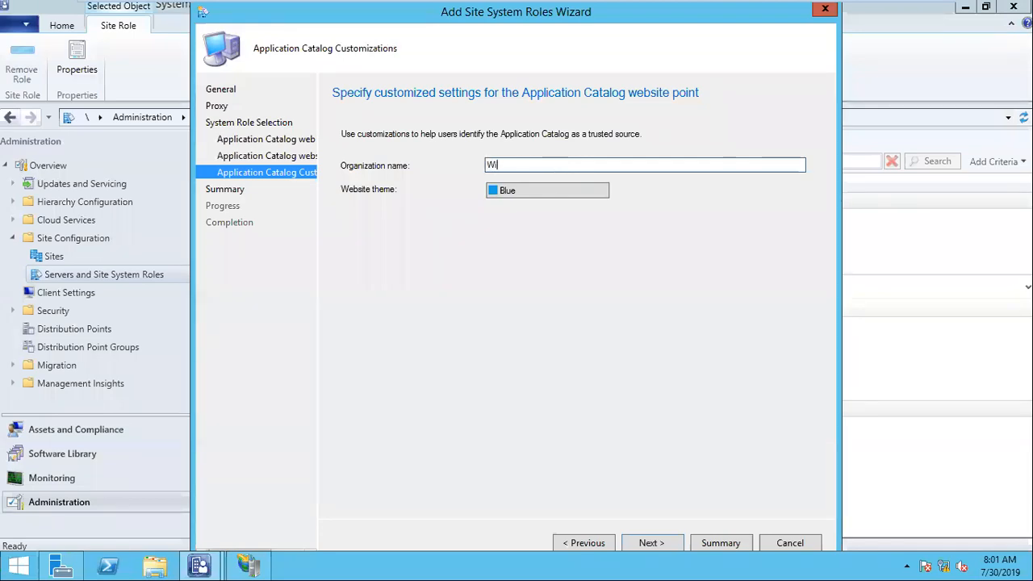
{"action": "left_click", "coordinate": [642, 542]}
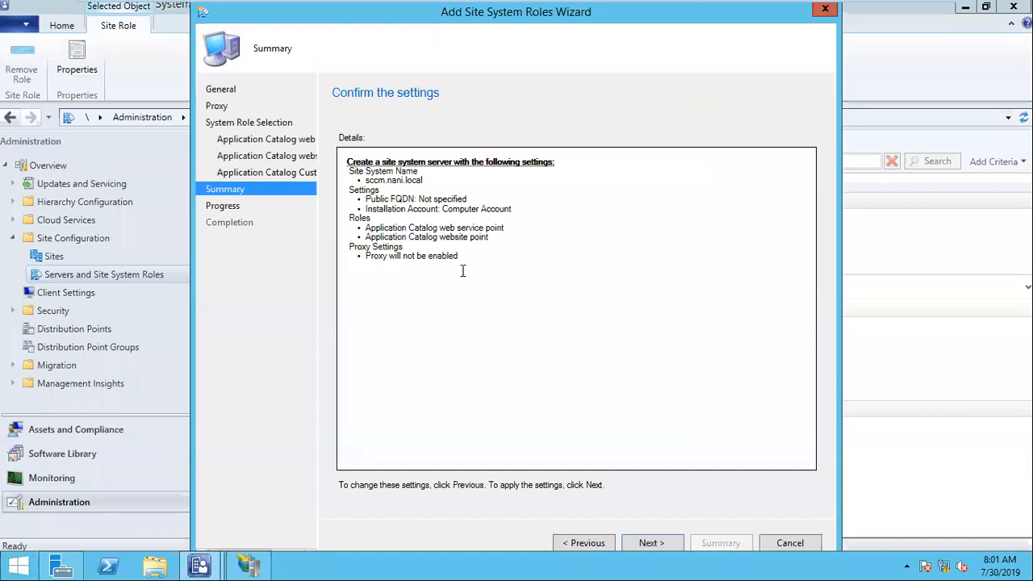
{"action": "left_click", "coordinate": [645, 544]}
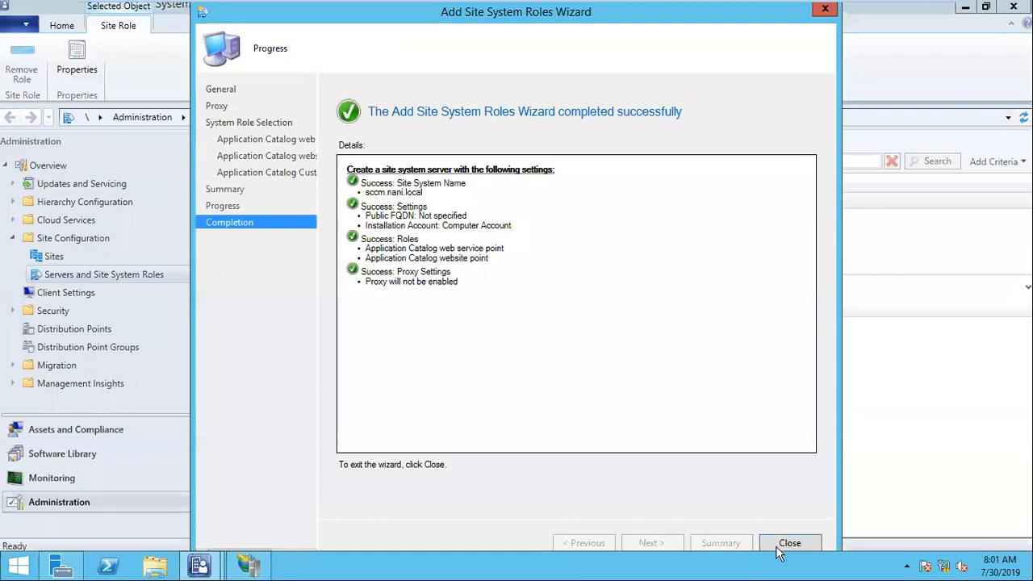
{"action": "left_click", "coordinate": [797, 547]}
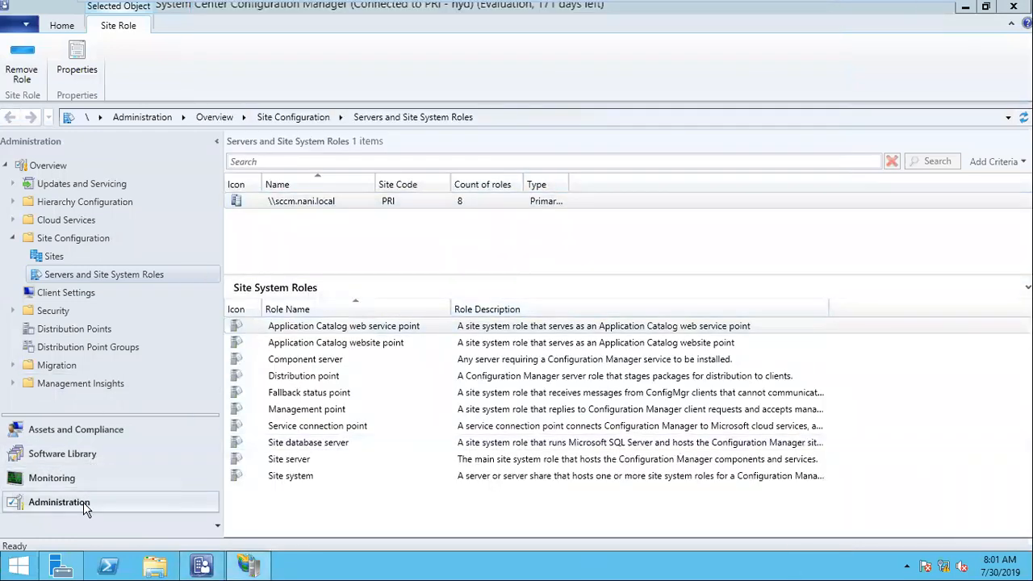
Open the Default Client Settings properties and check the 60-minute Client Policy polling interval.
{"action": "left_click", "coordinate": [80, 294]}
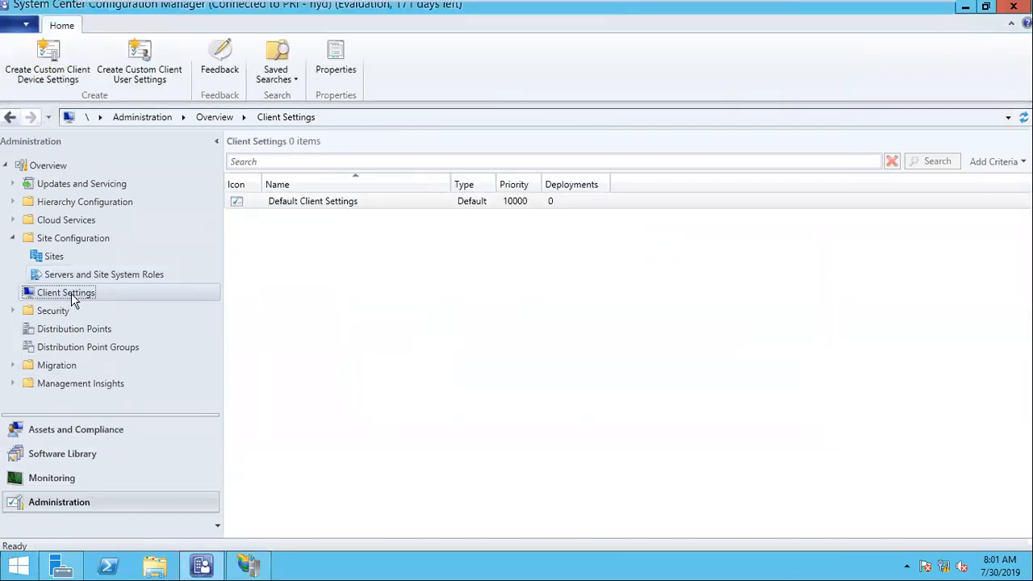
{"action": "left_click", "coordinate": [303, 202]}
{"action": "right_click", "coordinate": [360, 203]}
{"action": "left_click", "coordinate": [394, 215]}
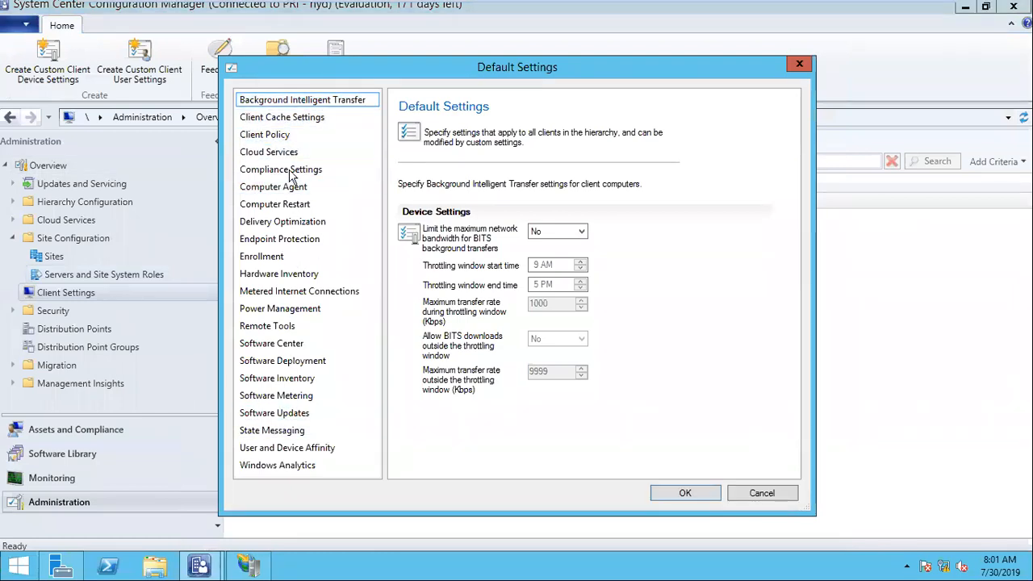
{"action": "left_click", "coordinate": [275, 137]}
{"action": "left_click_drag", "start_coordinate": [546, 230], "coordinate": [505, 224]}
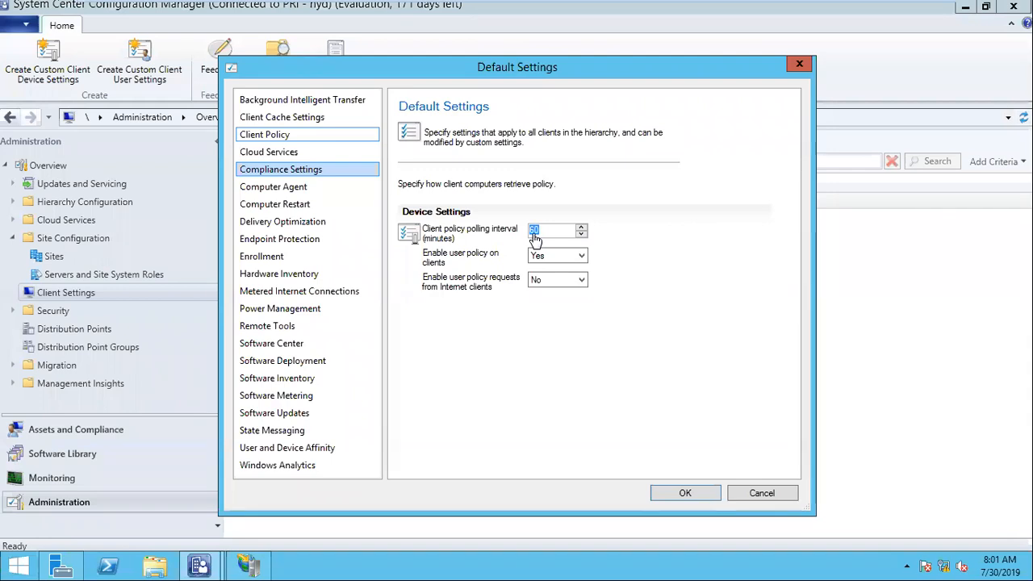
{"action": "left_click", "coordinate": [300, 135]}
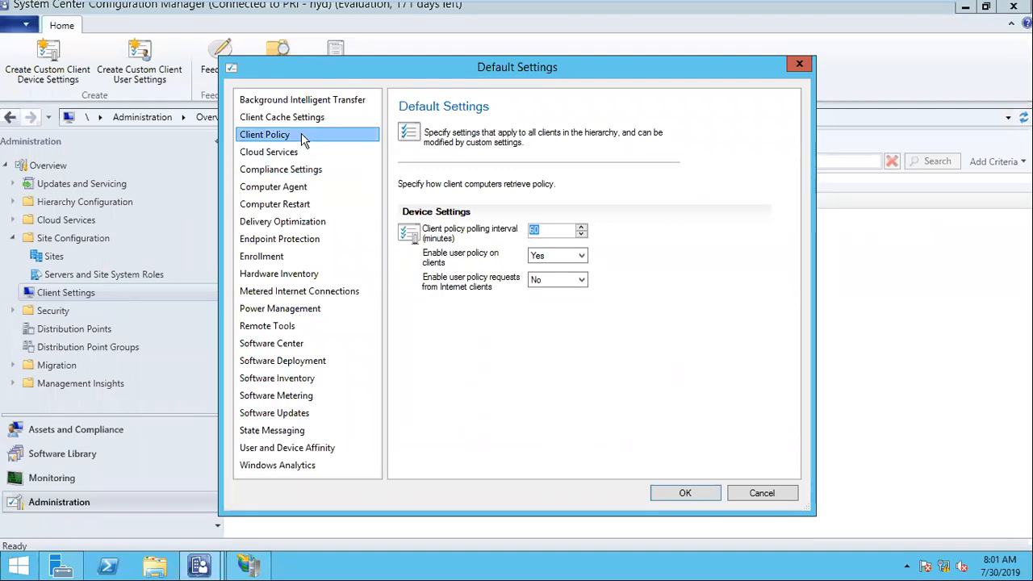
Review the 90-minute Computer Restart notification and the 7-day Software Deployment re-evaluation schedule.
{"action": "left_click", "coordinate": [287, 206]}
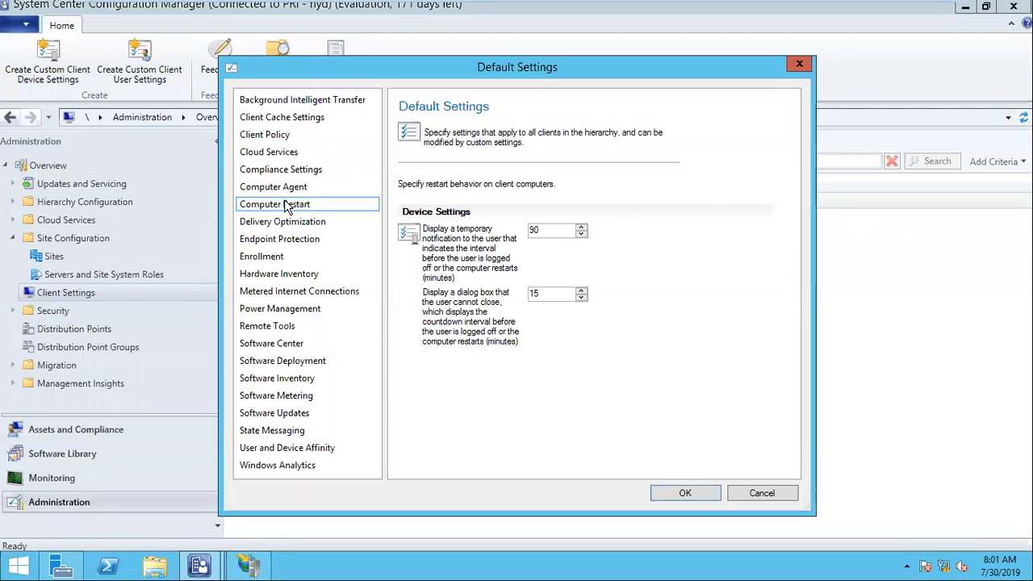
{"action": "key", "text": "Tab"}
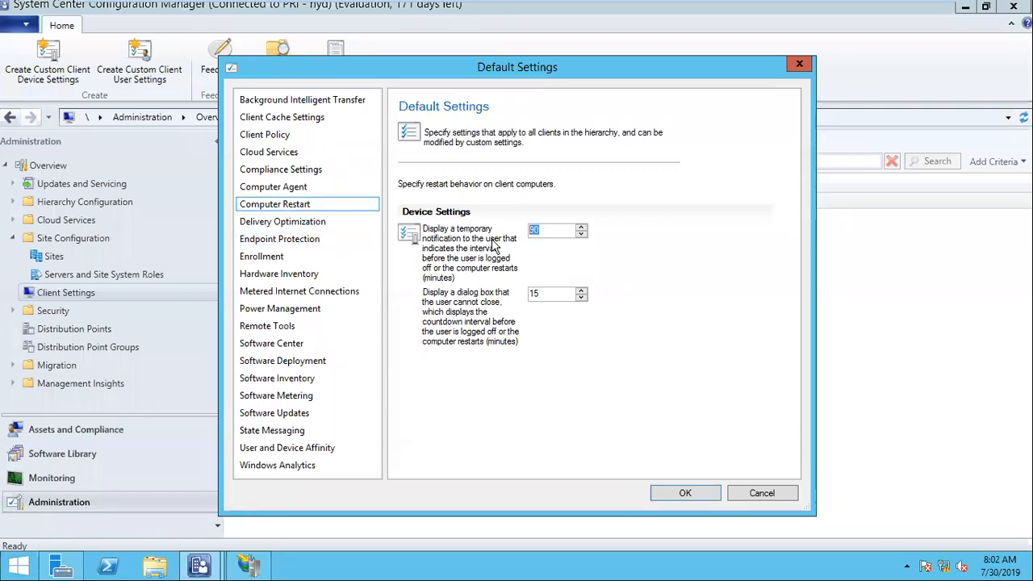
{"action": "left_click", "coordinate": [554, 232]}
{"action": "double_click", "coordinate": [541, 231]}
{"action": "left_click", "coordinate": [318, 208]}
{"action": "left_click", "coordinate": [320, 218]}
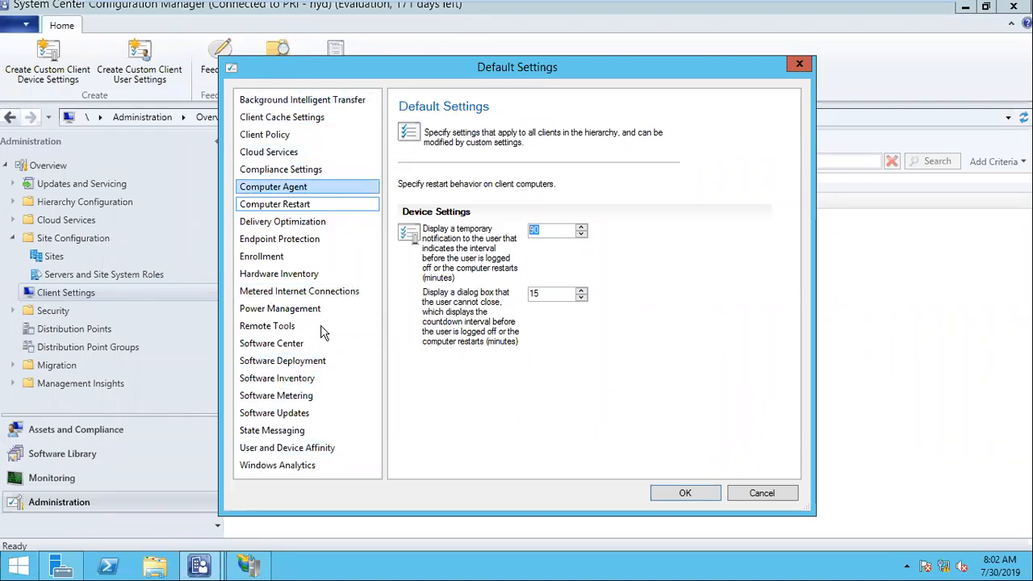
{"action": "left_click", "coordinate": [301, 363]}
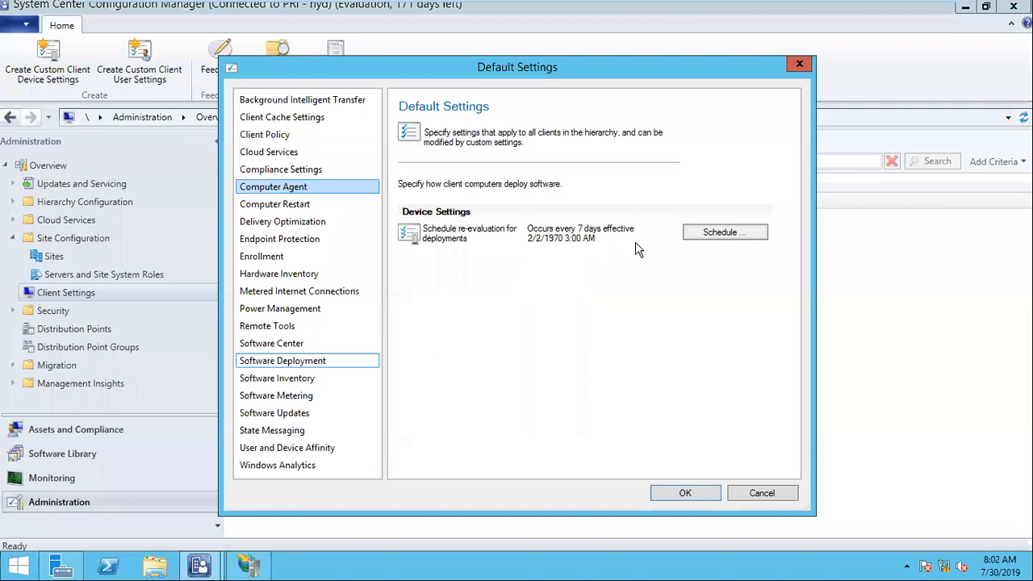
On the Windows 7 client, select the Application Deployment Evaluation Cycle action in Configuration Manager properties.
{"action": "mouse_move", "coordinate": [545, 5]}
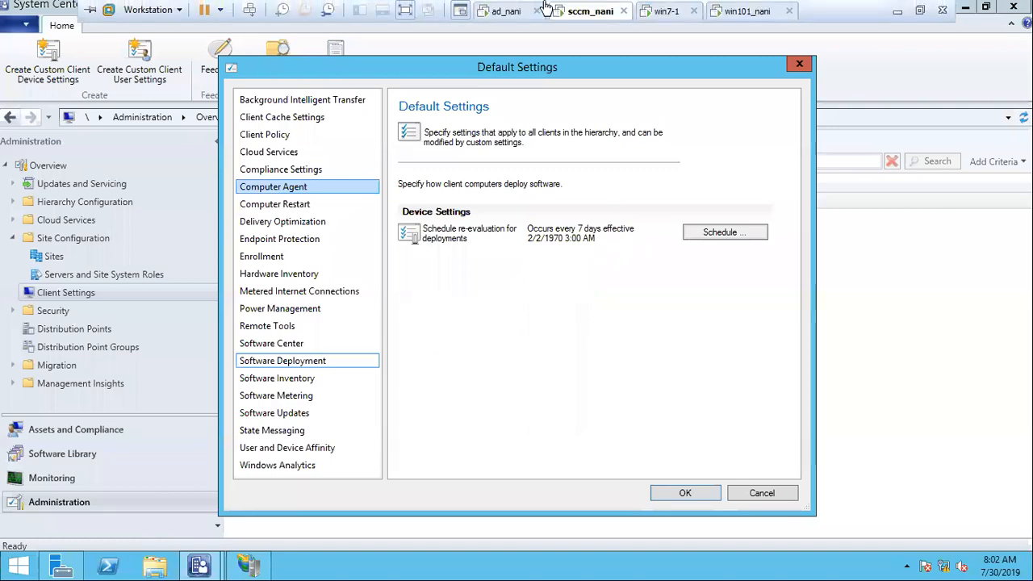
{"action": "left_click", "coordinate": [669, 11]}
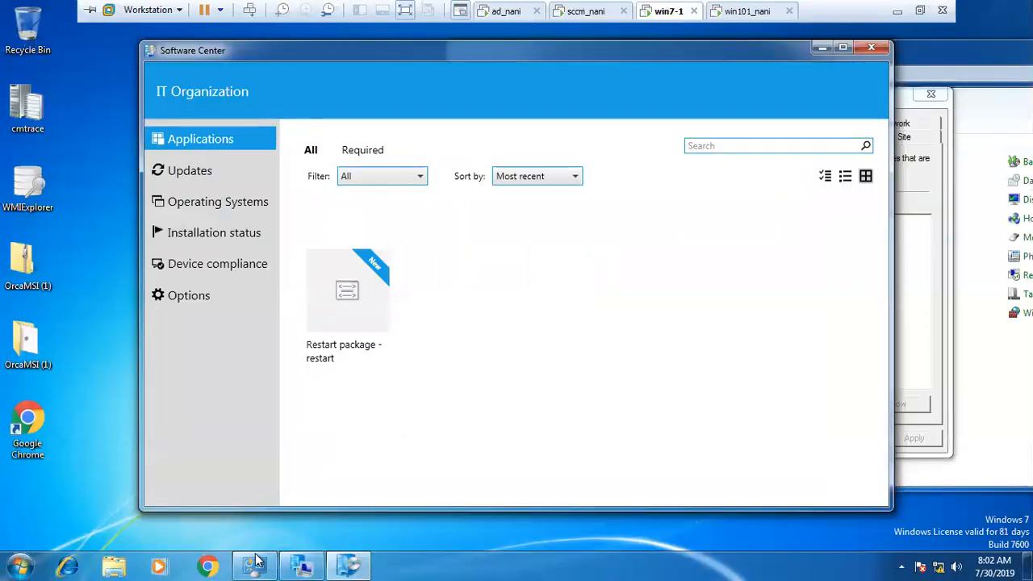
{"action": "left_click", "coordinate": [302, 565]}
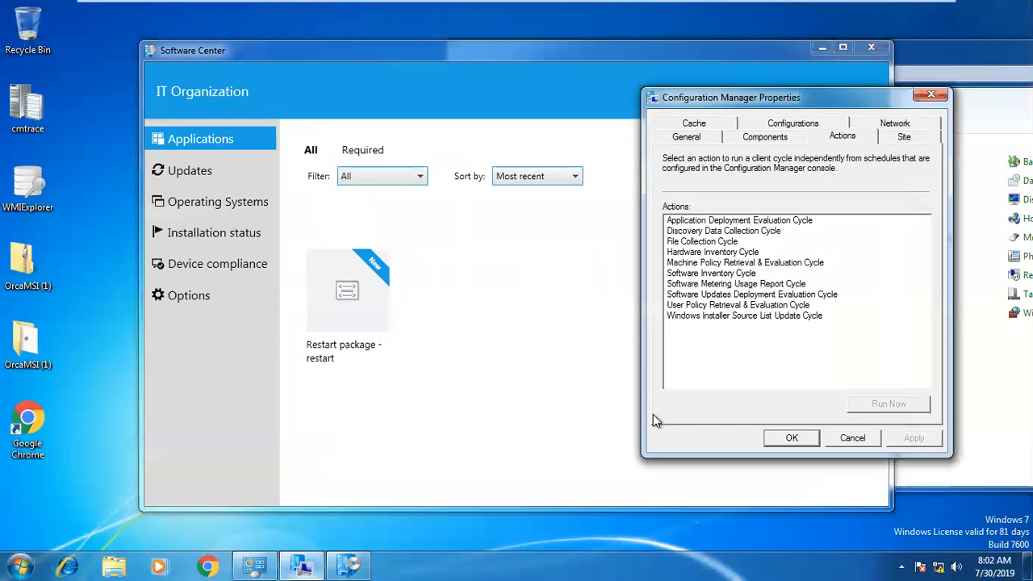
{"action": "left_click", "coordinate": [696, 223]}
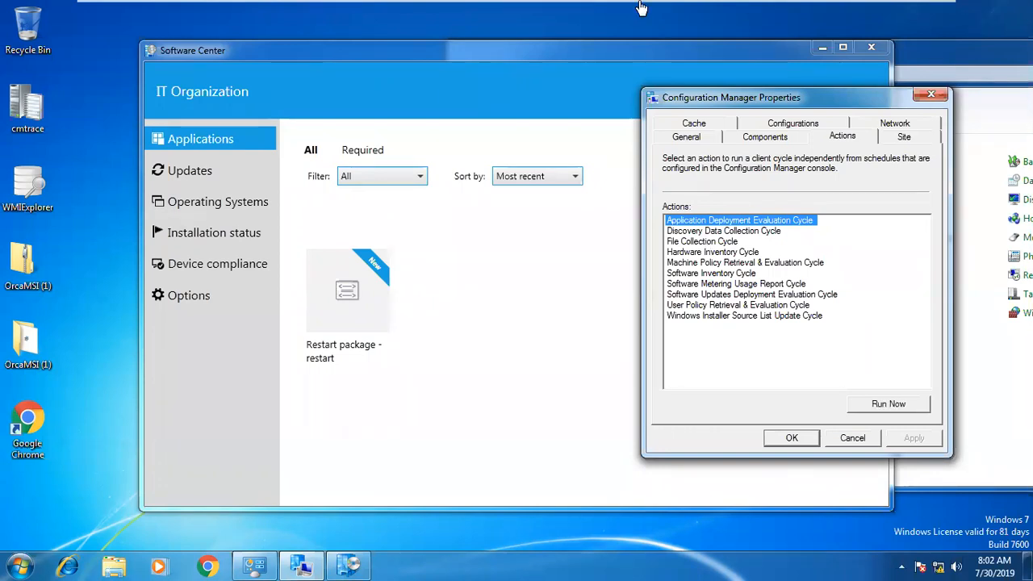
Switch between the server and client VMs, ending on the sccm_nani site server.
{"action": "mouse_move", "coordinate": [587, 9]}
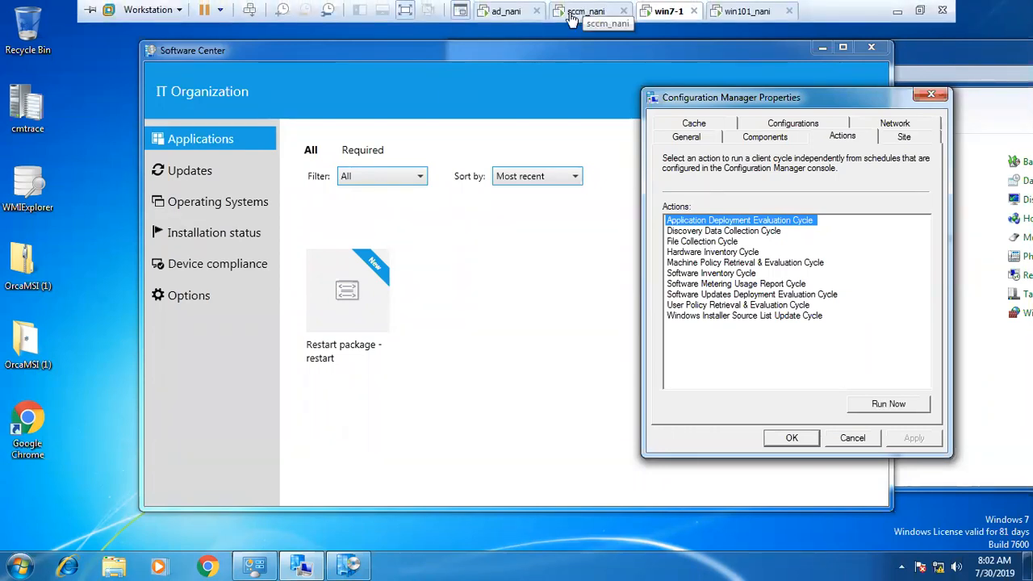
{"action": "left_click", "coordinate": [573, 14]}
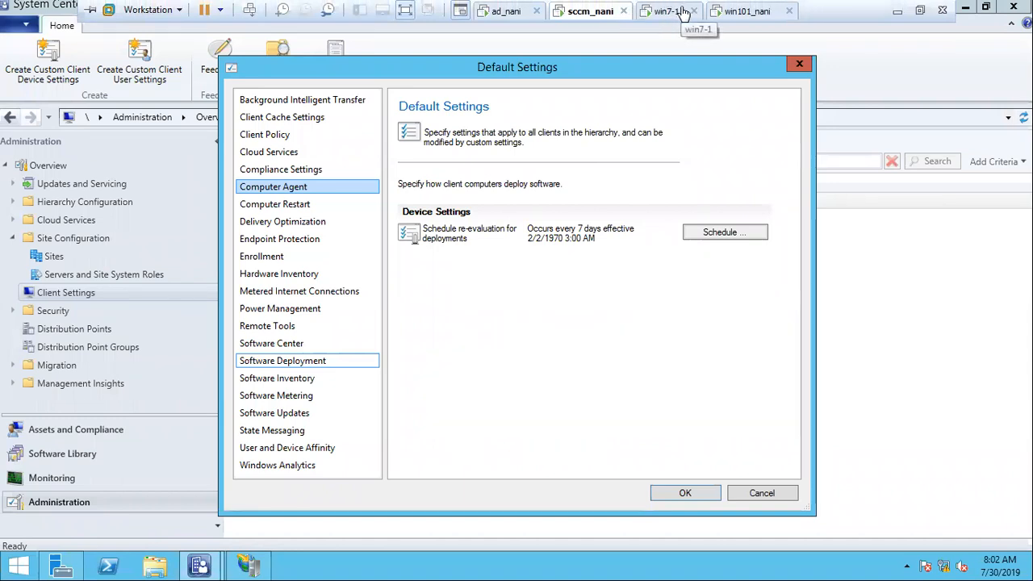
{"action": "left_click", "coordinate": [663, 13]}
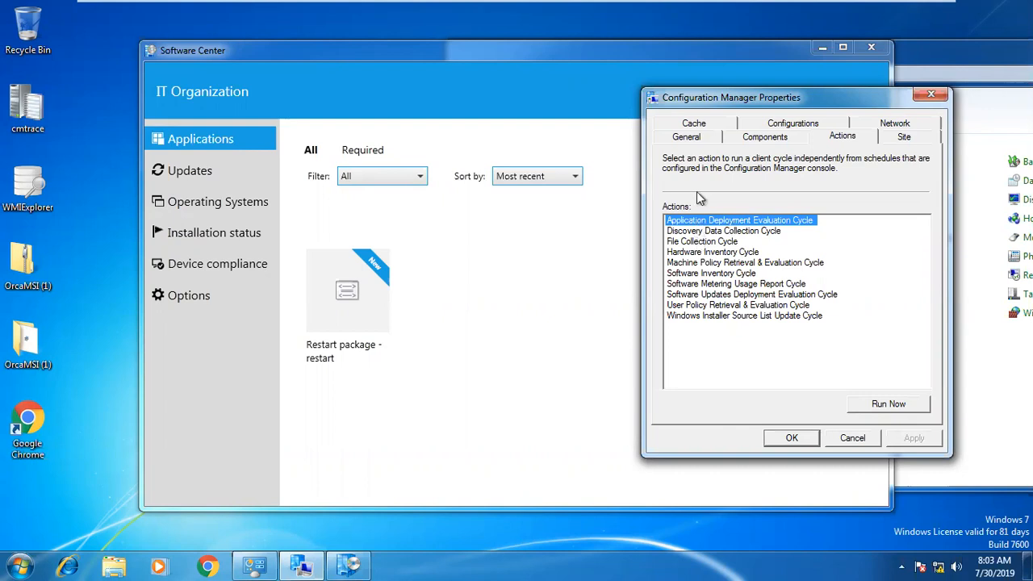
{"action": "mouse_move", "coordinate": [655, 5]}
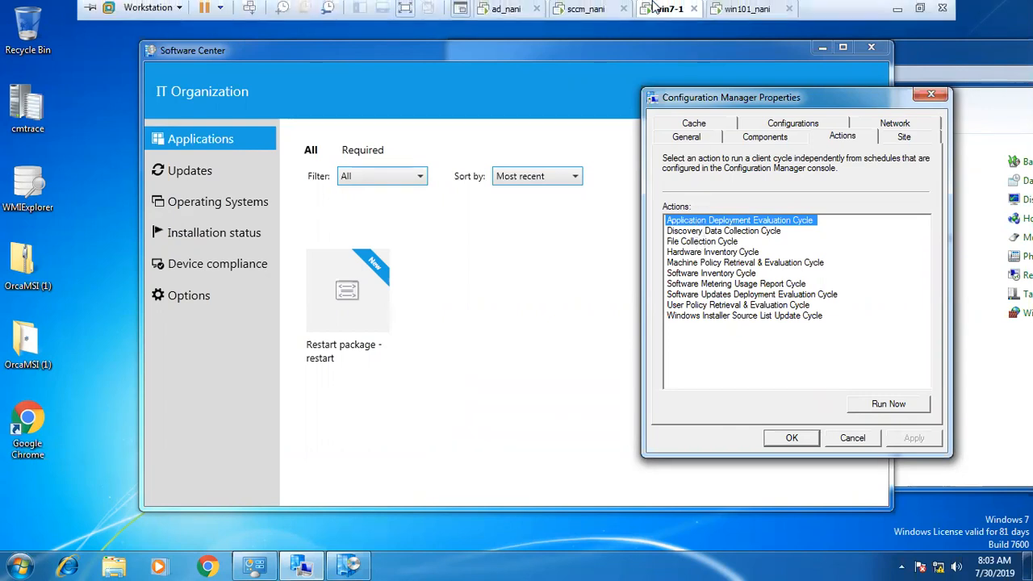
{"action": "left_click", "coordinate": [577, 12]}
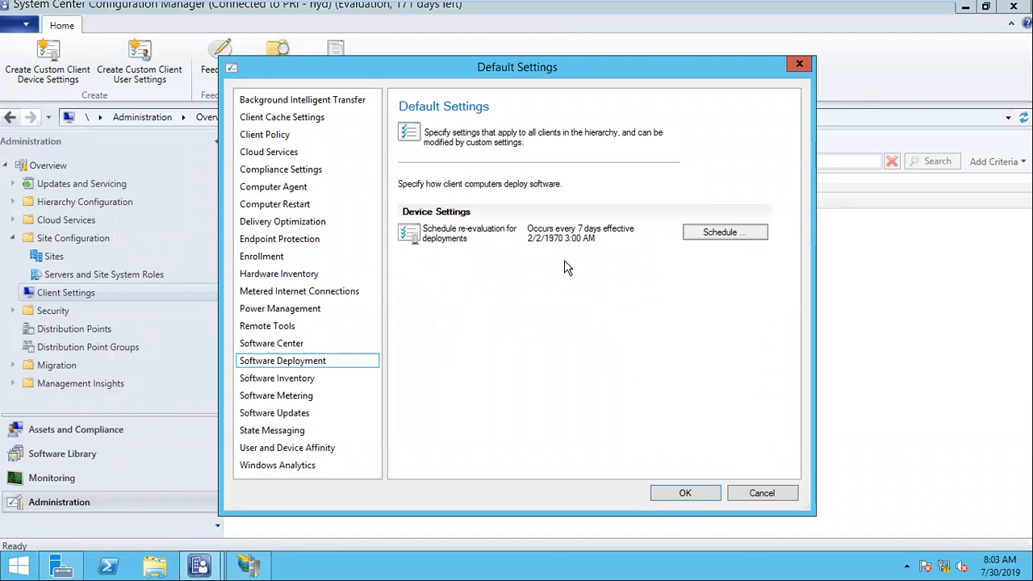
In Computer Agent, change the first deployment deadline reminder from 48 to 45 hours.
{"action": "left_click", "coordinate": [296, 186]}
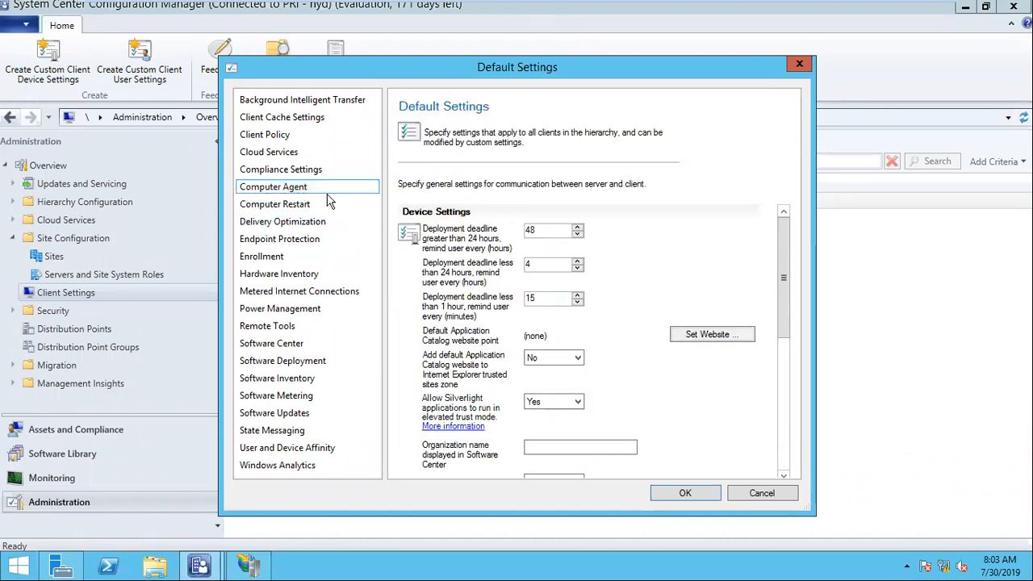
{"action": "left_click", "coordinate": [545, 232]}
{"action": "key", "text": "BackSpace"}
{"action": "type", "text": "5"}
Set the Application Catalog website point to sccm.nani.local (use intranet FQDN).
{"action": "left_click", "coordinate": [702, 336]}
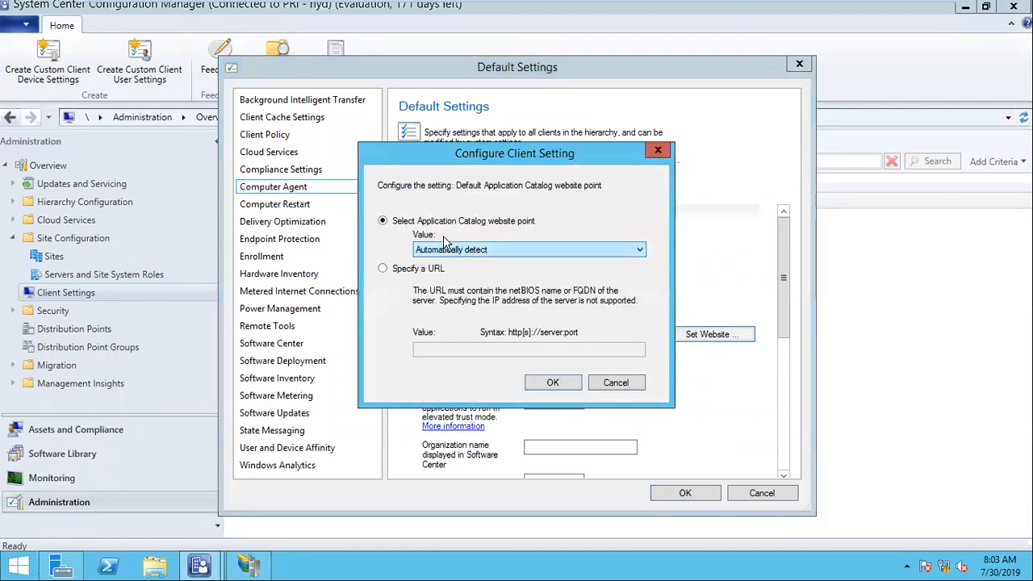
{"action": "left_click", "coordinate": [510, 255]}
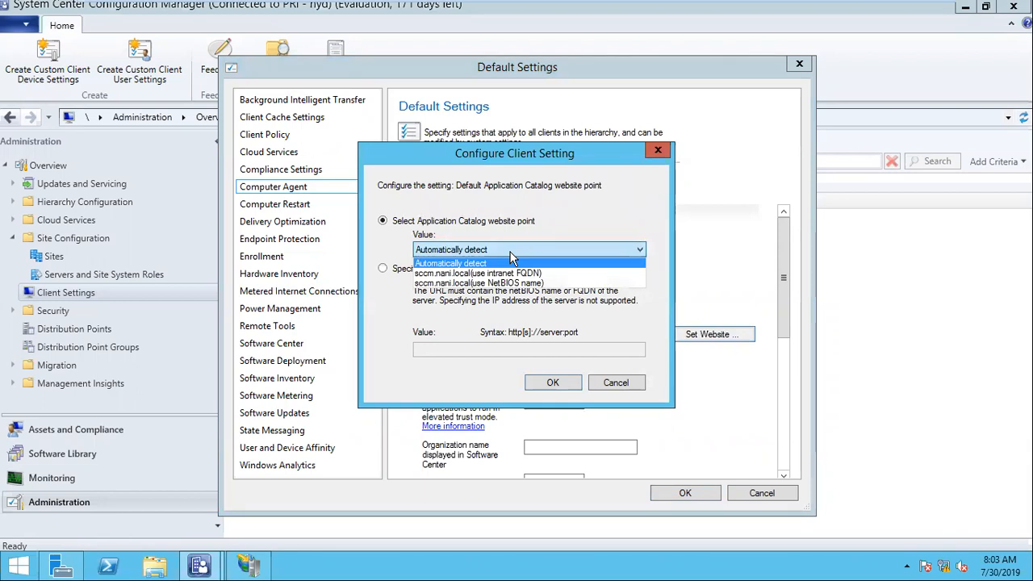
{"action": "left_click", "coordinate": [510, 254]}
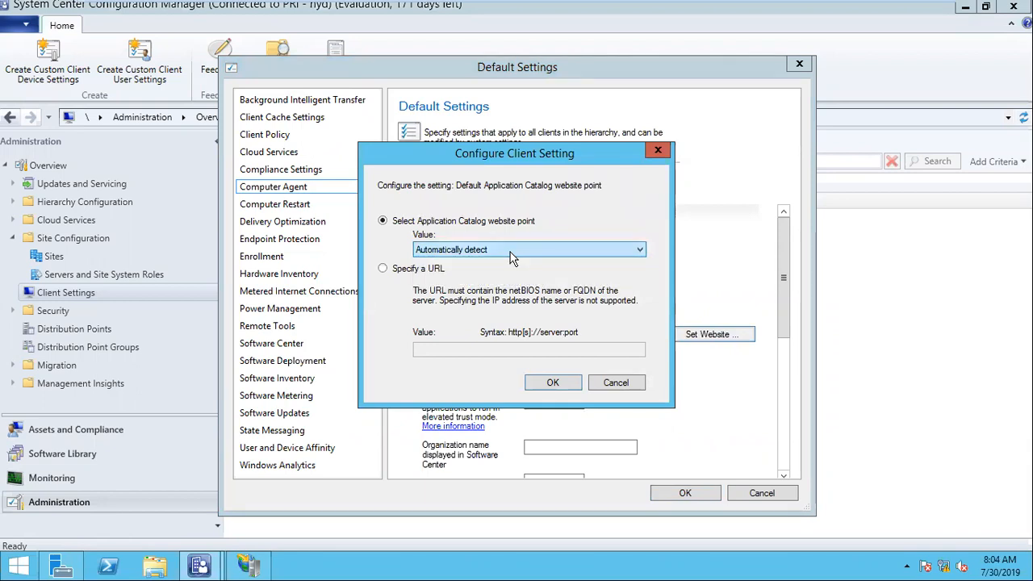
{"action": "left_click", "coordinate": [552, 381]}
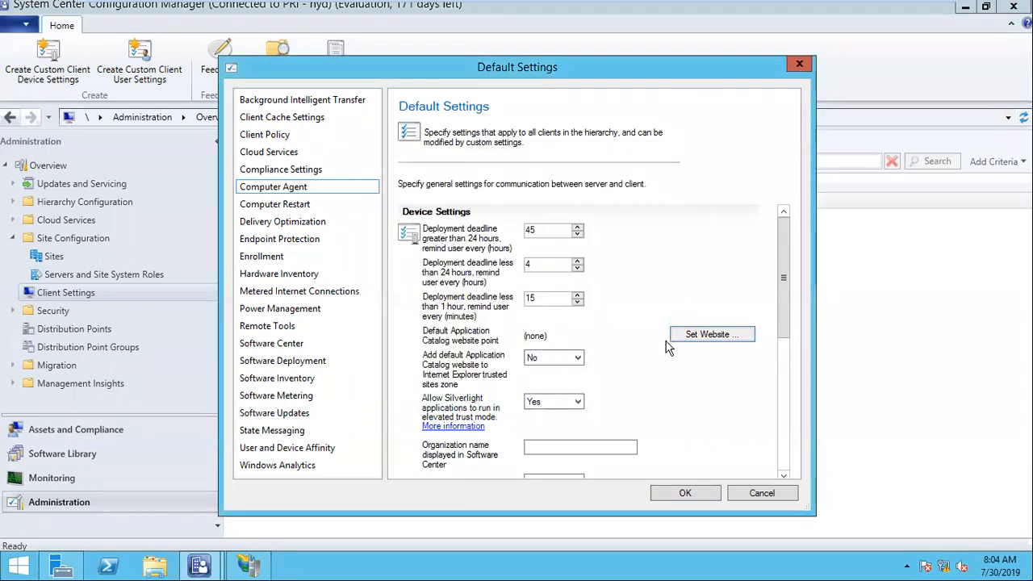
{"action": "left_click", "coordinate": [729, 342]}
{"action": "left_click", "coordinate": [494, 253]}
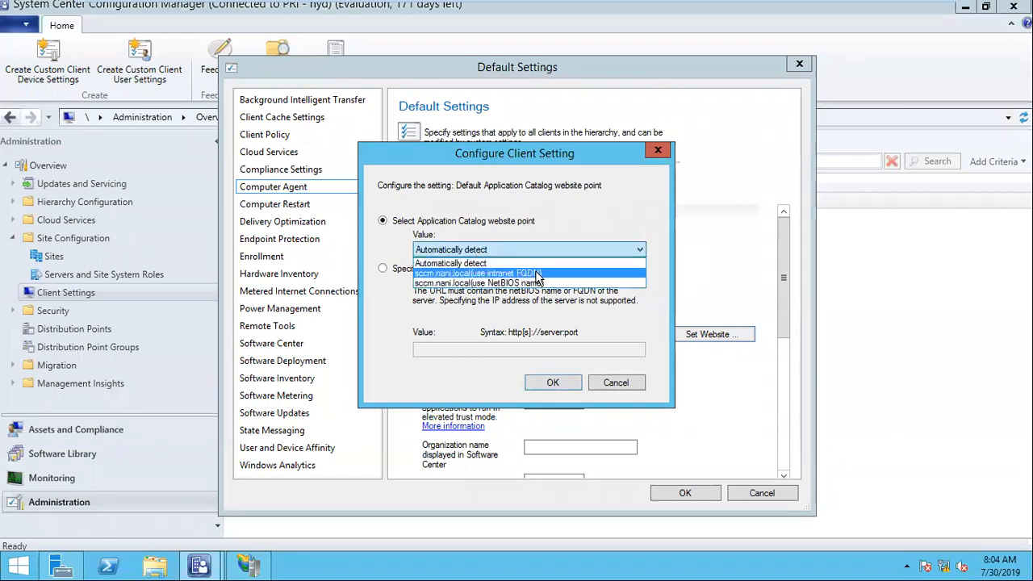
{"action": "left_click", "coordinate": [546, 275]}
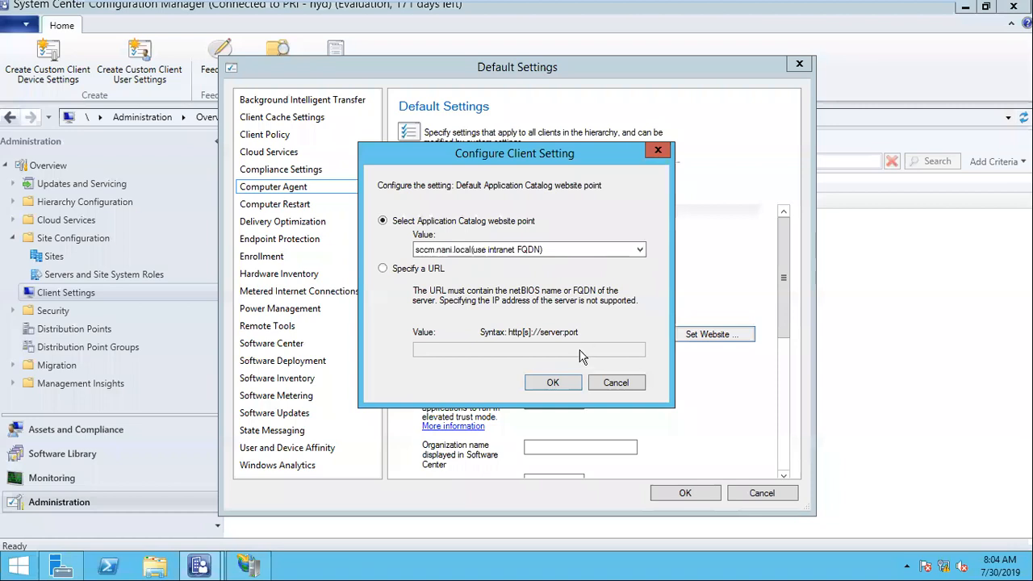
{"action": "left_click", "coordinate": [553, 382]}
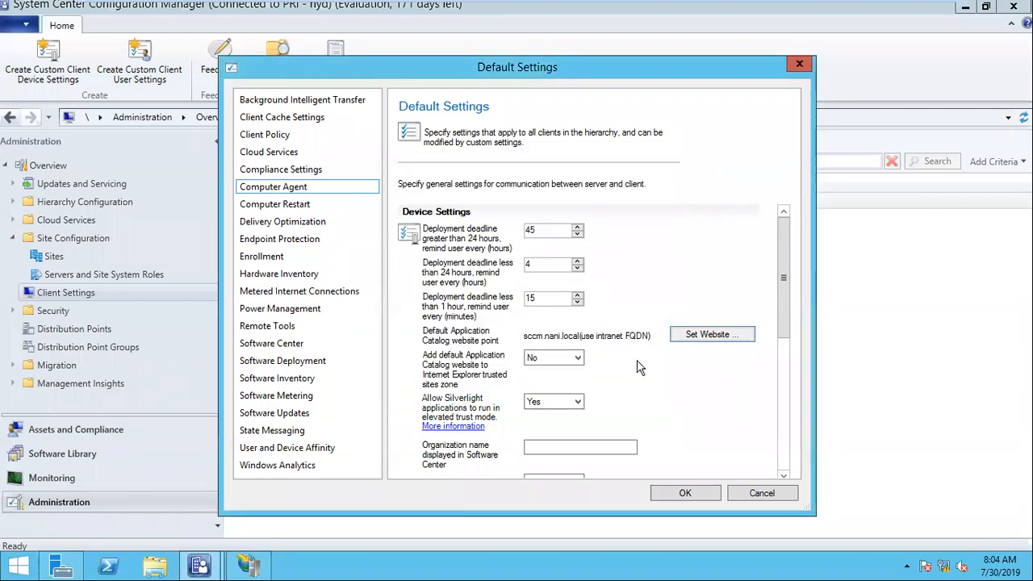
Add the catalog website to IE trusted sites and keep the All Signed PowerShell execution policy.
{"action": "scroll", "coordinate": [637, 367], "scroll_direction": "down", "scroll_amount": 2}
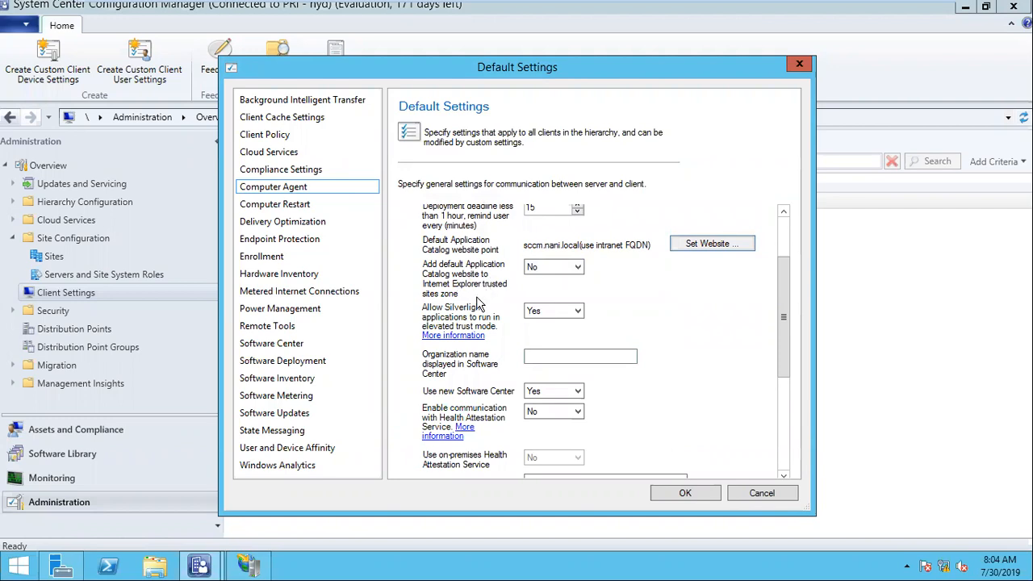
{"action": "left_click", "coordinate": [554, 267]}
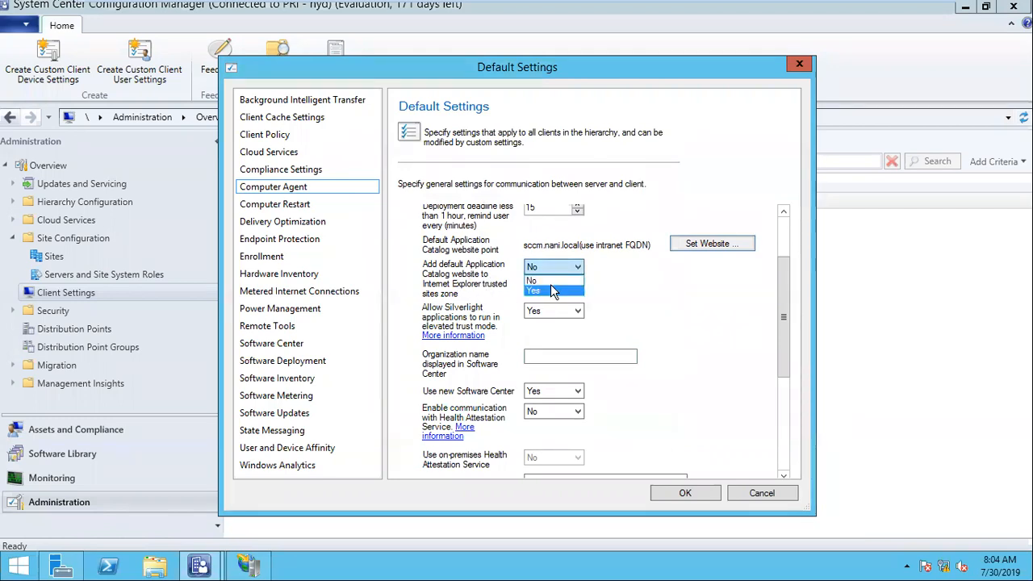
{"action": "left_click", "coordinate": [541, 292]}
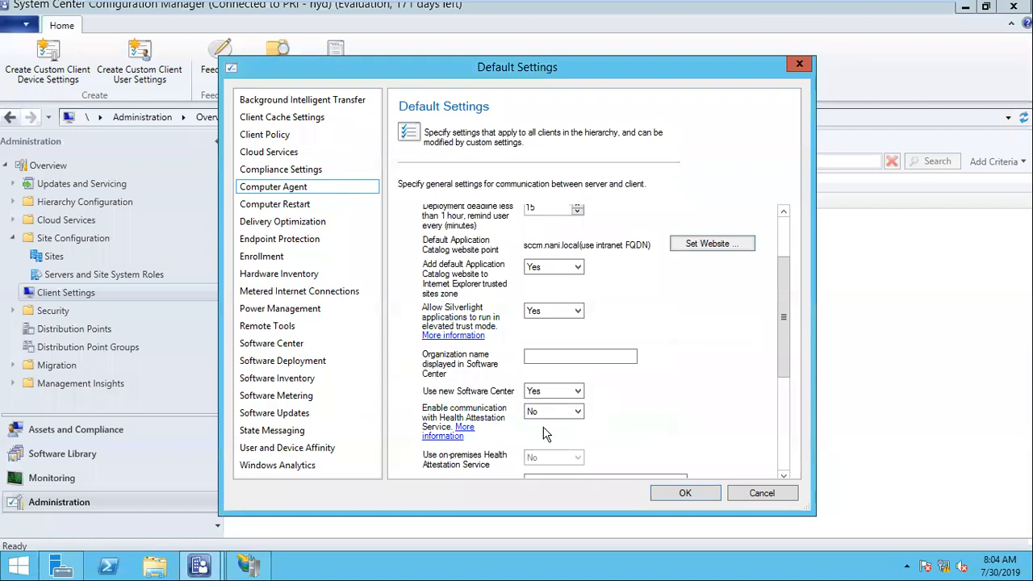
{"action": "left_click_drag", "start_coordinate": [787, 332], "coordinate": [789, 417]}
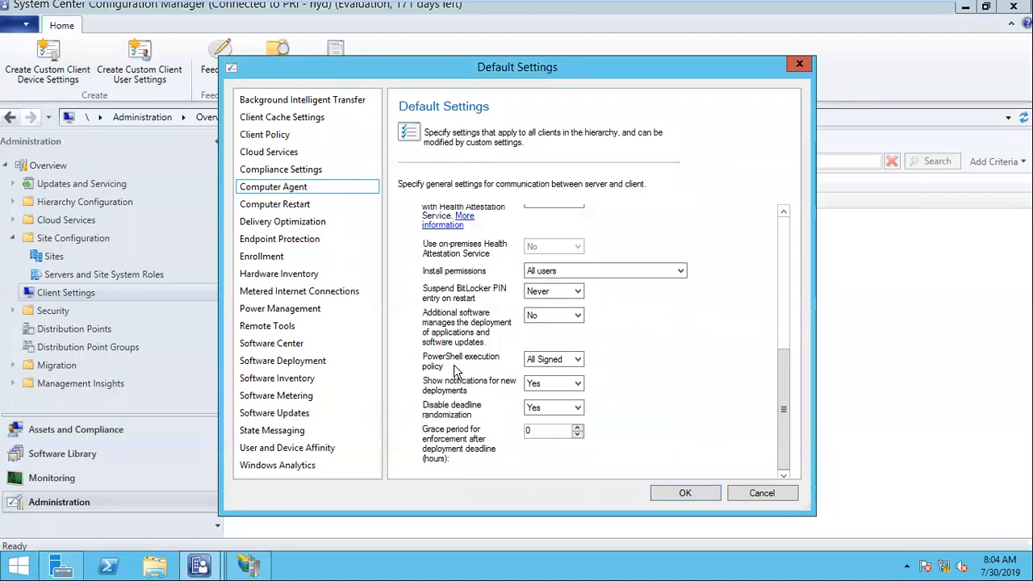
{"action": "left_click", "coordinate": [528, 362]}
{"action": "left_click", "coordinate": [530, 371]}
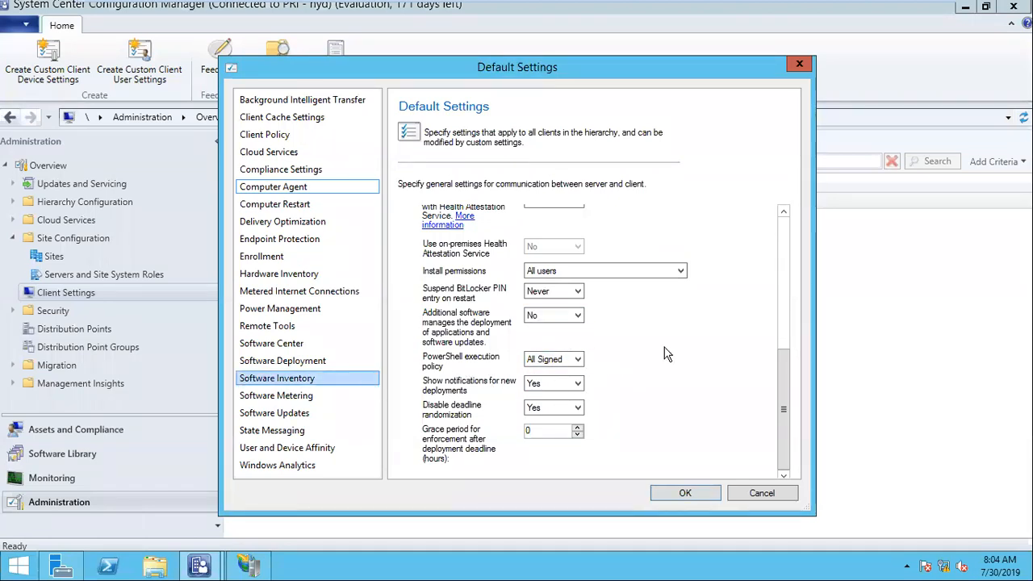
{"action": "left_click_drag", "start_coordinate": [784, 390], "coordinate": [785, 275]}
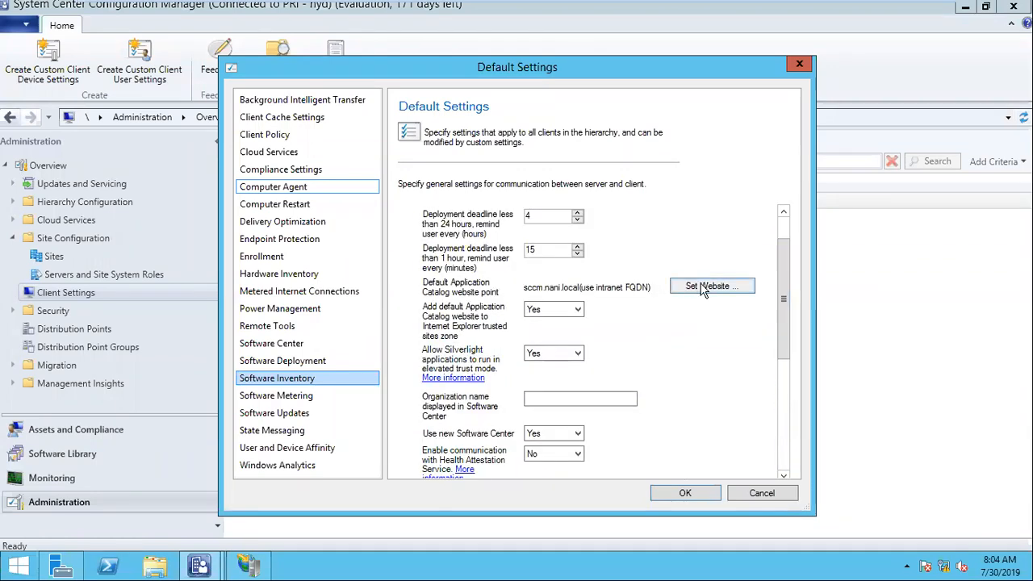
Confirm the intranet FQDN catalog point is still selected and save the Default Settings.
{"action": "left_click", "coordinate": [711, 286]}
{"action": "left_click", "coordinate": [445, 250]}
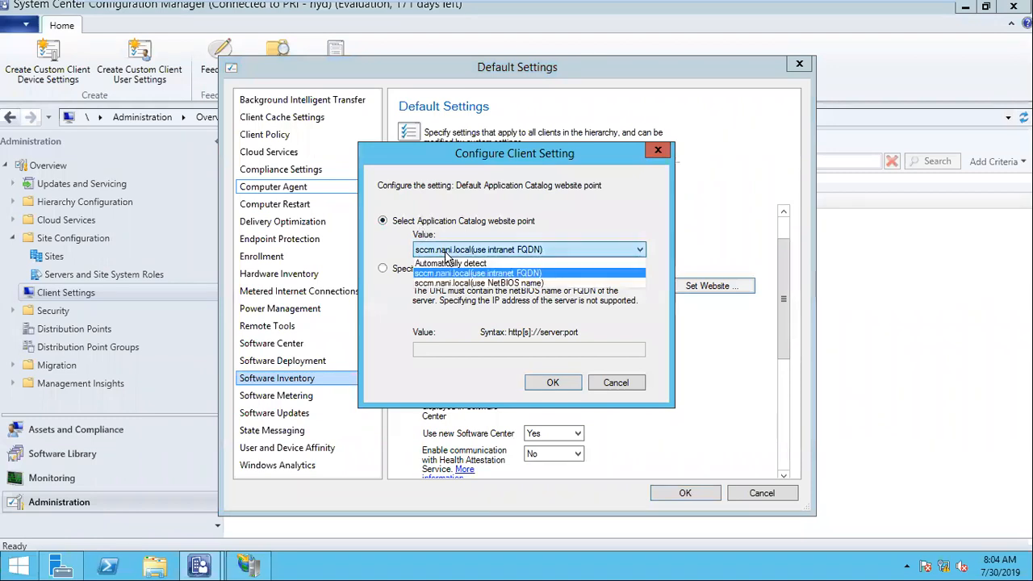
{"action": "left_click", "coordinate": [460, 273]}
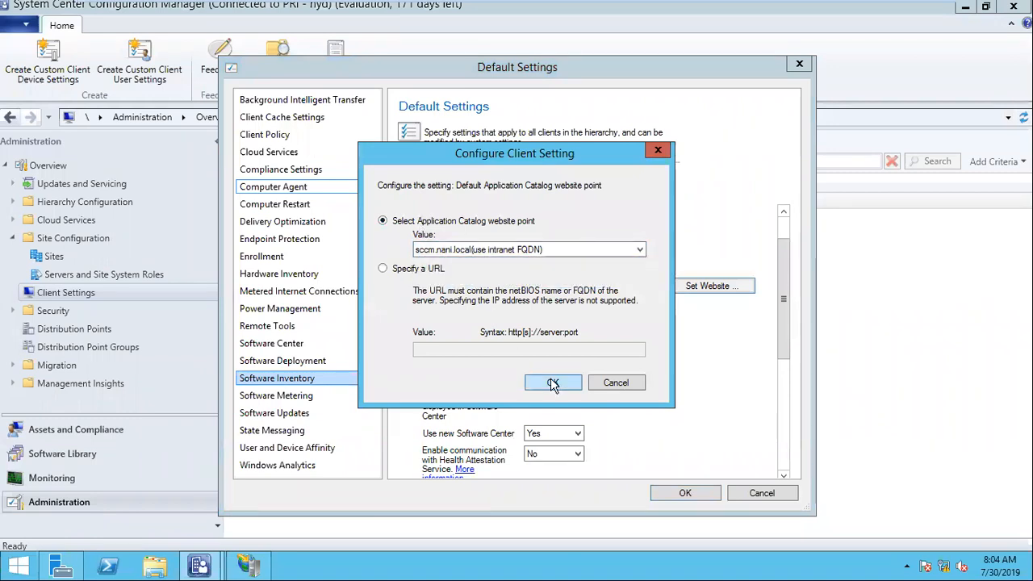
{"action": "left_click", "coordinate": [613, 383]}
{"action": "left_click", "coordinate": [714, 494]}
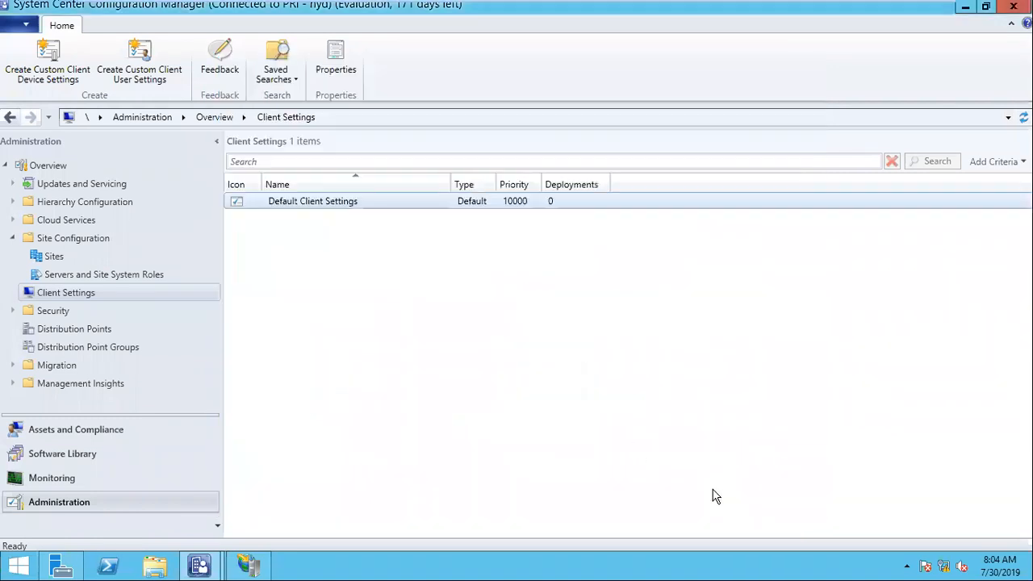
On the Windows 7 client, close the client properties and refresh Software Center's Applications list.
{"action": "left_click", "coordinate": [666, 11]}
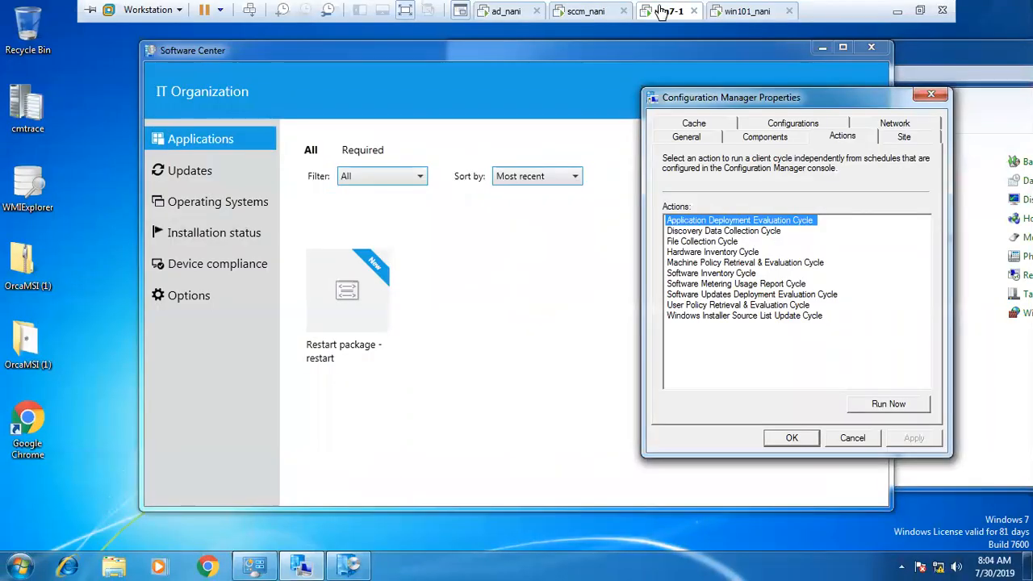
{"action": "left_click", "coordinate": [792, 436]}
{"action": "left_click", "coordinate": [203, 169]}
{"action": "left_click", "coordinate": [205, 142]}
{"action": "left_click", "coordinate": [205, 142]}
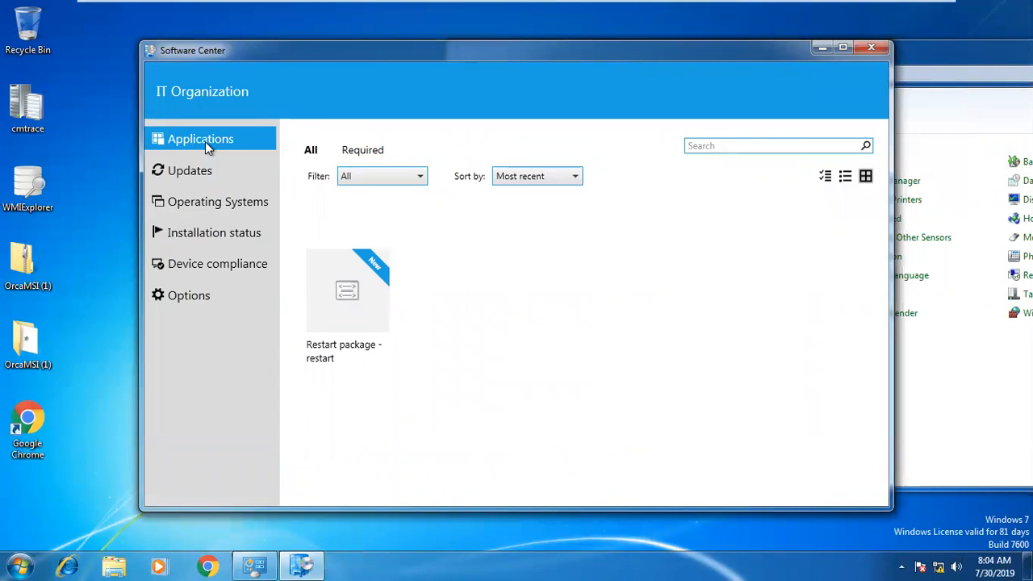
{"action": "left_click", "coordinate": [205, 142]}
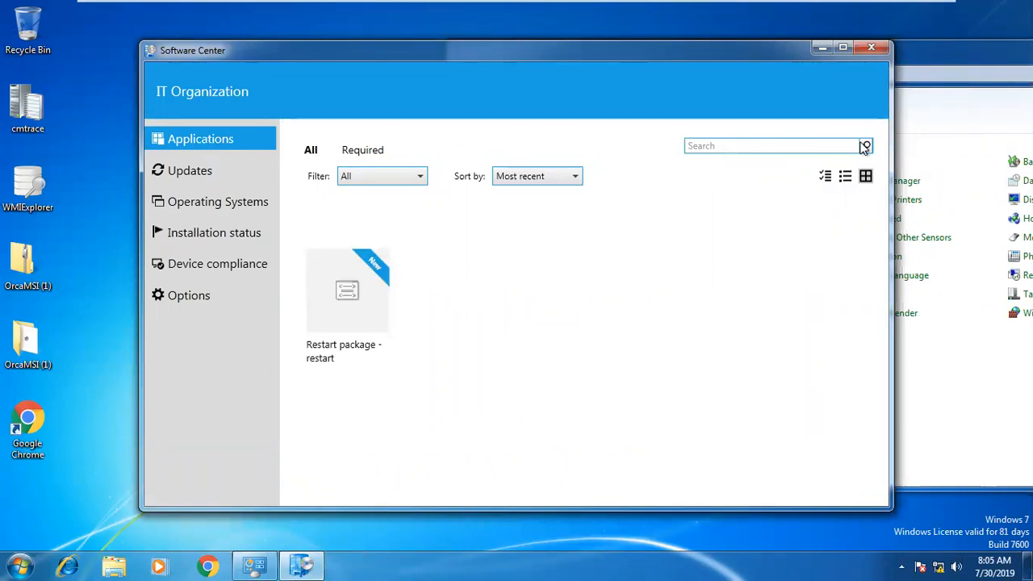
Browse Updates, Operating Systems and Installation status, finding only the Restart package and no updates.
{"action": "left_click", "coordinate": [191, 172]}
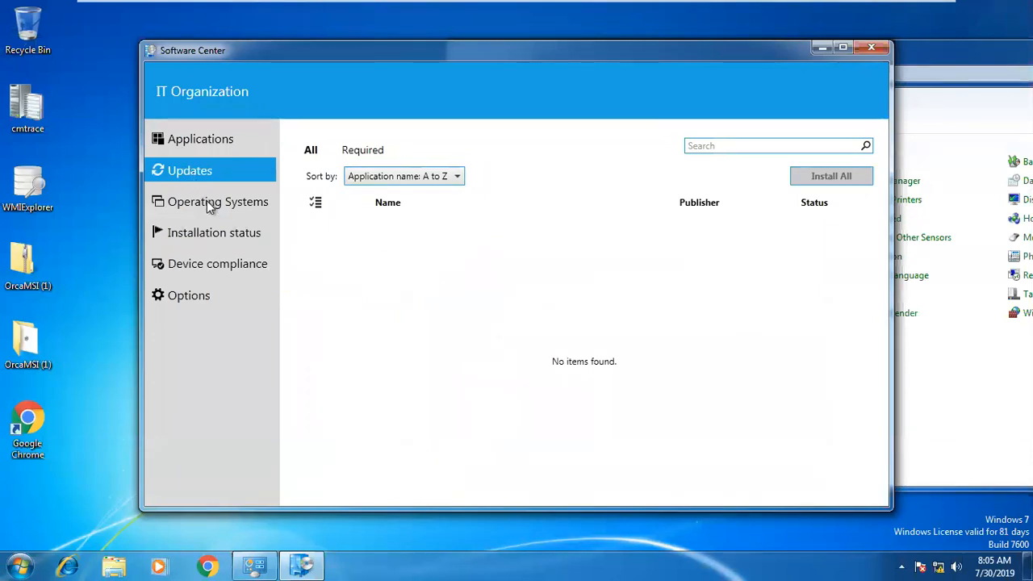
{"action": "left_click", "coordinate": [206, 202]}
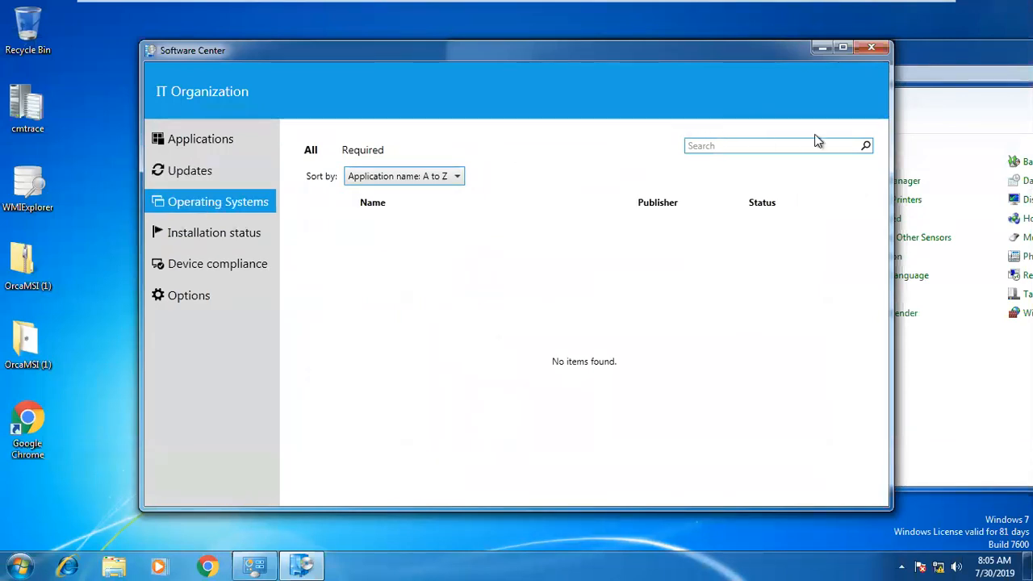
{"action": "left_click", "coordinate": [204, 232]}
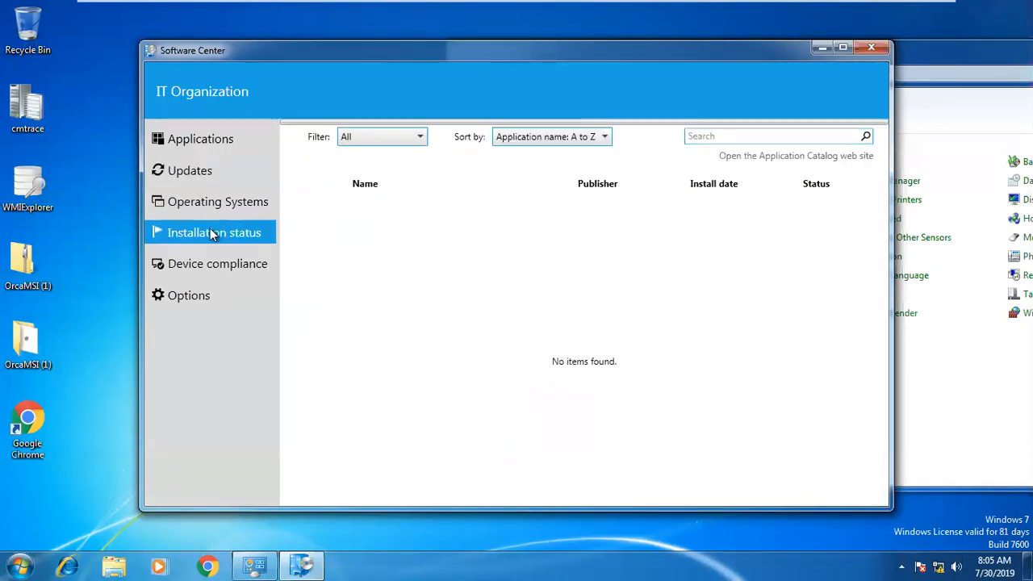
{"action": "left_click", "coordinate": [195, 177]}
{"action": "left_click", "coordinate": [198, 139]}
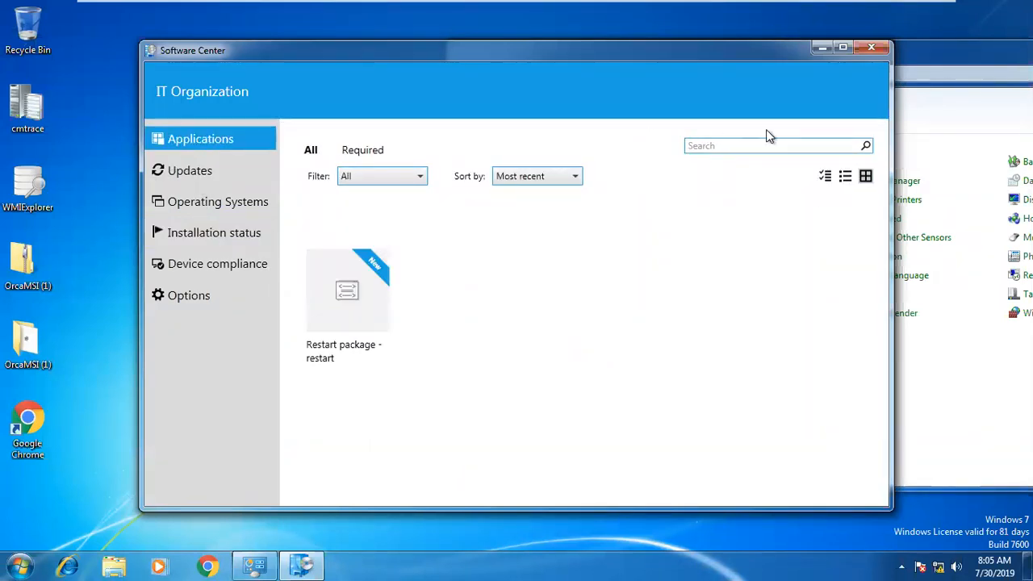
{"action": "left_click", "coordinate": [196, 180]}
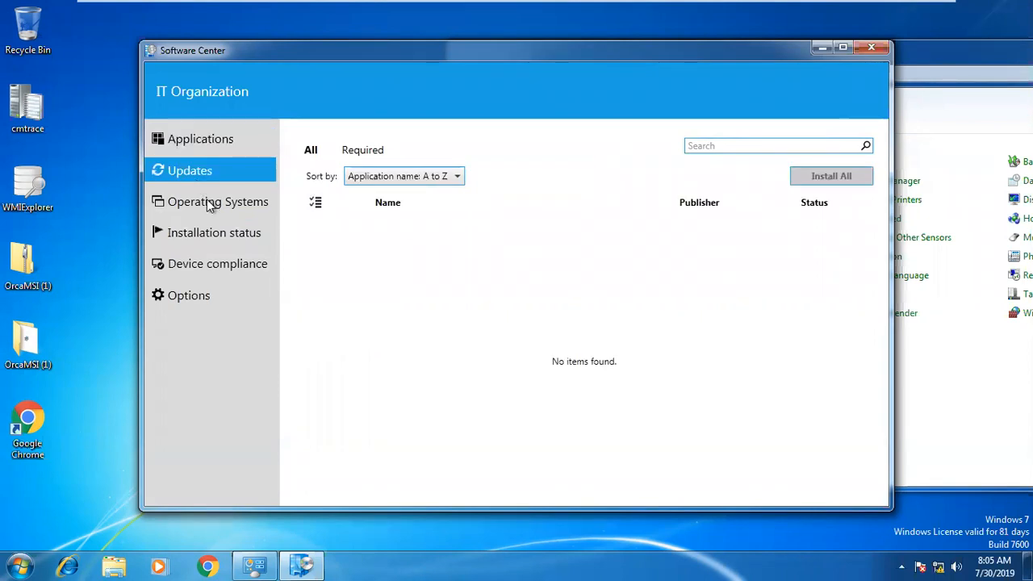
{"action": "left_click", "coordinate": [206, 200]}
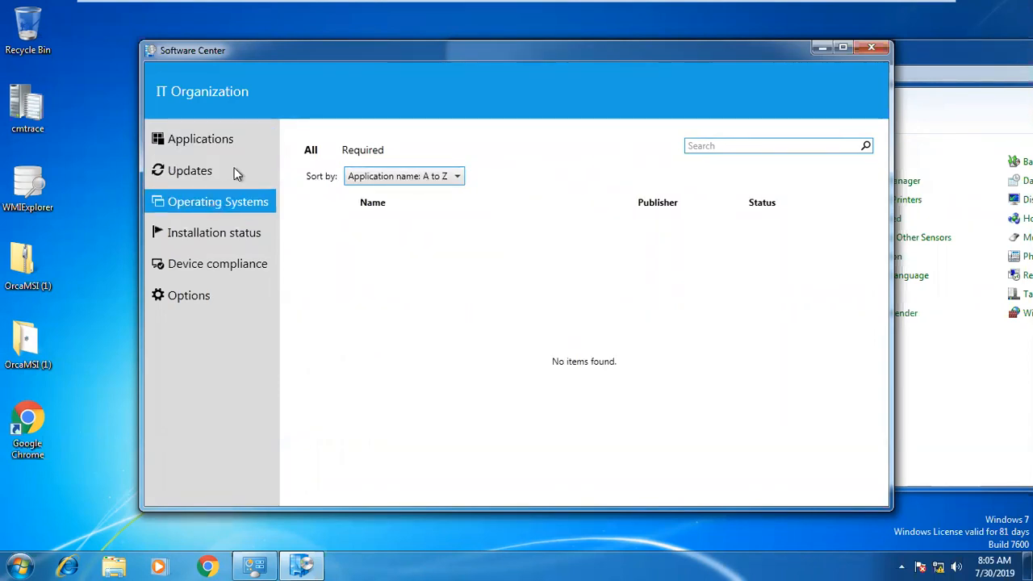
Run the Machine Policy Retrieval & Evaluation Cycle twice from Control Panel's Configuration Manager, then return to Software Center.
{"action": "left_click", "coordinate": [253, 565]}
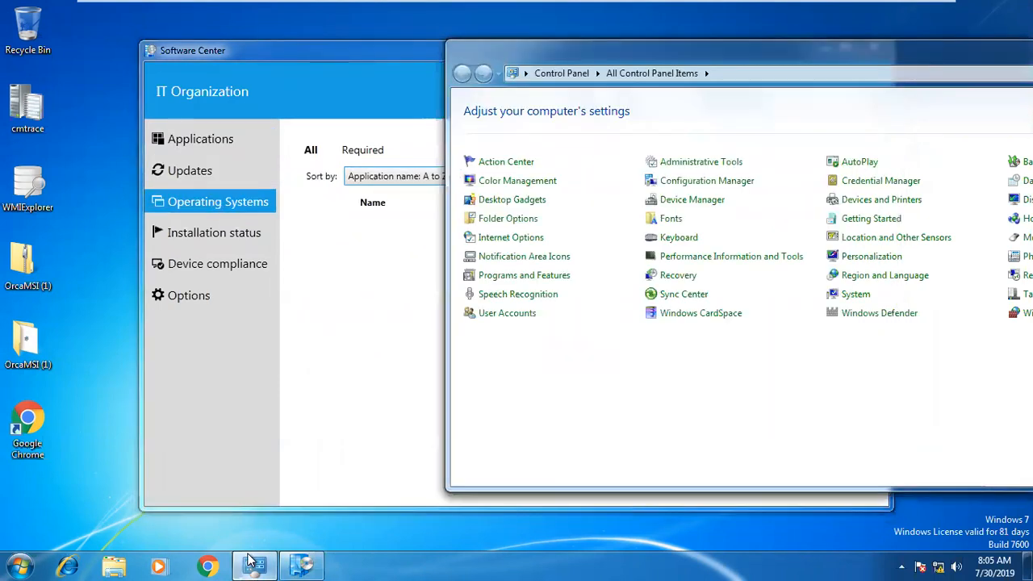
{"action": "left_click", "coordinate": [667, 186]}
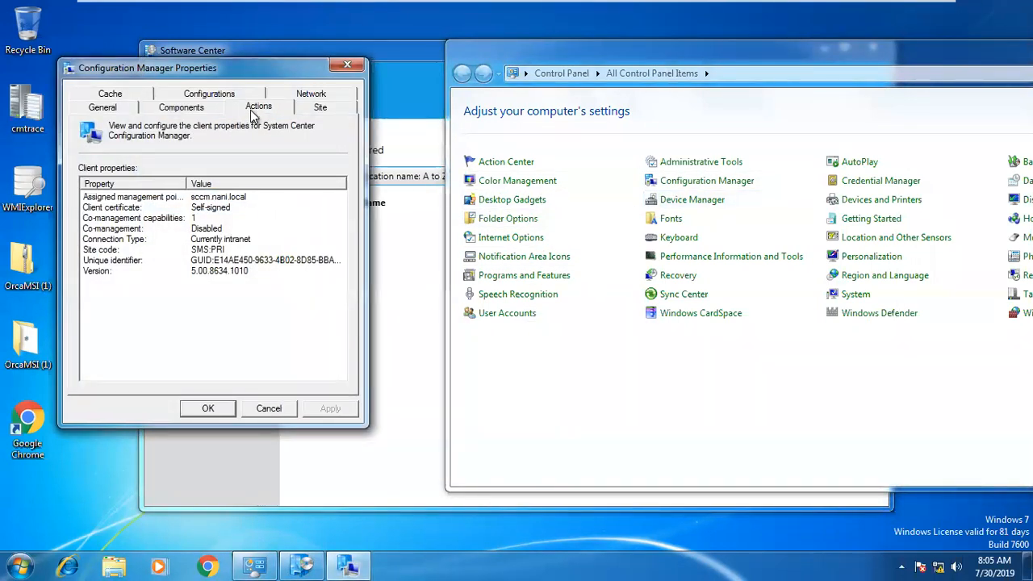
{"action": "left_click", "coordinate": [258, 107]}
{"action": "left_click", "coordinate": [155, 234]}
{"action": "left_click", "coordinate": [326, 376]}
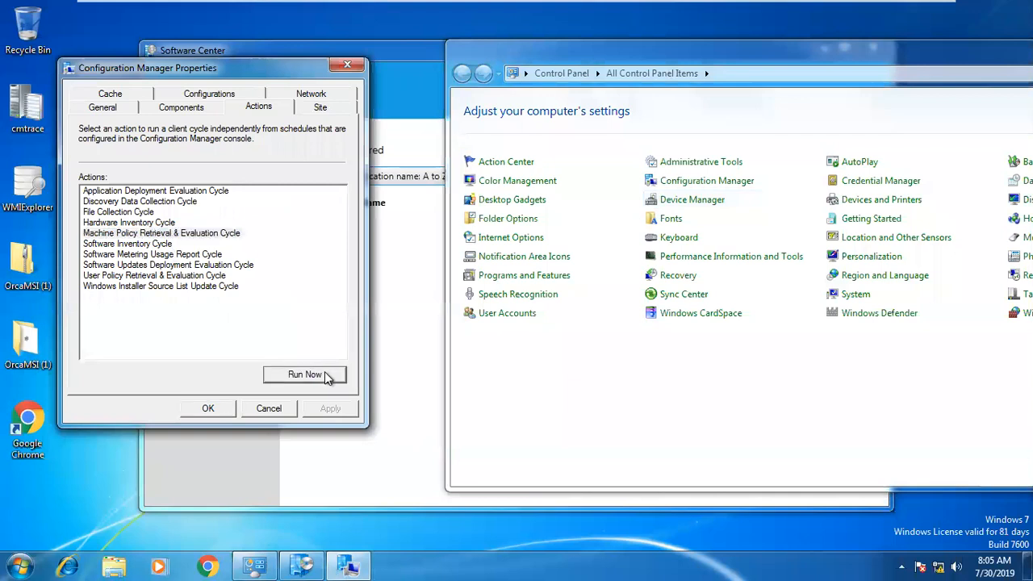
{"action": "left_click", "coordinate": [668, 335]}
{"action": "left_click", "coordinate": [214, 234]}
{"action": "left_click", "coordinate": [300, 373]}
{"action": "left_click", "coordinate": [672, 335]}
{"action": "left_click", "coordinate": [431, 294]}
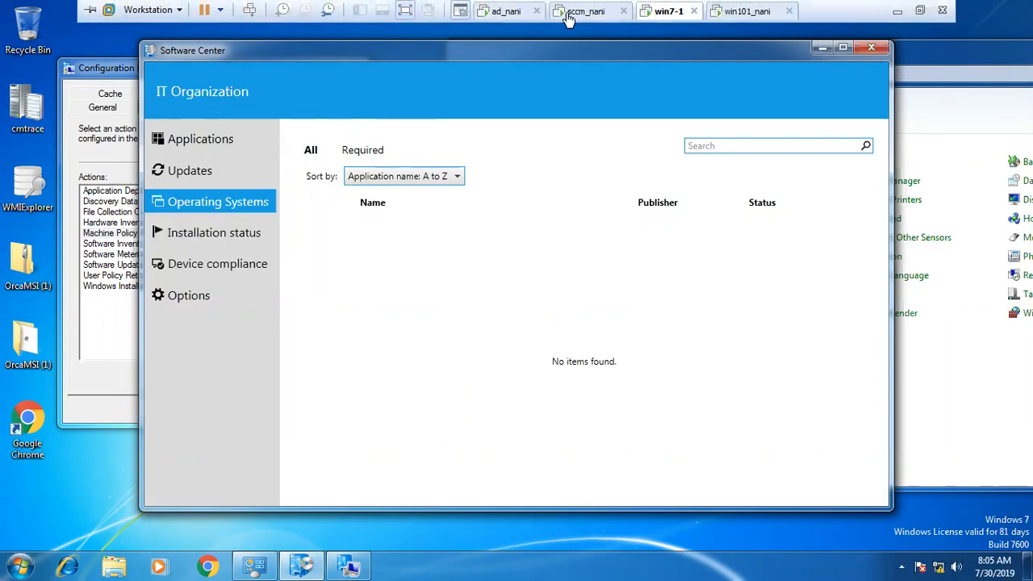
On the site server, enter TCS as the Computer Agent organization name in Default Client Settings and save.
{"action": "left_click", "coordinate": [567, 13]}
{"action": "right_click", "coordinate": [330, 201]}
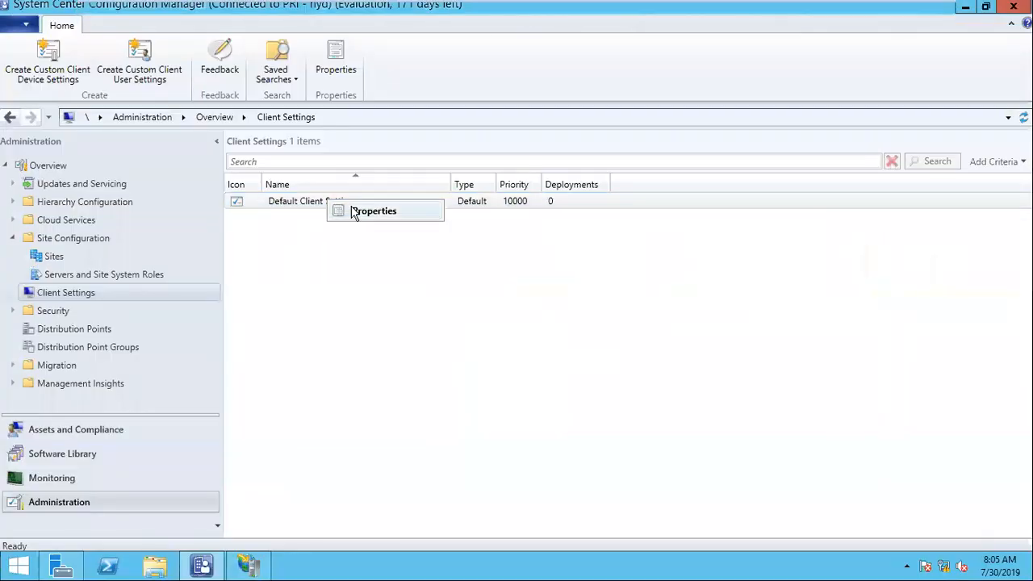
{"action": "left_click", "coordinate": [353, 211]}
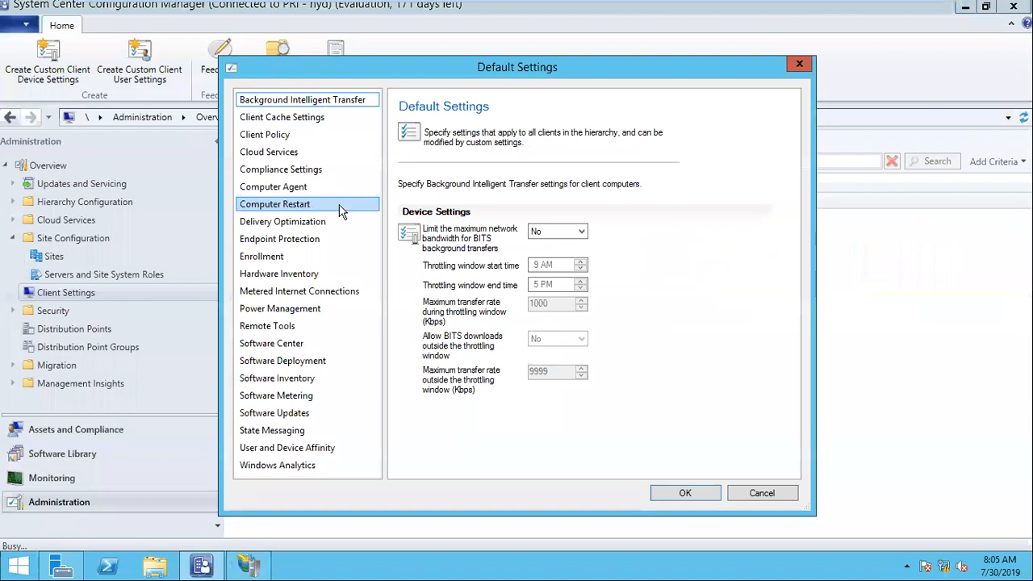
{"action": "left_click", "coordinate": [292, 191]}
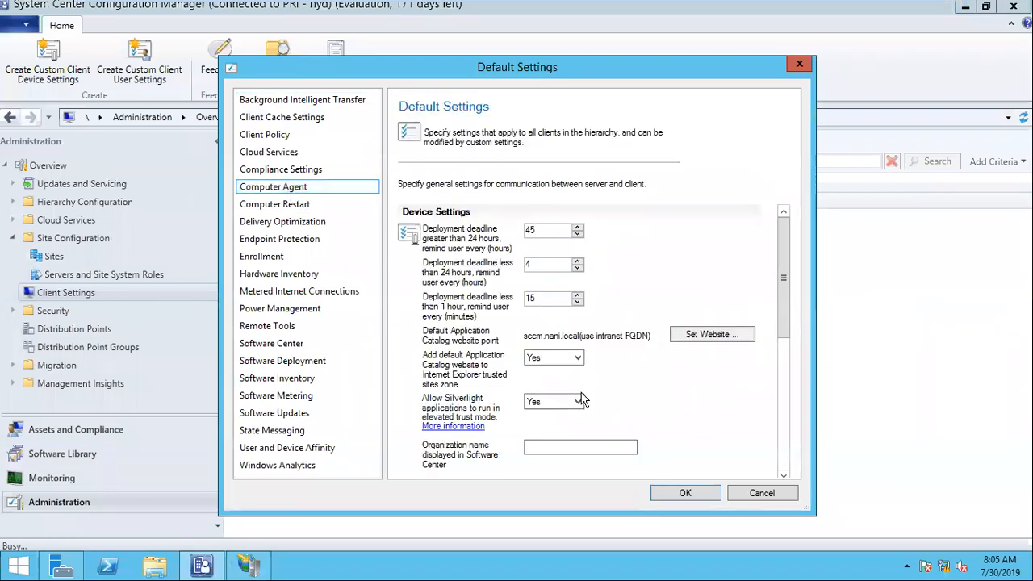
{"action": "left_click", "coordinate": [556, 447]}
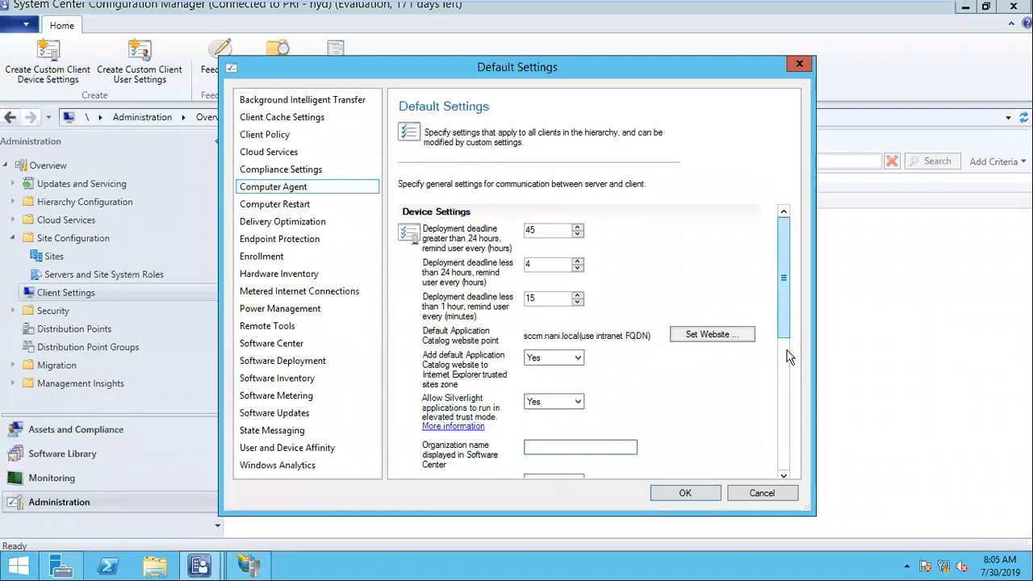
{"action": "left_click_drag", "start_coordinate": [789, 315], "coordinate": [791, 381]}
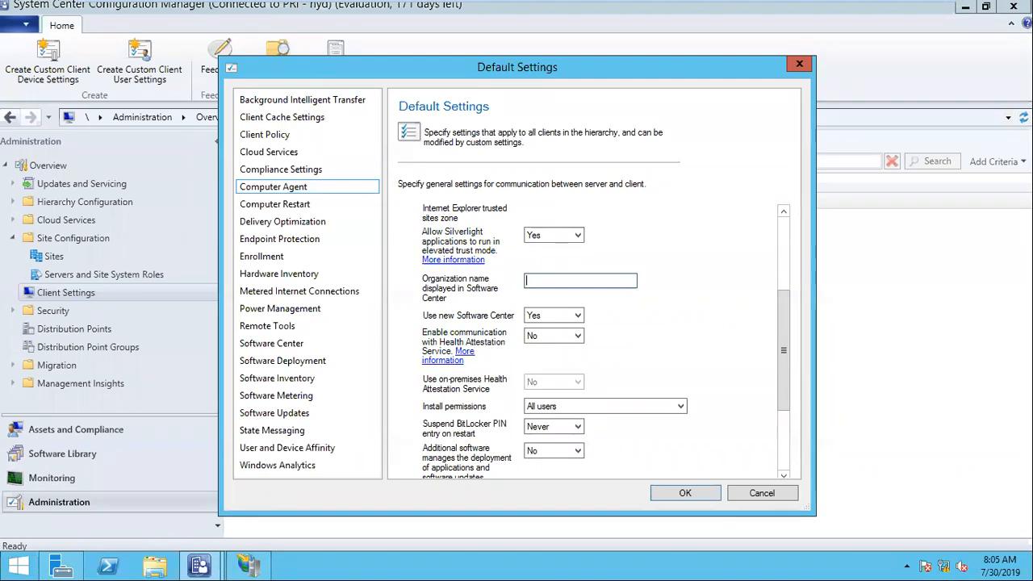
{"action": "type", "text": "TCS"}
{"action": "left_click", "coordinate": [684, 493]}
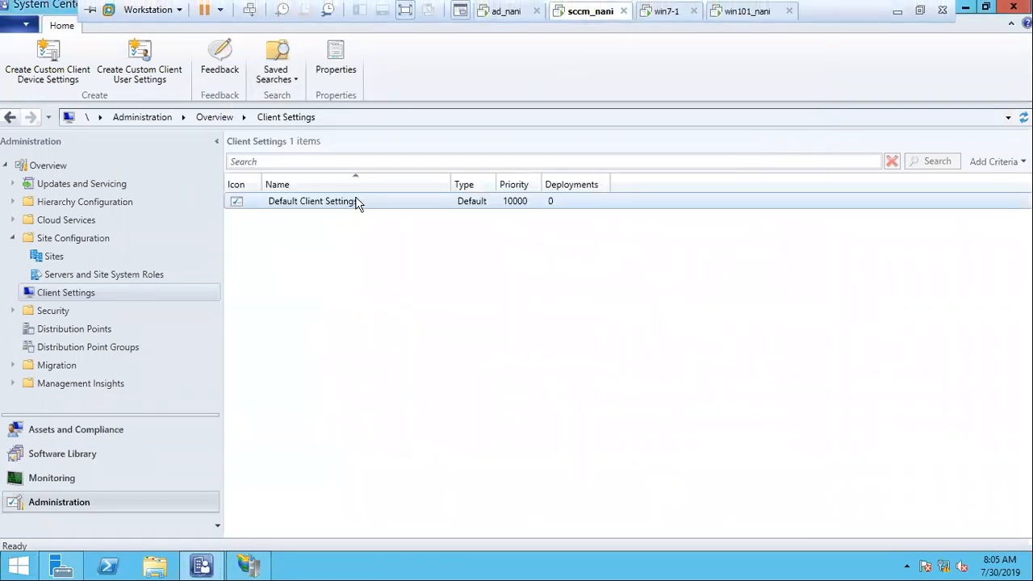
On the Windows 7 client, run the Machine Policy Retrieval & Evaluation Cycle twice, then close the properties and Software Center.
{"action": "left_click", "coordinate": [665, 10]}
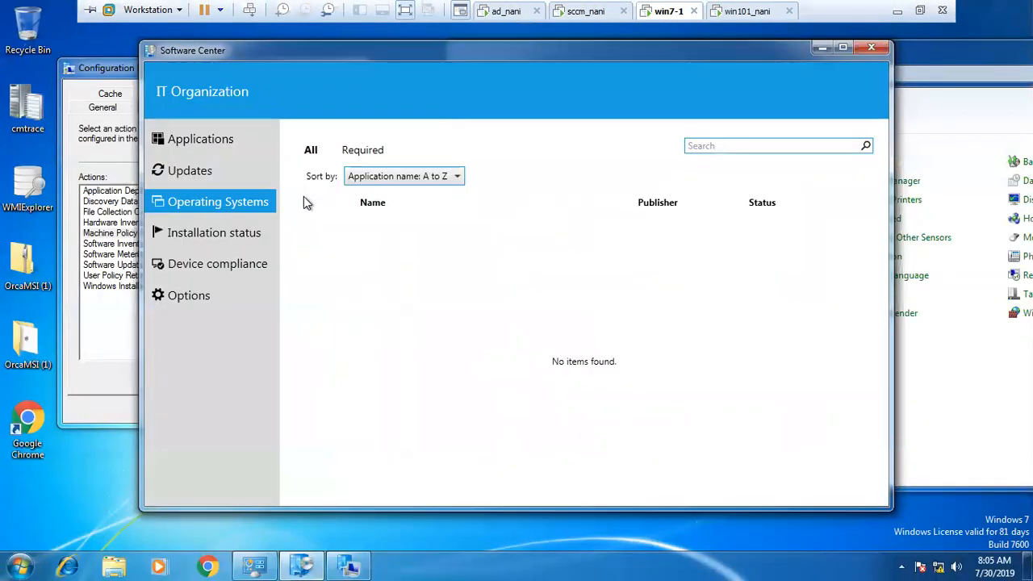
{"action": "left_click", "coordinate": [113, 234]}
{"action": "left_click", "coordinate": [308, 375]}
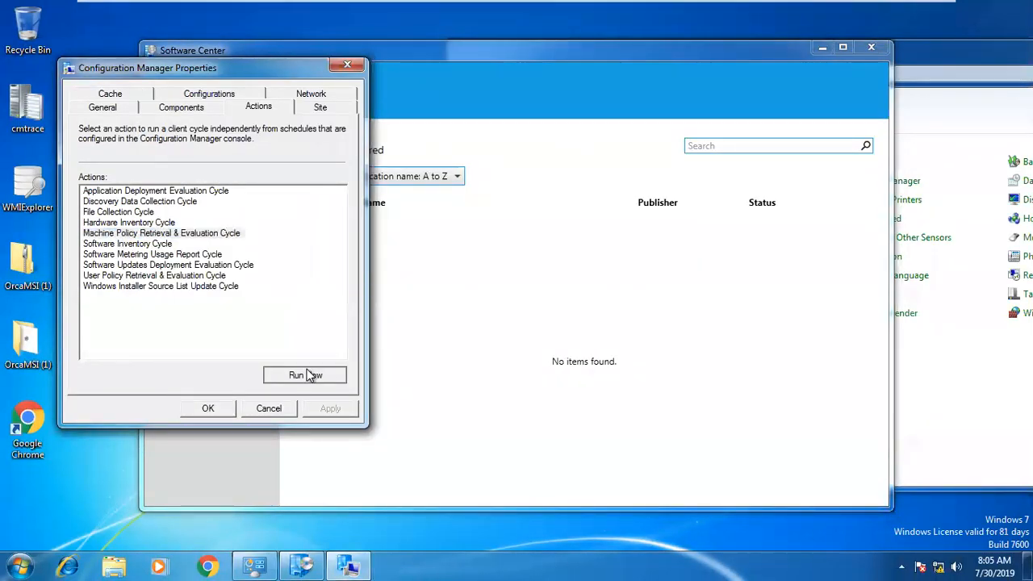
{"action": "left_click", "coordinate": [634, 343]}
{"action": "left_click_drag", "start_coordinate": [215, 73], "coordinate": [740, 117]}
{"action": "left_click", "coordinate": [830, 419]}
{"action": "left_click", "coordinate": [656, 342]}
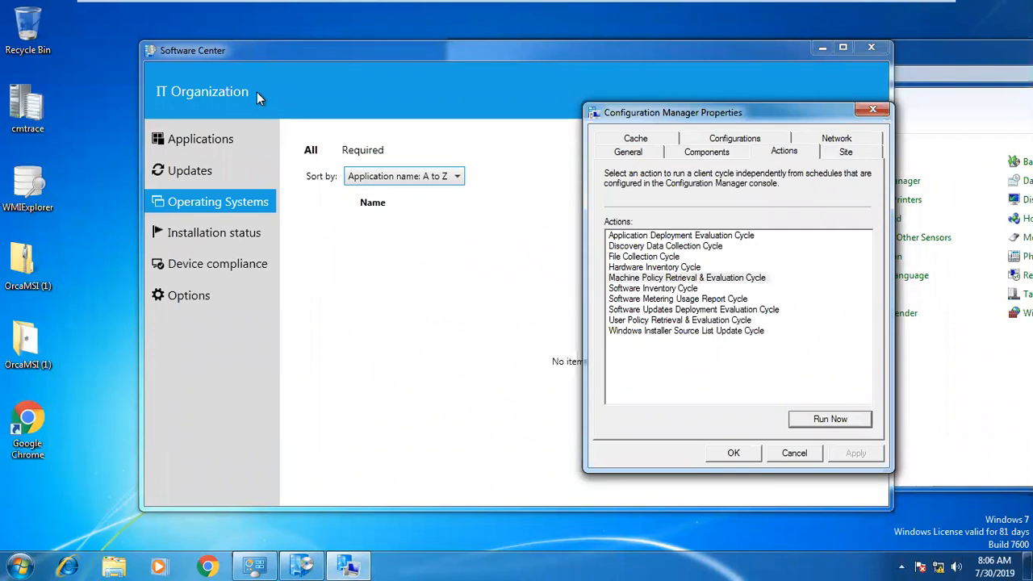
{"action": "left_click", "coordinate": [794, 453]}
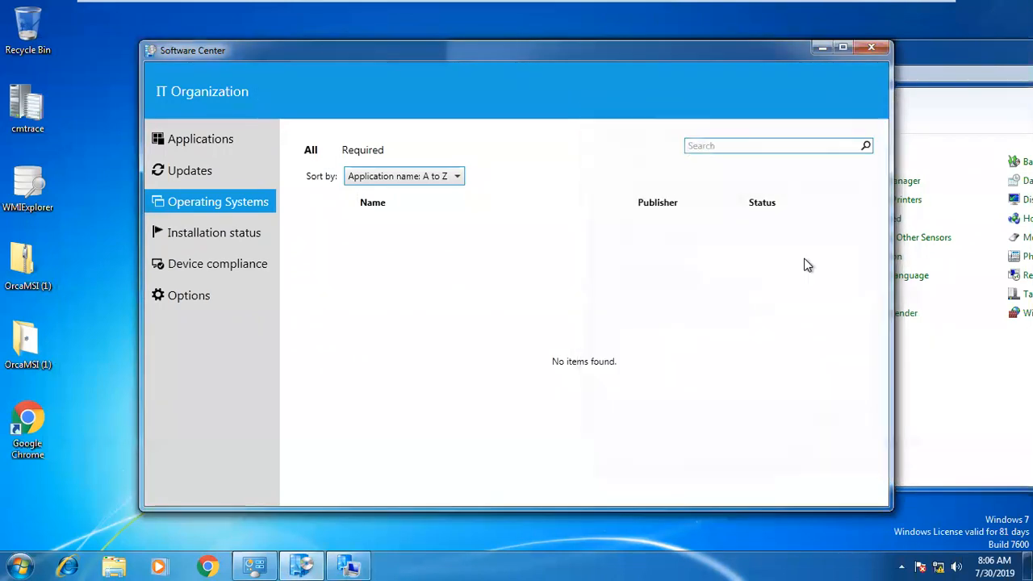
{"action": "left_click", "coordinate": [872, 46]}
Relaunch Software Center by searching 'soft' from the Start menu.
{"action": "left_click", "coordinate": [30, 558]}
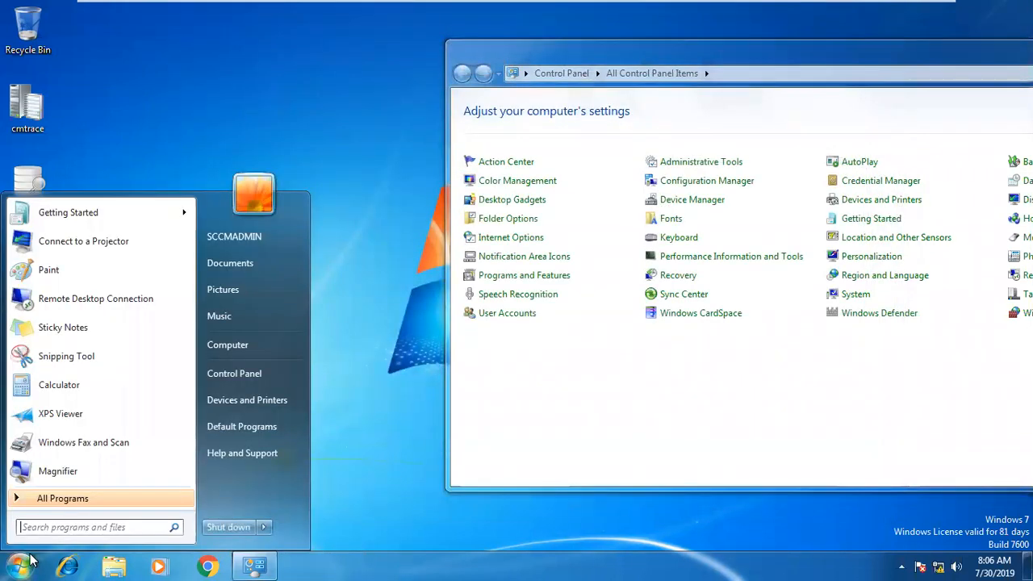
{"action": "type", "text": "soft"}
{"action": "key", "text": "Return"}
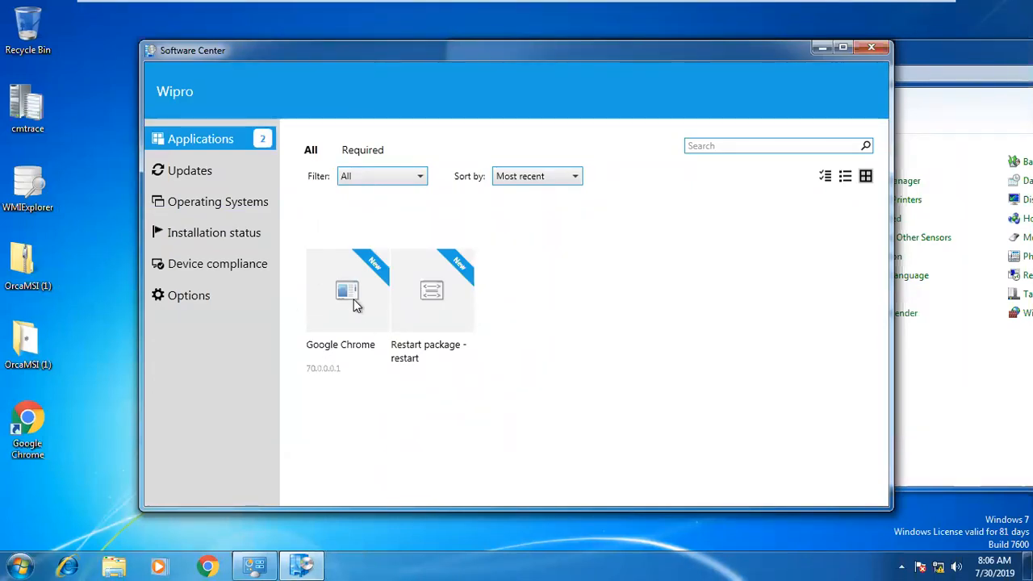
Browse Updates, Applications, Operating Systems and Installation status, now showing Wipro with Google Chrome 70.0.0.1 available.
{"action": "left_click", "coordinate": [187, 177]}
{"action": "left_click", "coordinate": [201, 143]}
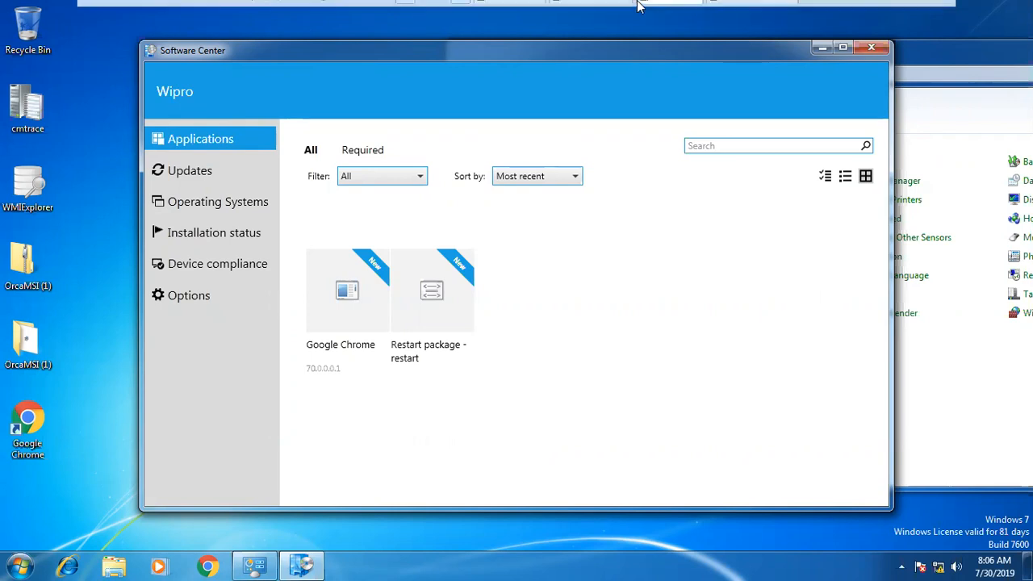
{"action": "mouse_move", "coordinate": [683, 21]}
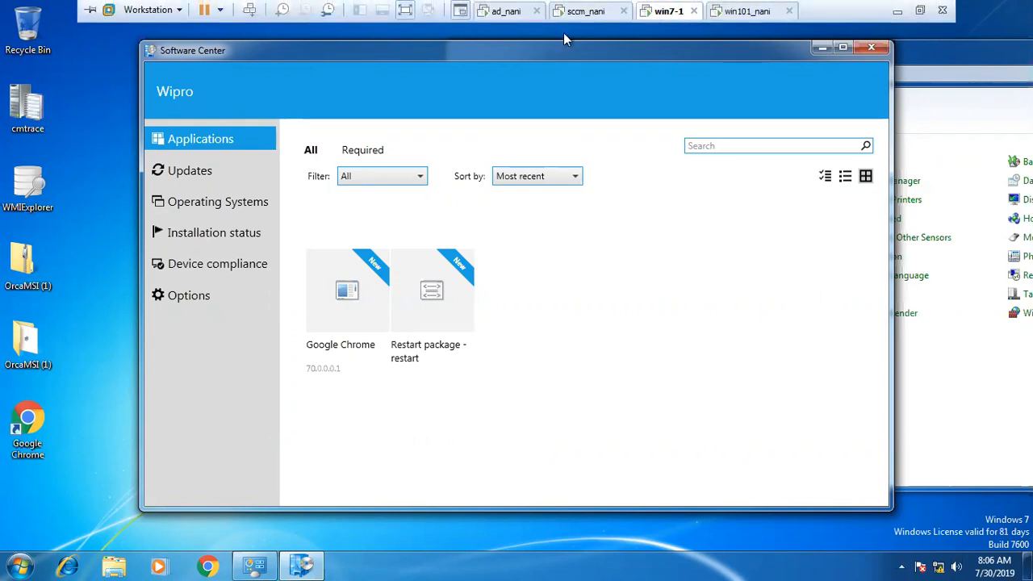
{"action": "left_click", "coordinate": [209, 167]}
{"action": "left_click", "coordinate": [205, 147]}
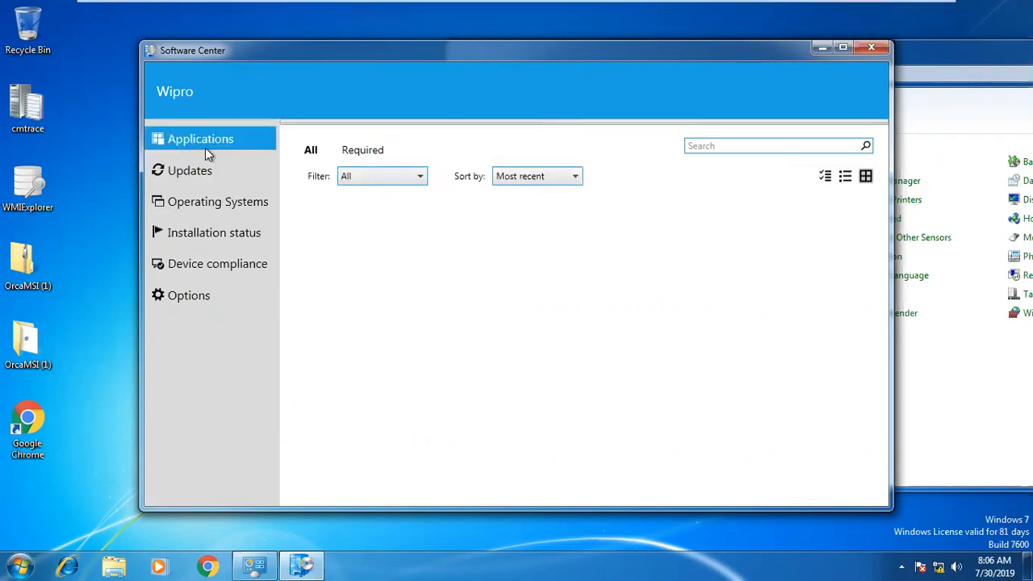
{"action": "left_click", "coordinate": [207, 169]}
{"action": "left_click", "coordinate": [210, 195]}
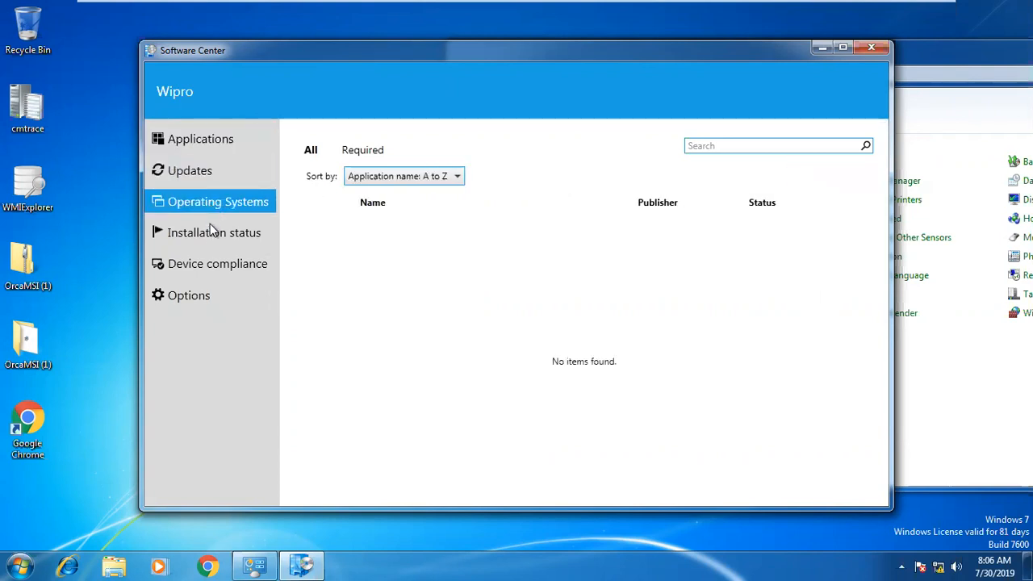
{"action": "left_click", "coordinate": [211, 233]}
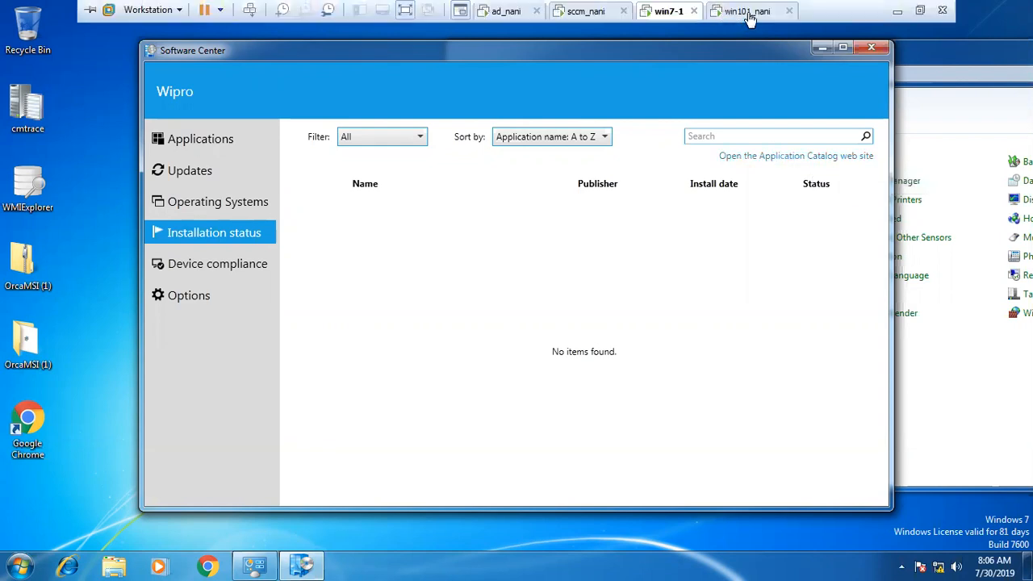
Sign in to the Windows 10 client with the account password and view Software Center's installation status.
{"action": "left_click", "coordinate": [747, 11]}
{"action": "left_click", "coordinate": [550, 298]}
{"action": "left_click", "coordinate": [476, 357]}
{"action": "type", "text": "••"}
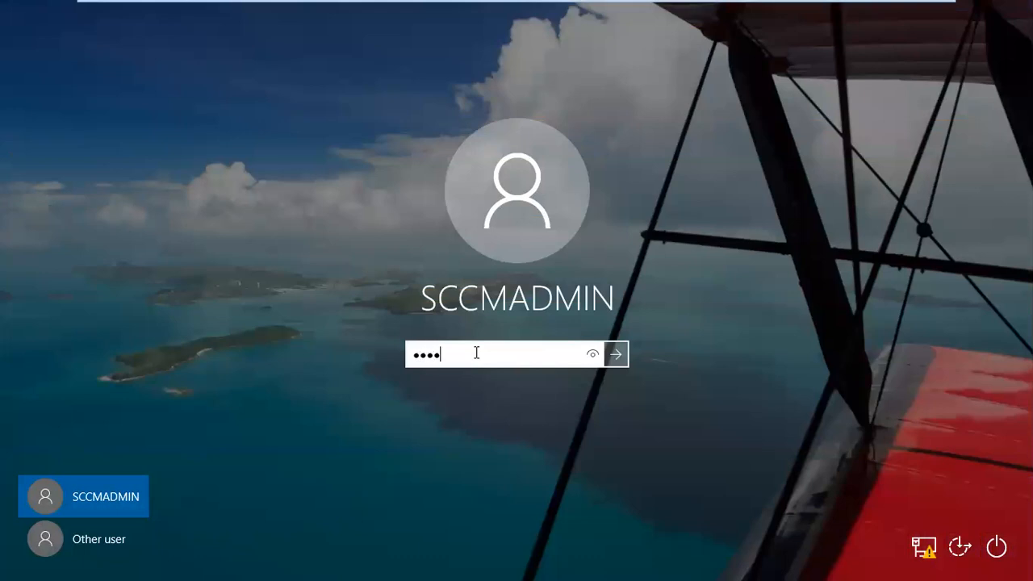
{"action": "key", "text": "Return"}
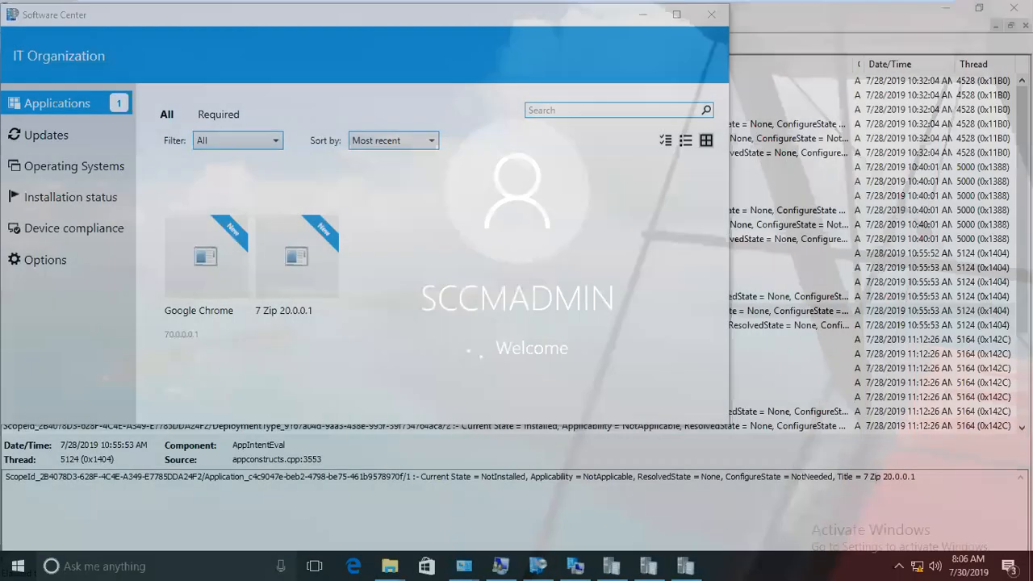
{"action": "left_click", "coordinate": [101, 199]}
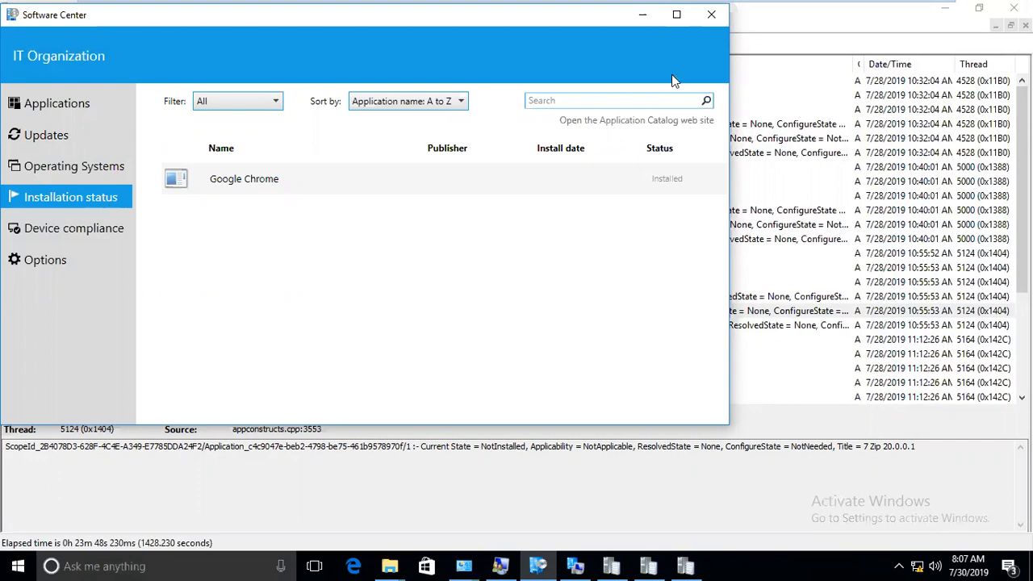
Relaunch Software Center via a 'softw' search, confirm Google Chrome is Installed, and bring up the client properties.
{"action": "left_click", "coordinate": [712, 16]}
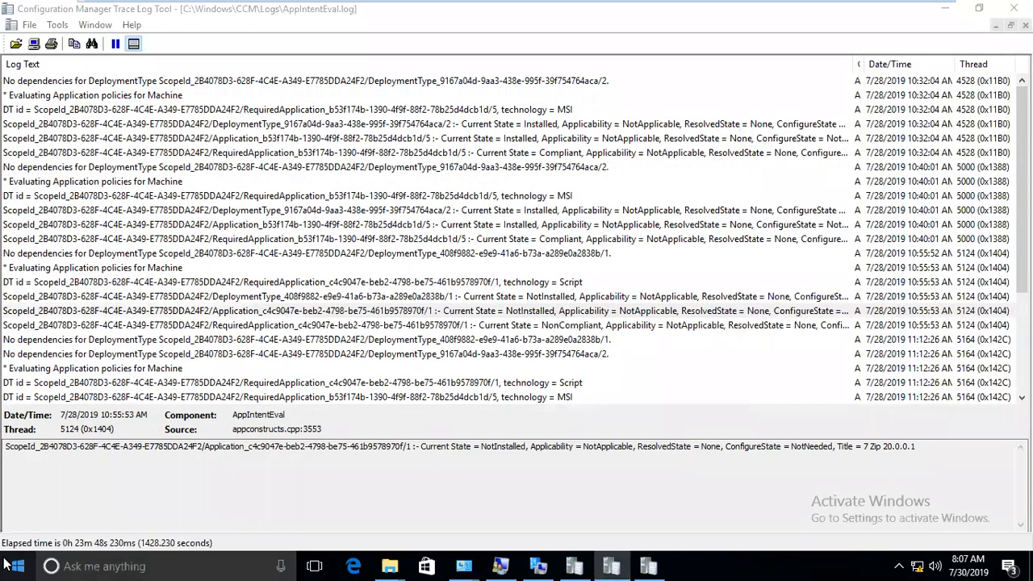
{"action": "left_click", "coordinate": [8, 565]}
{"action": "type", "text": "so"}
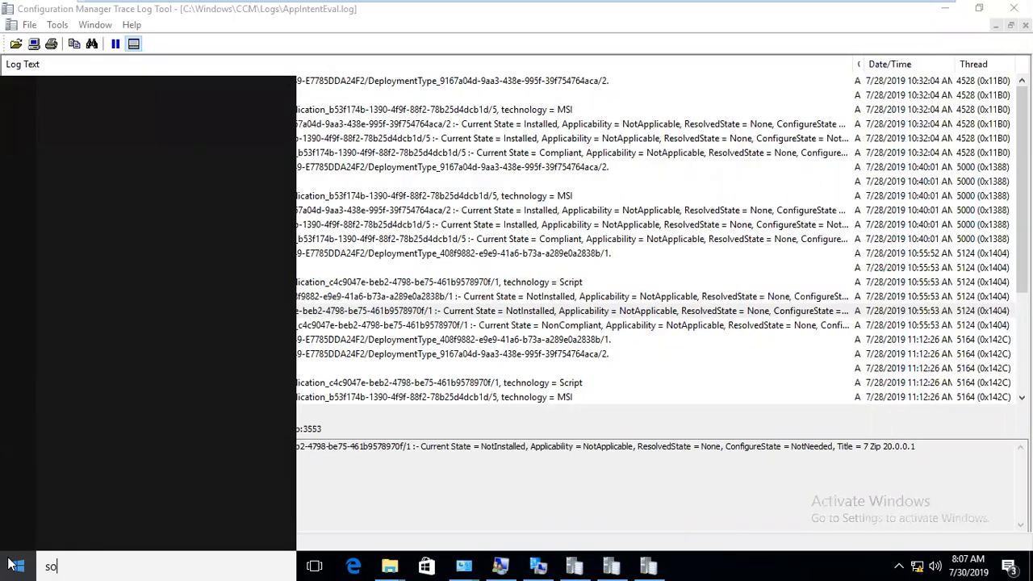
{"action": "type", "text": "ftw"}
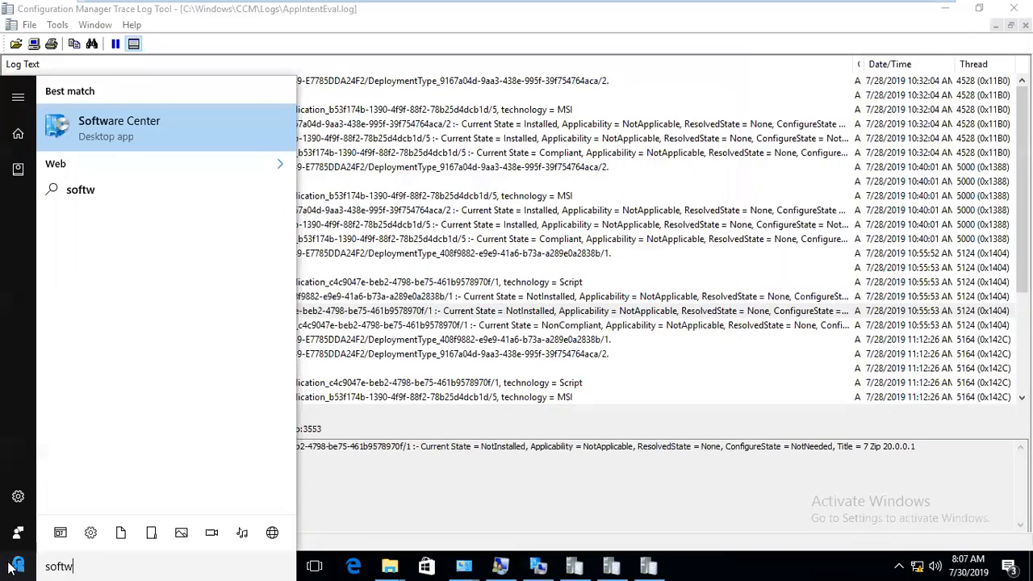
{"action": "left_click", "coordinate": [11, 565]}
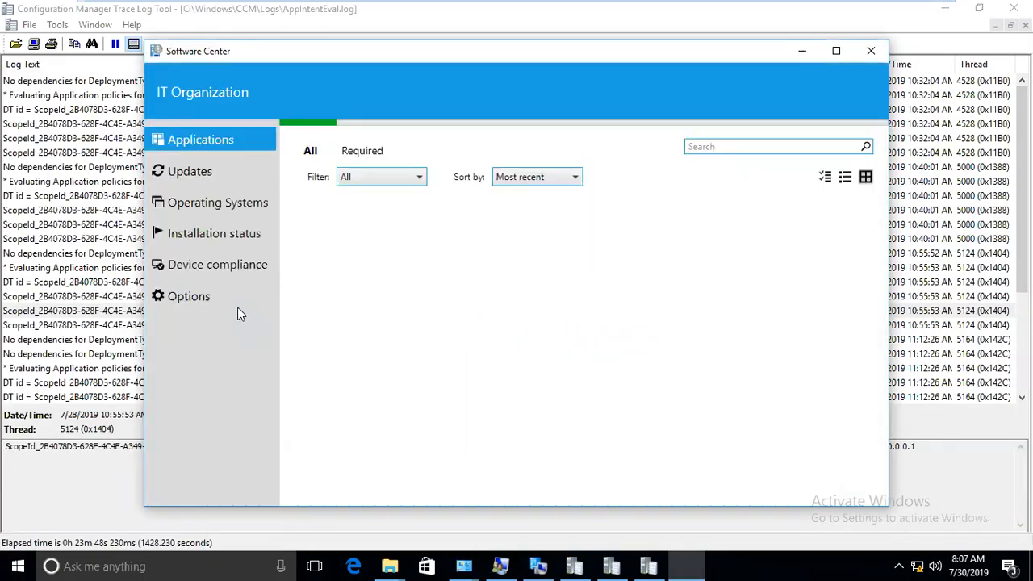
{"action": "left_click", "coordinate": [222, 240]}
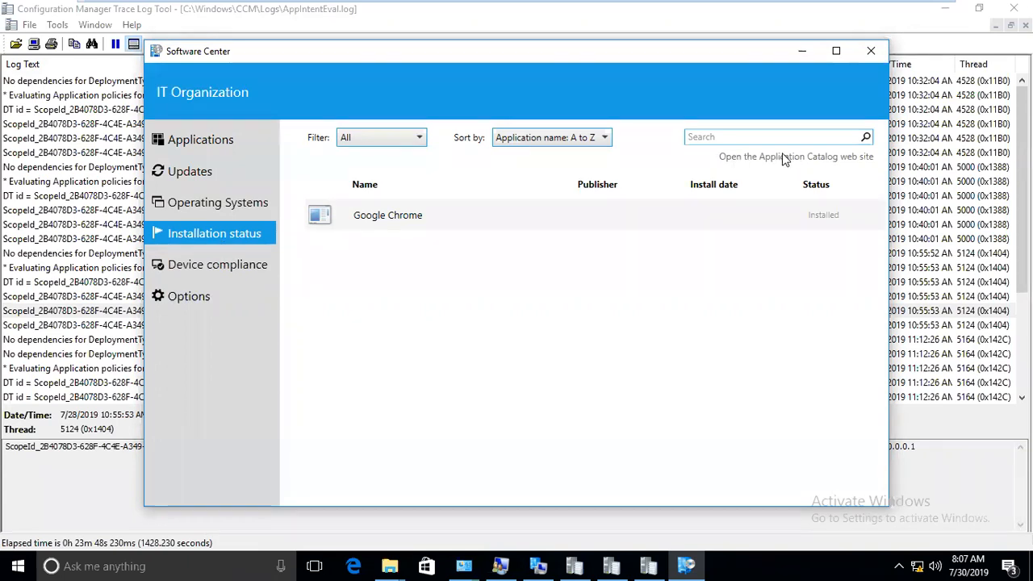
{"action": "left_click", "coordinate": [538, 566]}
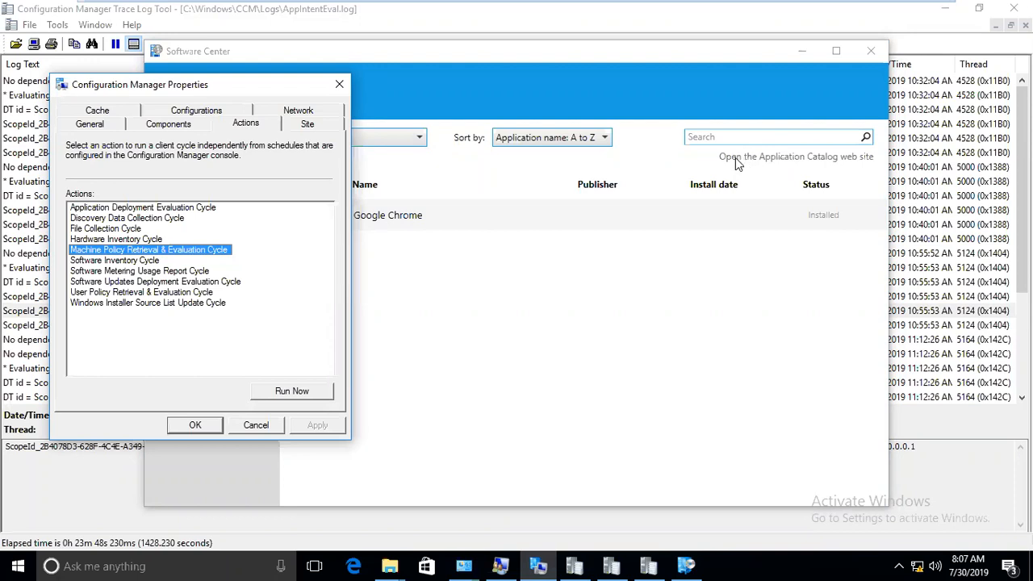
{"action": "left_click_drag", "start_coordinate": [203, 85], "coordinate": [215, 143]}
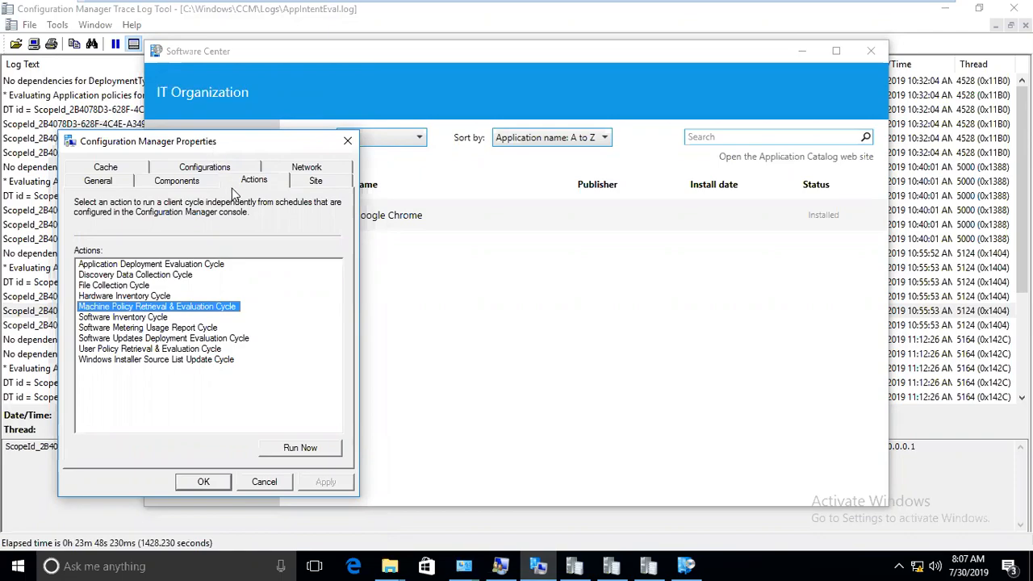
{"action": "mouse_move", "coordinate": [533, 16]}
{"action": "left_click", "coordinate": [588, 11]}
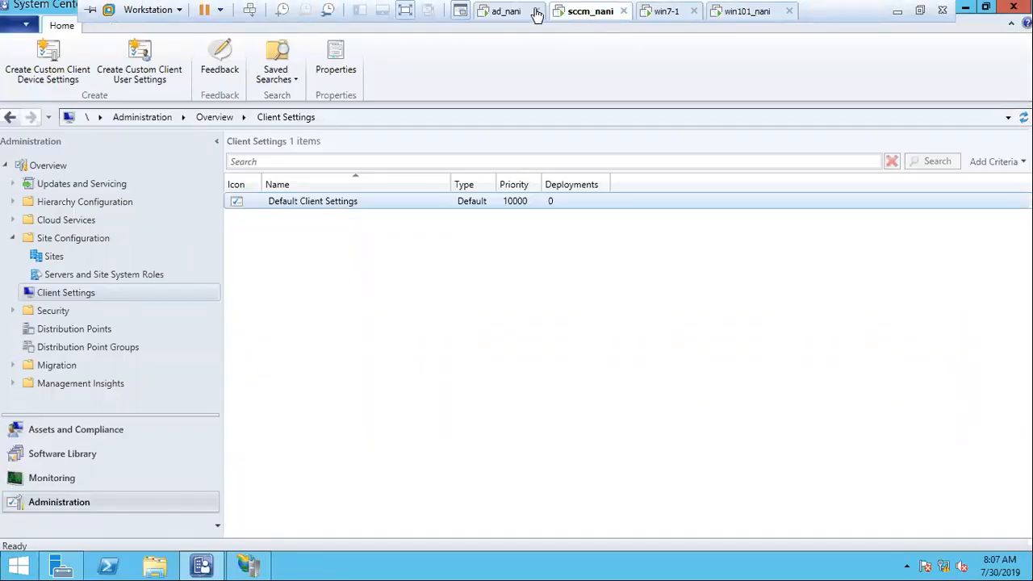
{"action": "left_click", "coordinate": [756, 10]}
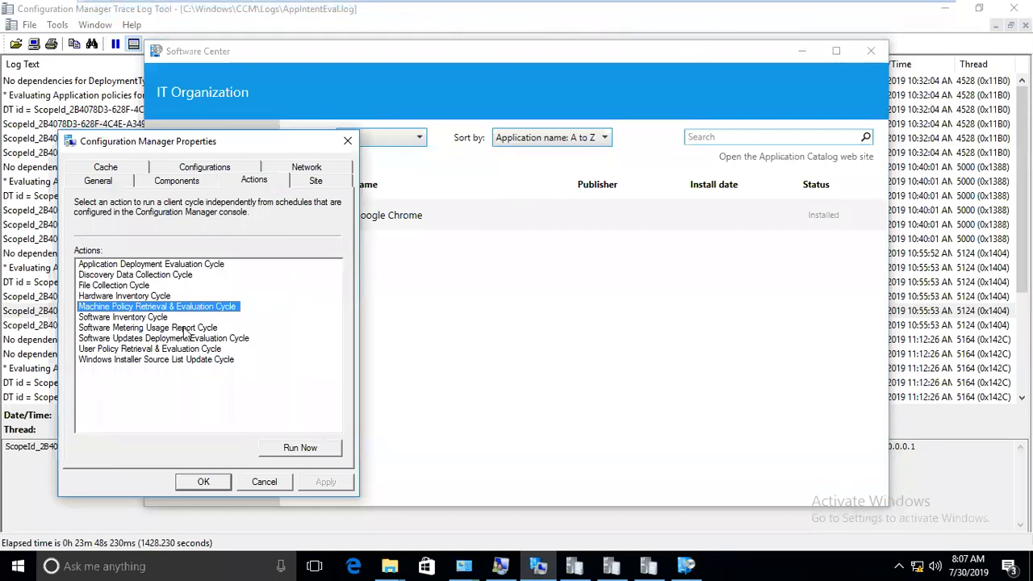
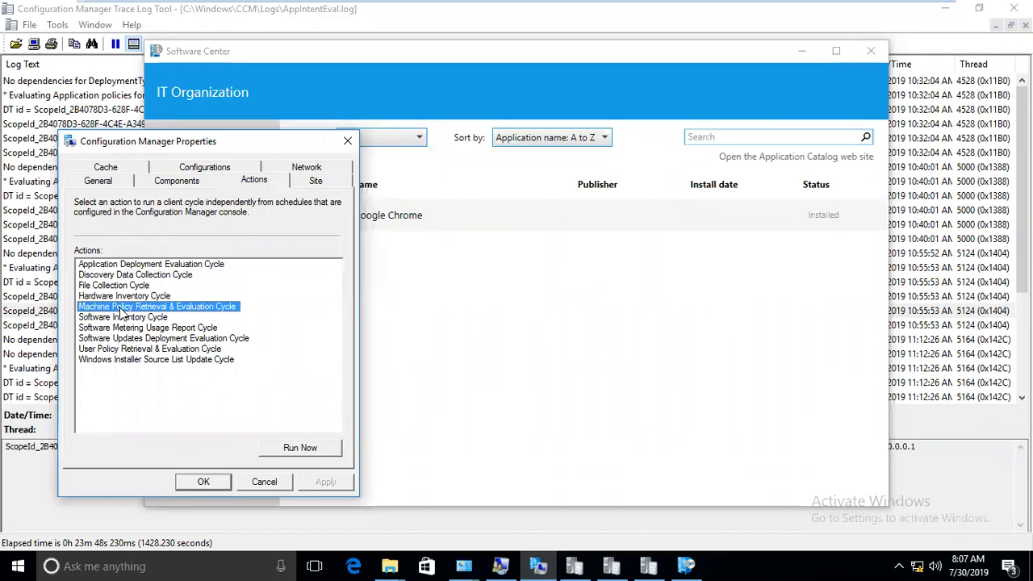
Run the Machine Policy Retrieval & Evaluation Cycle twice, acknowledging each confirmation.
{"action": "left_click", "coordinate": [293, 448]}
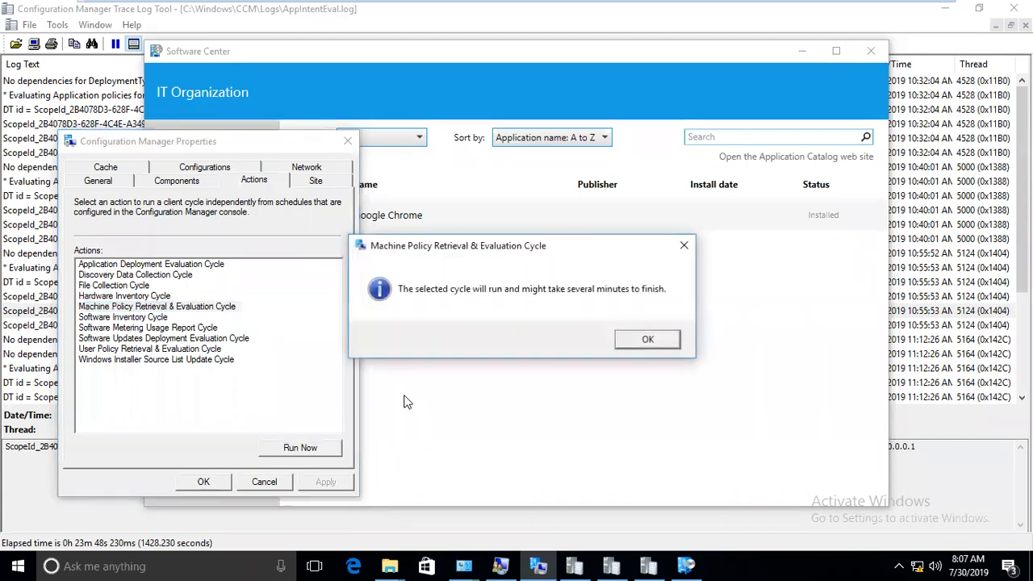
{"action": "left_click", "coordinate": [651, 346]}
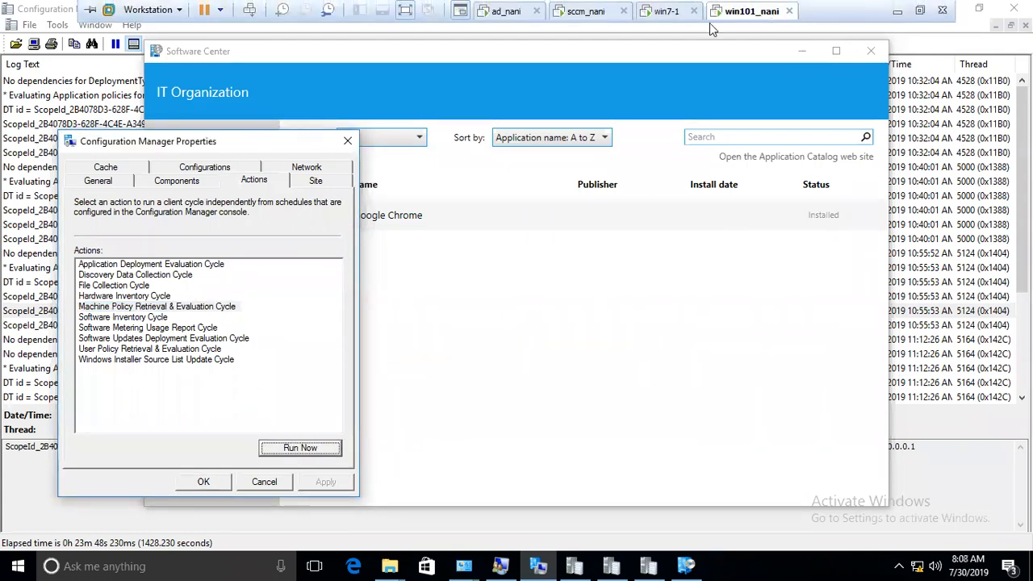
{"action": "left_click", "coordinate": [197, 311]}
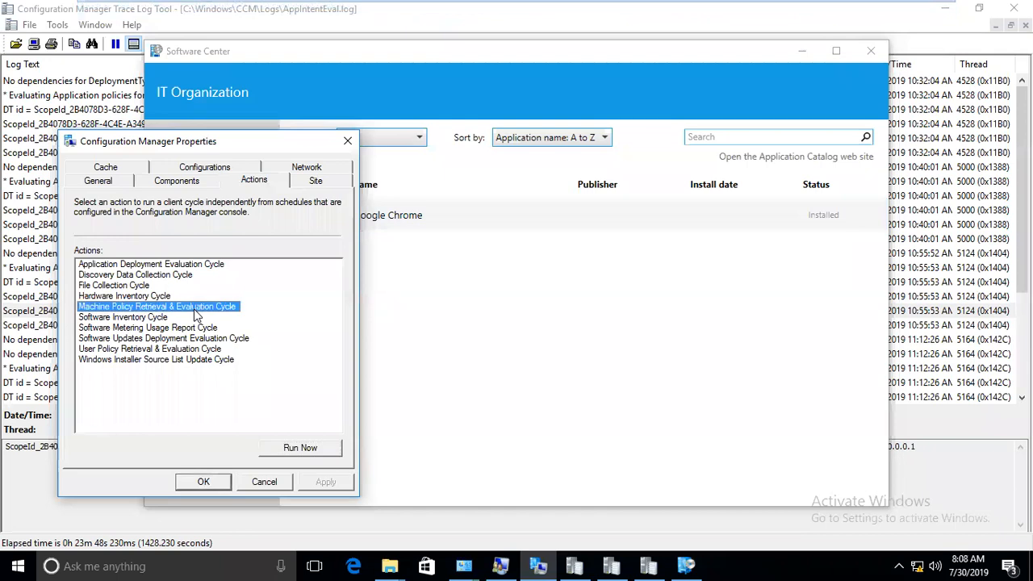
{"action": "left_click", "coordinate": [278, 449]}
{"action": "left_click", "coordinate": [645, 340]}
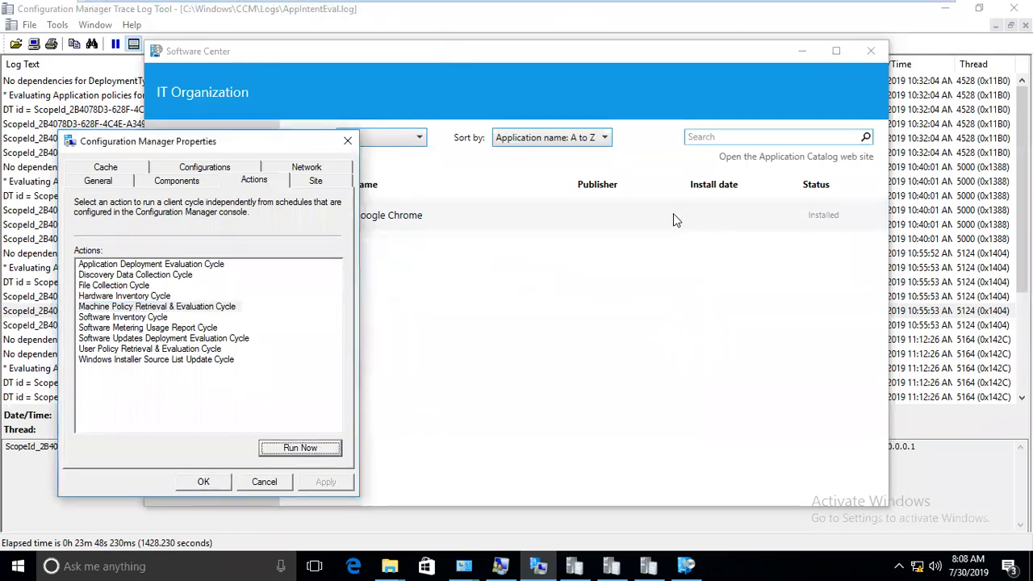
Close Software Center and relaunch it through a 'soft' Start search.
{"action": "left_click", "coordinate": [763, 84]}
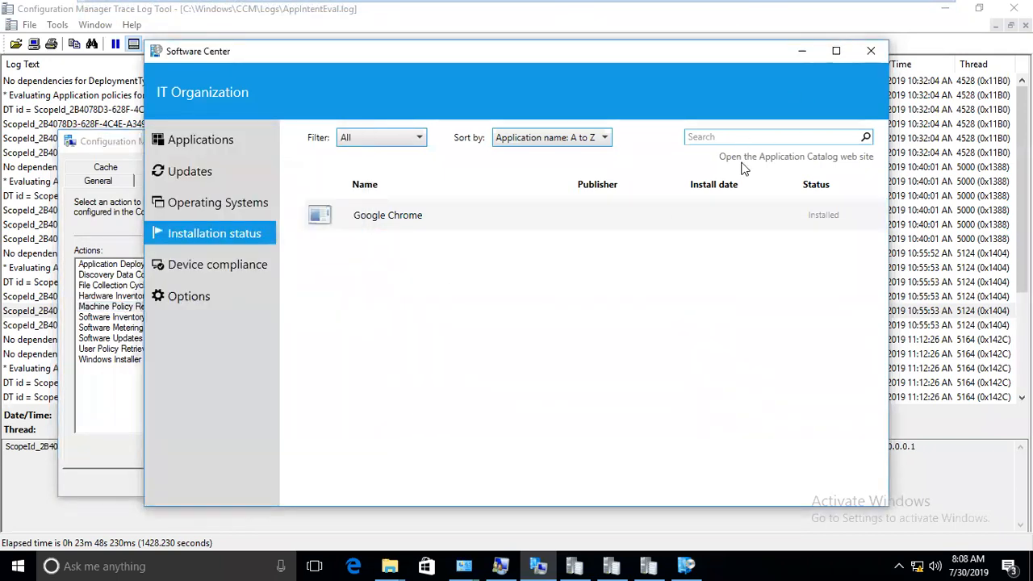
{"action": "left_click", "coordinate": [869, 46]}
{"action": "left_click", "coordinate": [16, 565]}
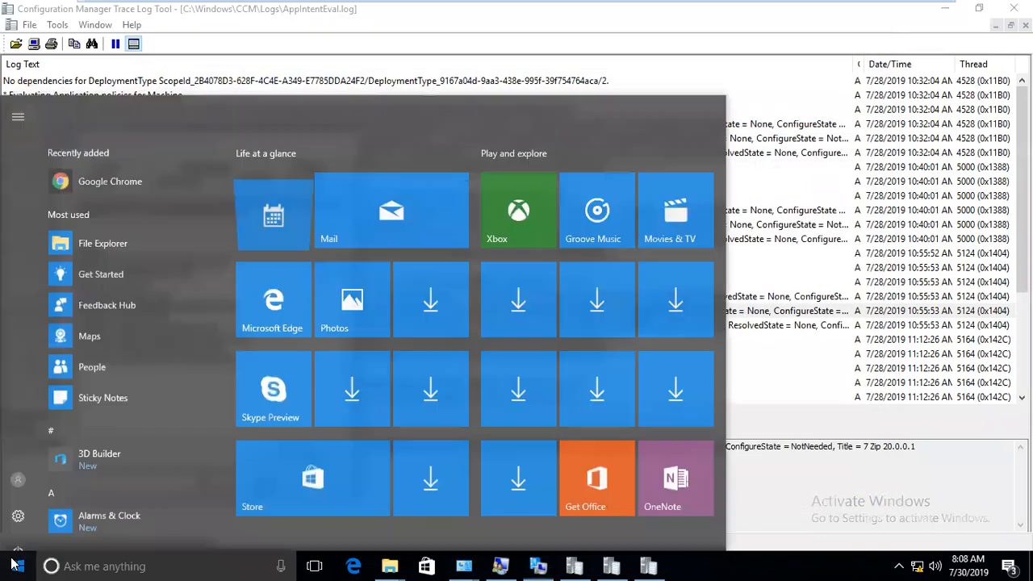
{"action": "type", "text": "soft"}
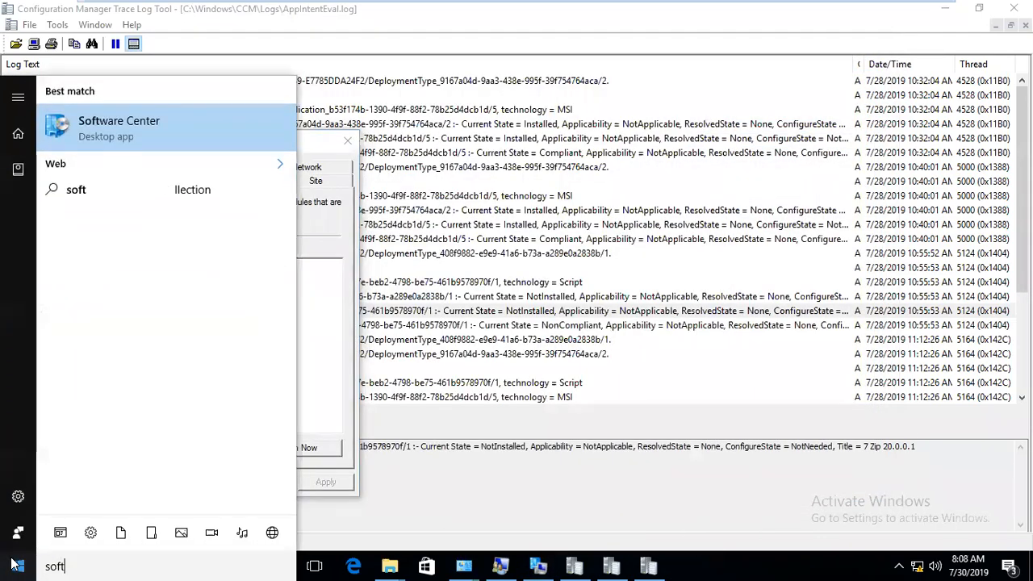
{"action": "key", "text": "Return"}
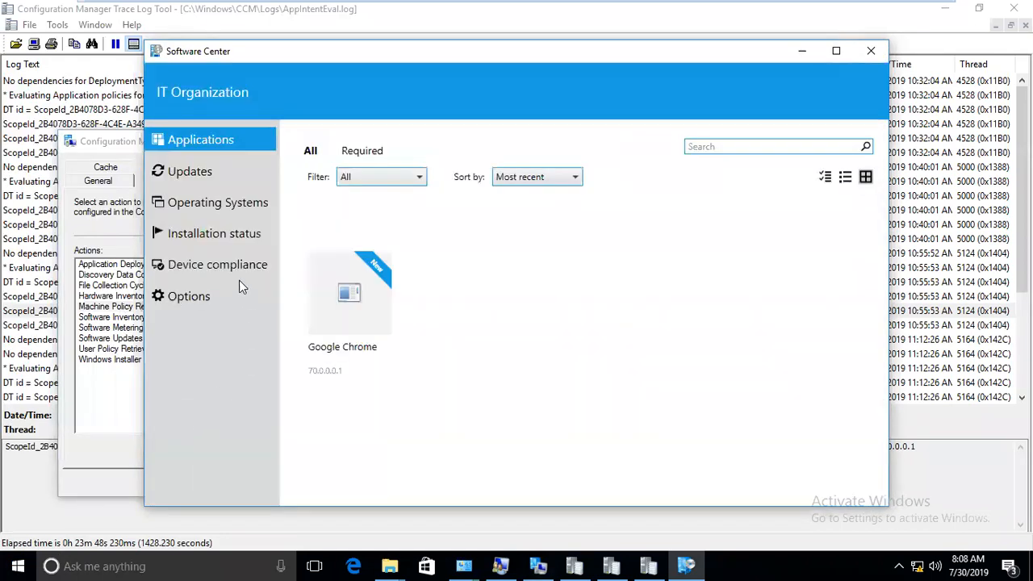
Switch between Applications, Operating Systems and Installation Status to check Google Chrome's status.
{"action": "left_click", "coordinate": [217, 235]}
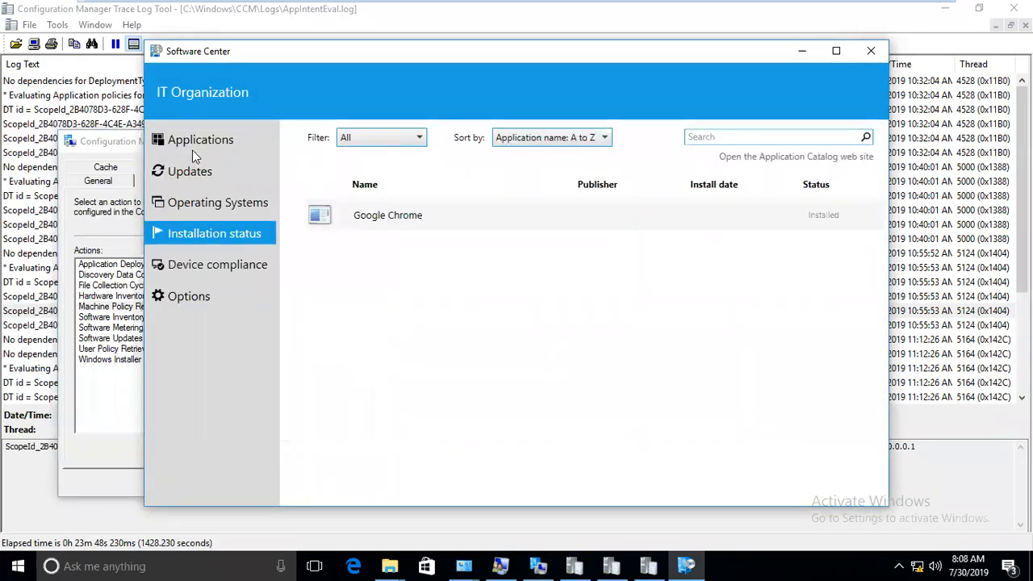
{"action": "left_click", "coordinate": [190, 144]}
{"action": "left_click", "coordinate": [202, 236]}
{"action": "left_click", "coordinate": [205, 143]}
{"action": "left_click", "coordinate": [213, 235]}
{"action": "left_click", "coordinate": [205, 142]}
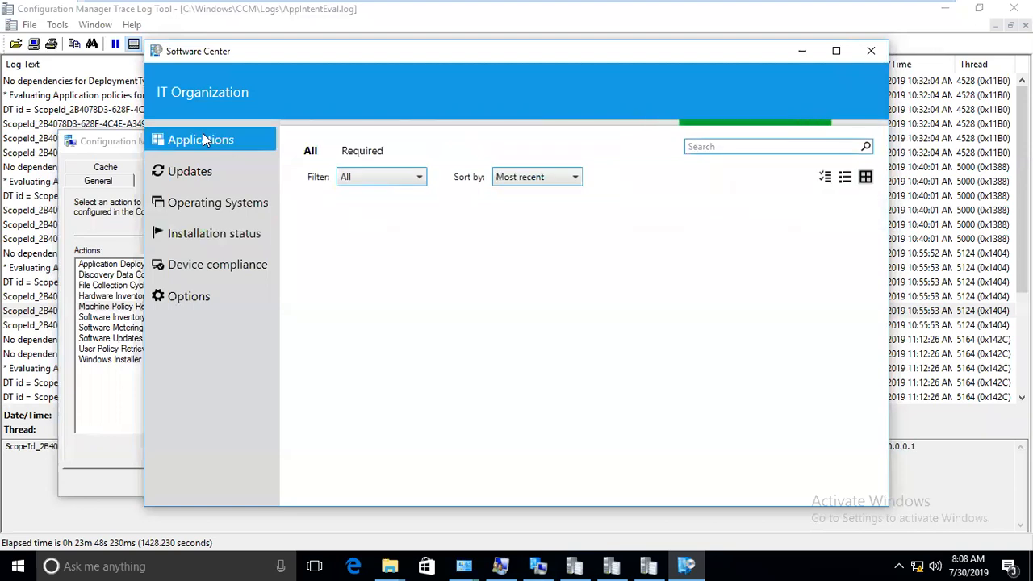
{"action": "left_click", "coordinate": [209, 235]}
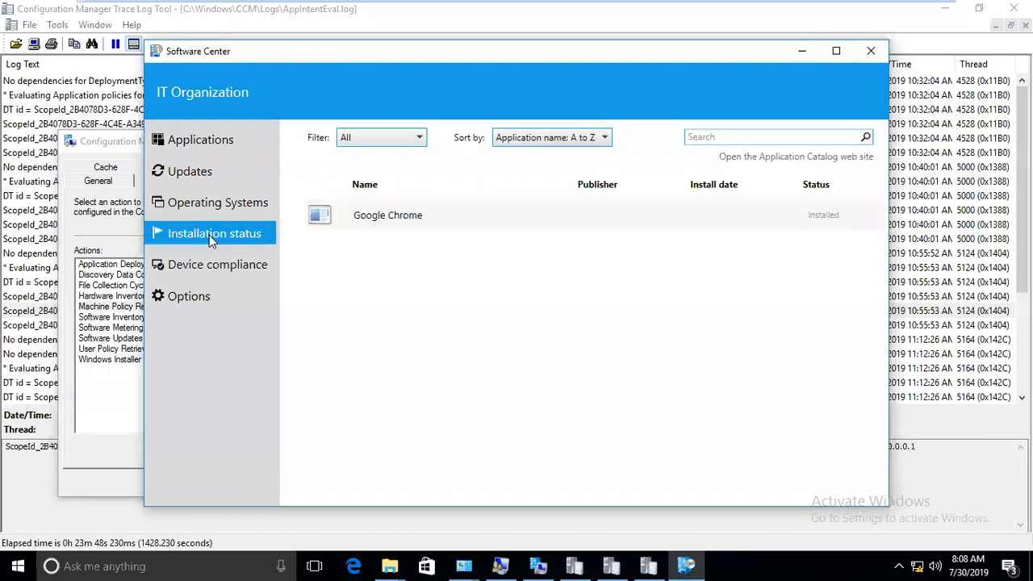
{"action": "left_click", "coordinate": [192, 207]}
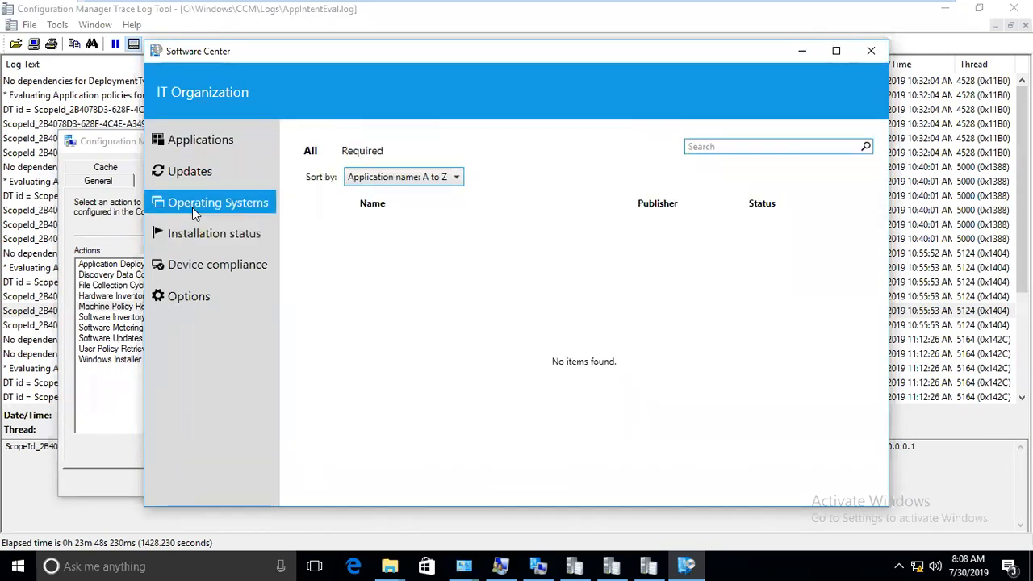
{"action": "left_click", "coordinate": [210, 236]}
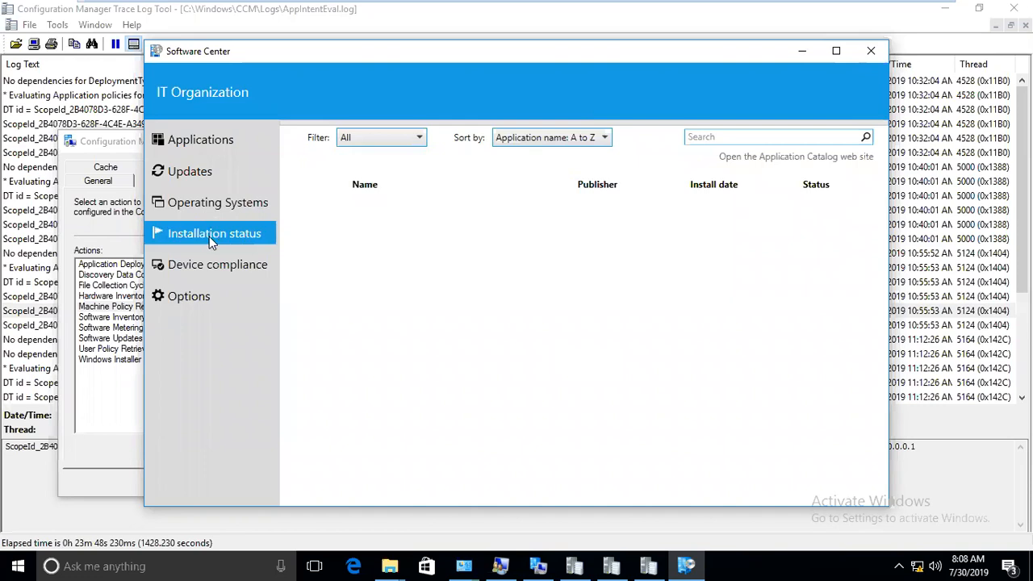
Relaunch Software Center, check Device compliance and Installation Status, and request the Application Catalog site.
{"action": "left_click", "coordinate": [874, 51]}
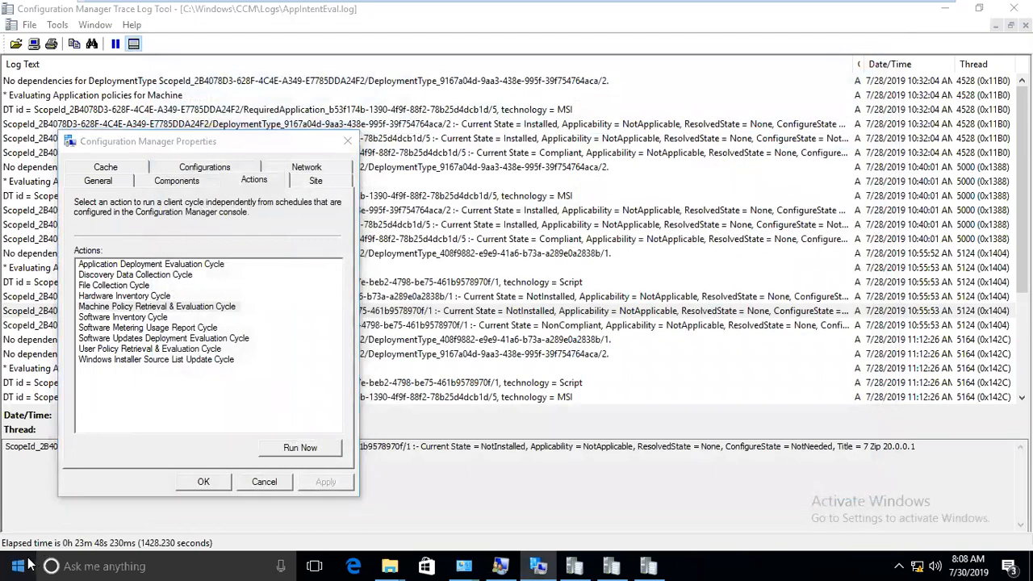
{"action": "left_click", "coordinate": [24, 565]}
{"action": "type", "text": "soft"}
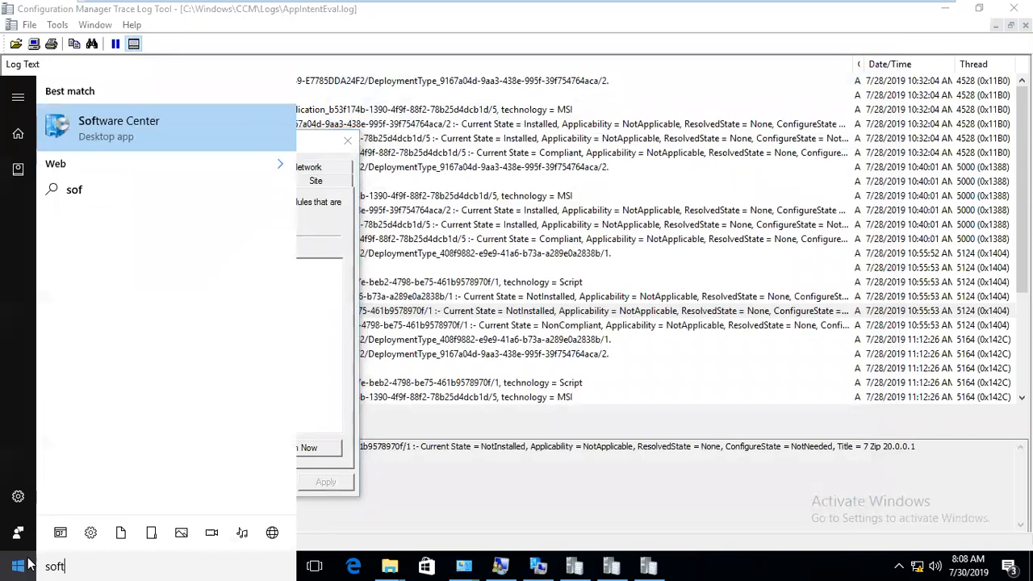
{"action": "key", "text": "Return"}
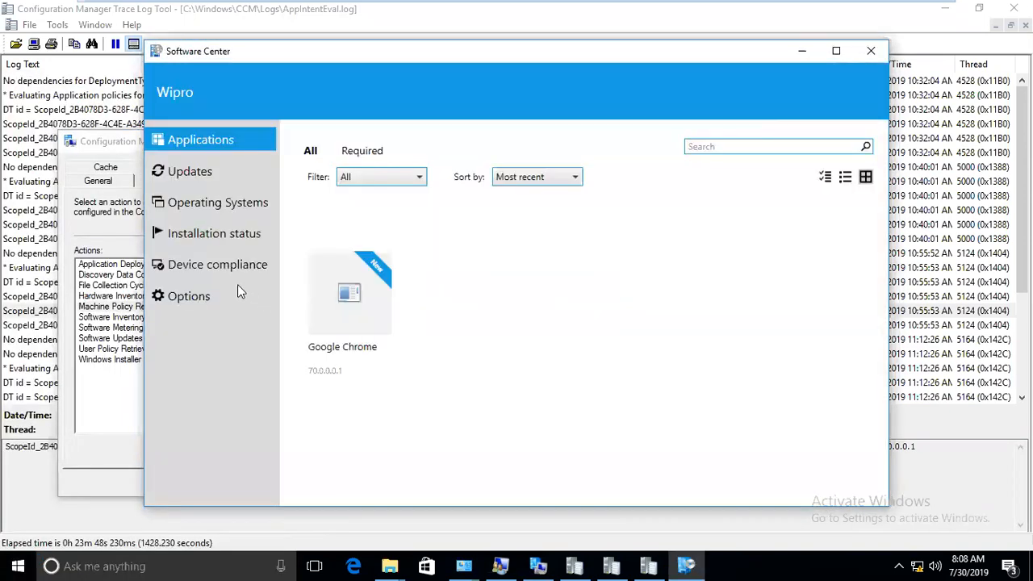
{"action": "left_click", "coordinate": [223, 273]}
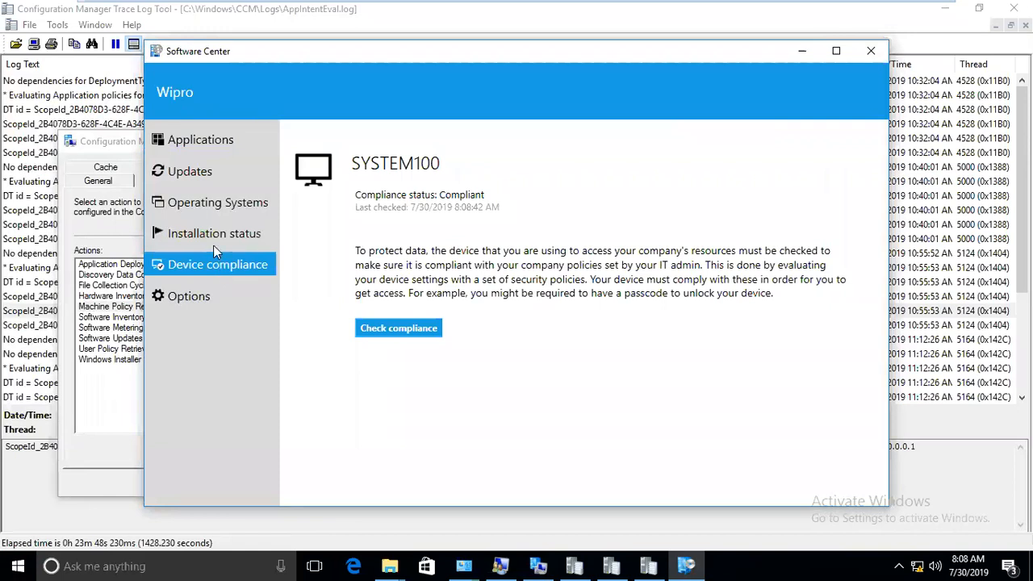
{"action": "left_click", "coordinate": [213, 244]}
{"action": "left_click", "coordinate": [807, 159]}
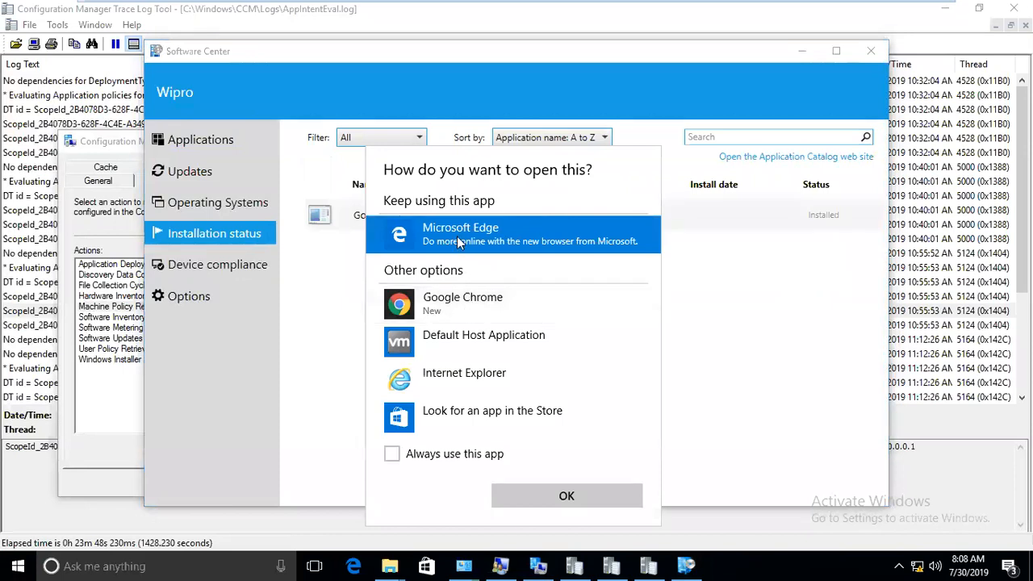
Open the Application Catalog in Internet Explorer and sign in with the admin account and password.
{"action": "left_click", "coordinate": [441, 386]}
{"action": "left_click", "coordinate": [557, 494]}
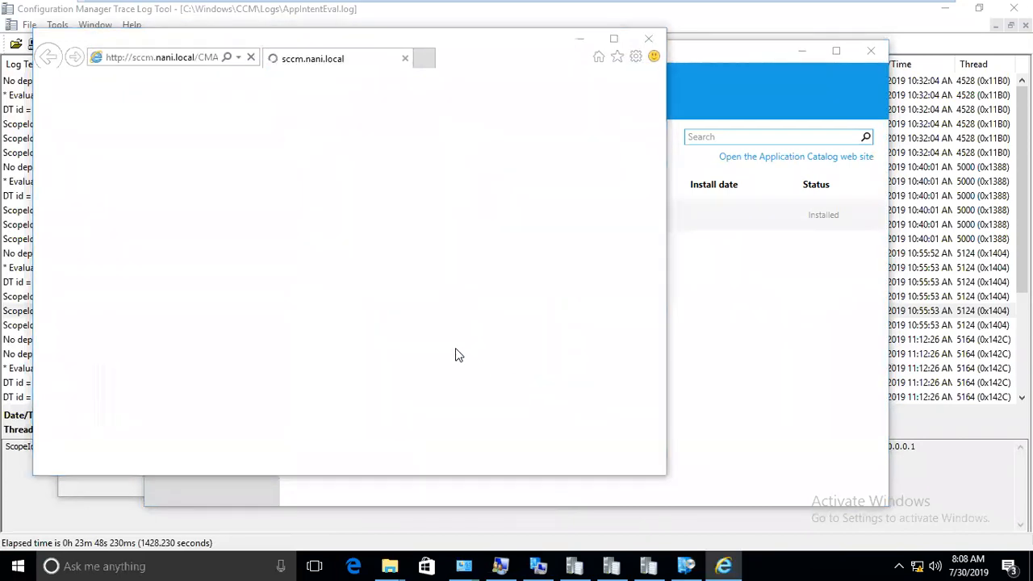
{"action": "type", "text": "sccv"}
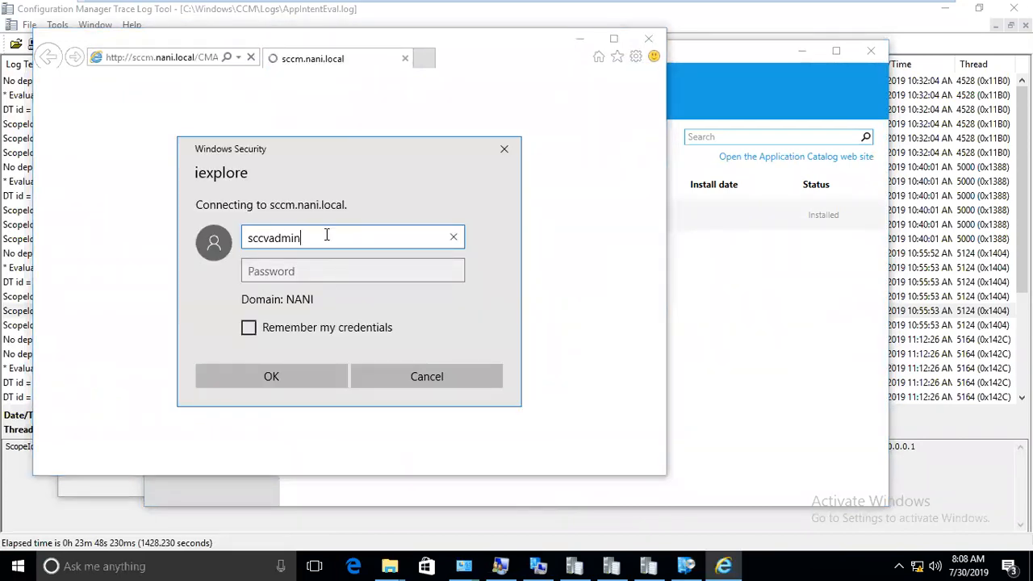
{"action": "type", "text": "admi"}
{"action": "key", "text": "BackSpace"}
{"action": "key", "text": "BackSpace"}
{"action": "key", "text": "BackSpace"}
{"action": "type", "text": "dmin"}
{"action": "key", "text": "Tab"}
{"action": "type", "text": "••••••"}
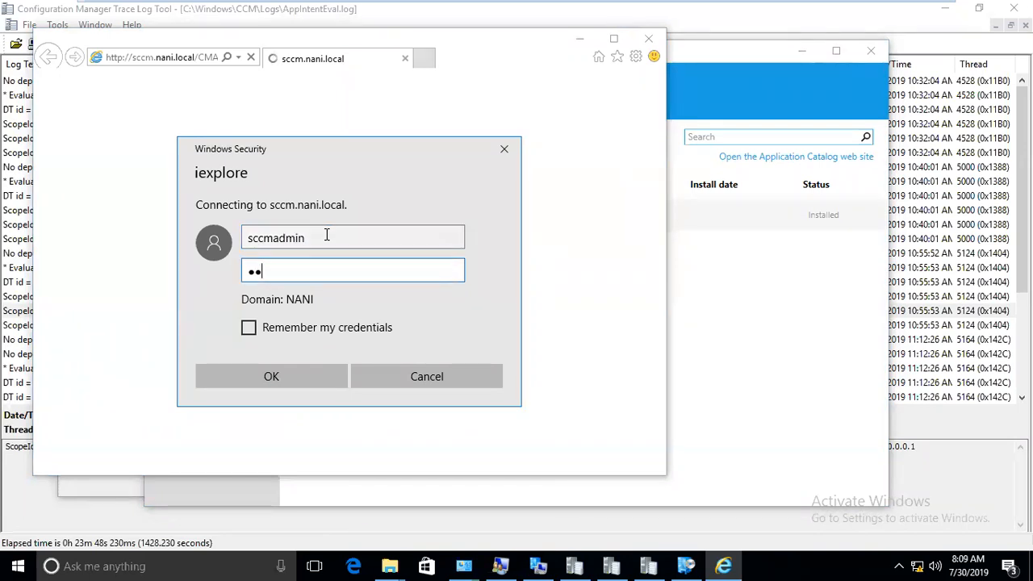
{"action": "type", "text": "••••"}
{"action": "key", "text": "Return"}
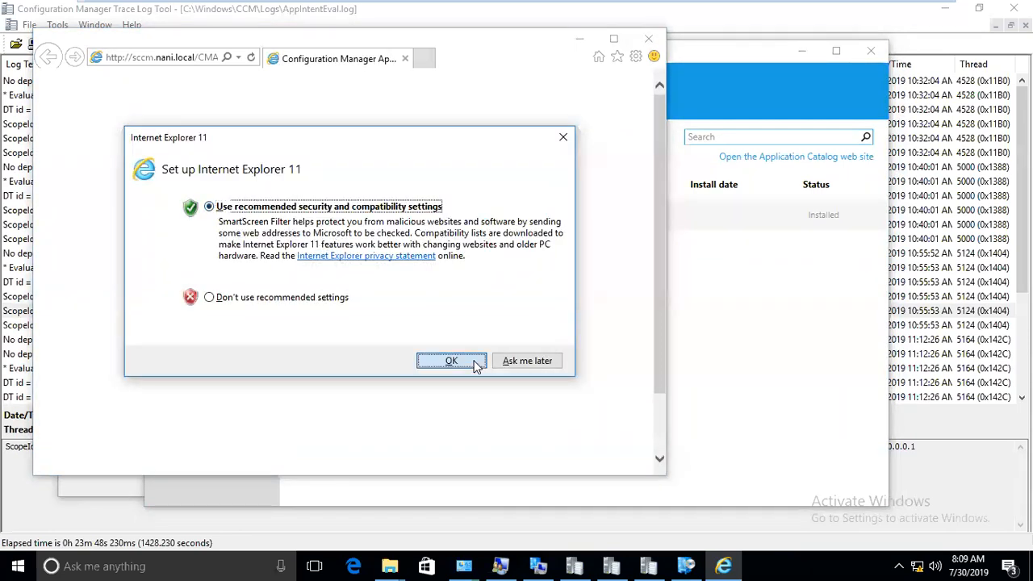
Accept recommended browser settings, follow the Silverlight link, and compare the catalog and Microsoft tabs.
{"action": "left_click", "coordinate": [477, 362]}
{"action": "left_click", "coordinate": [272, 196]}
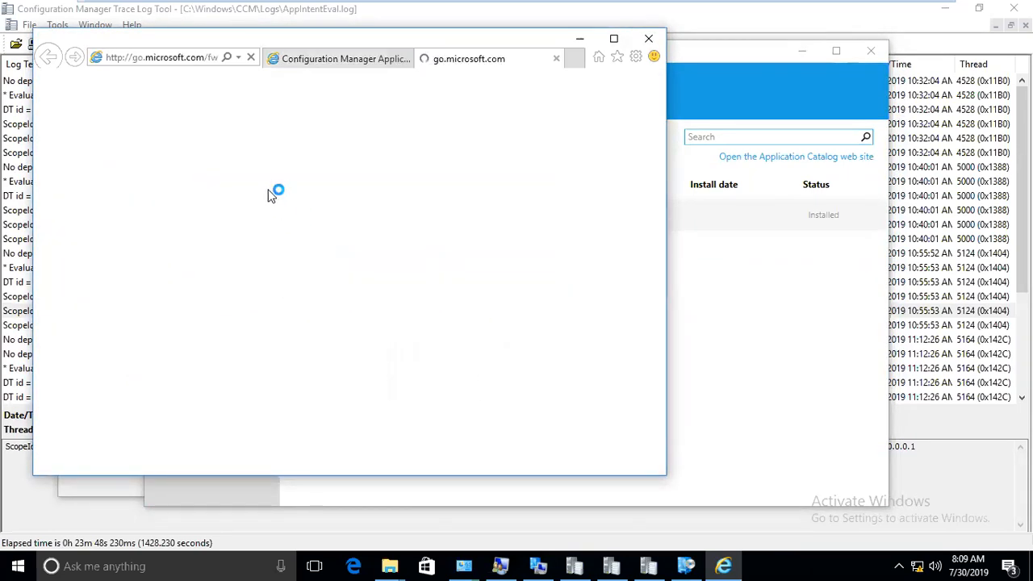
{"action": "left_click", "coordinate": [313, 62]}
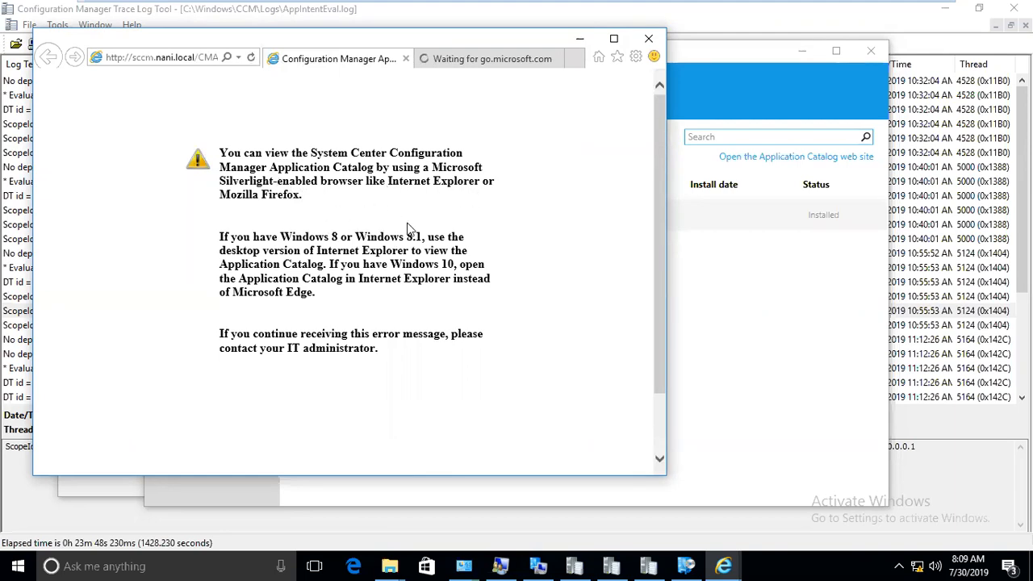
{"action": "left_click", "coordinate": [438, 59]}
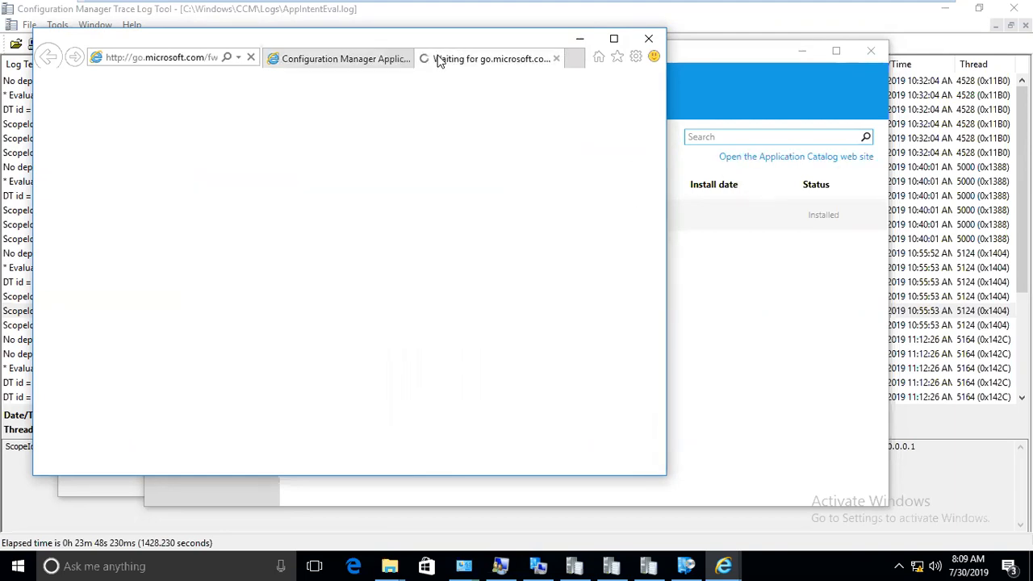
{"action": "left_click", "coordinate": [363, 64]}
{"action": "left_click", "coordinate": [451, 64]}
{"action": "left_click", "coordinate": [363, 64]}
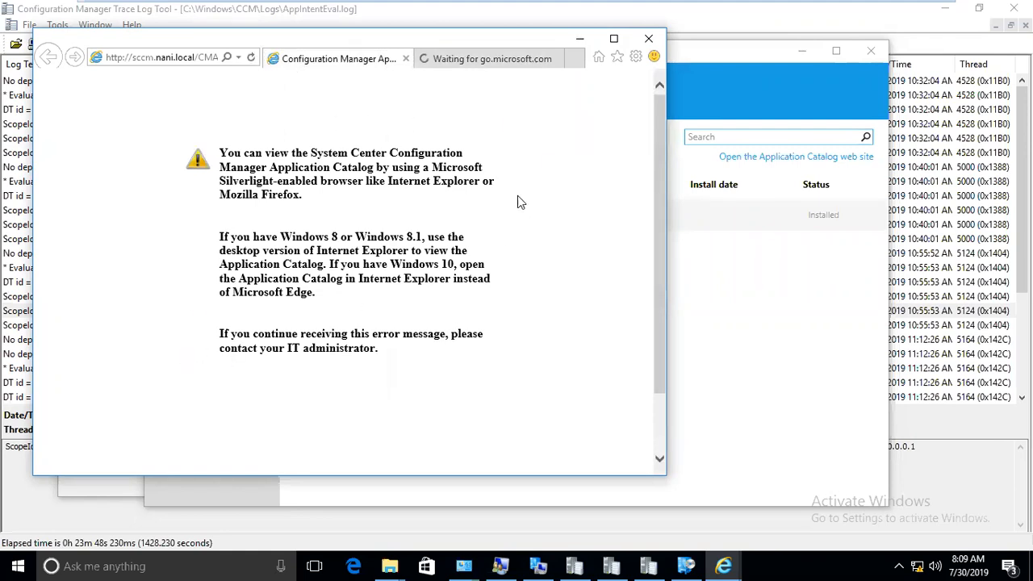
{"action": "left_click", "coordinate": [484, 58]}
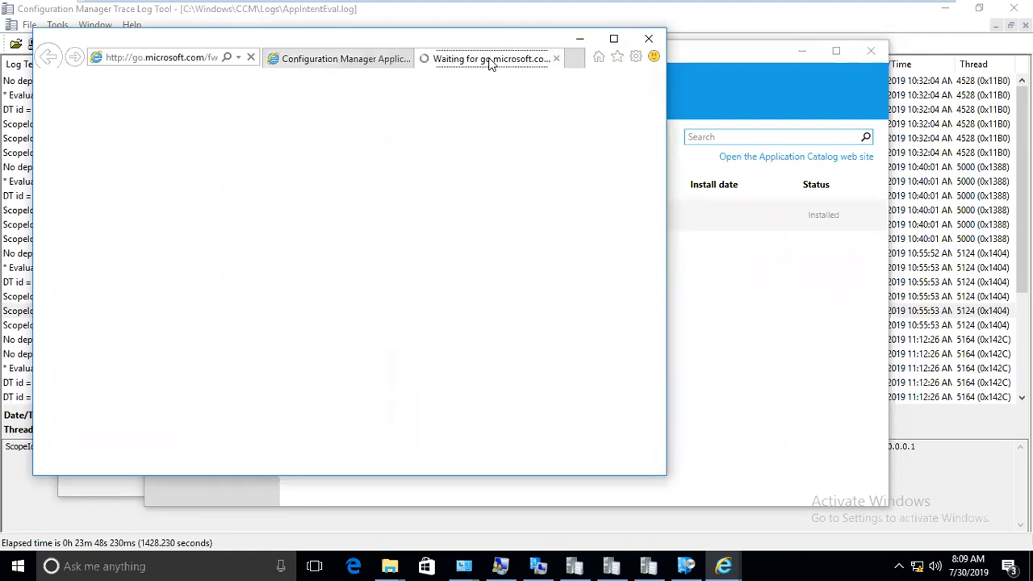
{"action": "left_click", "coordinate": [363, 65]}
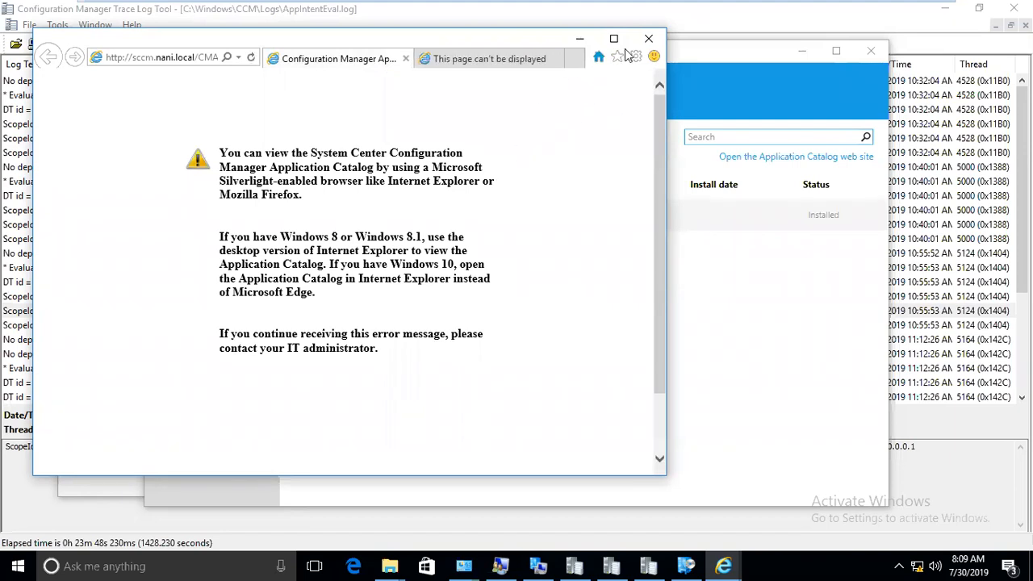
{"action": "left_click", "coordinate": [488, 60]}
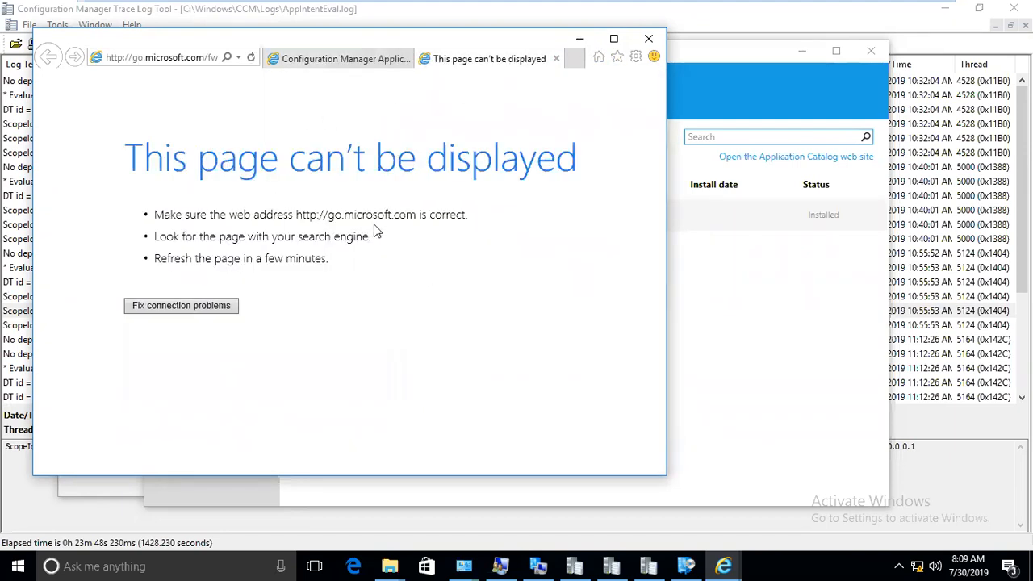
Close all Internet Explorer tabs and reopen the Application Catalog web site from Software Center.
{"action": "left_click", "coordinate": [649, 38]}
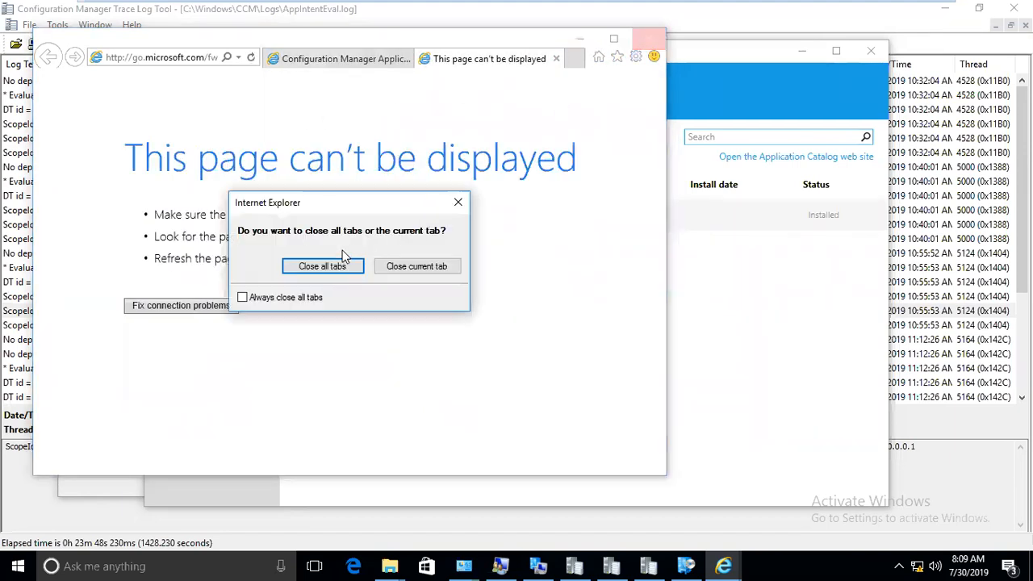
{"action": "left_click", "coordinate": [323, 267]}
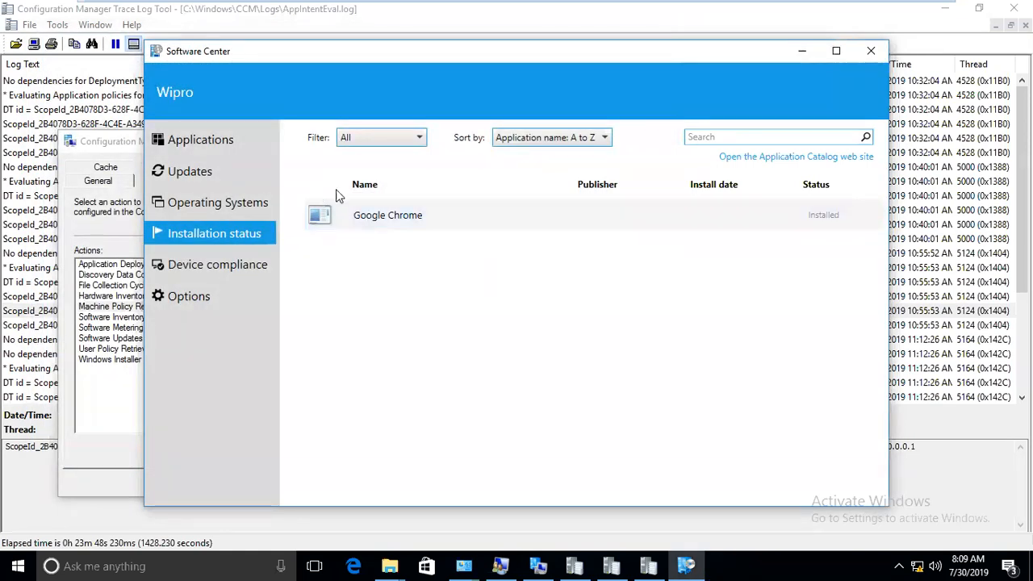
{"action": "left_click", "coordinate": [774, 164]}
{"action": "mouse_move", "coordinate": [707, 7]}
On the SCCM server, go to Software Library > Applications > Application > Google and select Chrome 70.0.0.01.
{"action": "mouse_move", "coordinate": [667, 13]}
{"action": "left_click", "coordinate": [579, 11]}
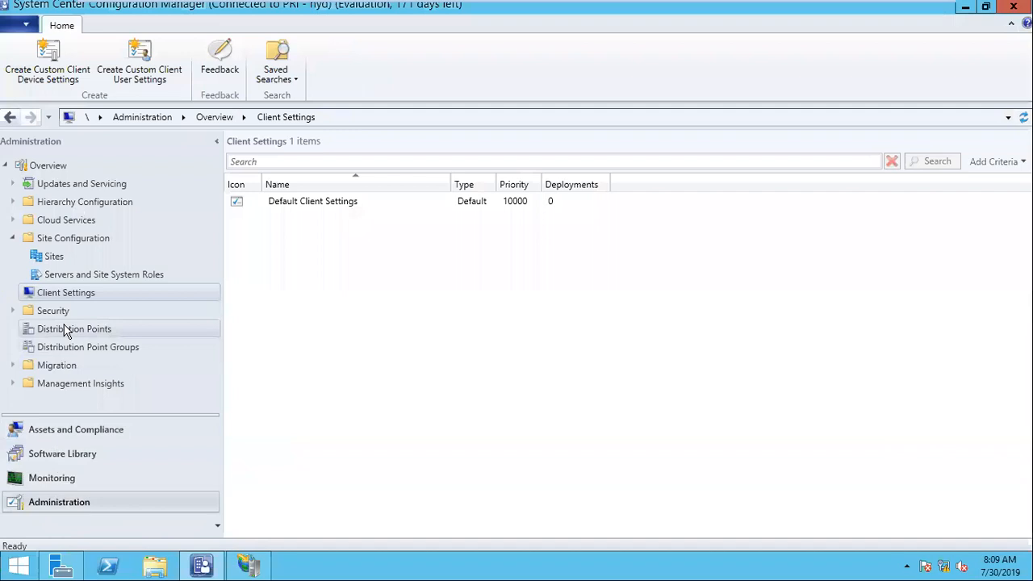
{"action": "left_click", "coordinate": [71, 204]}
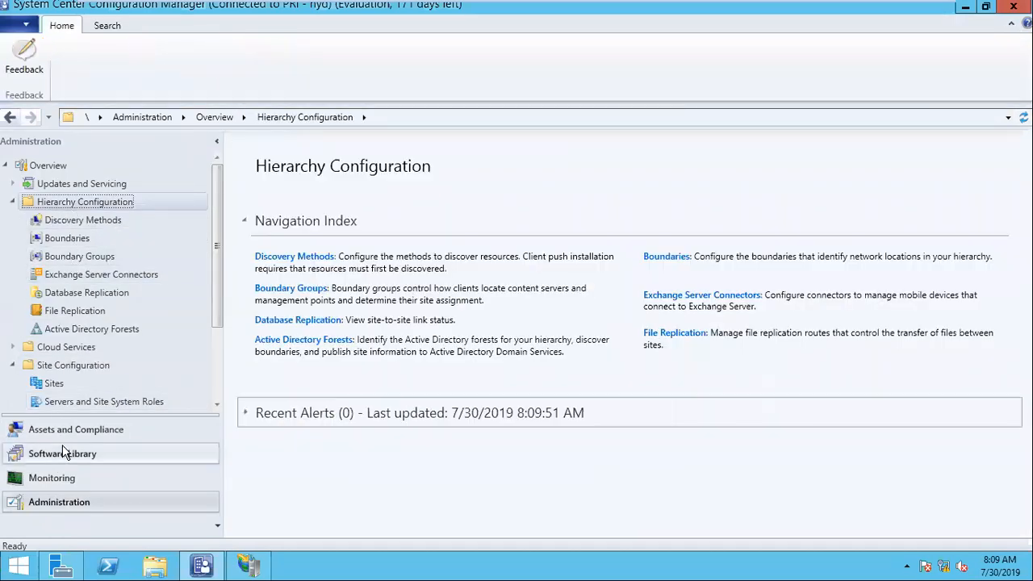
{"action": "left_click", "coordinate": [65, 454]}
{"action": "left_click", "coordinate": [71, 202]}
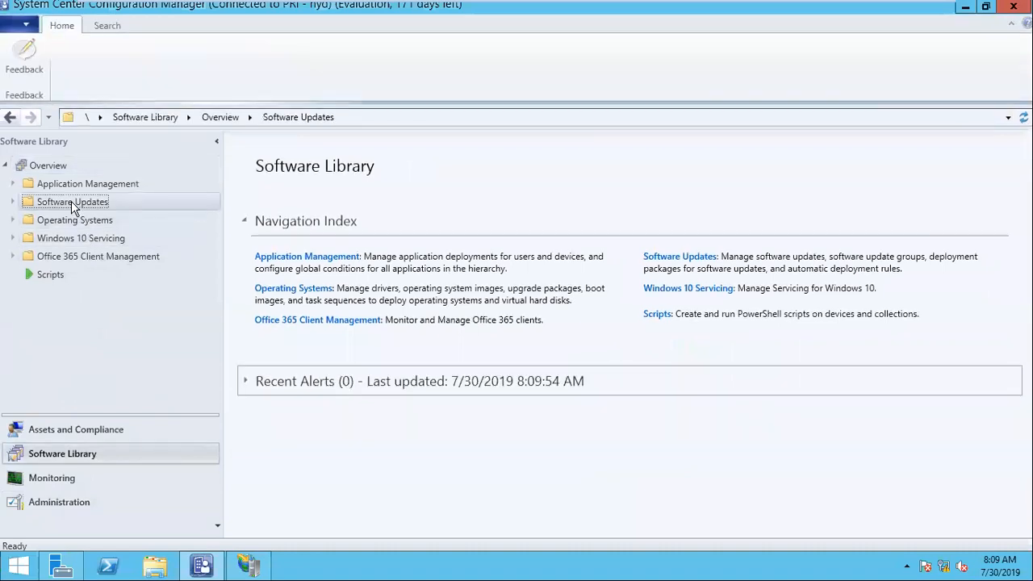
{"action": "left_click", "coordinate": [64, 185]}
{"action": "left_click", "coordinate": [66, 208]}
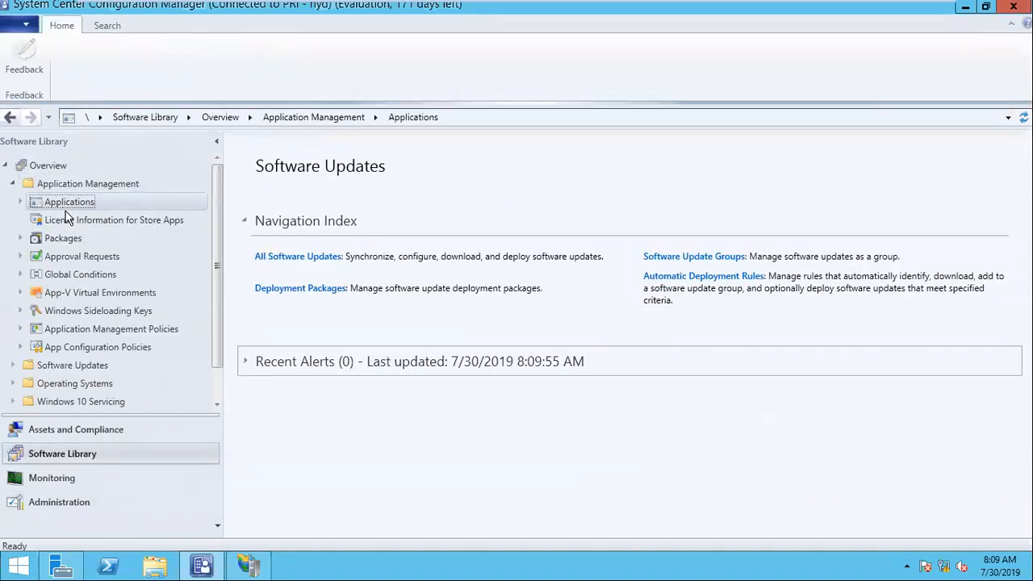
{"action": "left_click", "coordinate": [69, 220]}
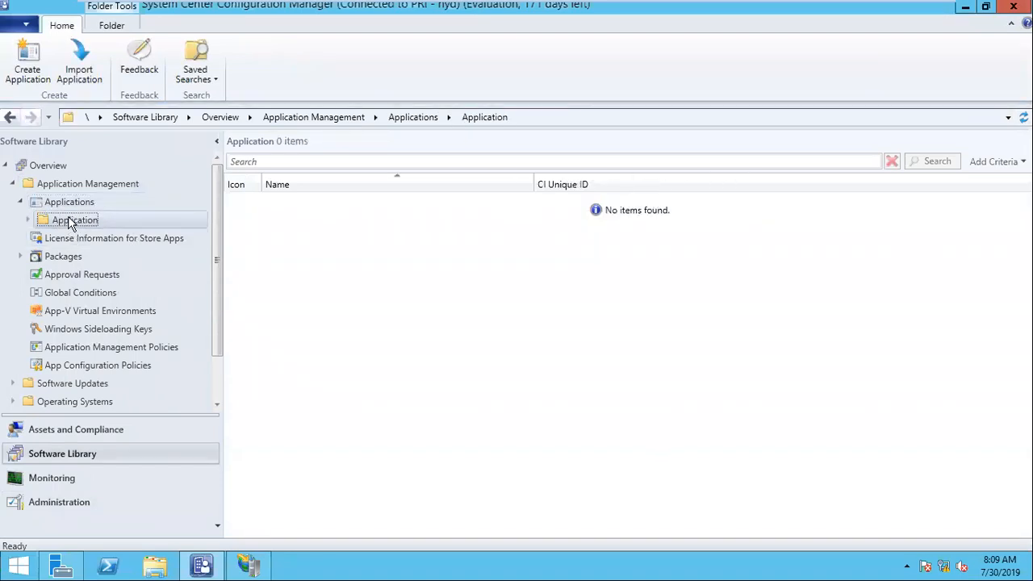
{"action": "double_click", "coordinate": [71, 223]}
{"action": "left_click", "coordinate": [74, 238]}
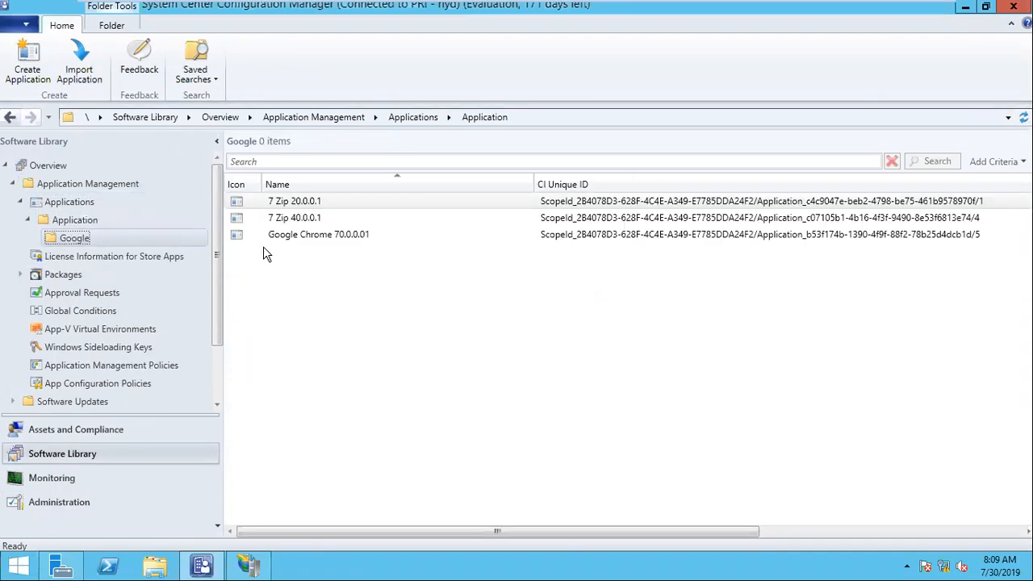
{"action": "left_click", "coordinate": [317, 237]}
Review the All Users deployment's content and purpose properties on the Deployments tab, then cancel.
{"action": "left_click", "coordinate": [387, 532]}
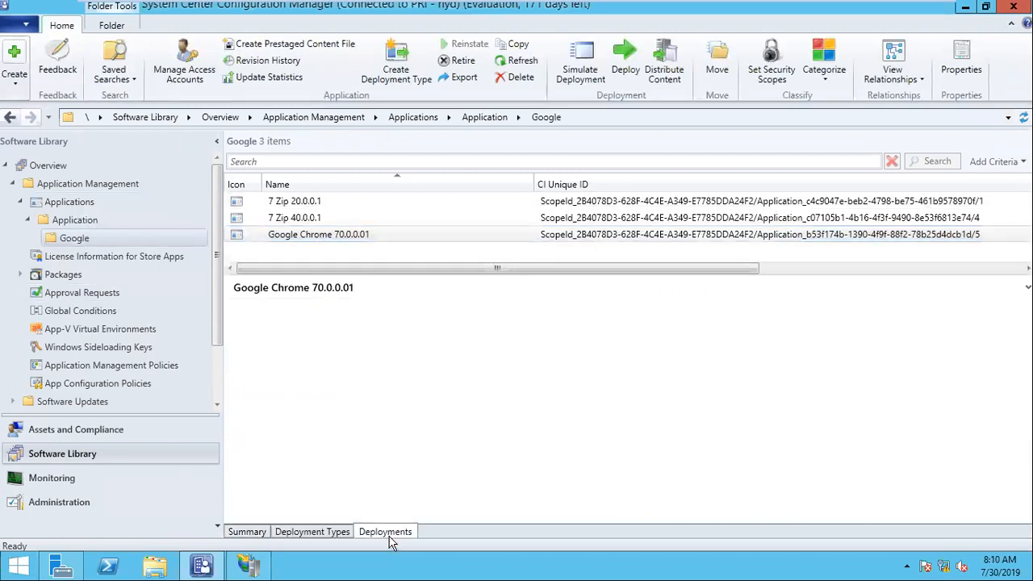
{"action": "right_click", "coordinate": [301, 329]}
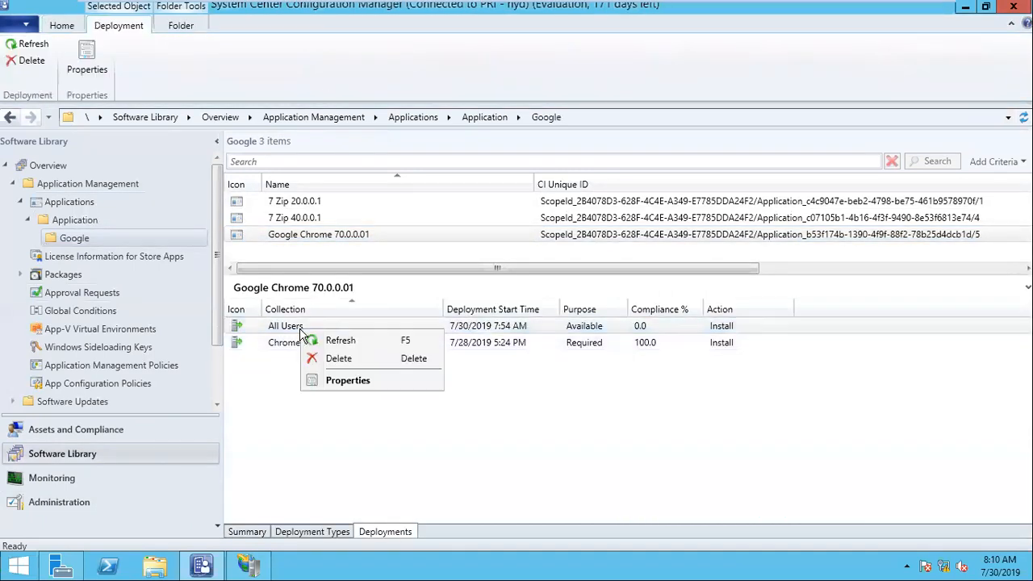
{"action": "left_click", "coordinate": [348, 380]}
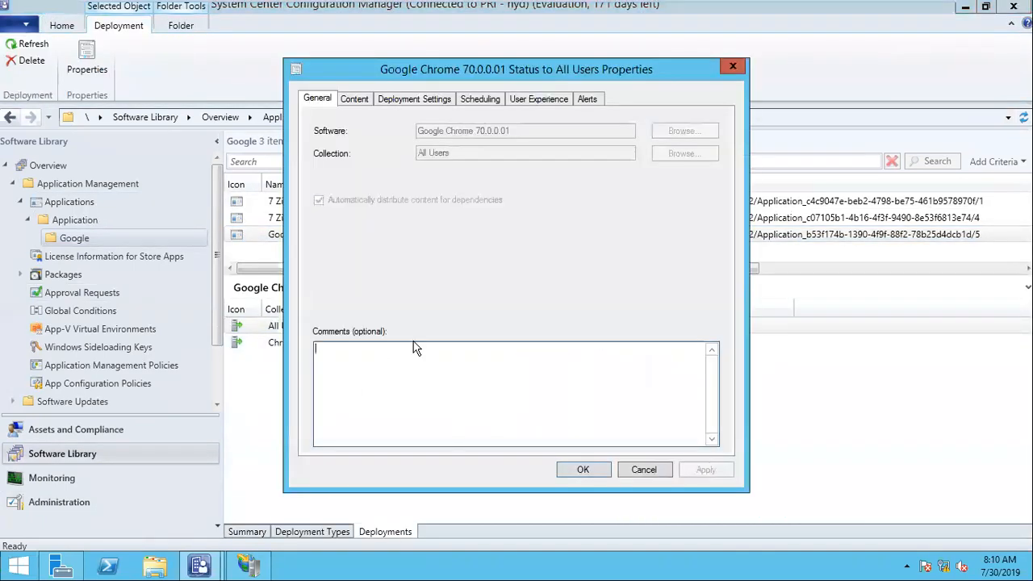
{"action": "left_click", "coordinate": [360, 103]}
{"action": "left_click", "coordinate": [414, 100]}
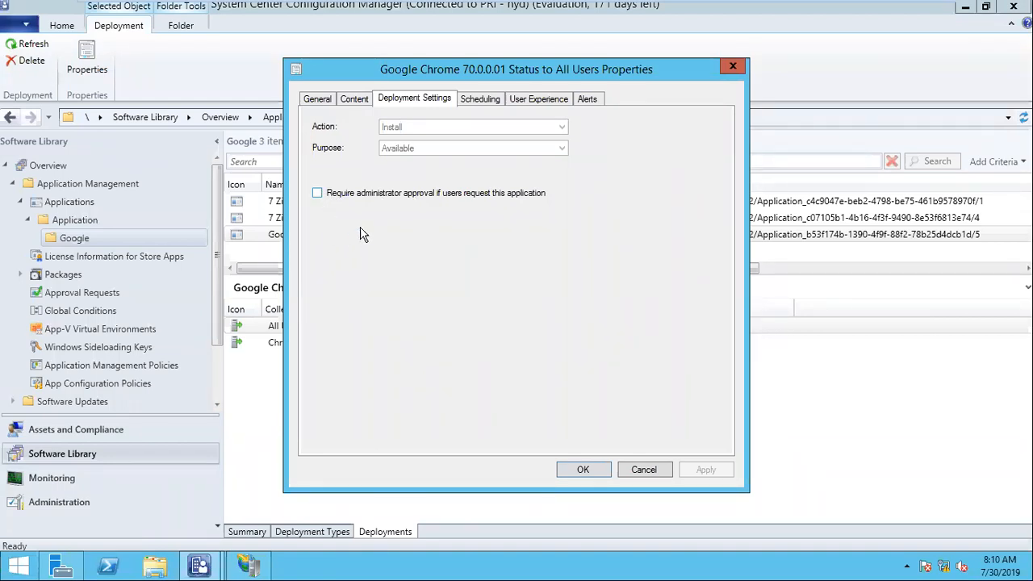
{"action": "left_click", "coordinate": [625, 470]}
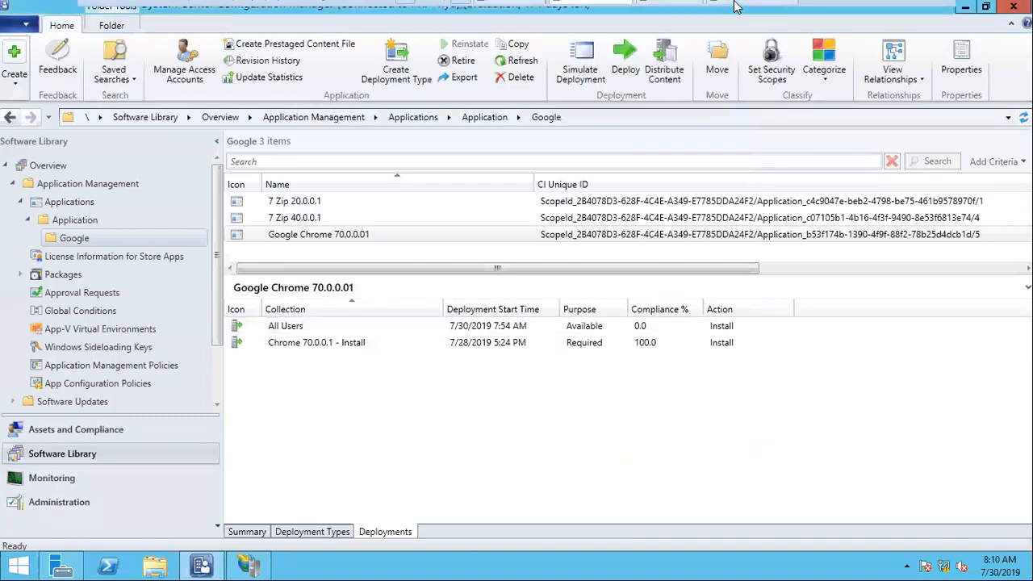
{"action": "mouse_move", "coordinate": [696, 14]}
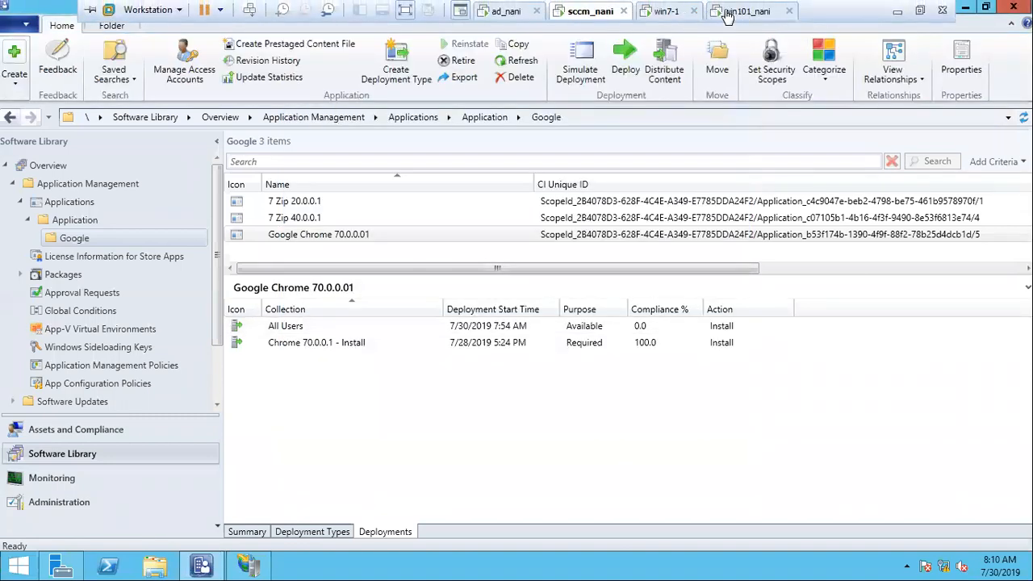
On win7-1, view Google Chrome 70.0.0.1's Available details in Software Center, then return to sccm_nani.
{"action": "left_click", "coordinate": [755, 12]}
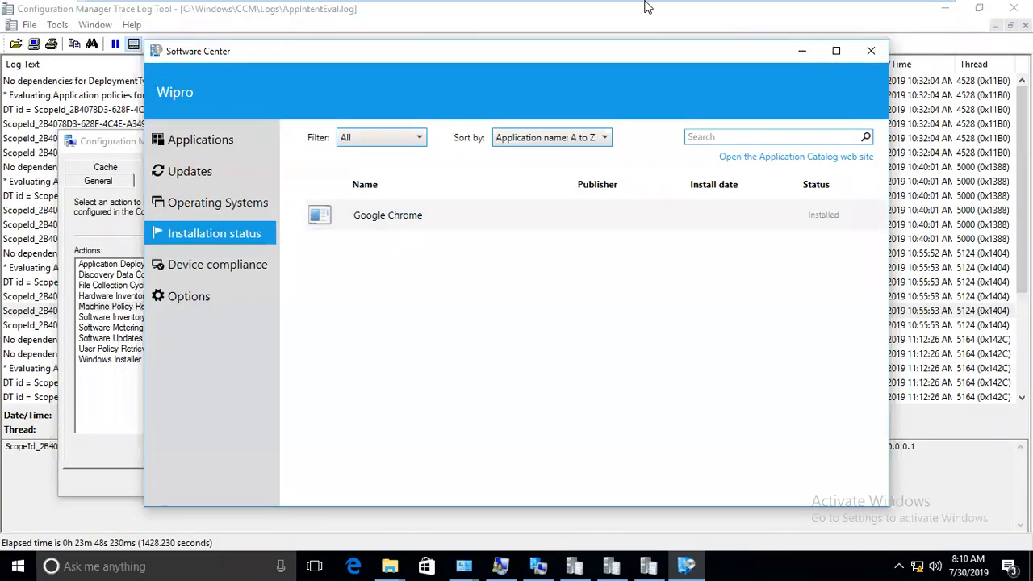
{"action": "left_click", "coordinate": [668, 11]}
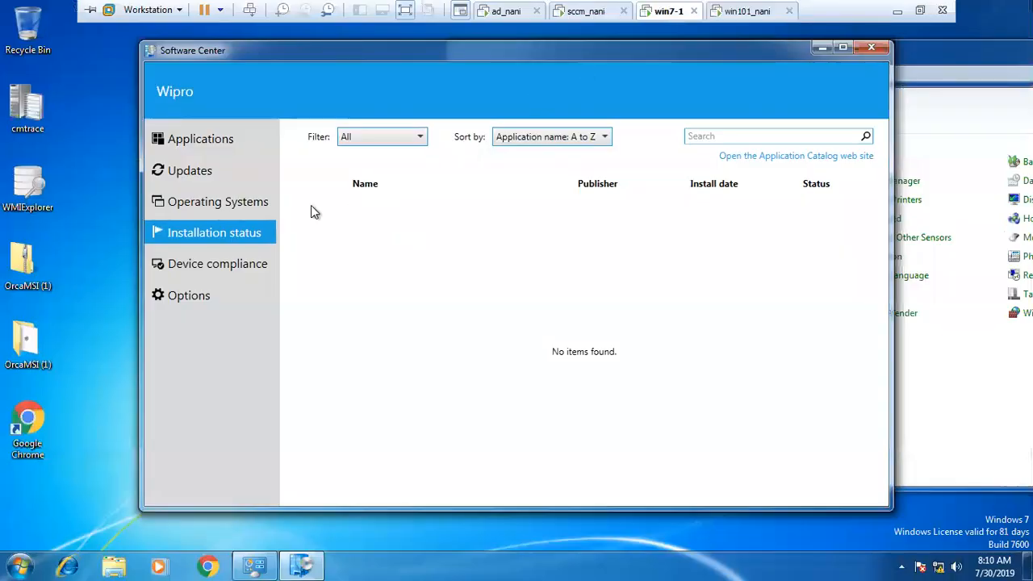
{"action": "left_click", "coordinate": [208, 148]}
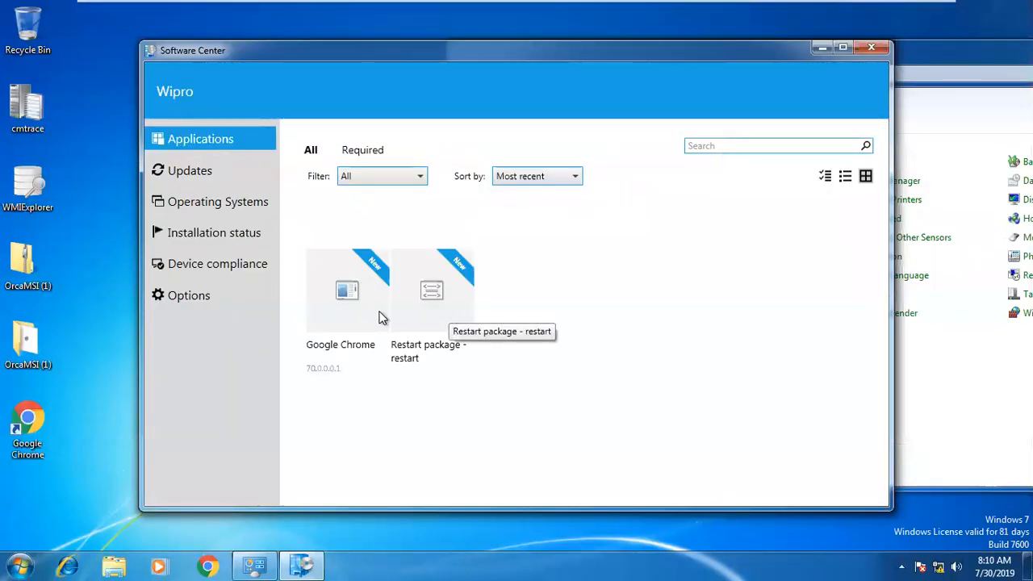
{"action": "left_click", "coordinate": [382, 318]}
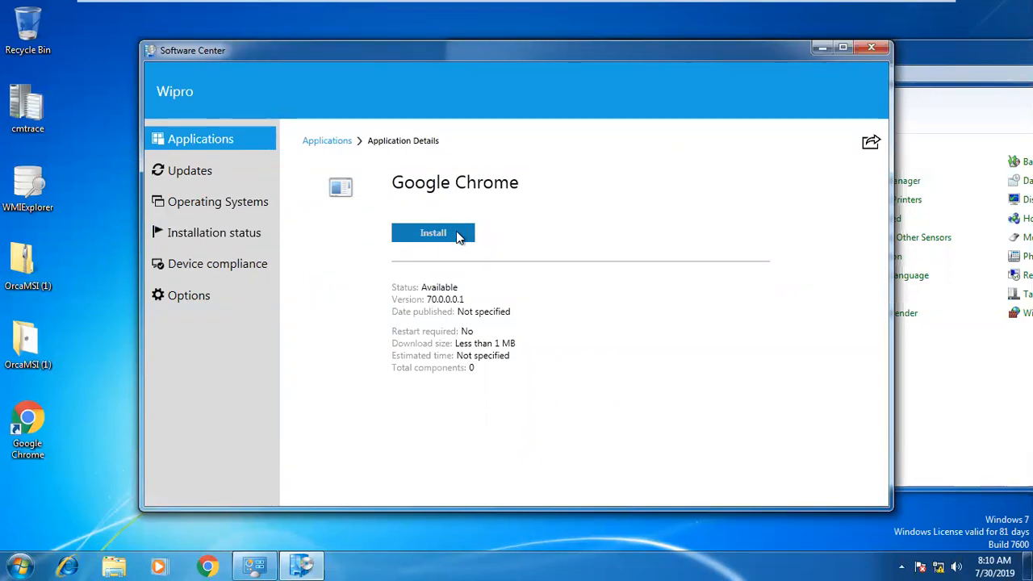
{"action": "mouse_move", "coordinate": [617, 3]}
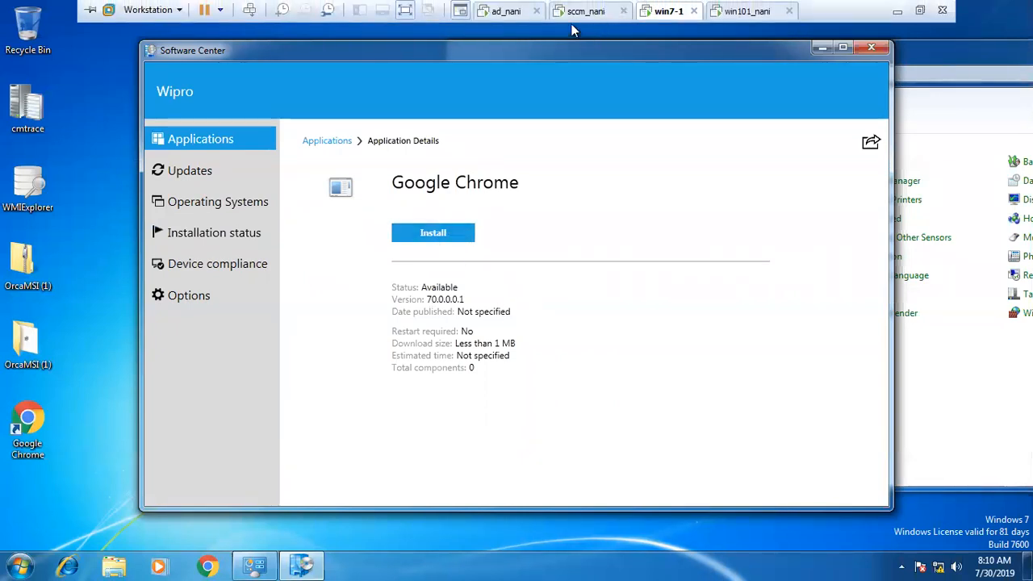
{"action": "left_click", "coordinate": [584, 12]}
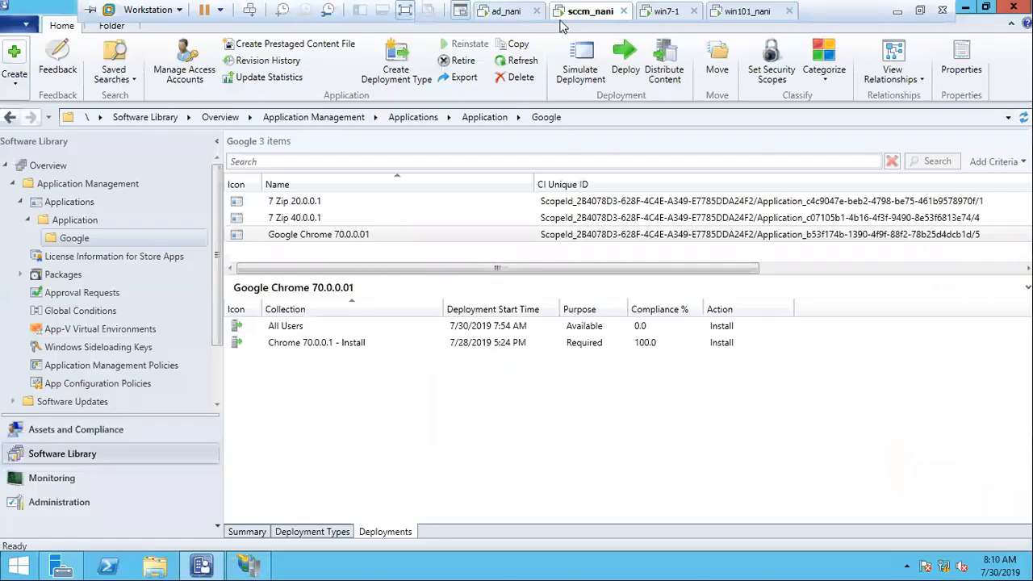
Open Approval Requests under Application Management and confirm the list has 0 items.
{"action": "left_click", "coordinate": [85, 295]}
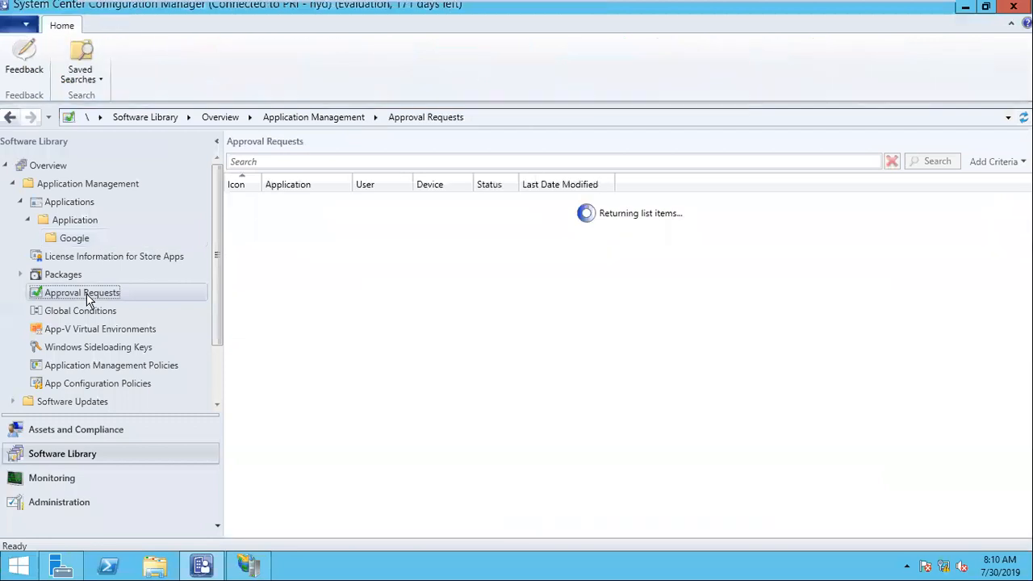
{"action": "right_click", "coordinate": [297, 212]}
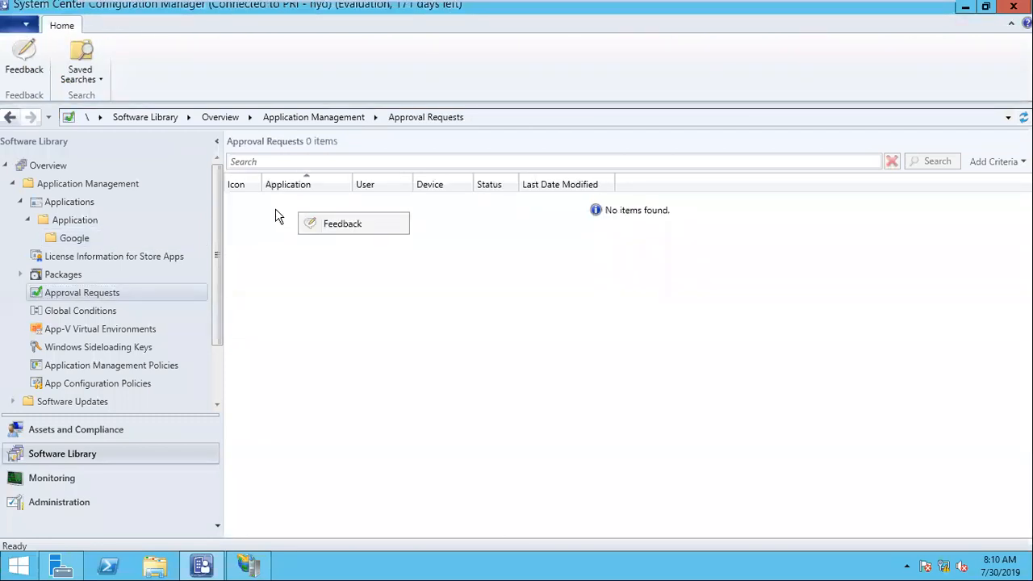
{"action": "left_click", "coordinate": [282, 232]}
{"action": "mouse_move", "coordinate": [511, 6]}
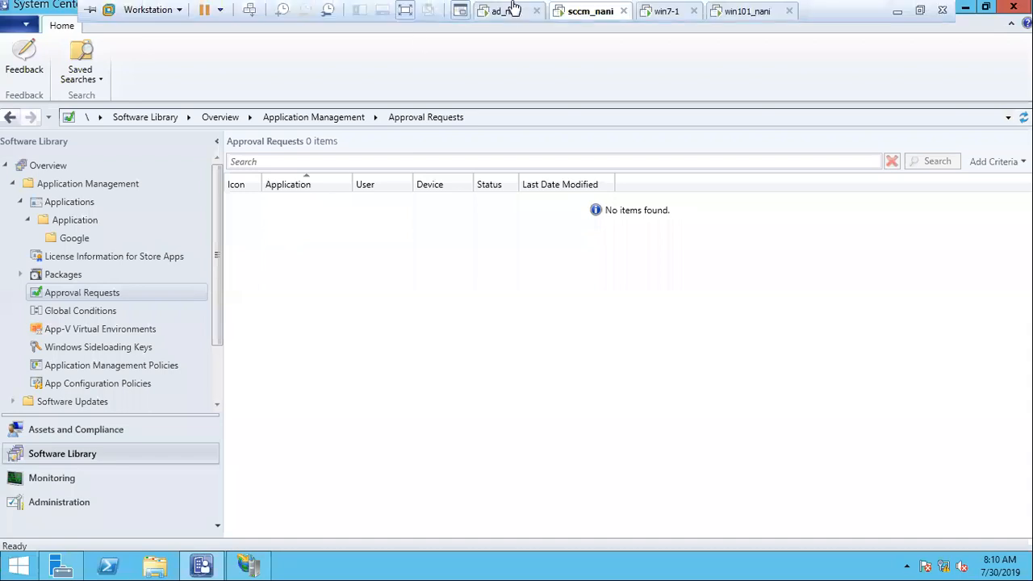
On win7-1, check Software Center, then launch Programs and Features with appwiz.cpl.
{"action": "left_click", "coordinate": [657, 17]}
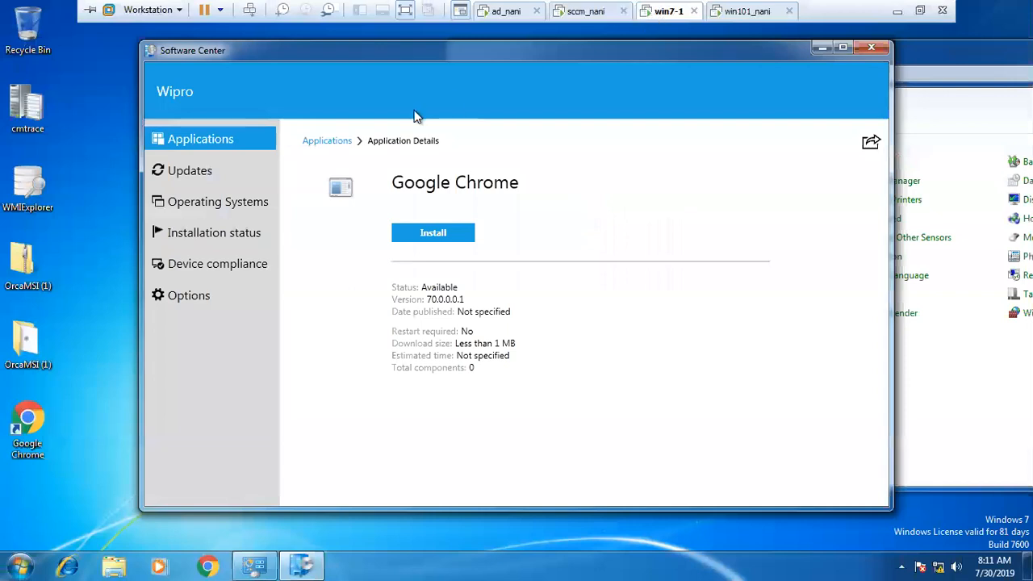
{"action": "left_click", "coordinate": [226, 170]}
{"action": "left_click", "coordinate": [218, 141]}
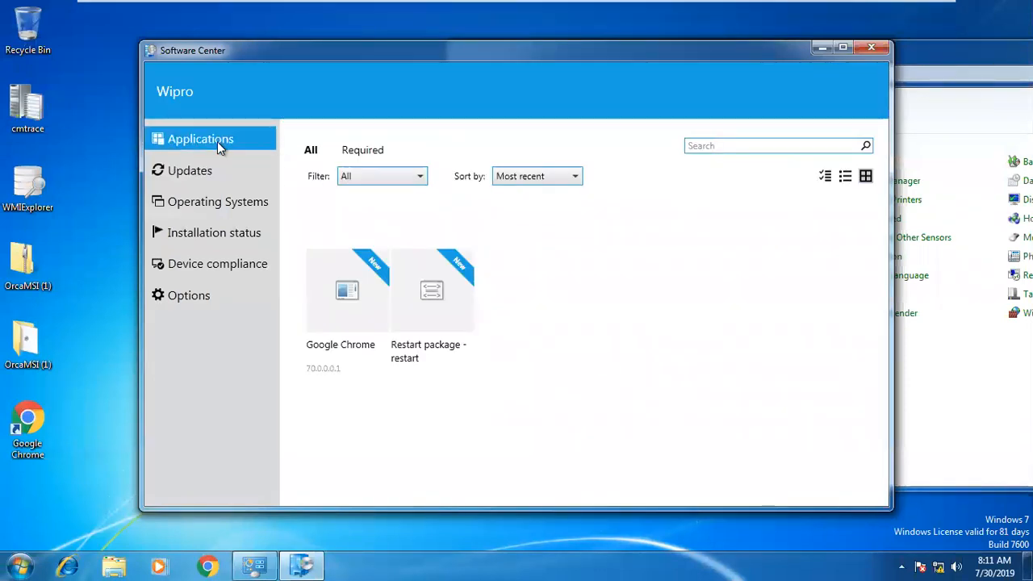
{"action": "left_click", "coordinate": [10, 563]}
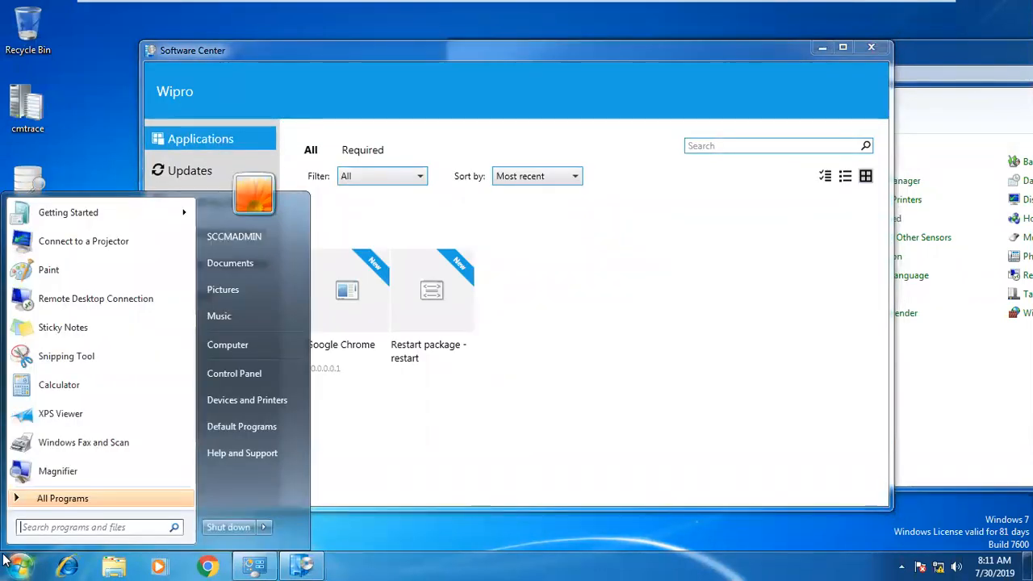
{"action": "type", "text": "zip"}
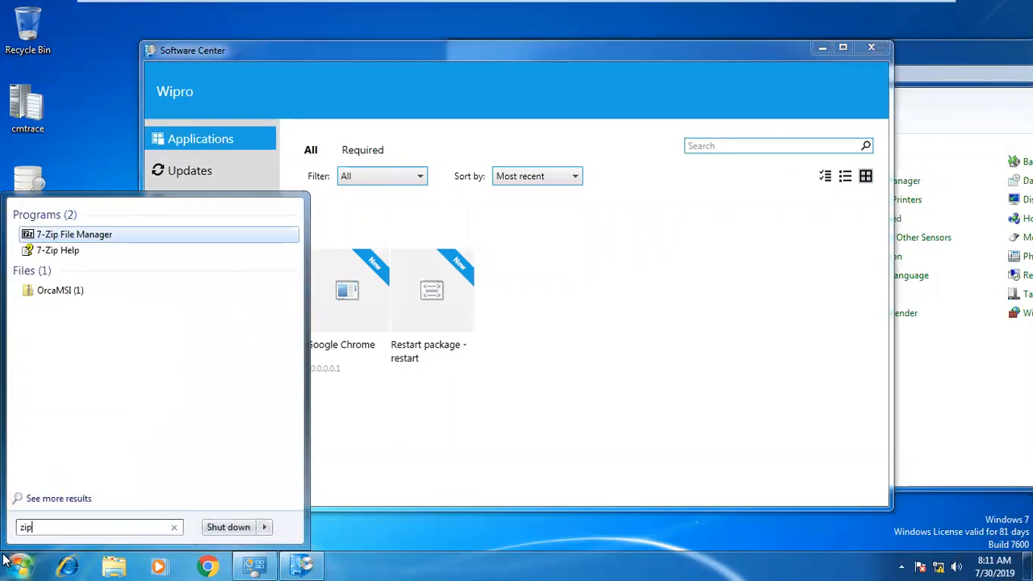
{"action": "left_click", "coordinate": [18, 563]}
{"action": "left_click", "coordinate": [18, 561]}
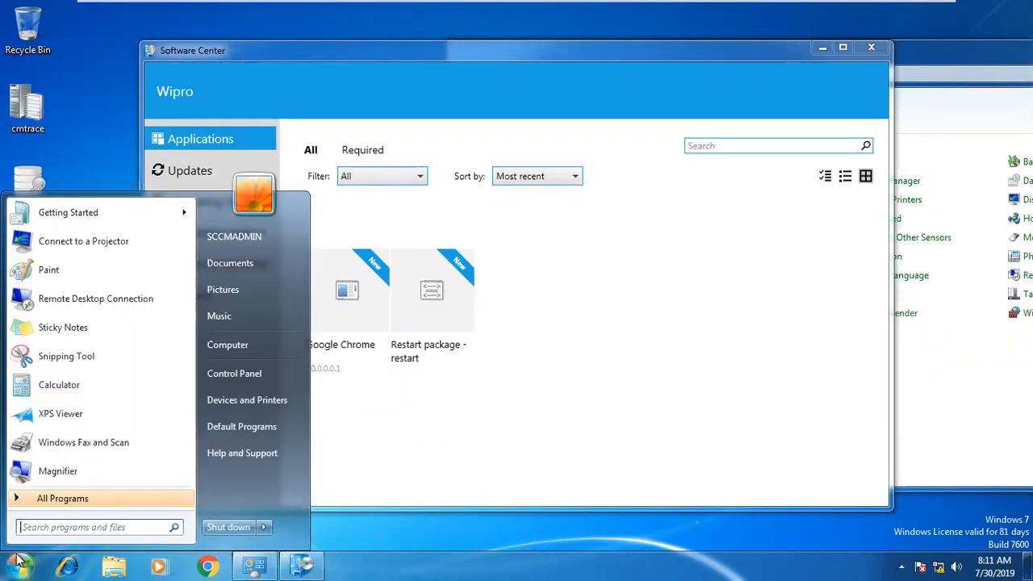
{"action": "type", "text": "appwizp"}
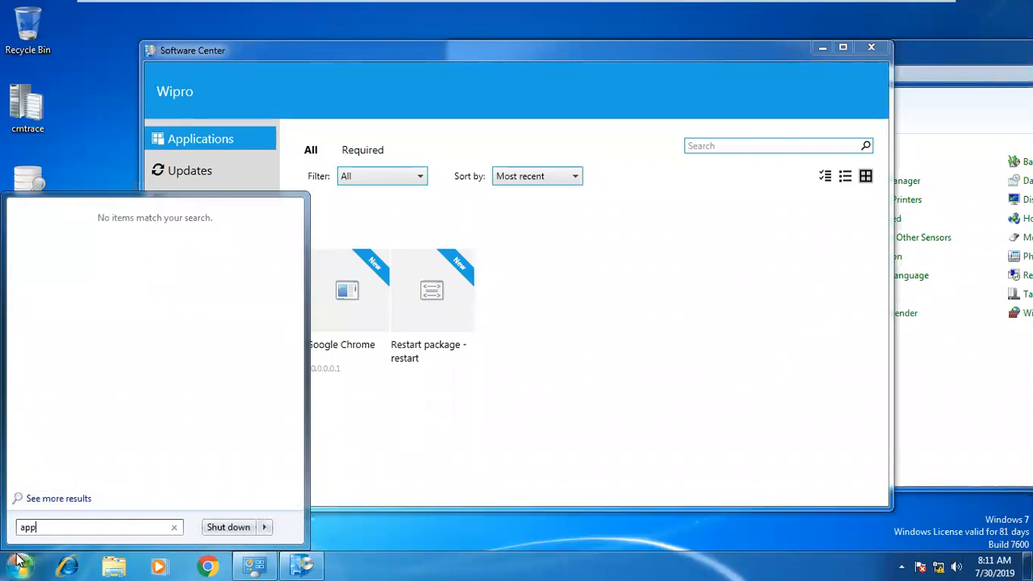
{"action": "type", "text": "z.cpl"}
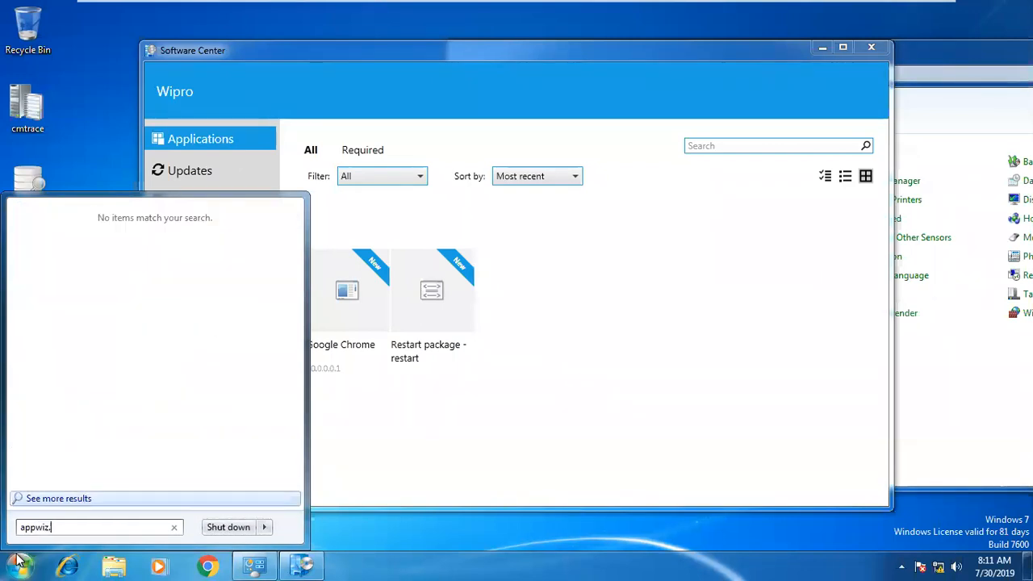
{"action": "key", "text": "Return"}
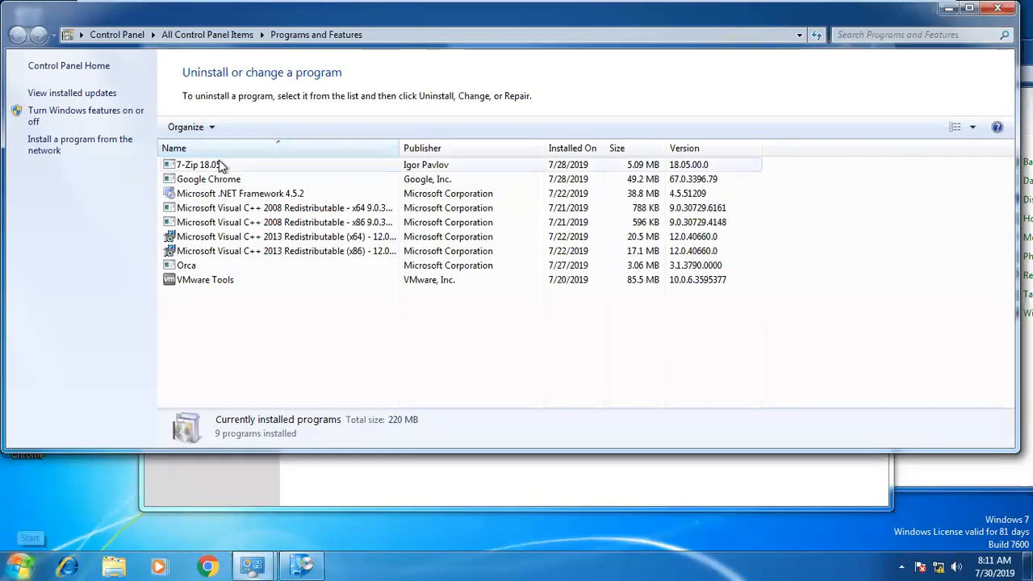
Uninstall 7-Zip 18.05, confirming Yes, then switch back to the SCCM server.
{"action": "left_click", "coordinate": [234, 165]}
{"action": "left_click", "coordinate": [249, 131]}
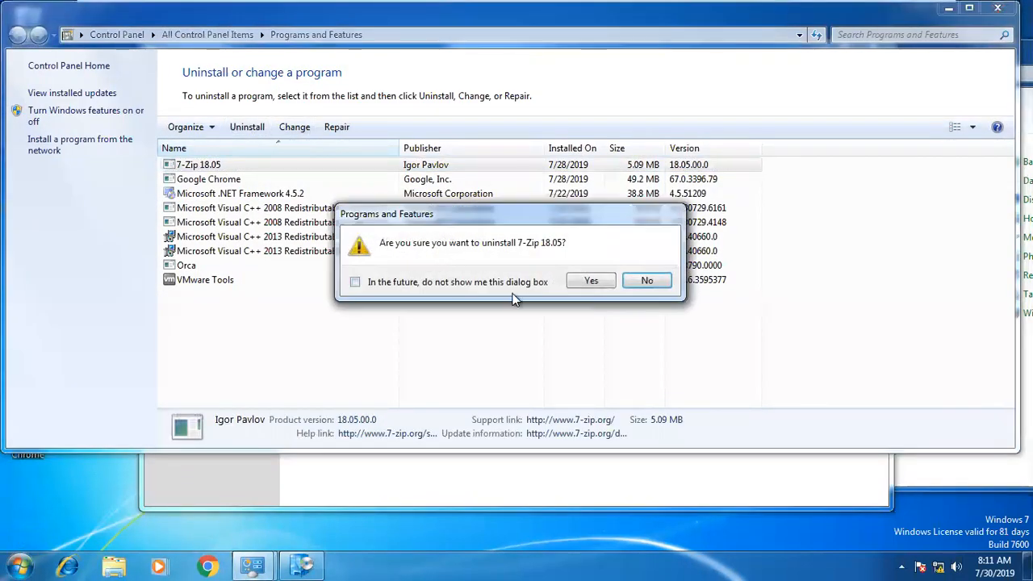
{"action": "left_click", "coordinate": [587, 280]}
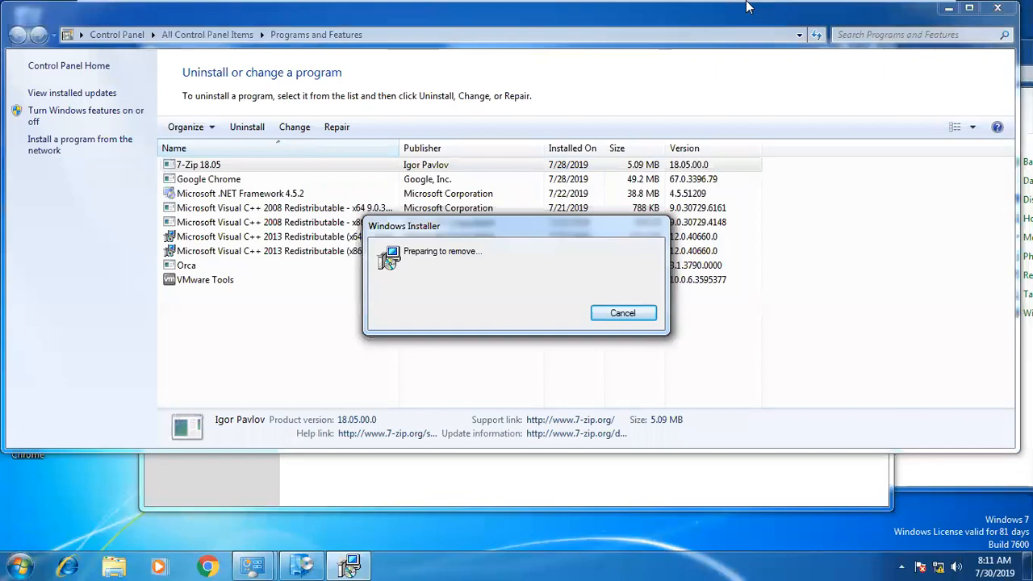
{"action": "mouse_move", "coordinate": [671, 18]}
{"action": "left_click", "coordinate": [521, 11]}
{"action": "left_click", "coordinate": [583, 12]}
Browse the Application and Google folders and start the Deploy wizard for 7 Zip 20.0.0.1.
{"action": "left_click", "coordinate": [108, 200]}
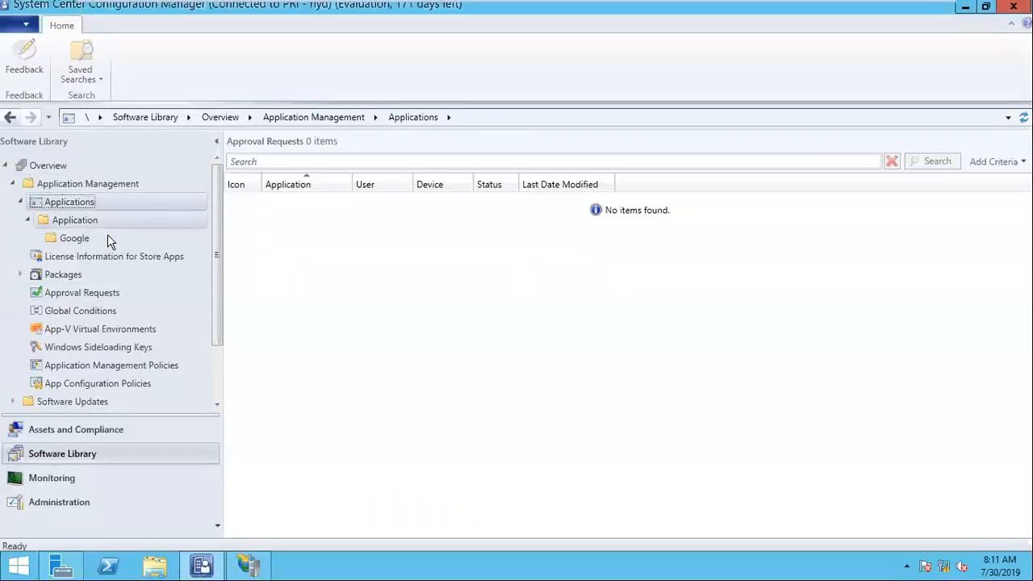
{"action": "left_click", "coordinate": [107, 236]}
{"action": "left_click", "coordinate": [107, 222]}
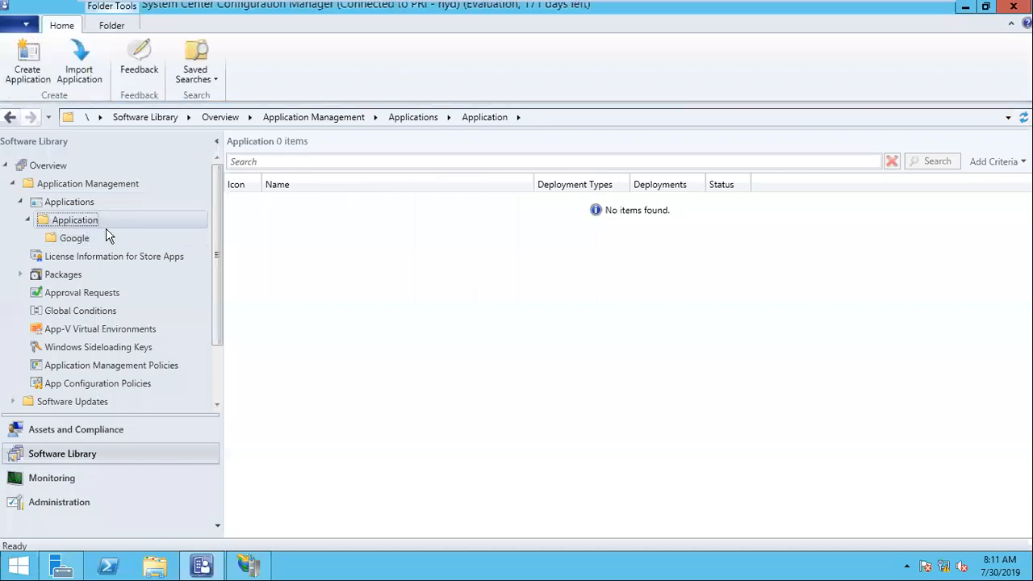
{"action": "left_click", "coordinate": [105, 236]}
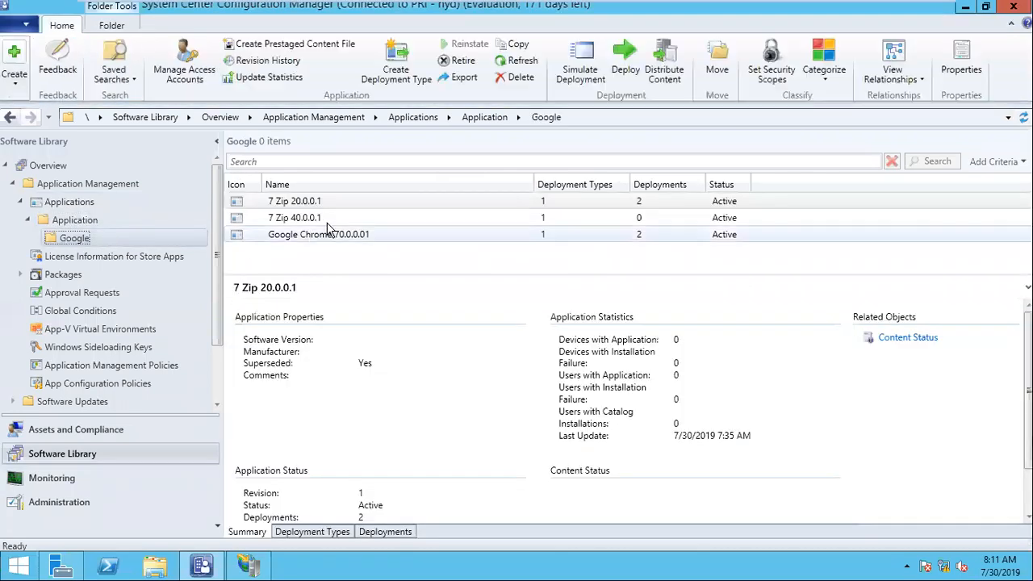
{"action": "right_click", "coordinate": [313, 207]}
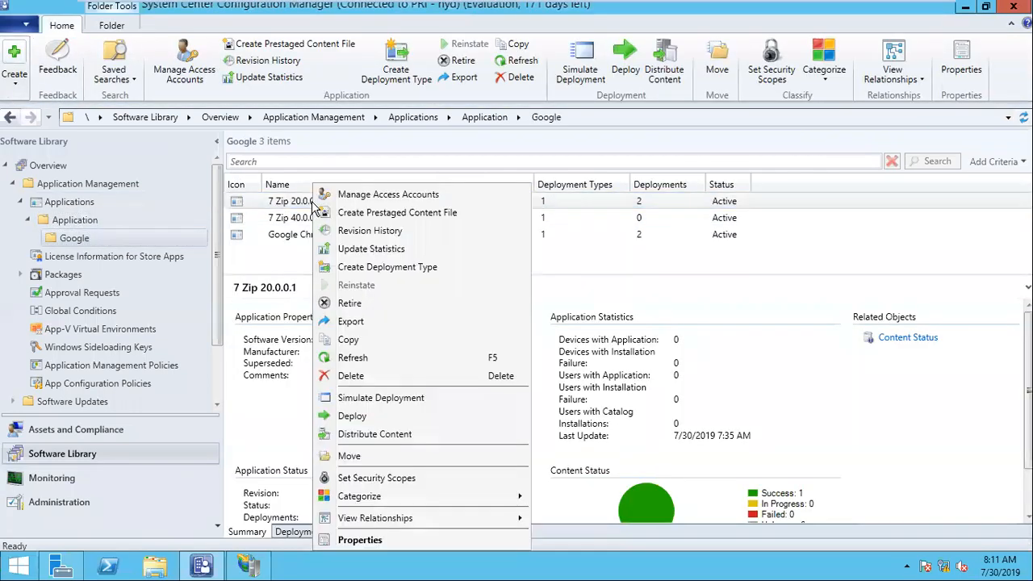
{"action": "left_click", "coordinate": [390, 403]}
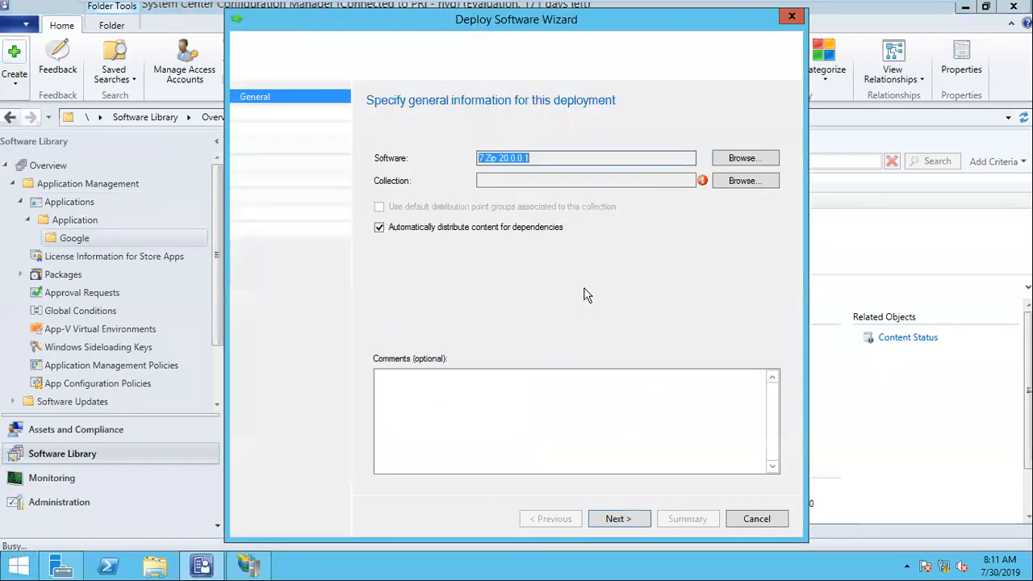
Target the All Users collection and accept the content and deployment settings pages.
{"action": "left_click", "coordinate": [758, 177]}
{"action": "left_click", "coordinate": [482, 178]}
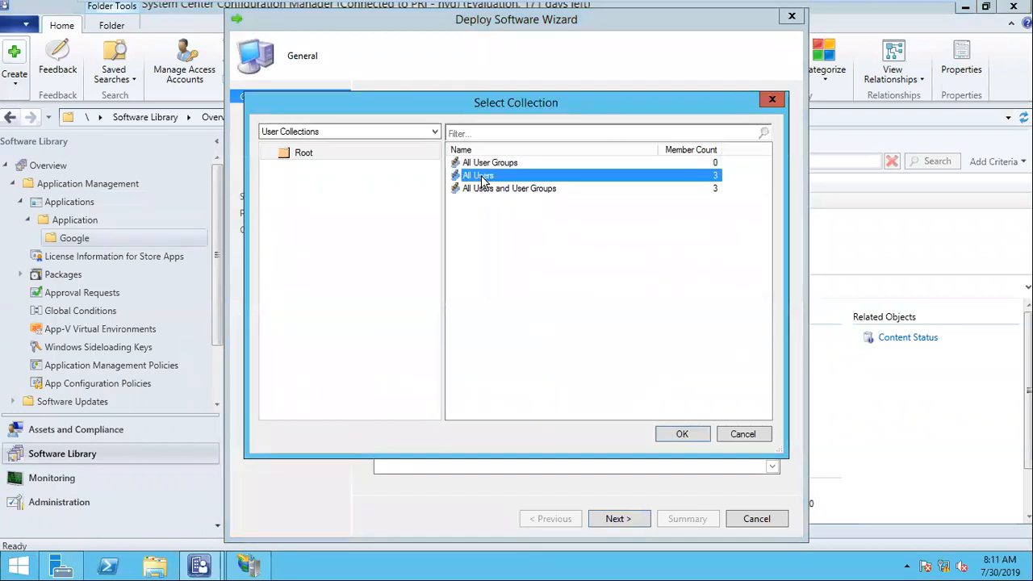
{"action": "left_click", "coordinate": [678, 429]}
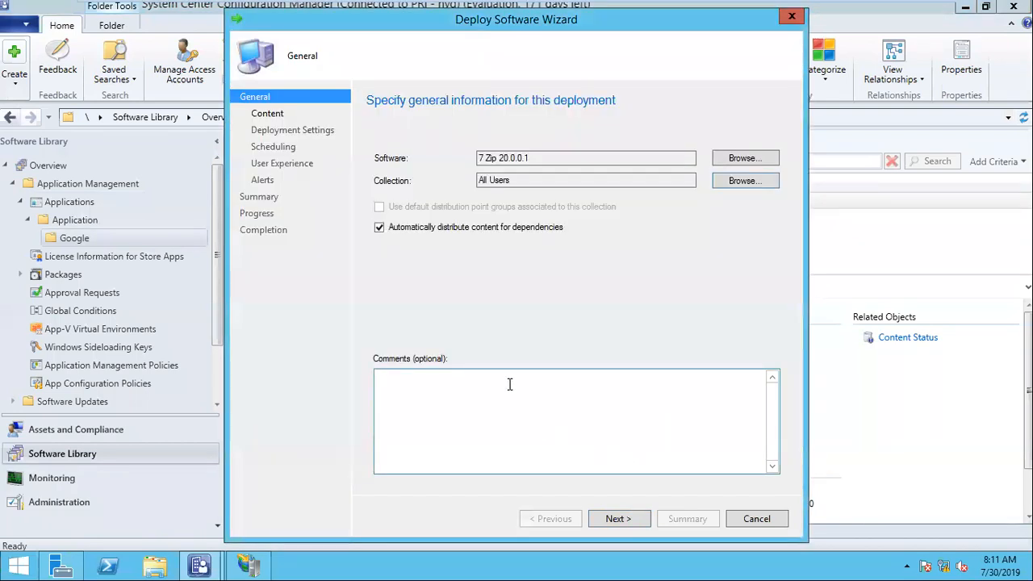
{"action": "left_click", "coordinate": [618, 519]}
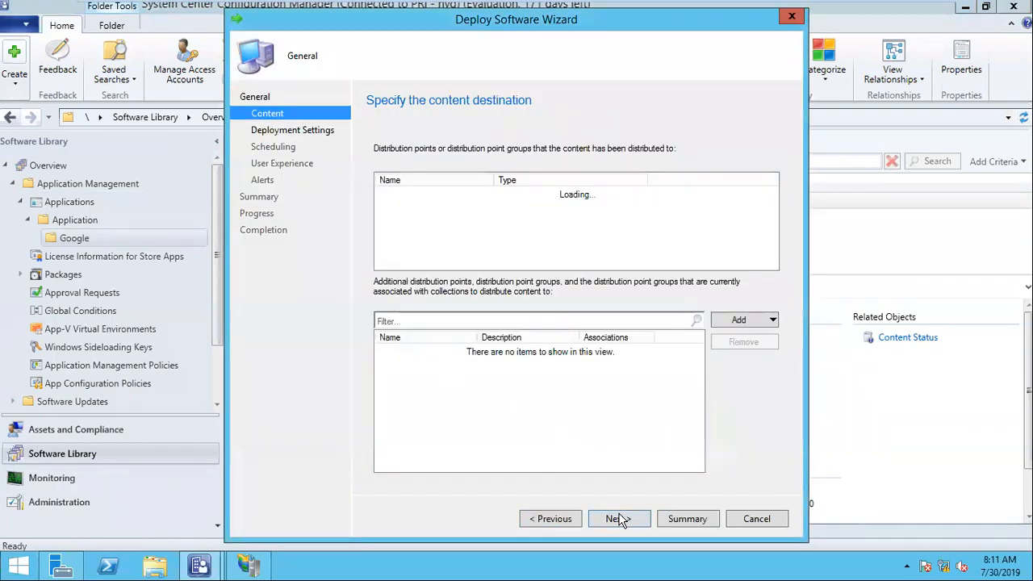
{"action": "left_click", "coordinate": [618, 519]}
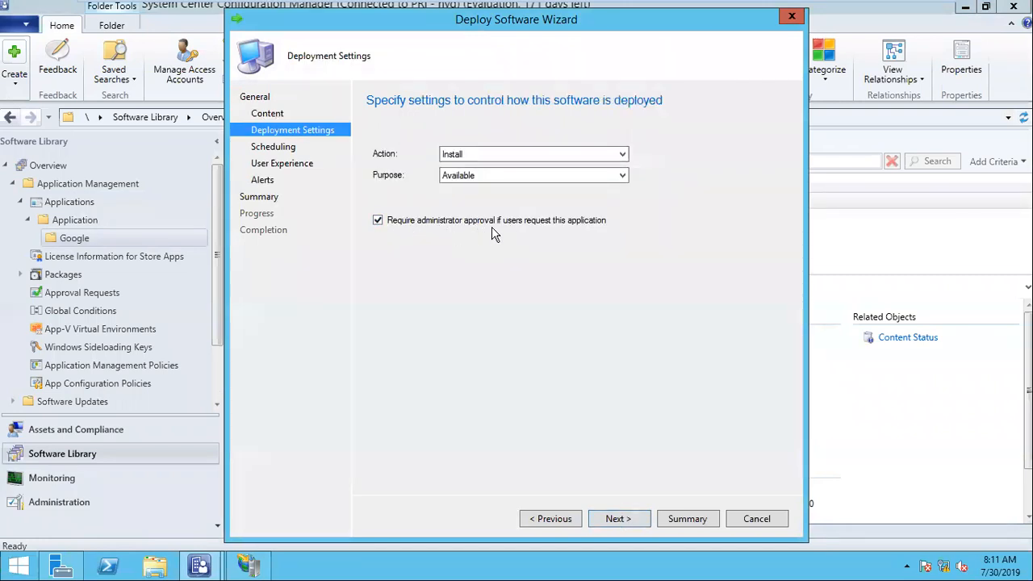
{"action": "left_click", "coordinate": [633, 520]}
Schedule availability at a specific time, one minute earlier, and pass user experience and alerts.
{"action": "left_click", "coordinate": [429, 241]}
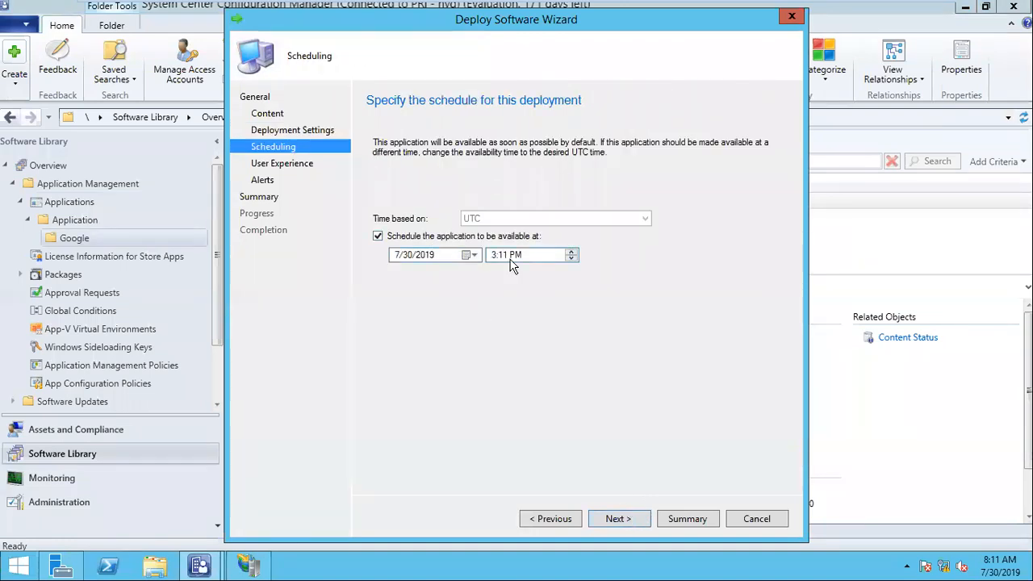
{"action": "left_click", "coordinate": [495, 257]}
{"action": "key", "text": "Right"}
{"action": "key", "text": "Down"}
{"action": "left_click", "coordinate": [611, 518]}
{"action": "left_click", "coordinate": [611, 518]}
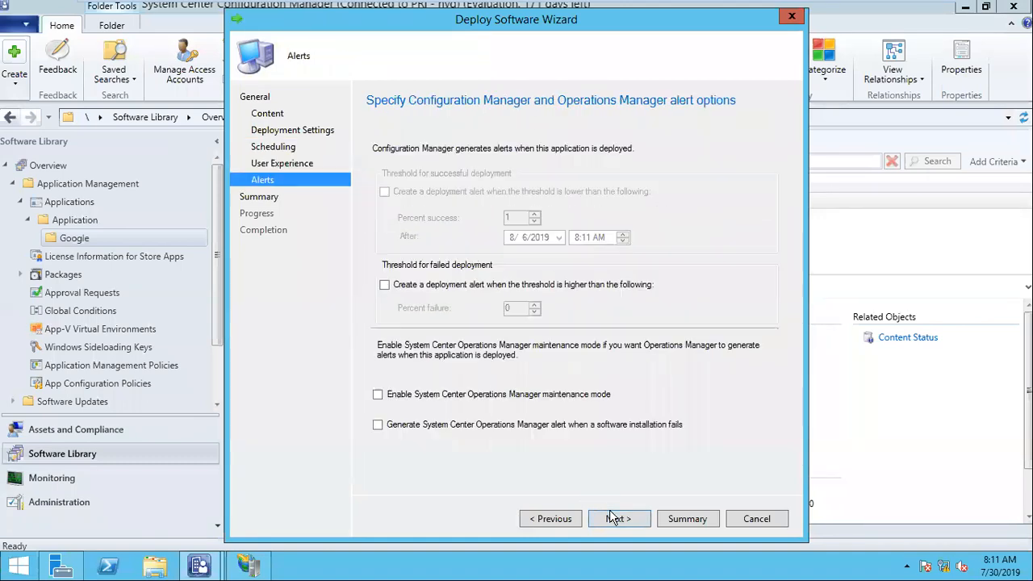
{"action": "left_click", "coordinate": [629, 522]}
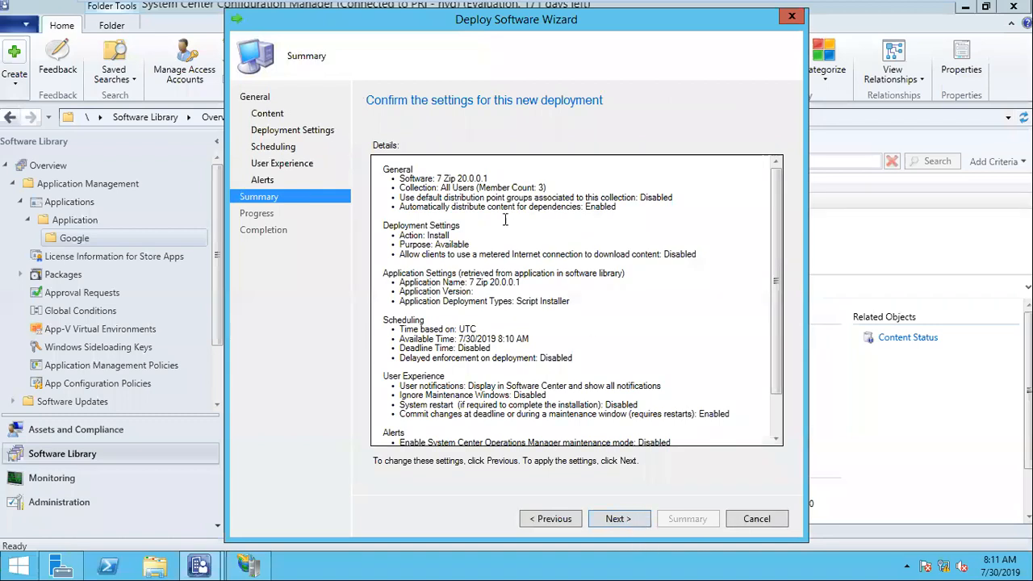
Review the summary showing All Users and Available purpose, then complete the deployment.
{"action": "left_click_drag", "start_coordinate": [399, 187], "coordinate": [541, 187]}
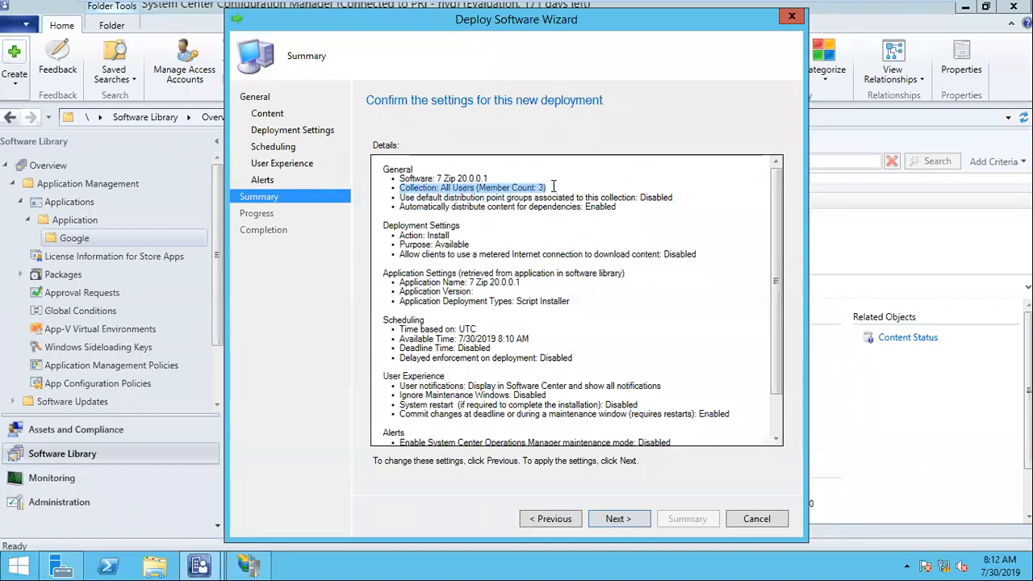
{"action": "left_click_drag", "start_coordinate": [437, 243], "coordinate": [505, 246]}
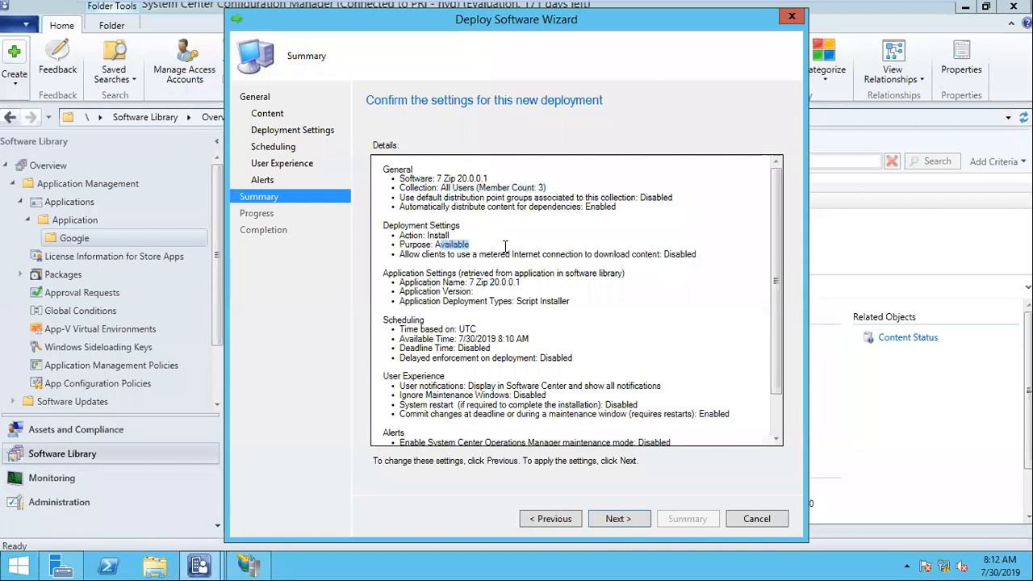
{"action": "left_click", "coordinate": [624, 507]}
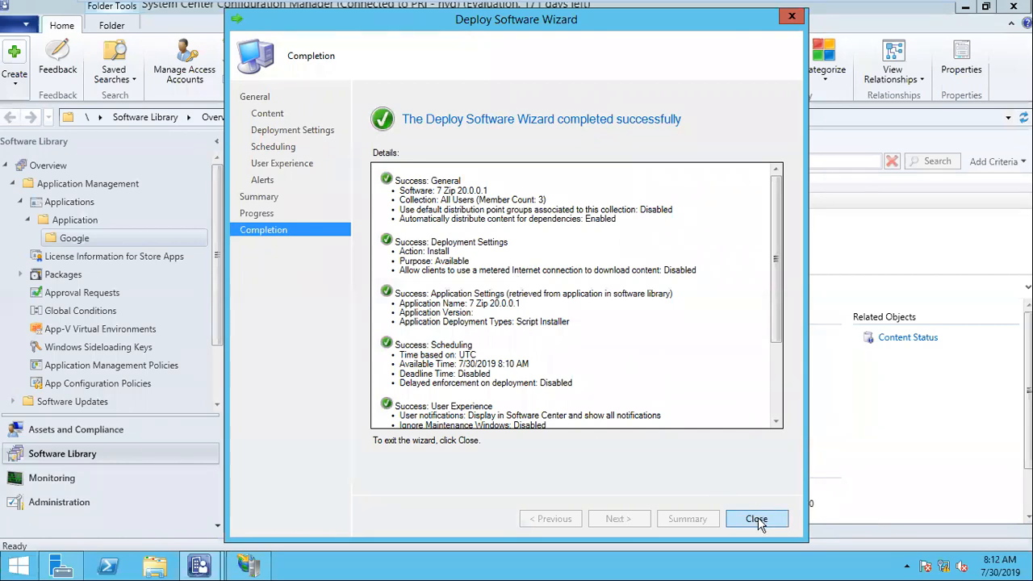
{"action": "left_click", "coordinate": [757, 519]}
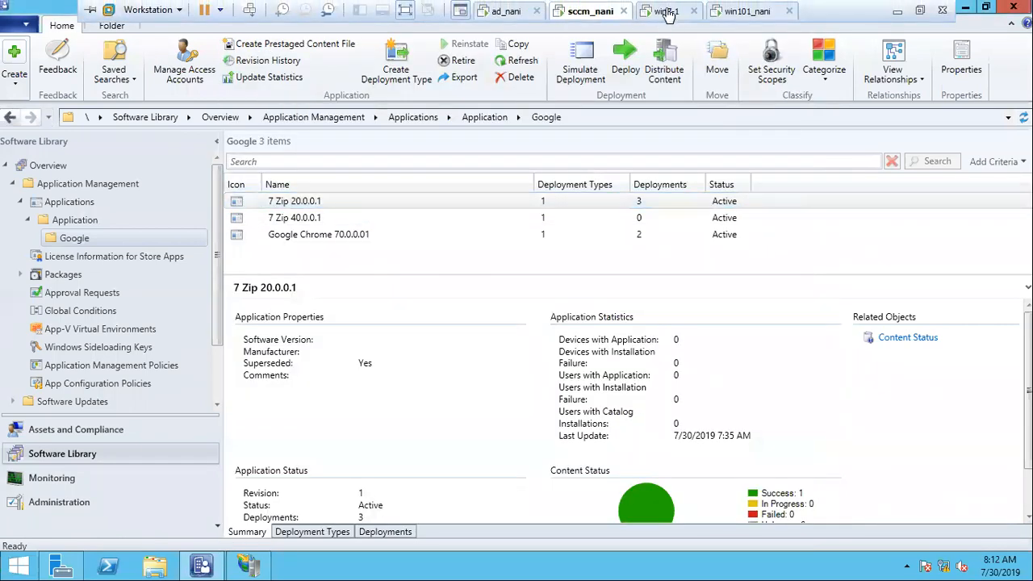
On win7-1, allow the 7-Zip 18.05 removal and recheck Software Center's updates and applications.
{"action": "left_click", "coordinate": [667, 12]}
{"action": "left_click", "coordinate": [583, 297]}
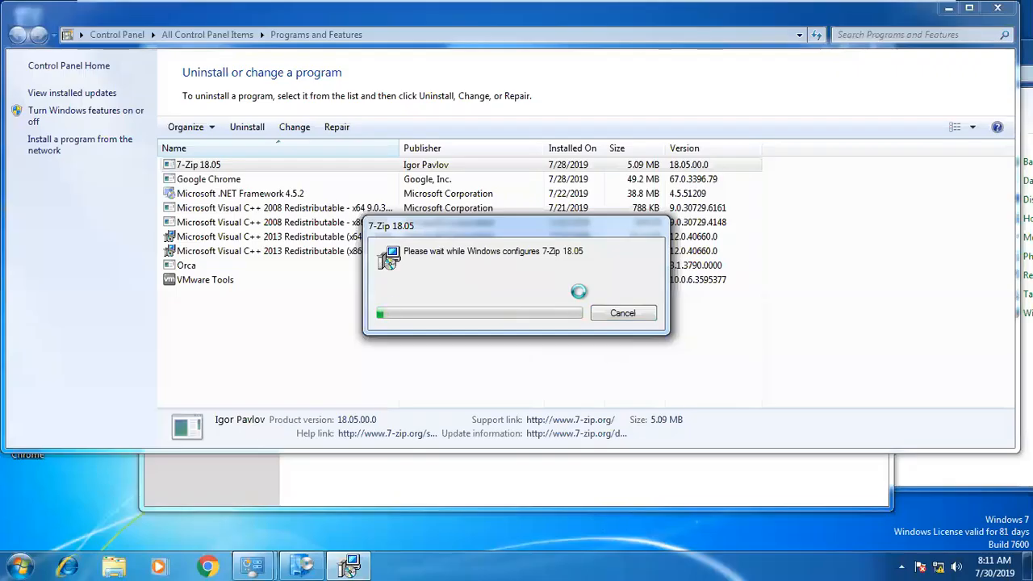
{"action": "left_click", "coordinate": [302, 565]}
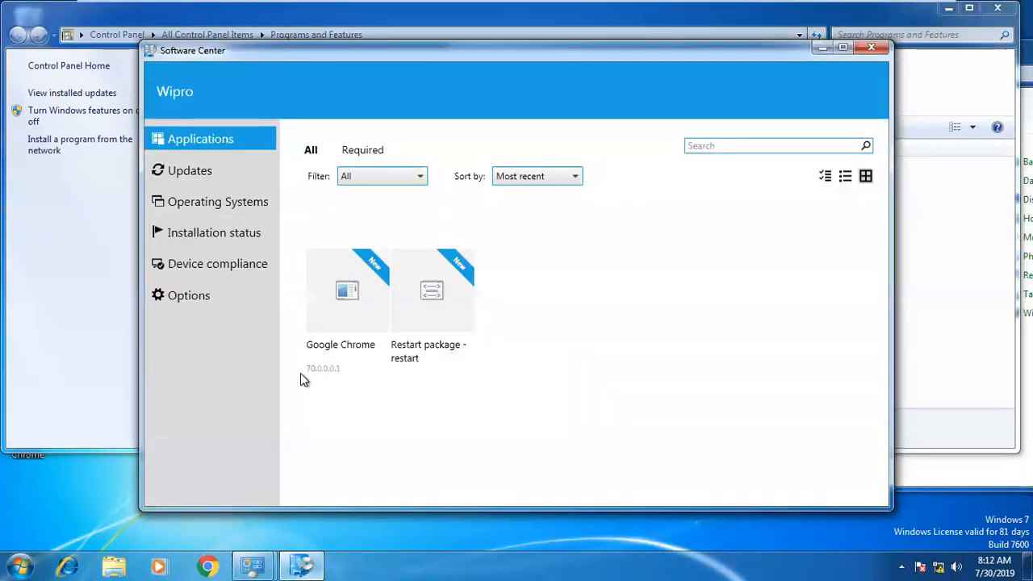
{"action": "left_click", "coordinate": [189, 176]}
{"action": "left_click", "coordinate": [191, 141]}
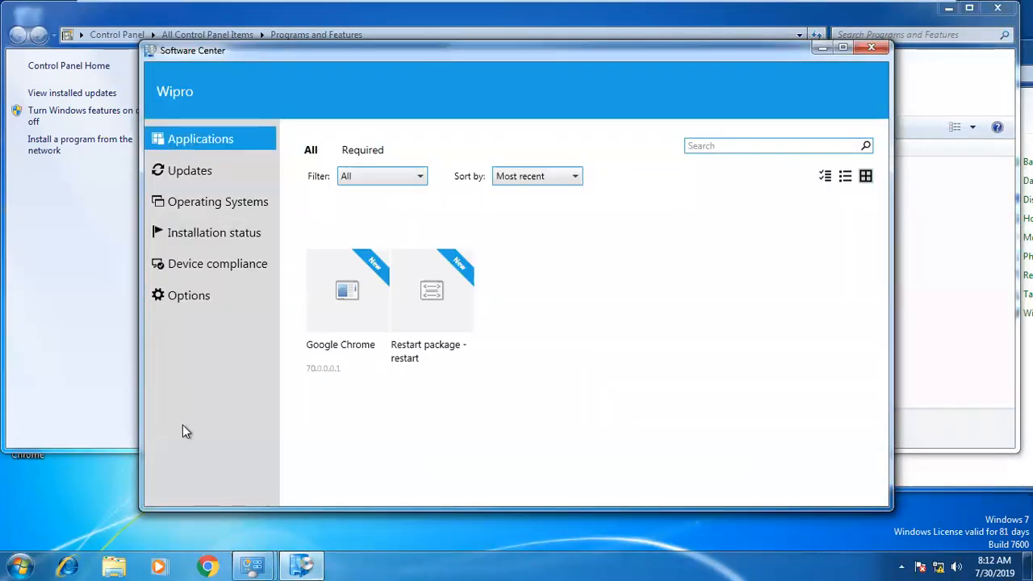
{"action": "left_click", "coordinate": [301, 565]}
{"action": "left_click", "coordinate": [300, 565]}
{"action": "mouse_move", "coordinate": [252, 565]}
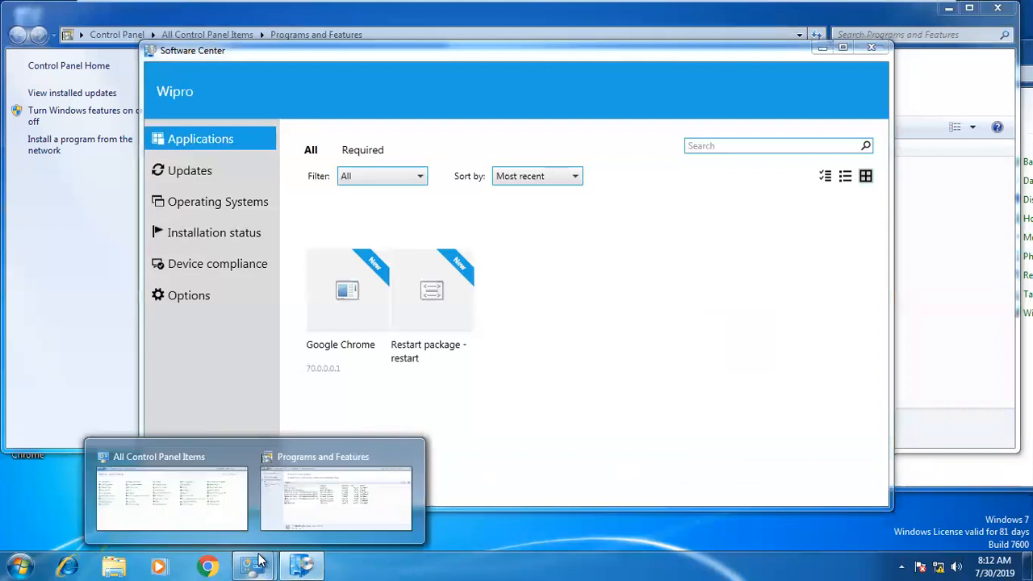
Open Control Panel's Configuration Manager properties at the Actions tab, moving windows aside.
{"action": "left_click", "coordinate": [214, 529]}
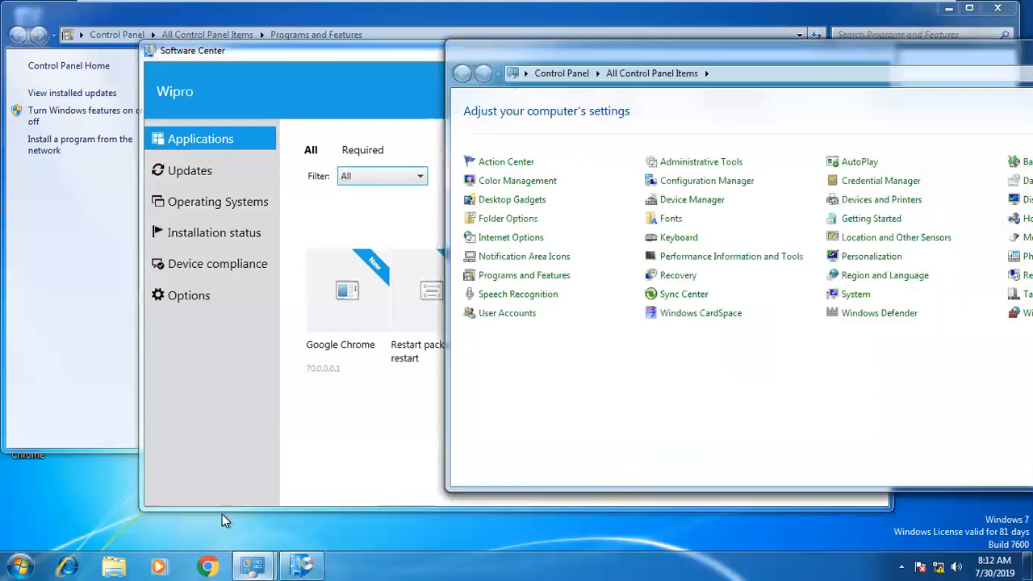
{"action": "left_click", "coordinate": [685, 182]}
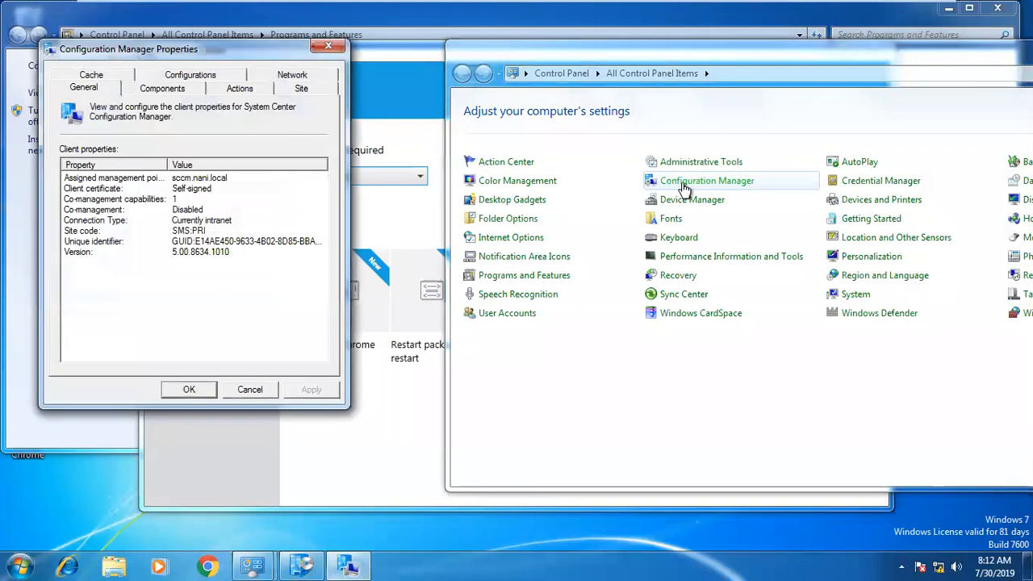
{"action": "left_click", "coordinate": [239, 88]}
{"action": "left_click_drag", "start_coordinate": [207, 53], "coordinate": [715, 60]}
{"action": "left_click_drag", "start_coordinate": [977, 57], "coordinate": [709, 102]}
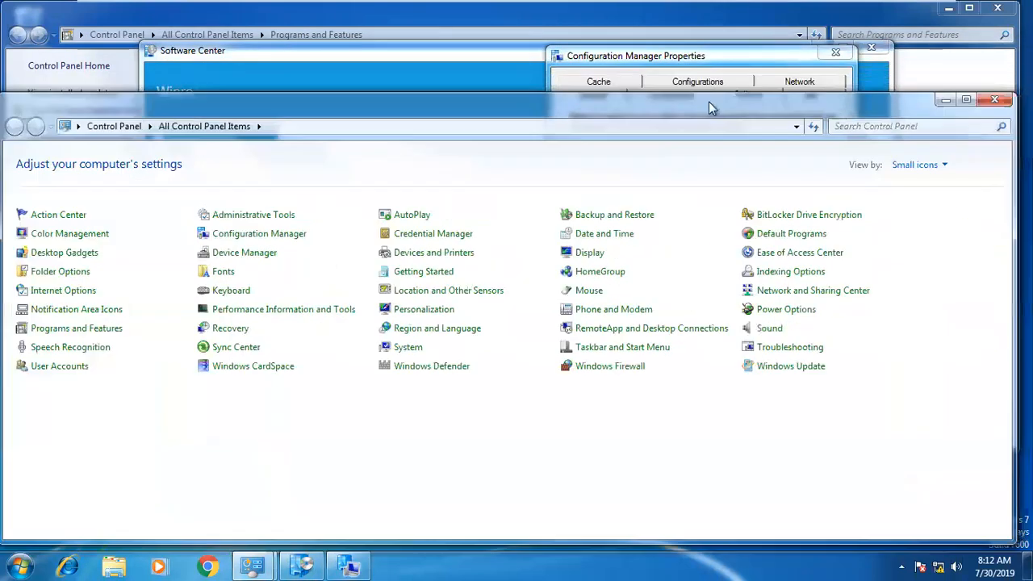
{"action": "left_click", "coordinate": [945, 99]}
Run the User Policy Retrieval & Evaluation Cycle twice, dismissing each confirmation.
{"action": "left_click", "coordinate": [606, 264]}
{"action": "left_click", "coordinate": [775, 363]}
{"action": "left_click", "coordinate": [649, 342]}
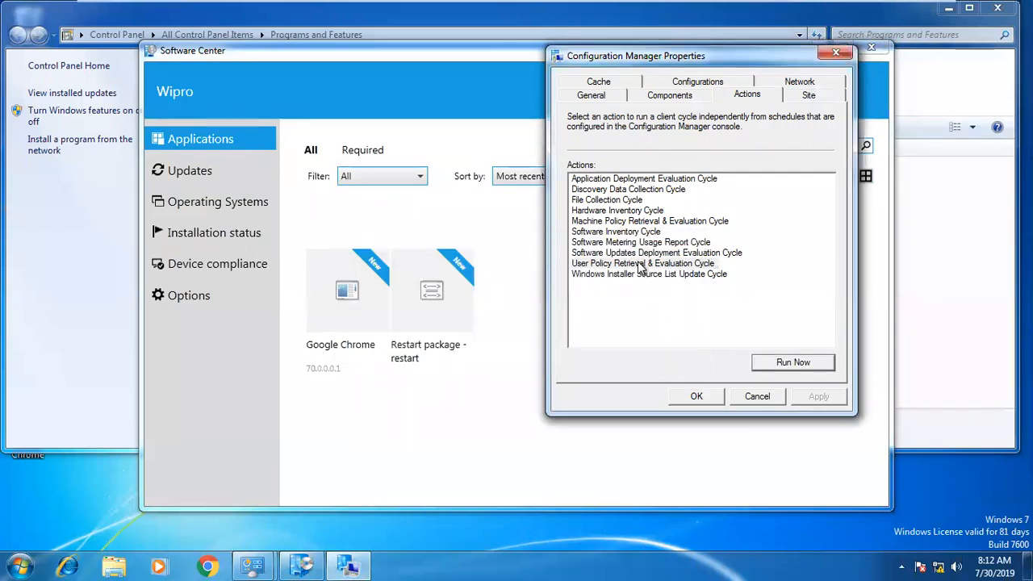
{"action": "left_click", "coordinate": [784, 362]}
{"action": "left_click", "coordinate": [660, 341]}
Bring Software Center forward, check Google Chrome, then open the 7 Zip 20.0.0.1 details.
{"action": "left_click", "coordinate": [377, 415]}
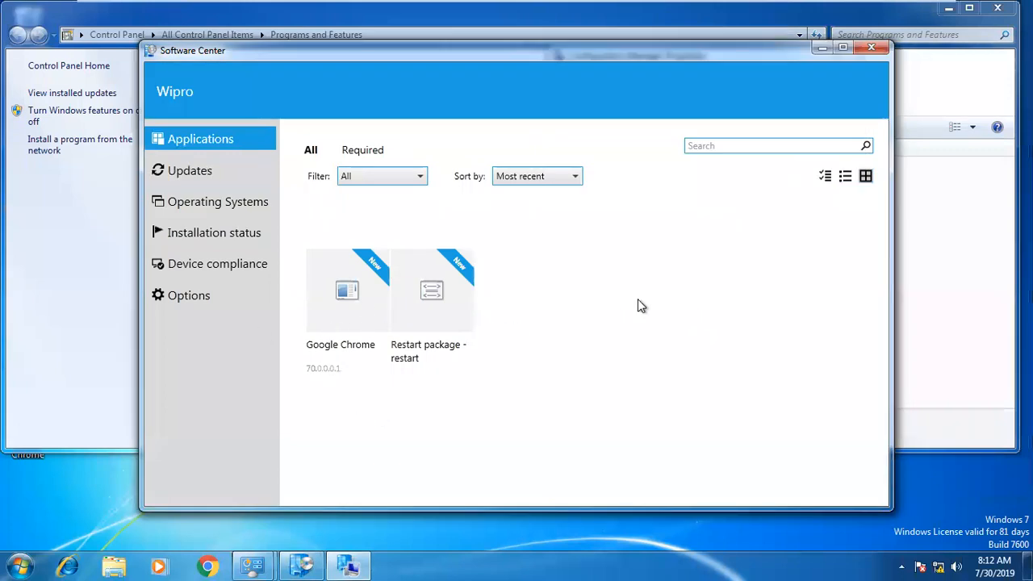
{"action": "left_click", "coordinate": [349, 319]}
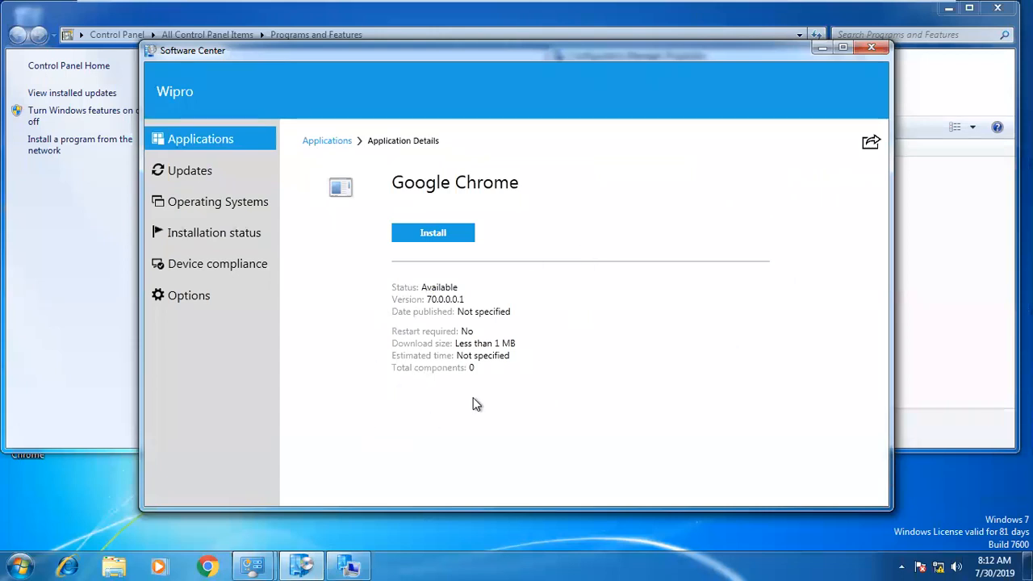
{"action": "left_click", "coordinate": [193, 172]}
{"action": "left_click", "coordinate": [194, 143]}
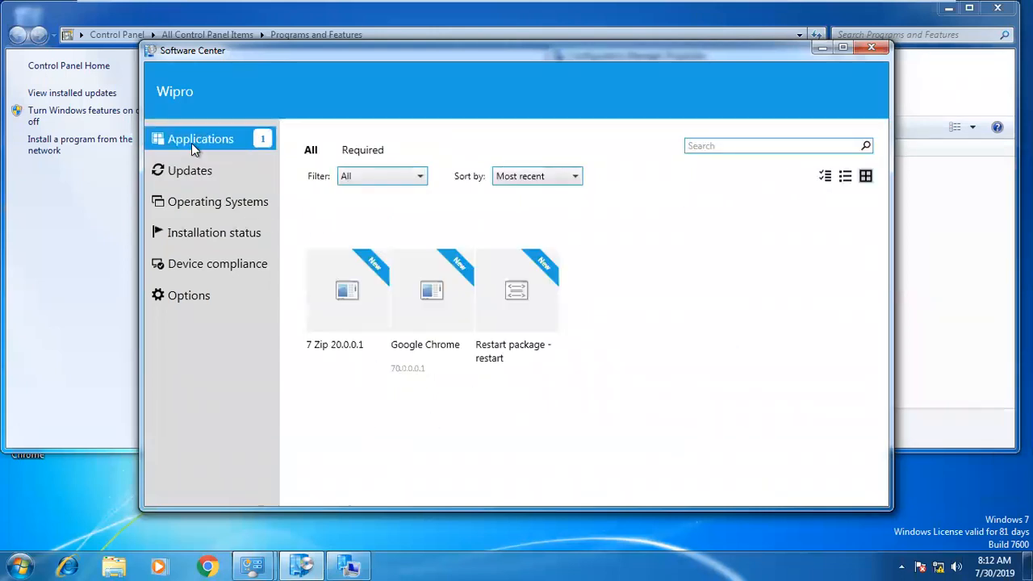
{"action": "left_click", "coordinate": [343, 293]}
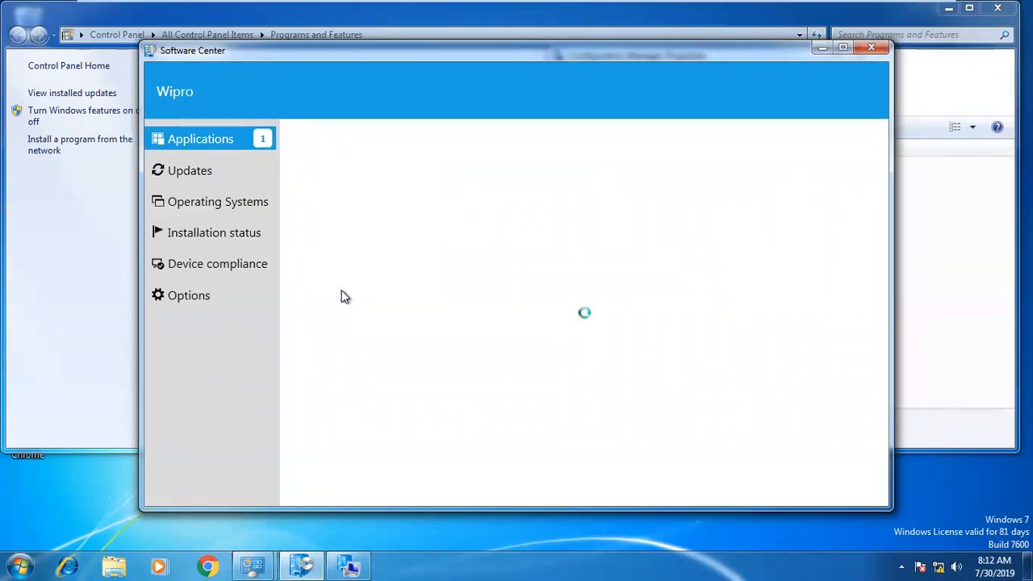
{"action": "left_click", "coordinate": [441, 272]}
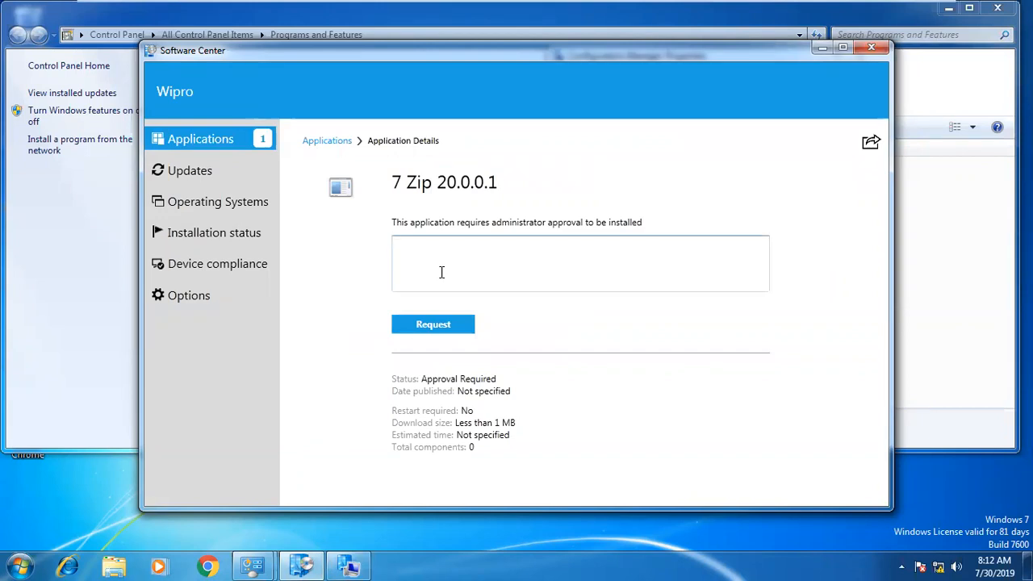
Reopen the 7 Zip 20.0.0.1 details, which show Approval Required, and click into its request comment box.
{"action": "left_click", "coordinate": [195, 171]}
{"action": "left_click", "coordinate": [203, 146]}
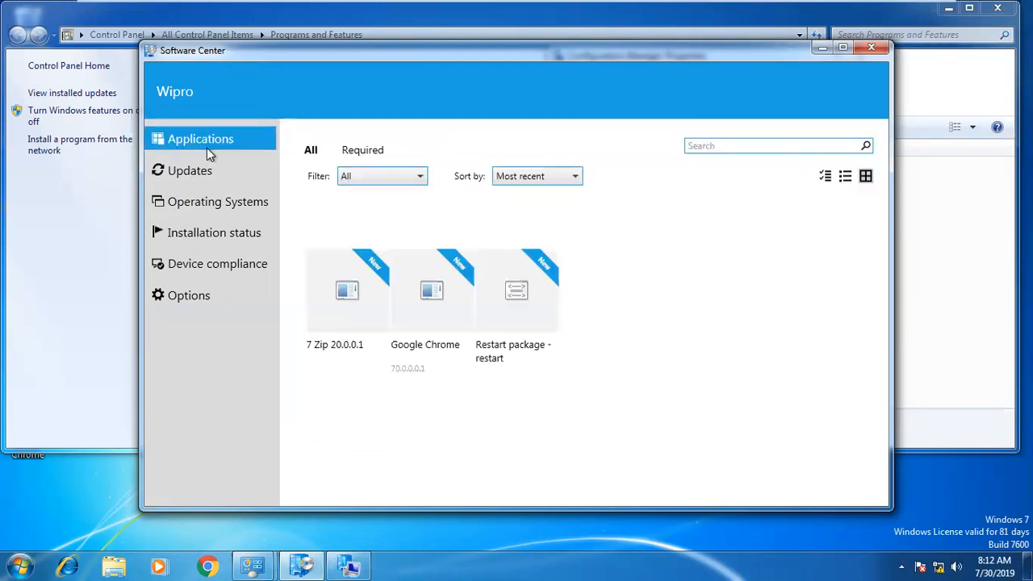
{"action": "left_click", "coordinate": [435, 322]}
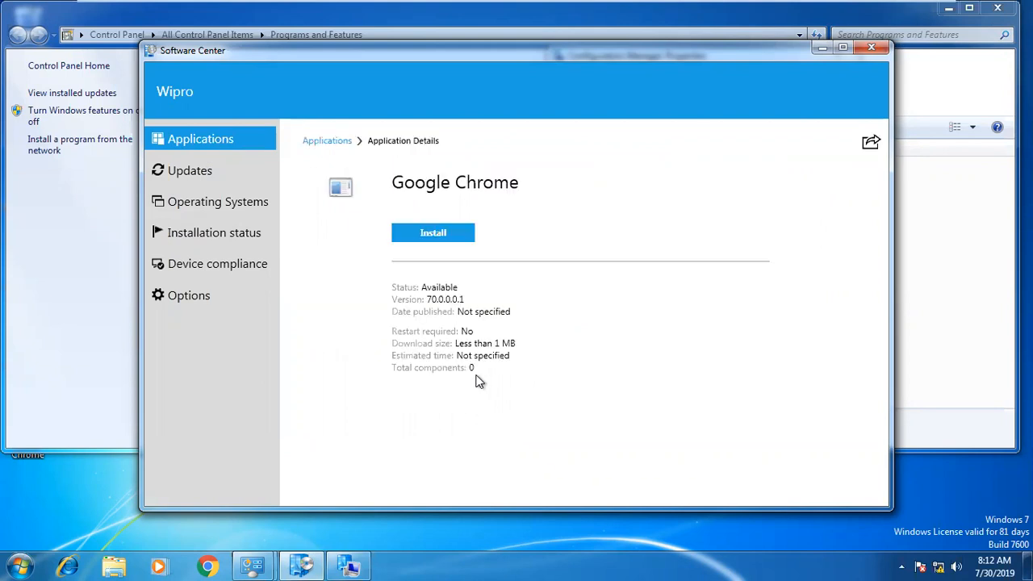
{"action": "left_click", "coordinate": [222, 174]}
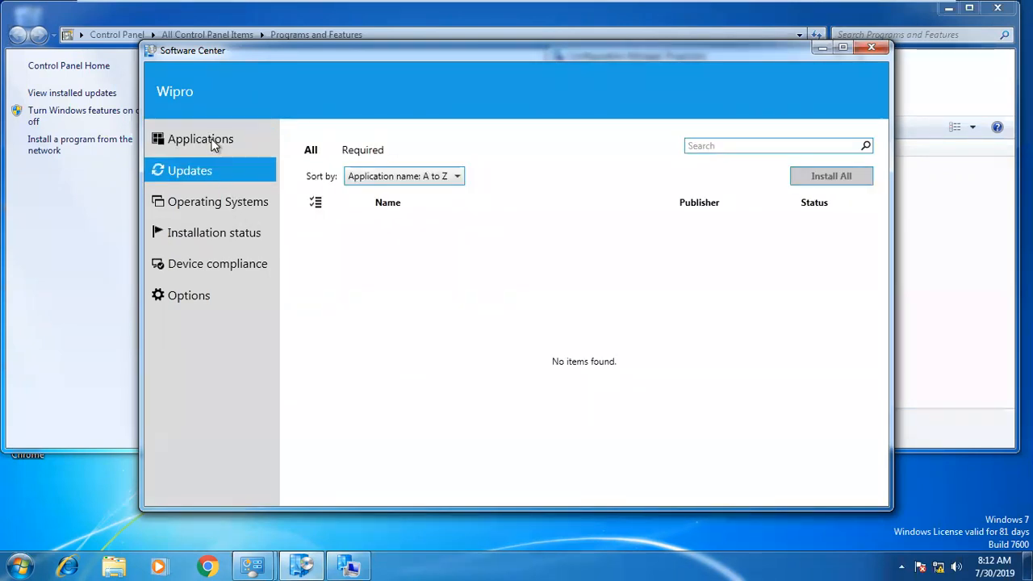
{"action": "left_click", "coordinate": [214, 140]}
{"action": "left_click", "coordinate": [363, 328]}
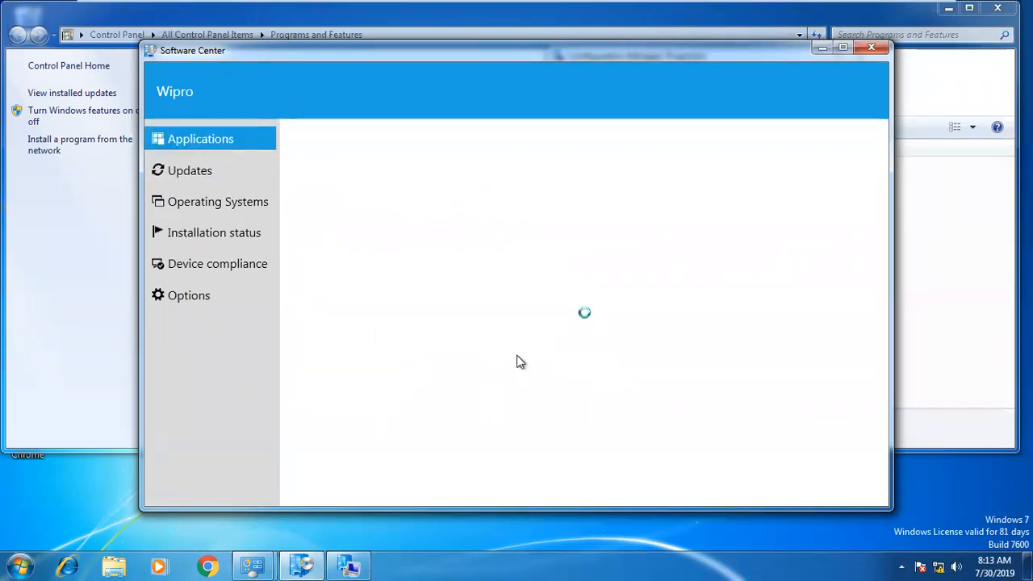
{"action": "left_click", "coordinate": [450, 257]}
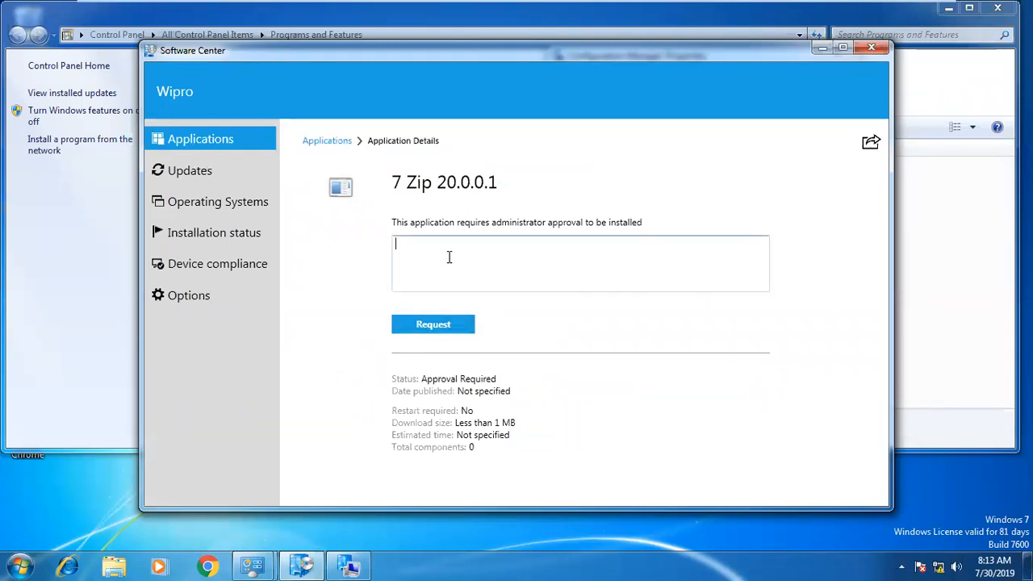
Comment that local IT already purchased the software and submit the 7 Zip 20.0.0.1 request.
{"action": "type", "text": "this is locla IT we are install softwa"}
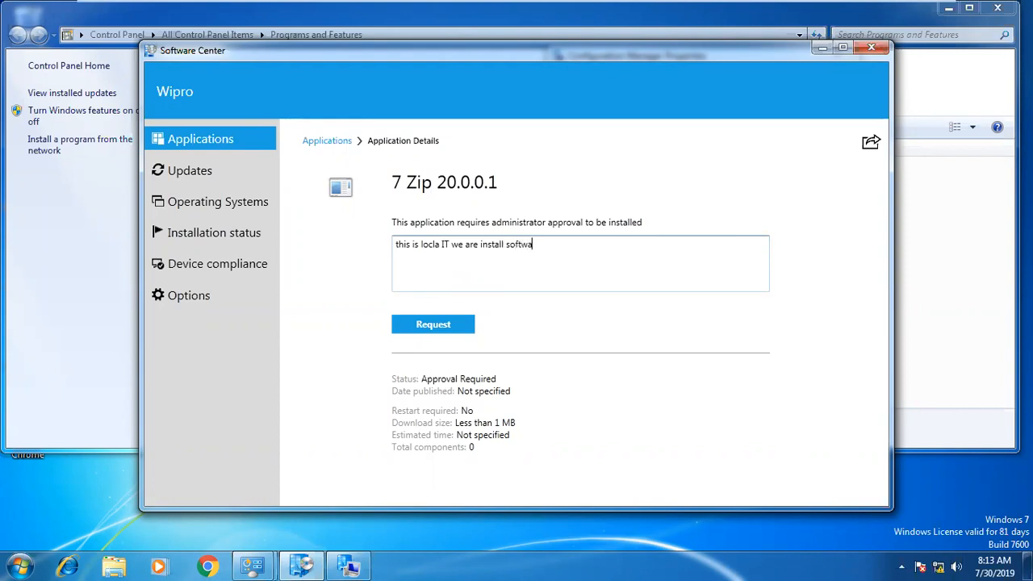
{"action": "key", "text": "BackSpace"}
{"action": "key", "text": "BackSpace"}
{"action": "key", "text": "BackSpace"}
{"action": "key", "text": "BackSpace"}
{"action": "key", "text": "BackSpace"}
{"action": "key", "text": "BackSpace"}
{"action": "key", "text": "BackSpace"}
{"action": "key", "text": "BackSpace"}
{"action": "key", "text": "BackSpace"}
{"action": "key", "text": "BackSpace"}
{"action": "key", "text": "BackSpace"}
{"action": "key", "text": "BackSpace"}
{"action": "key", "text": "BackSpace"}
{"action": "key", "text": "BackSpace"}
{"action": "key", "text": "BackSpace"}
{"action": "key", "text": "BackSpace"}
{"action": "key", "text": "BackSpace"}
{"action": "key", "text": "BackSpace"}
{"action": "key", "text": "BackSpace"}
{"action": "key", "text": "BackSpace"}
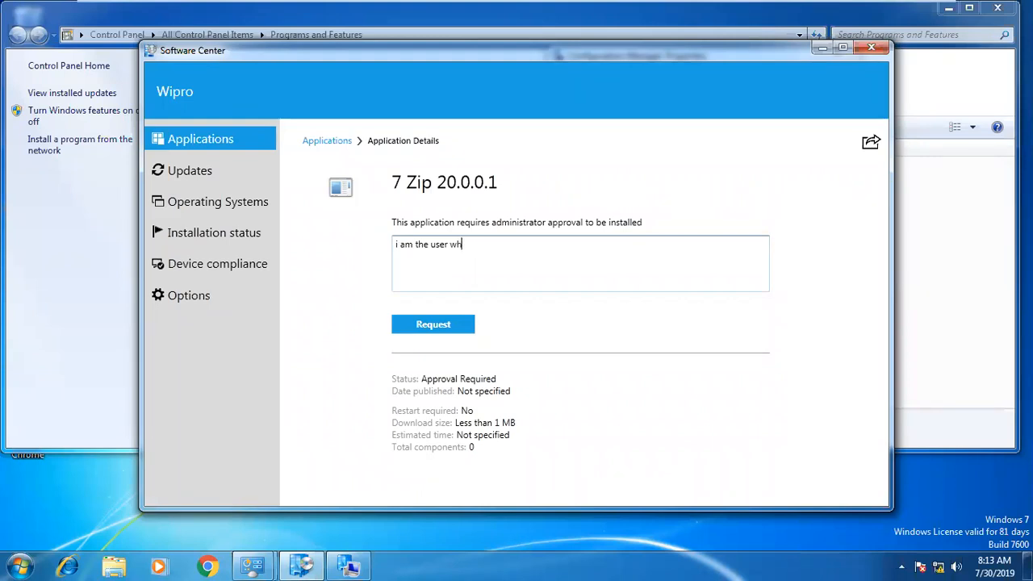
{"action": "type", "text": "ady "}
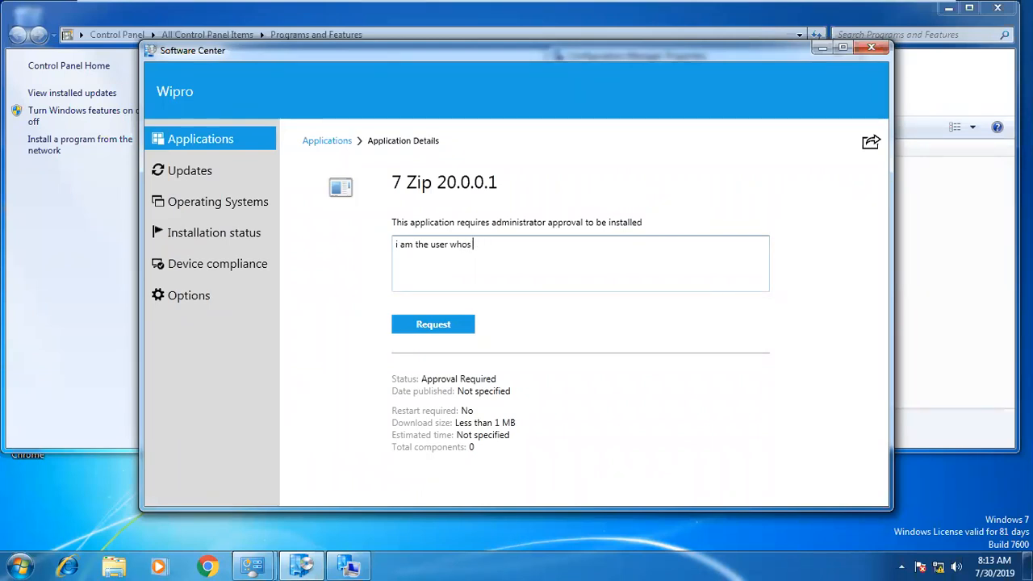
{"action": "type", "text": "pu"}
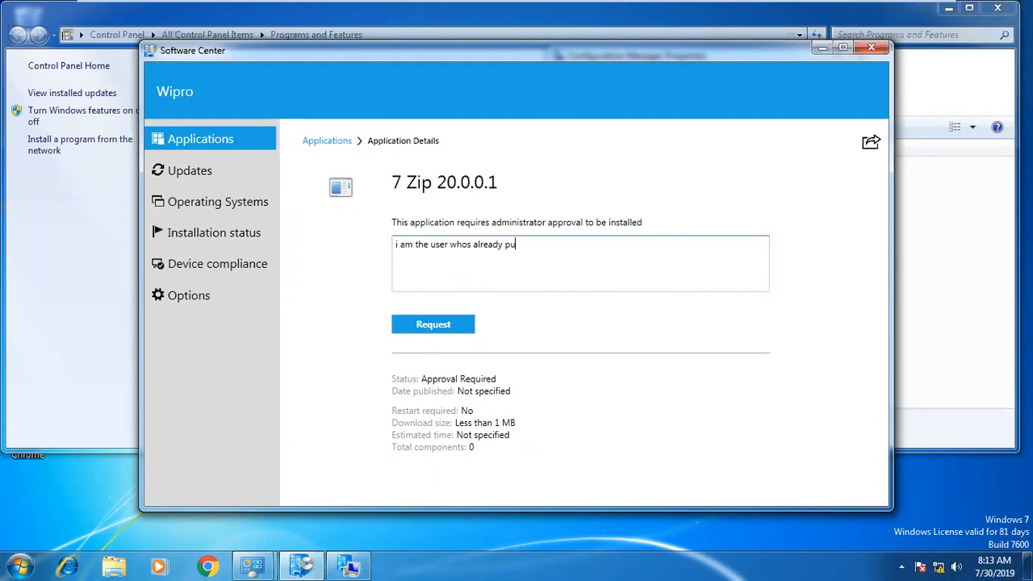
{"action": "type", "text": "rchased the softwsare t"}
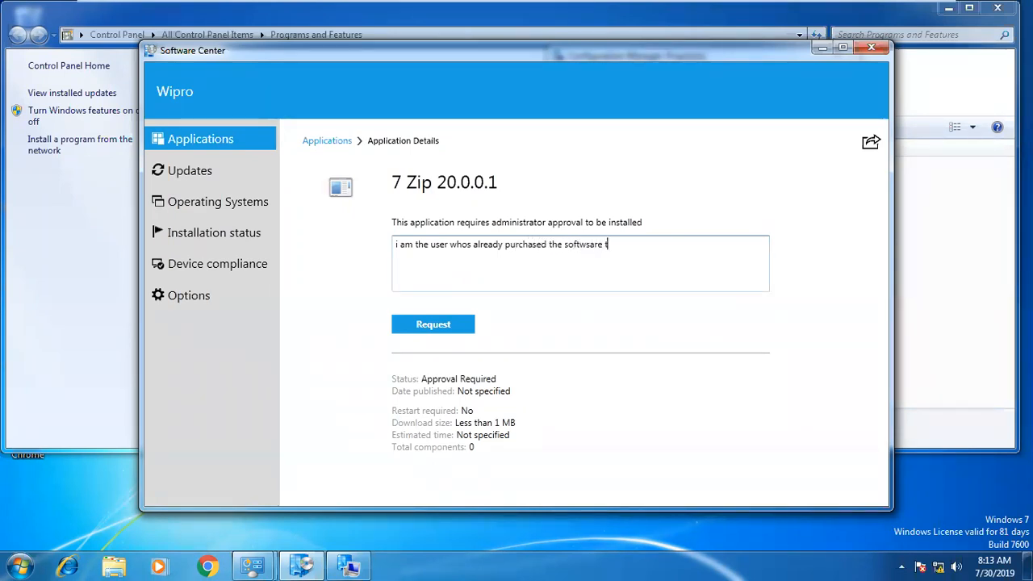
{"action": "key", "text": "BackSpace"}
{"action": "key", "text": "BackSpace"}
{"action": "left_click", "coordinate": [432, 325]}
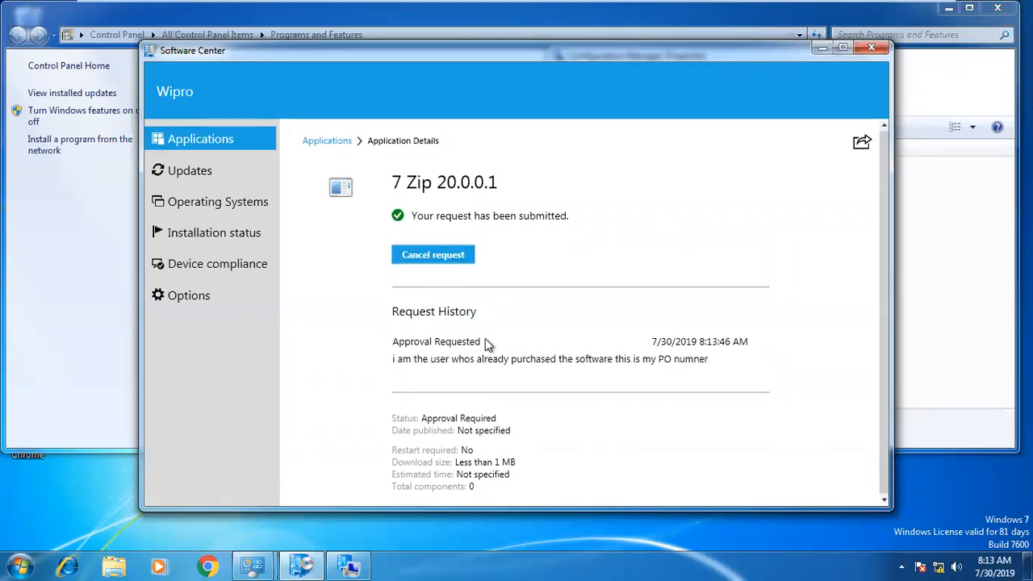
Deny the 7 Zip request in Approval Requests with a comment that the PO number doesn't match.
{"action": "left_click", "coordinate": [594, 11]}
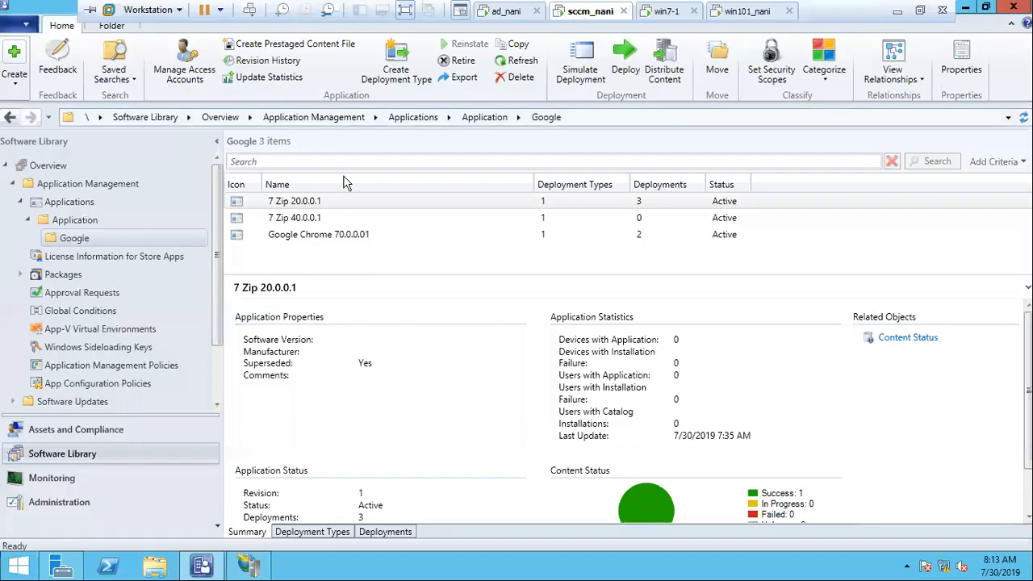
{"action": "left_click", "coordinate": [97, 294]}
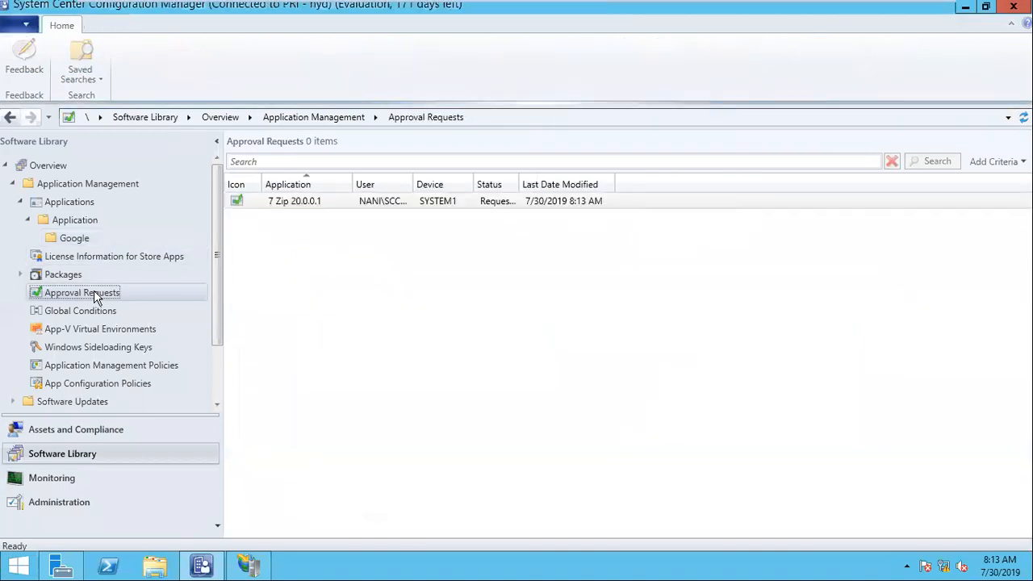
{"action": "right_click", "coordinate": [295, 206]}
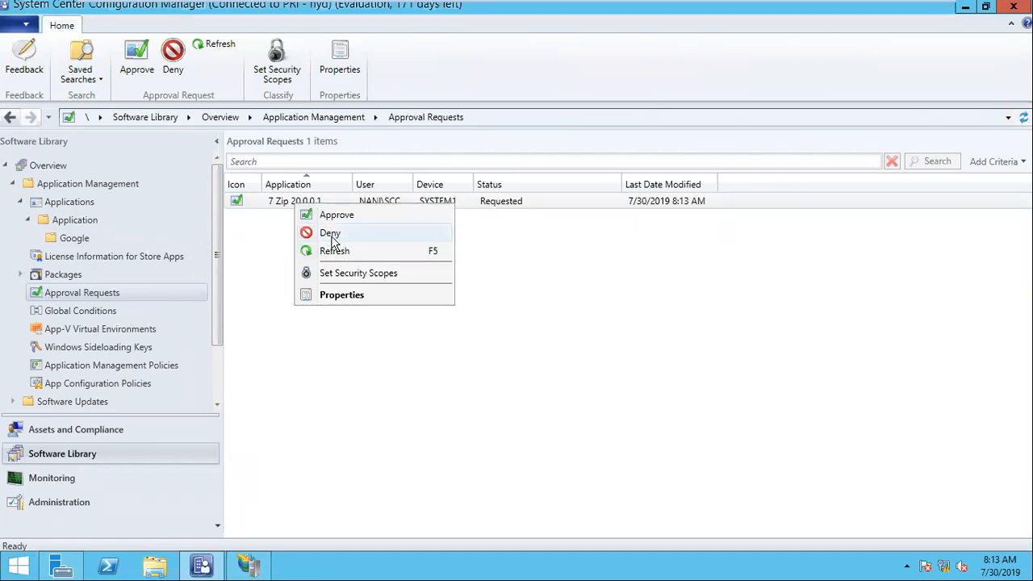
{"action": "left_click", "coordinate": [331, 233]}
{"action": "type", "text": "YOPU P[O NUMBER NOT MATCHING IN T"}
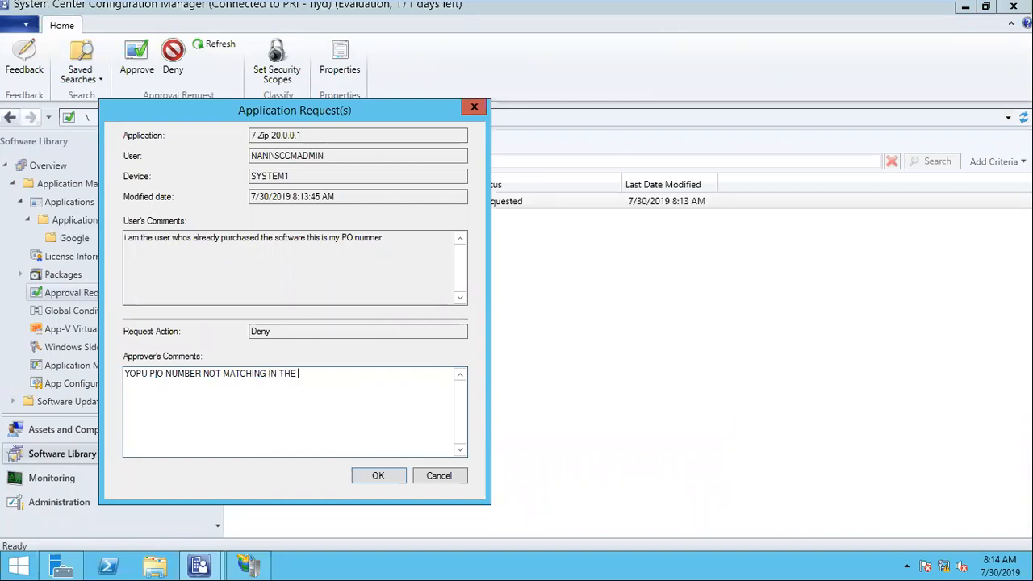
{"action": "key", "text": "BackSpace"}
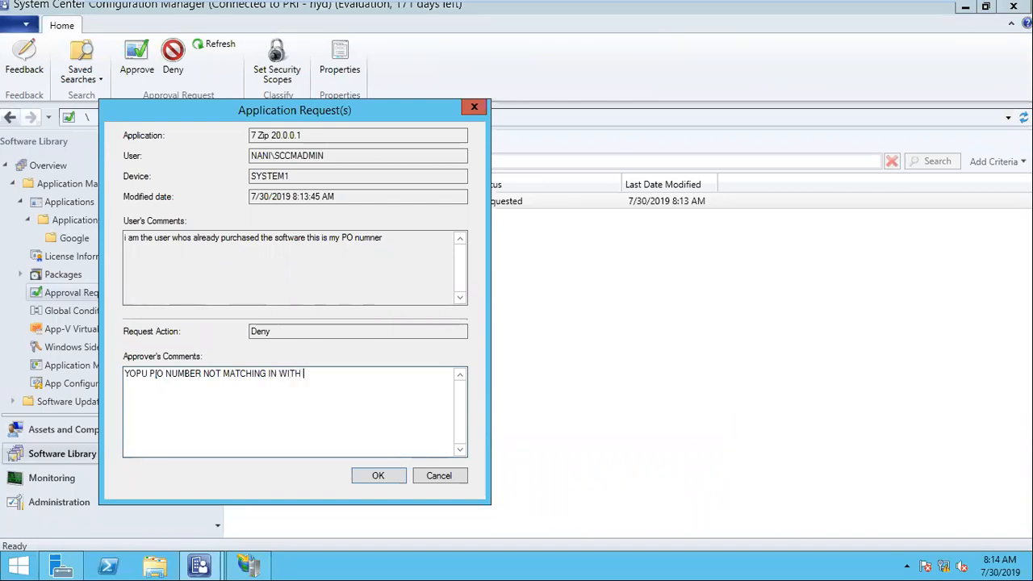
{"action": "left_click", "coordinate": [378, 475]}
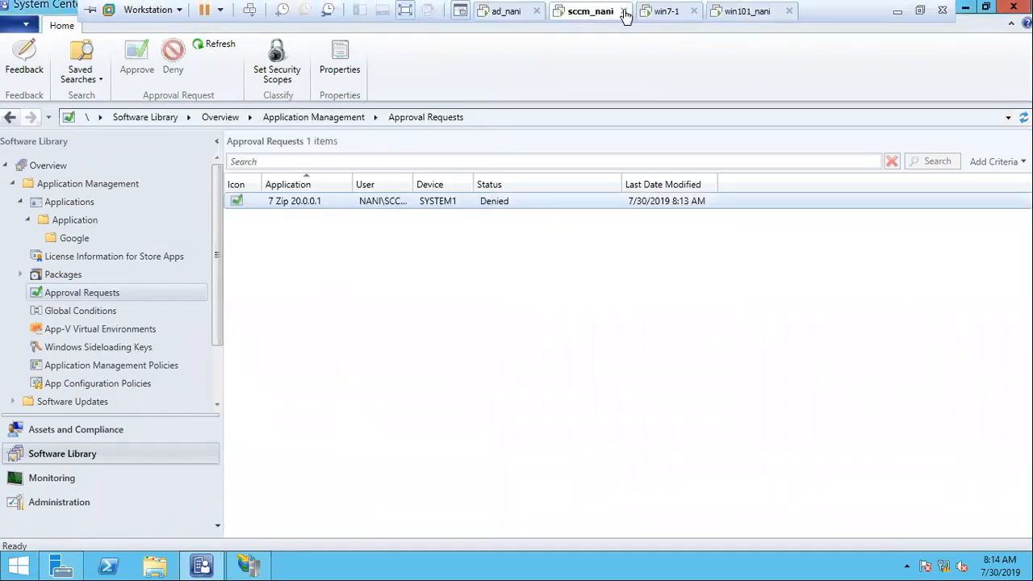
{"action": "left_click", "coordinate": [668, 11]}
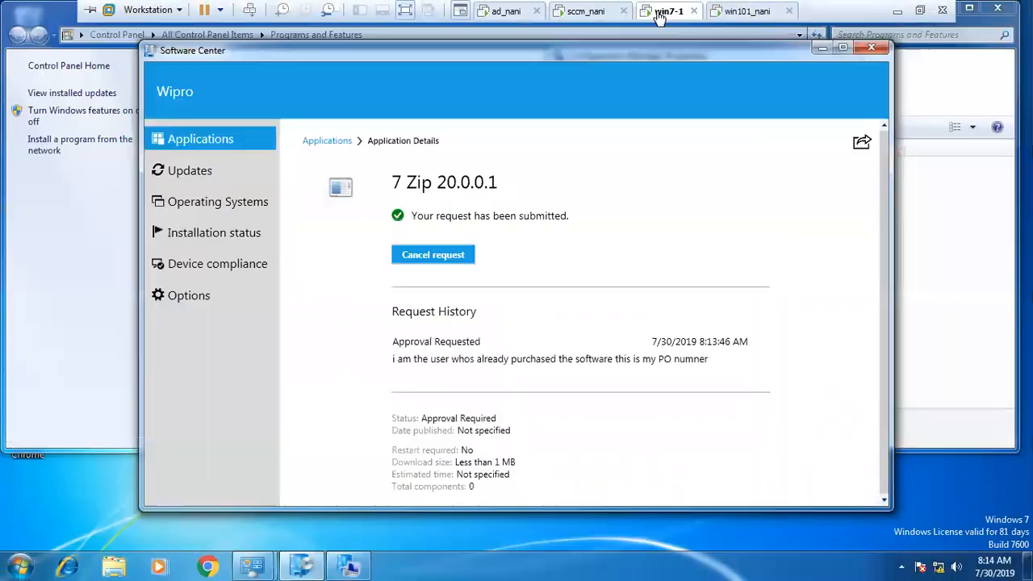
Resubmit the 7 Zip request with the comment 'sorry let me check and this is my new po'.
{"action": "left_click", "coordinate": [217, 172]}
{"action": "left_click", "coordinate": [204, 143]}
{"action": "left_click", "coordinate": [361, 306]}
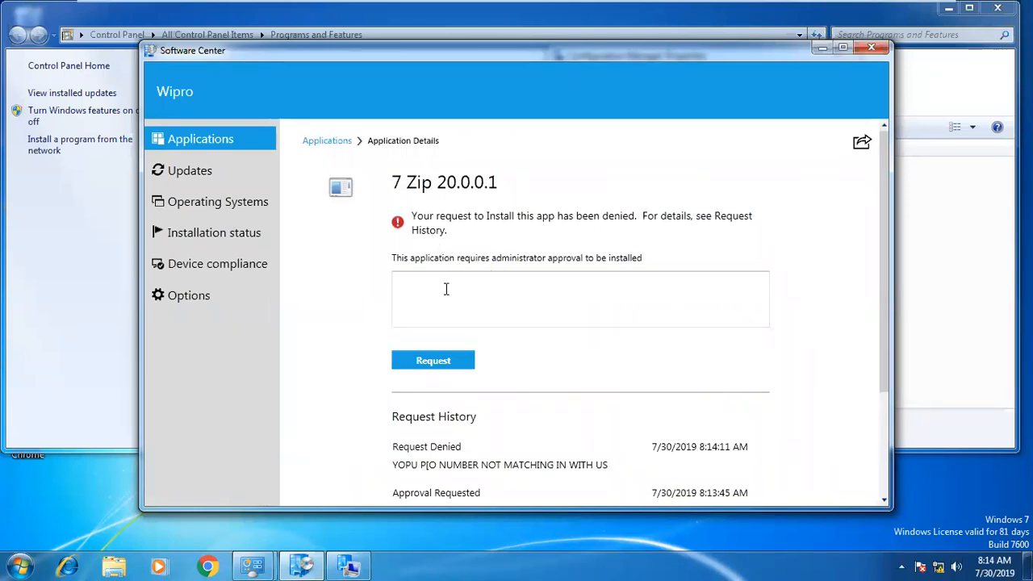
{"action": "scroll", "coordinate": [465, 375], "scroll_direction": "down", "scroll_amount": 2}
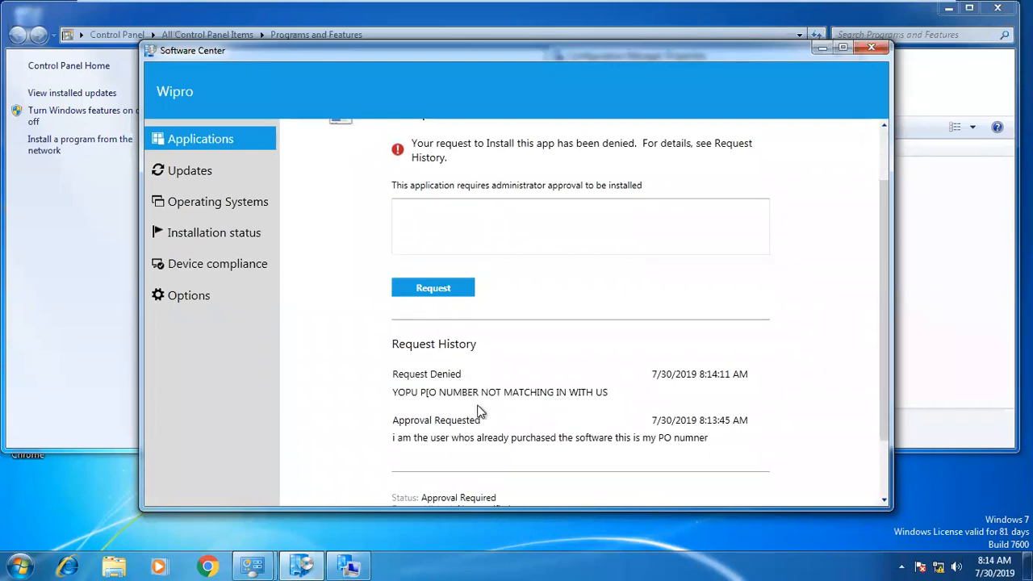
{"action": "left_click", "coordinate": [436, 224]}
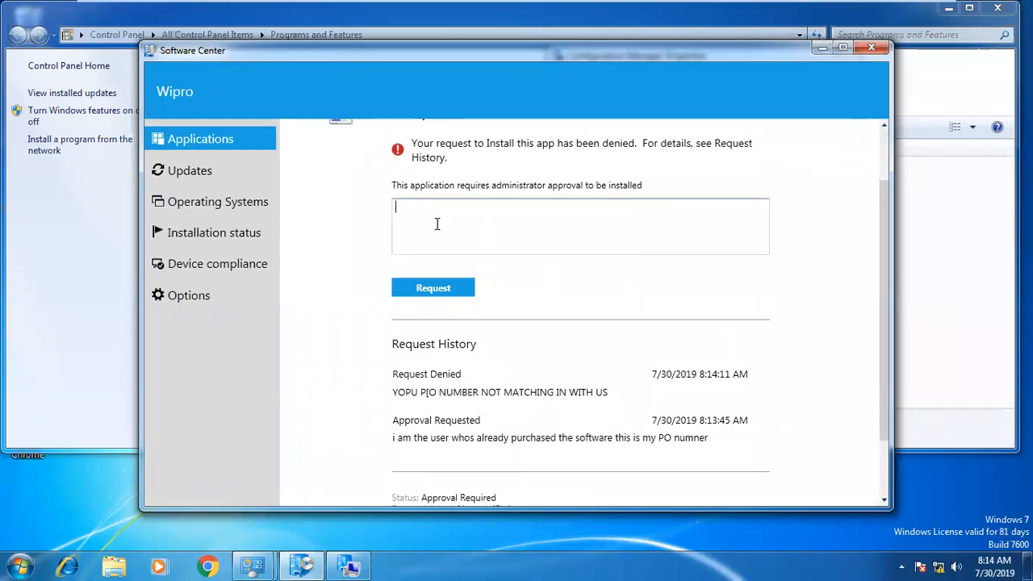
{"action": "type", "text": "sorry i"}
{"action": "type", "text": "check and this"}
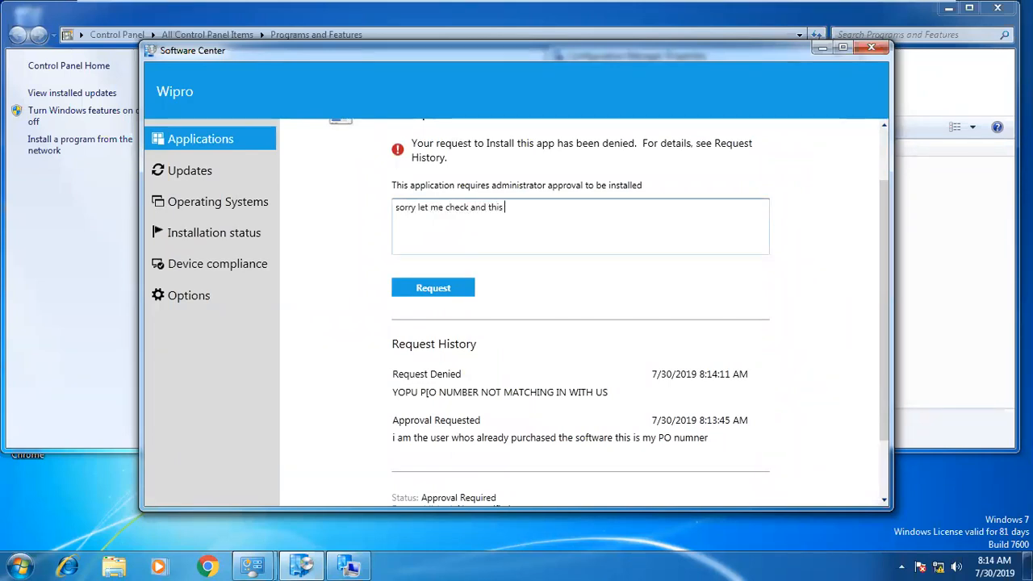
{"action": "type", "text": " is my new "}
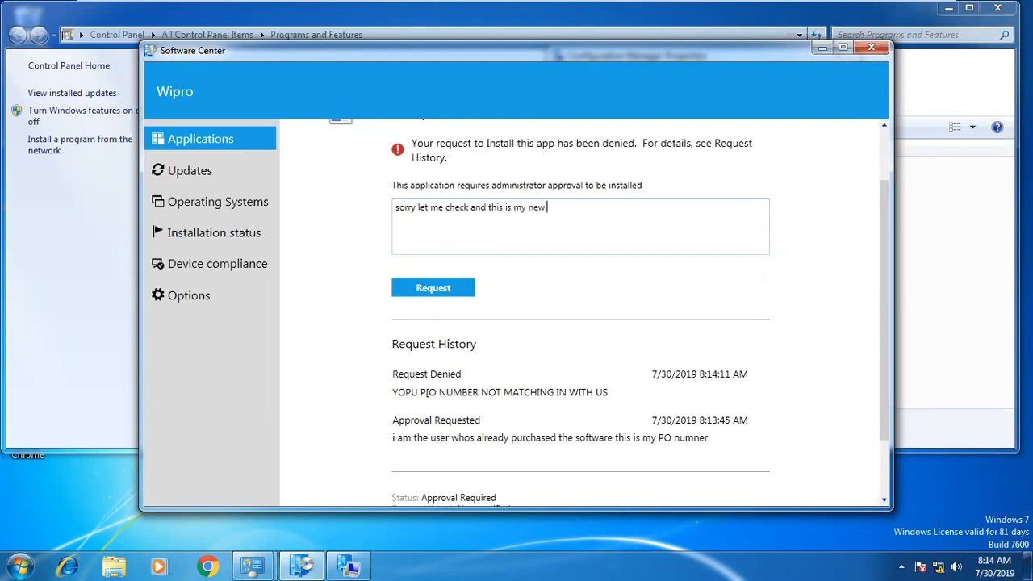
{"action": "type", "text": "po"}
{"action": "left_click", "coordinate": [438, 287]}
Refresh Approval Requests and approve 7 Zip with the comment 'YES NOW WE CAN SEE THIS REQUEST'.
{"action": "mouse_move", "coordinate": [507, 4]}
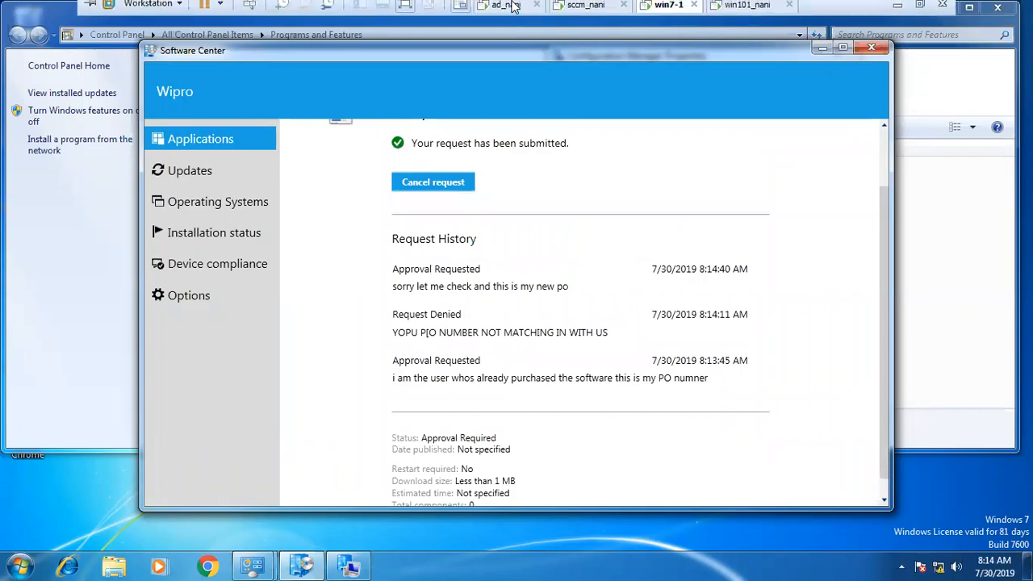
{"action": "left_click", "coordinate": [579, 13]}
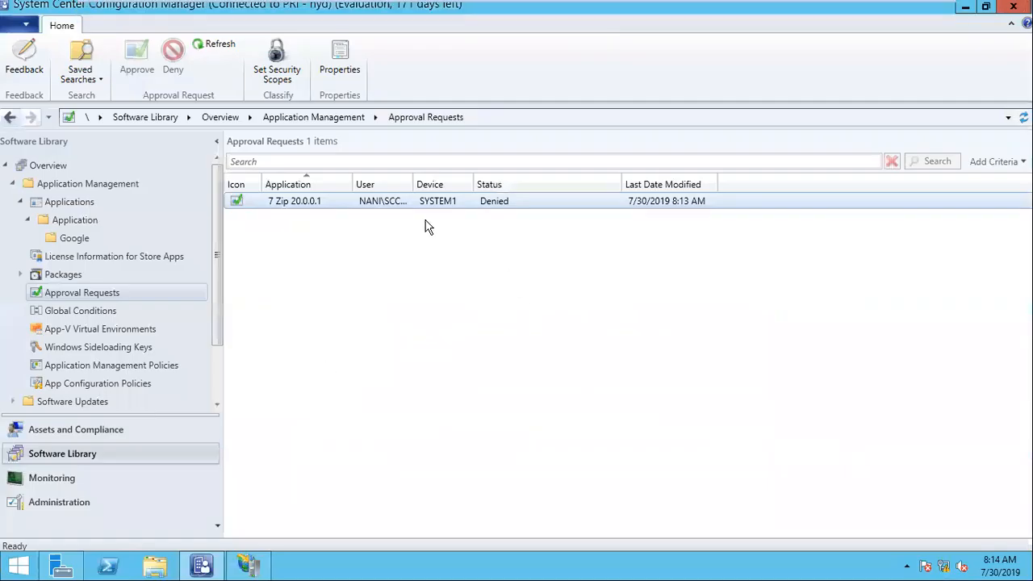
{"action": "left_click", "coordinate": [219, 46]}
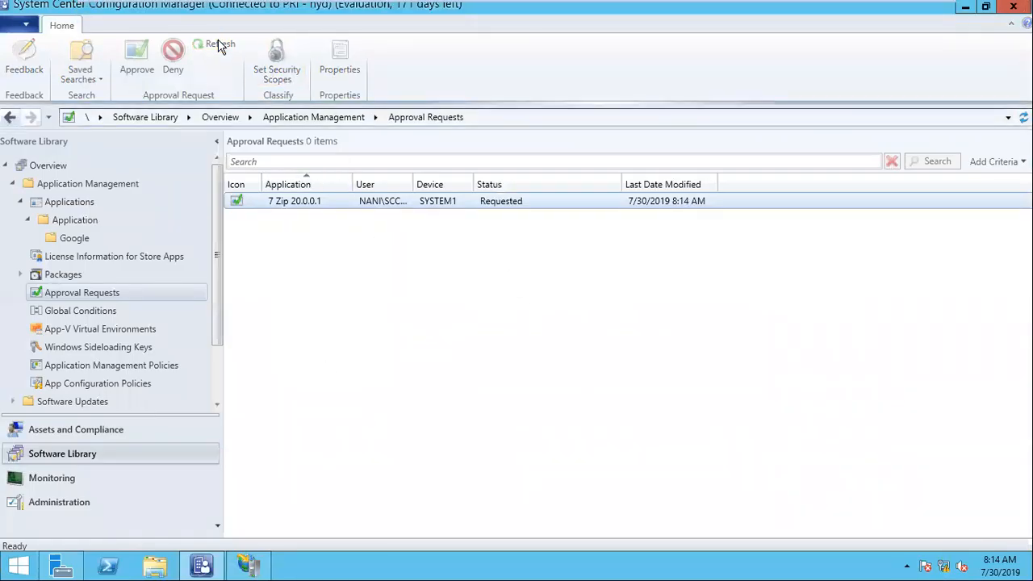
{"action": "left_click", "coordinate": [427, 204]}
{"action": "right_click", "coordinate": [339, 208]}
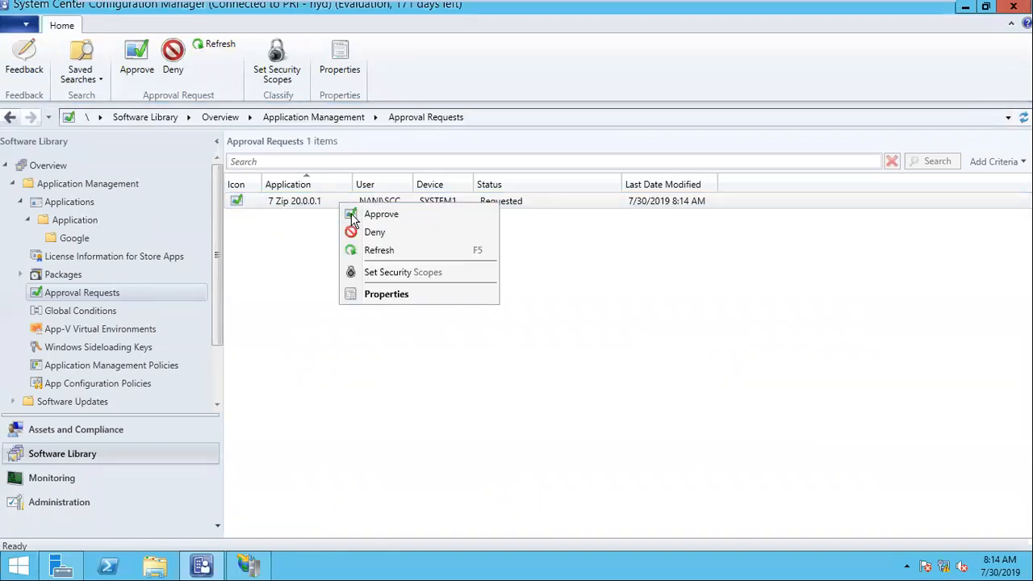
{"action": "left_click", "coordinate": [371, 213]}
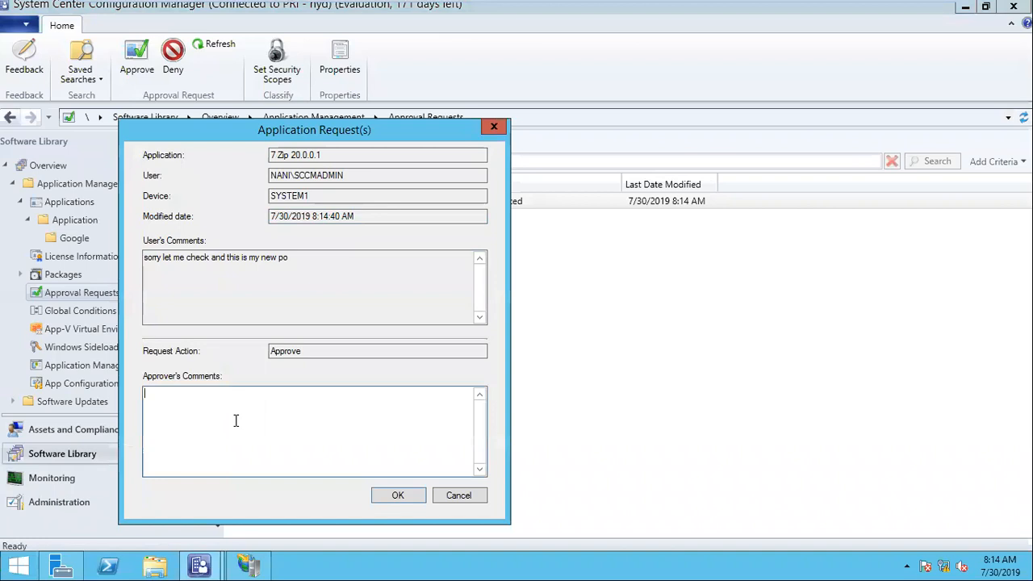
{"action": "type", "text": "YES NOW WE CAN SEE THIS REQUESR"}
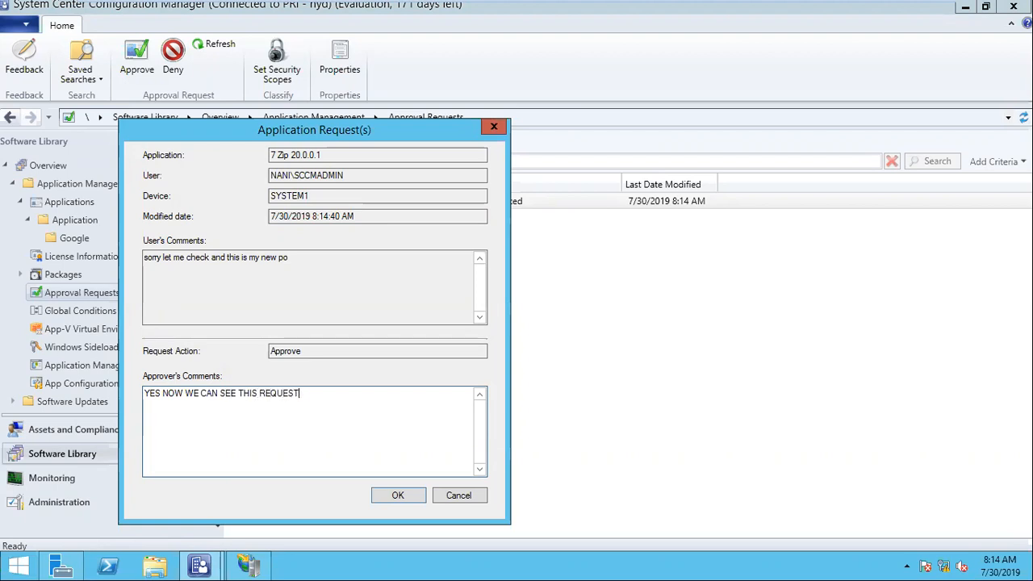
{"action": "left_click", "coordinate": [397, 492]}
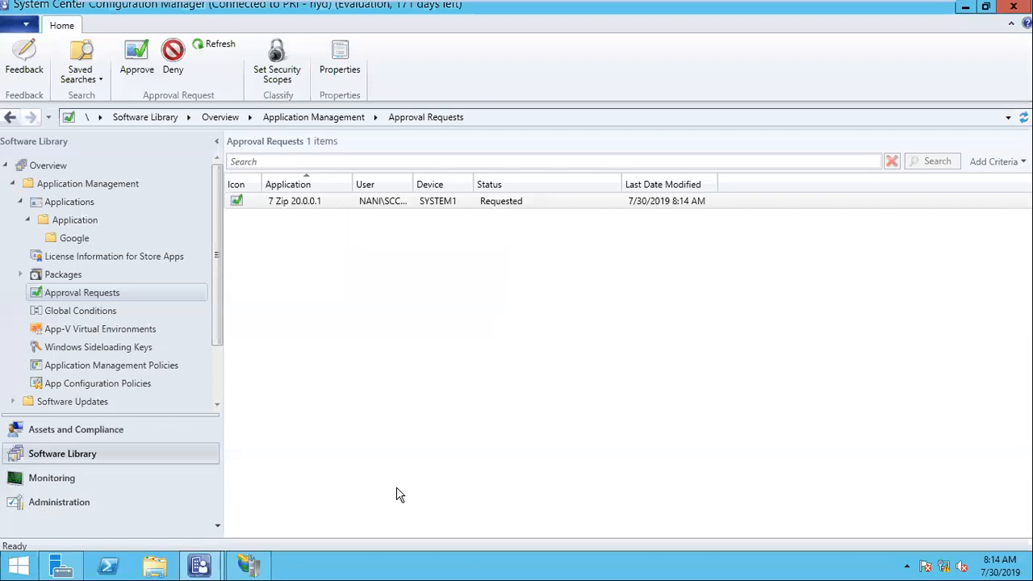
{"action": "mouse_move", "coordinate": [493, 3]}
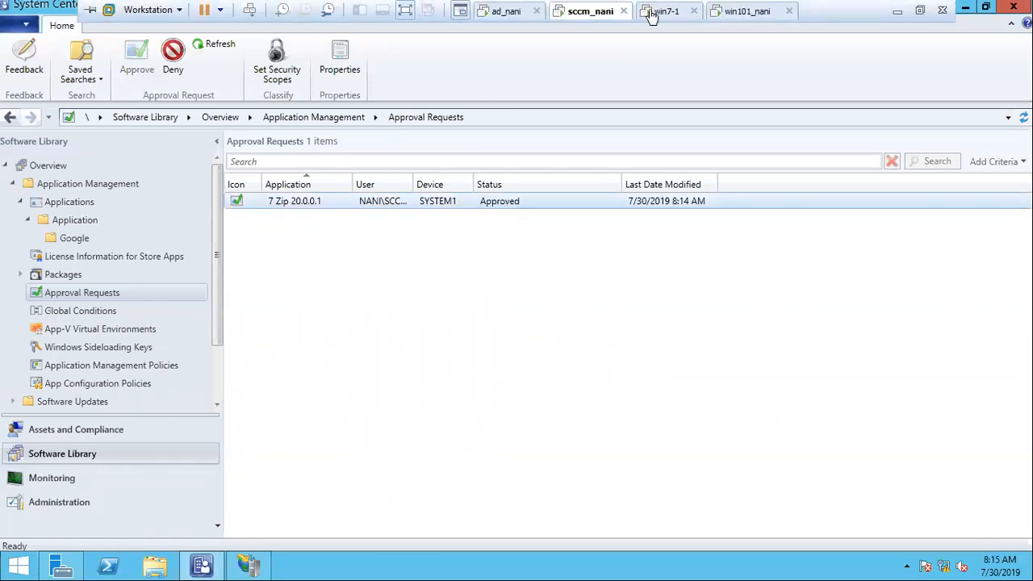
Start the now-approved 7 Zip 20.0.0.1 installation on the client and retry it.
{"action": "left_click", "coordinate": [653, 12]}
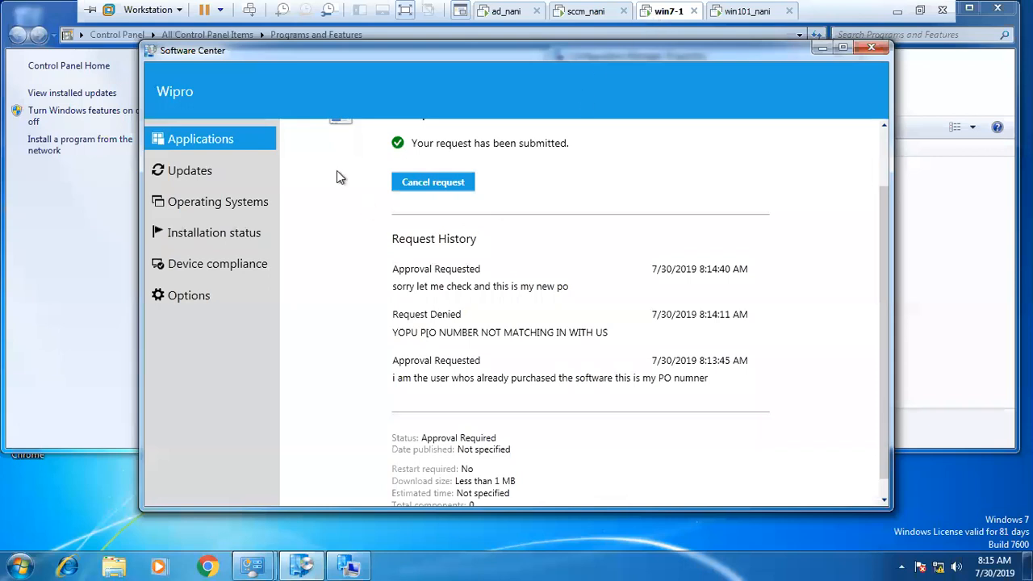
{"action": "left_click", "coordinate": [217, 176]}
{"action": "left_click", "coordinate": [210, 143]}
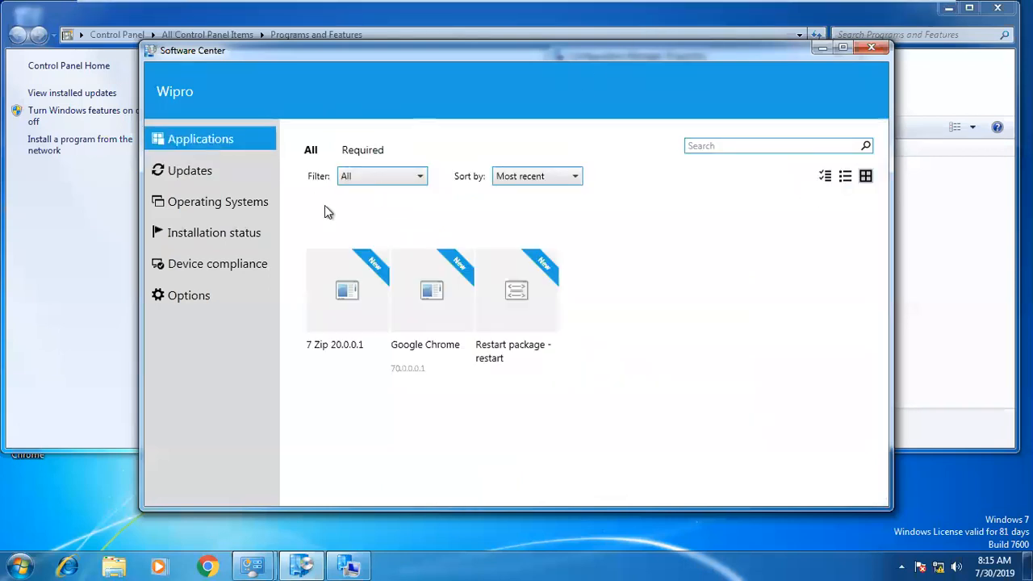
{"action": "left_click", "coordinate": [361, 303]}
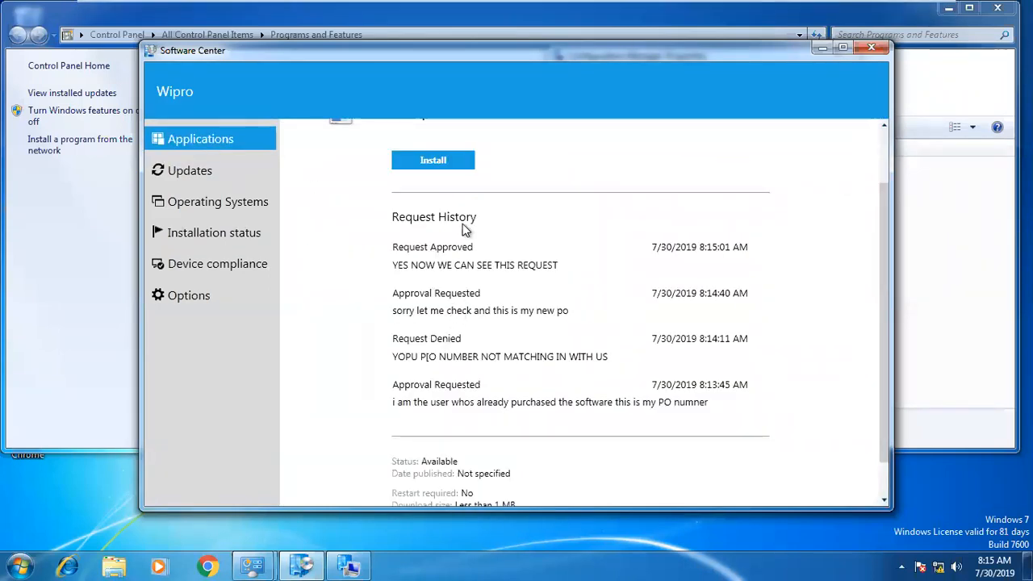
{"action": "left_click_drag", "start_coordinate": [886, 246], "coordinate": [878, 163]}
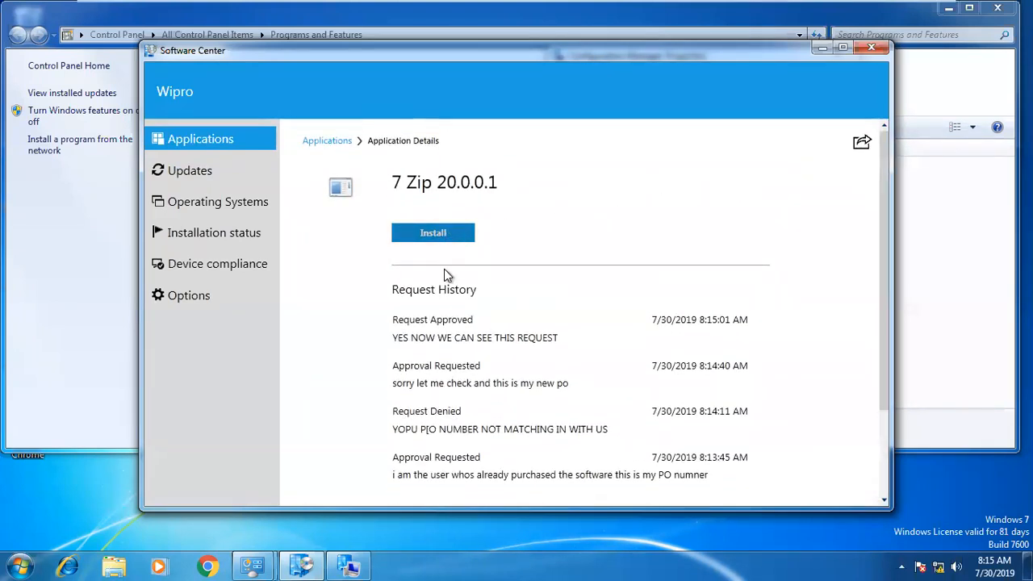
{"action": "left_click", "coordinate": [444, 233]}
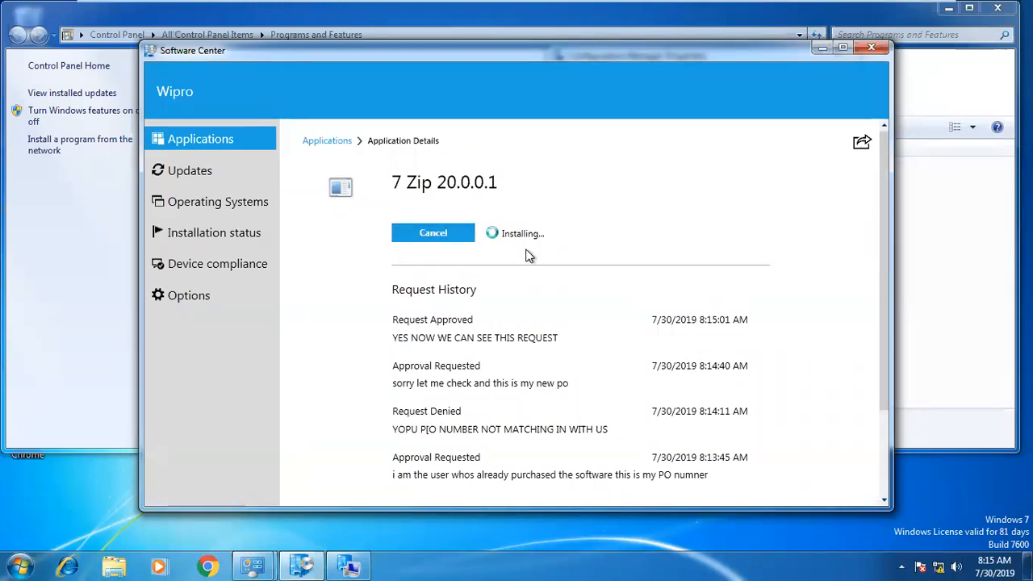
{"action": "scroll", "coordinate": [526, 255], "scroll_direction": "down", "scroll_amount": 2}
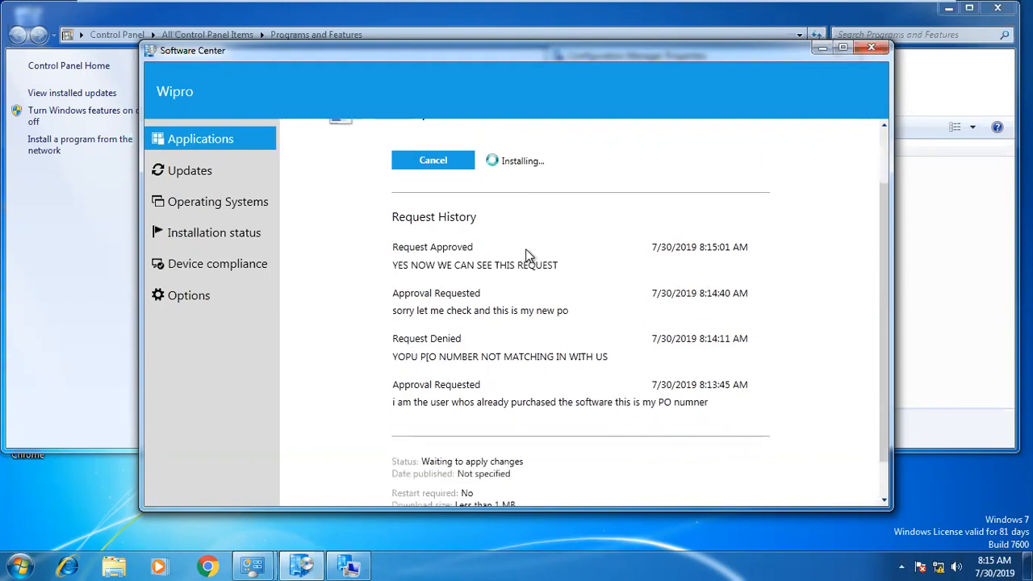
{"action": "left_click_drag", "start_coordinate": [883, 236], "coordinate": [878, 154]}
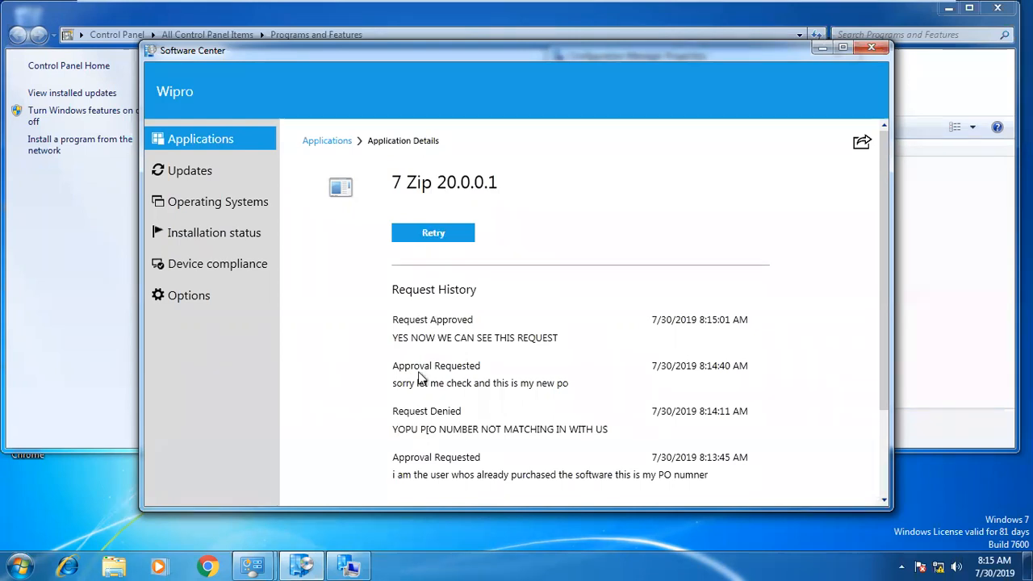
{"action": "left_click", "coordinate": [440, 238]}
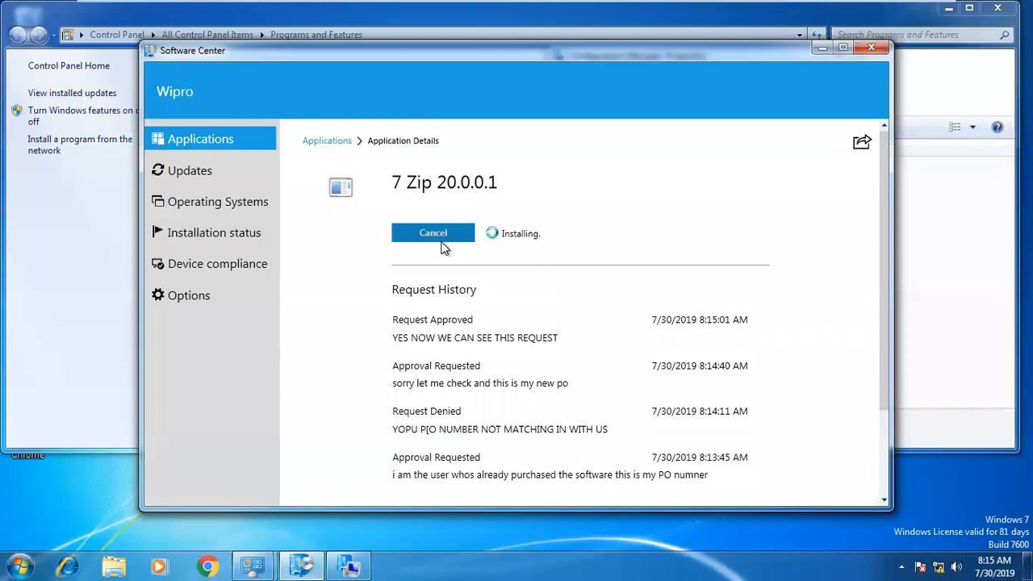
Minimize Software Center and Programs and Features, then return to the server's Configuration Manager.
{"action": "left_click", "coordinate": [821, 49]}
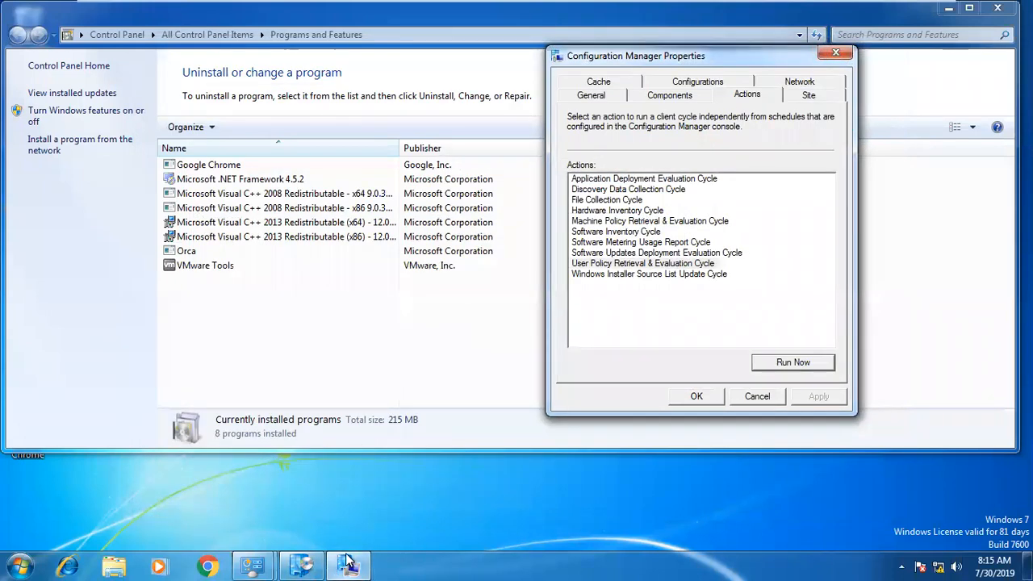
{"action": "mouse_move", "coordinate": [300, 569]}
{"action": "left_click", "coordinate": [350, 318]}
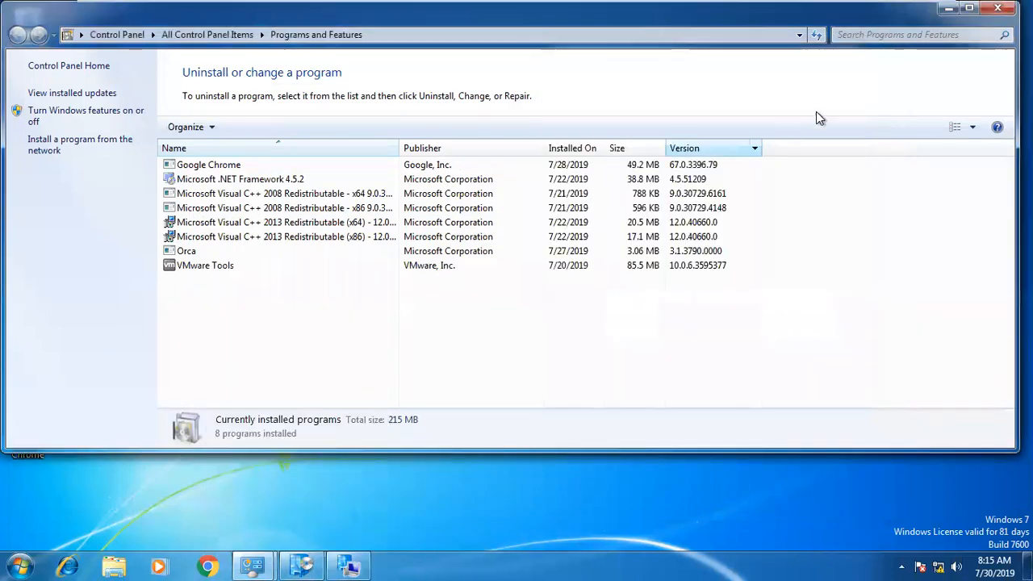
{"action": "left_click", "coordinate": [950, 8]}
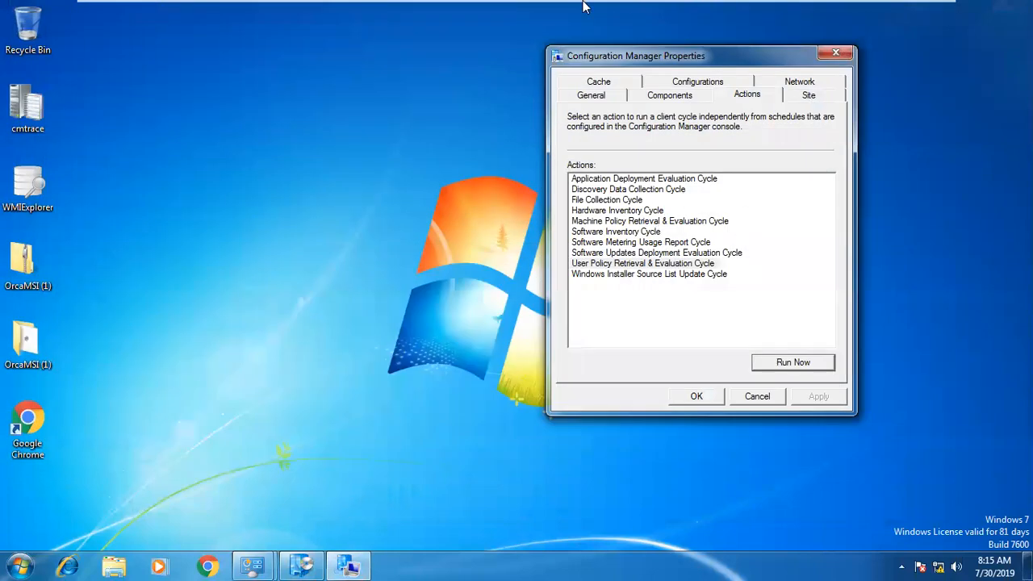
{"action": "left_click", "coordinate": [590, 12]}
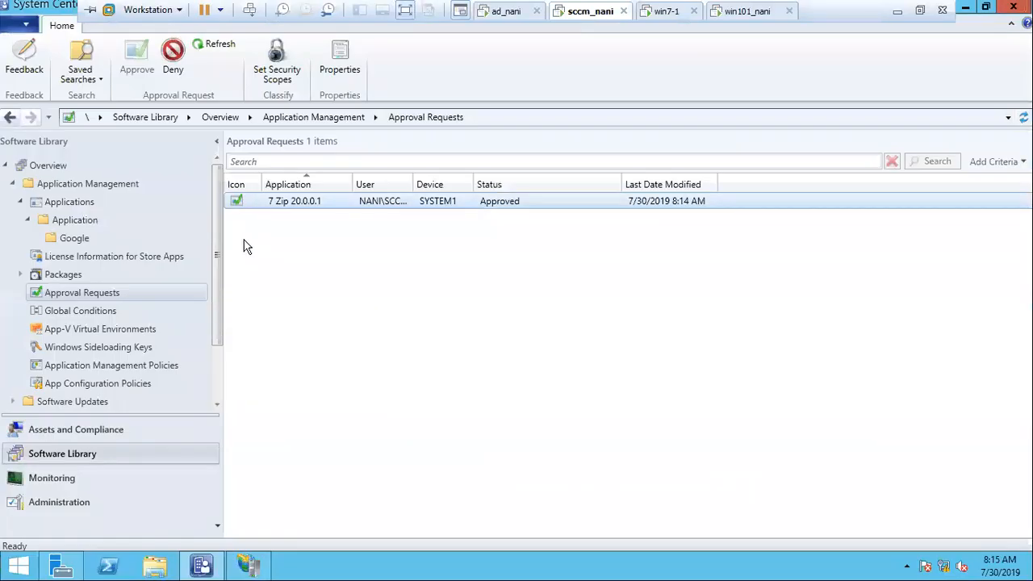
Open Monitoring > Reporting > Reports to confirm no reports exist yet.
{"action": "left_click", "coordinate": [63, 297]}
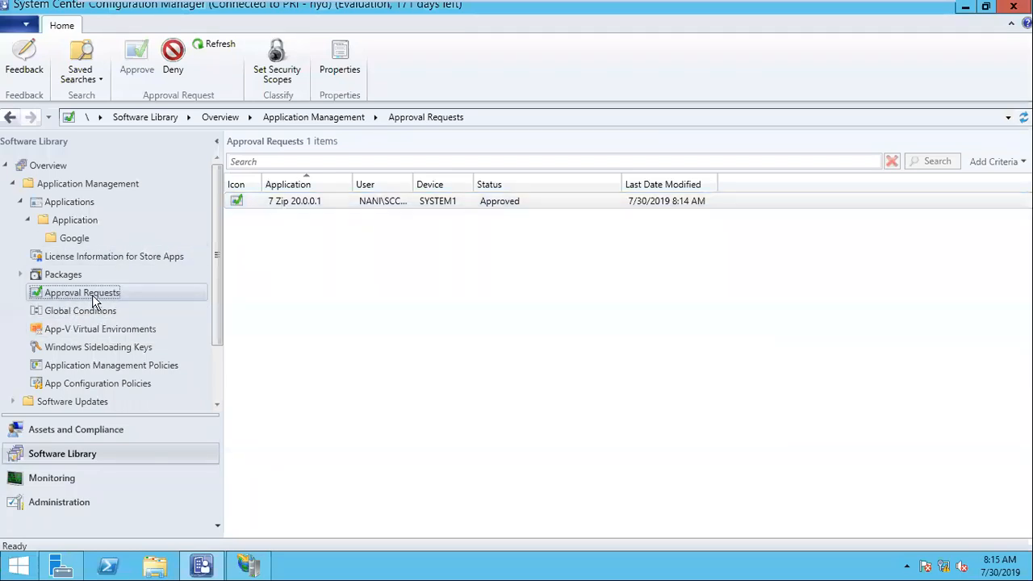
{"action": "left_click", "coordinate": [20, 203]}
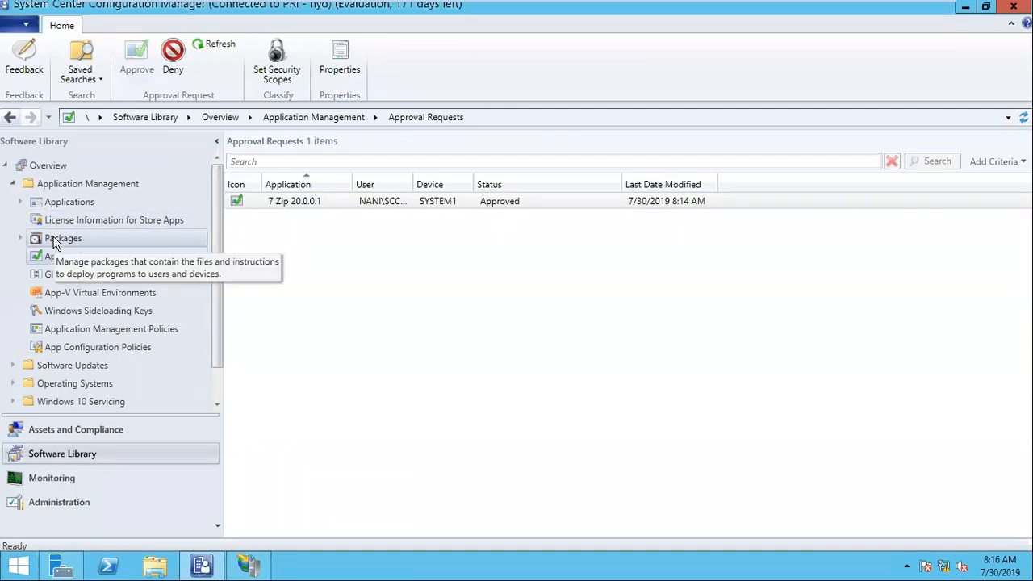
{"action": "left_click", "coordinate": [69, 503]}
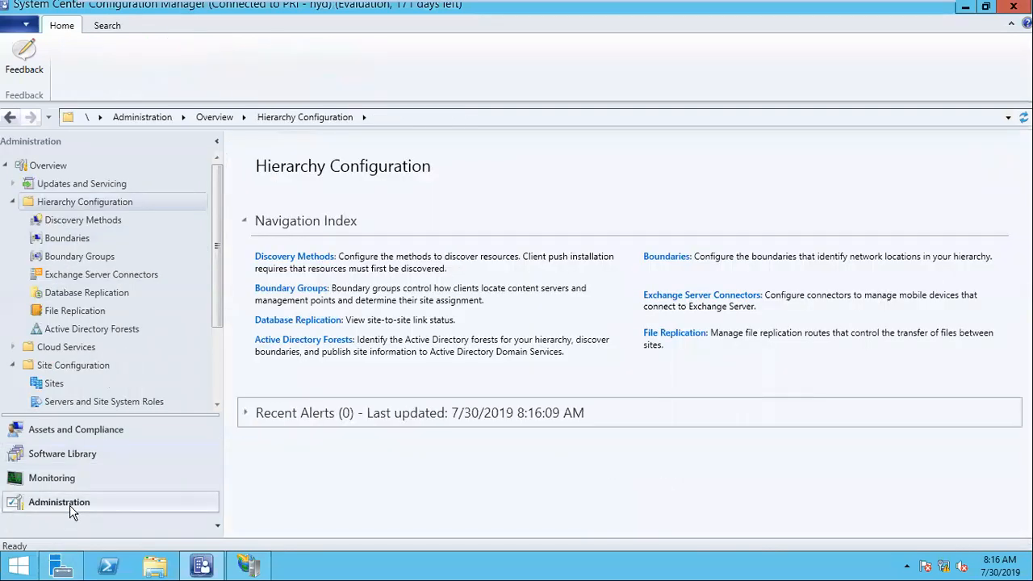
{"action": "left_click", "coordinate": [60, 483]}
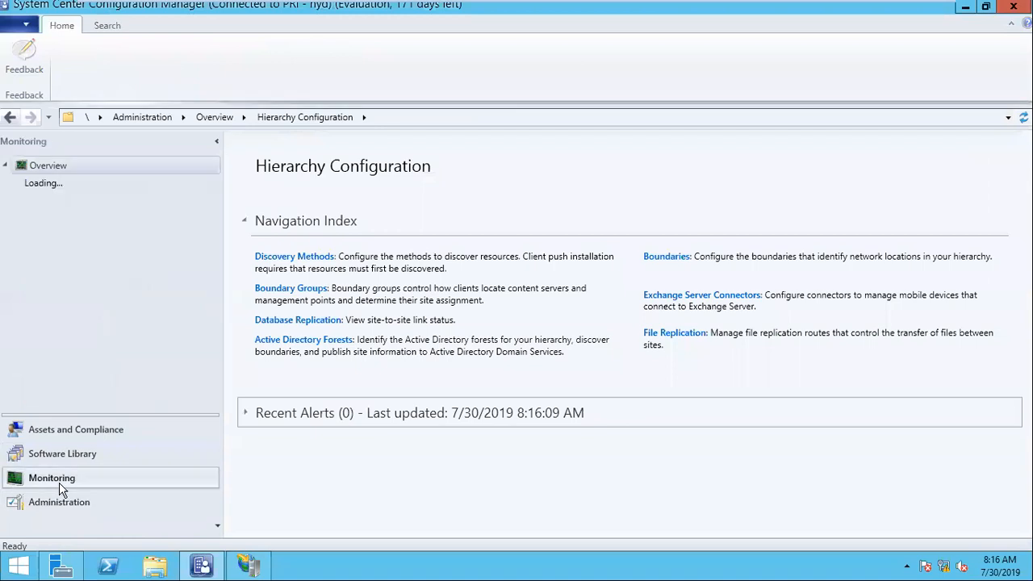
{"action": "left_click", "coordinate": [55, 220]}
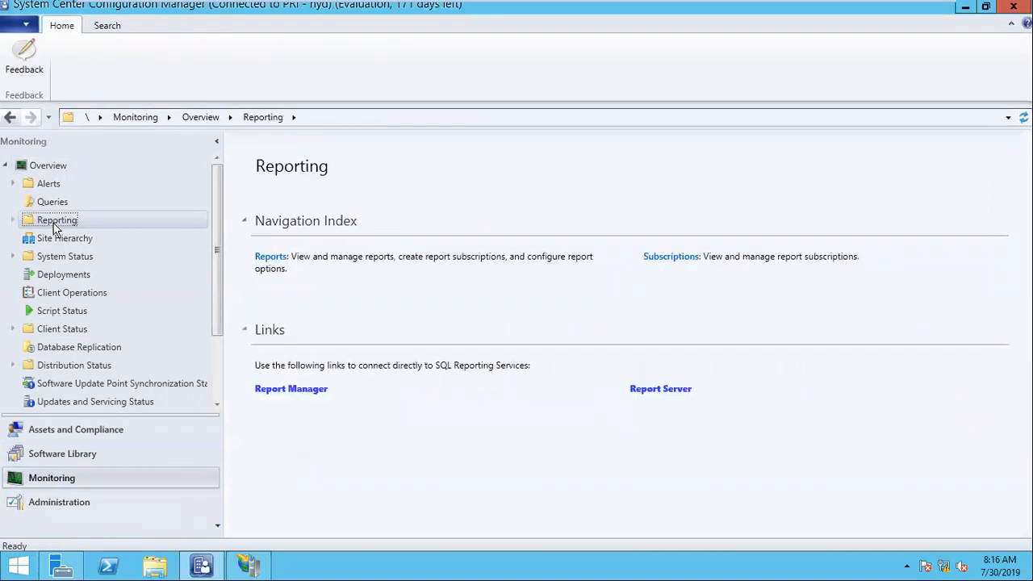
{"action": "left_click", "coordinate": [59, 238]}
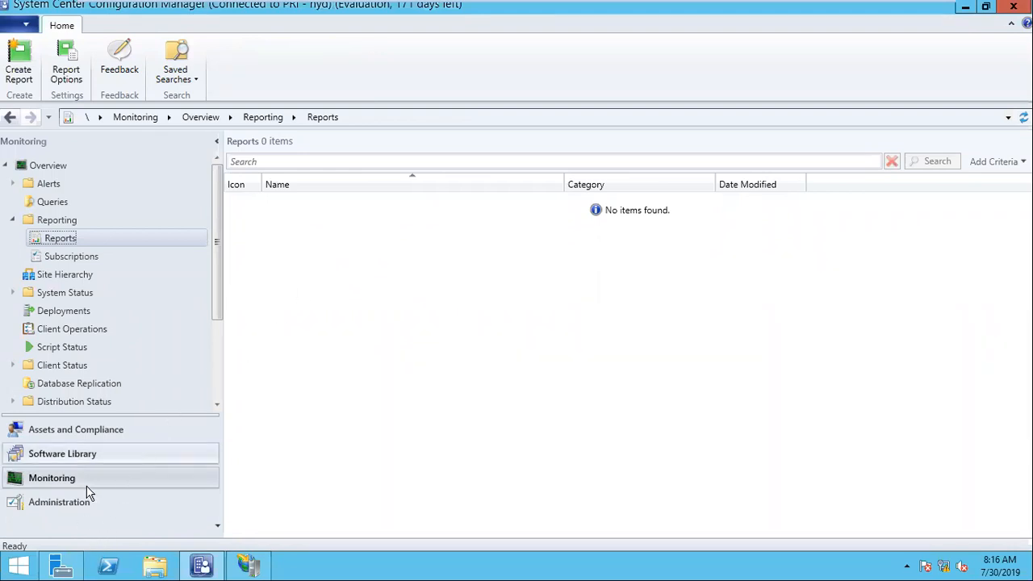
Open Administration > Site Configuration > Servers and Site System Roles.
{"action": "left_click", "coordinate": [59, 502]}
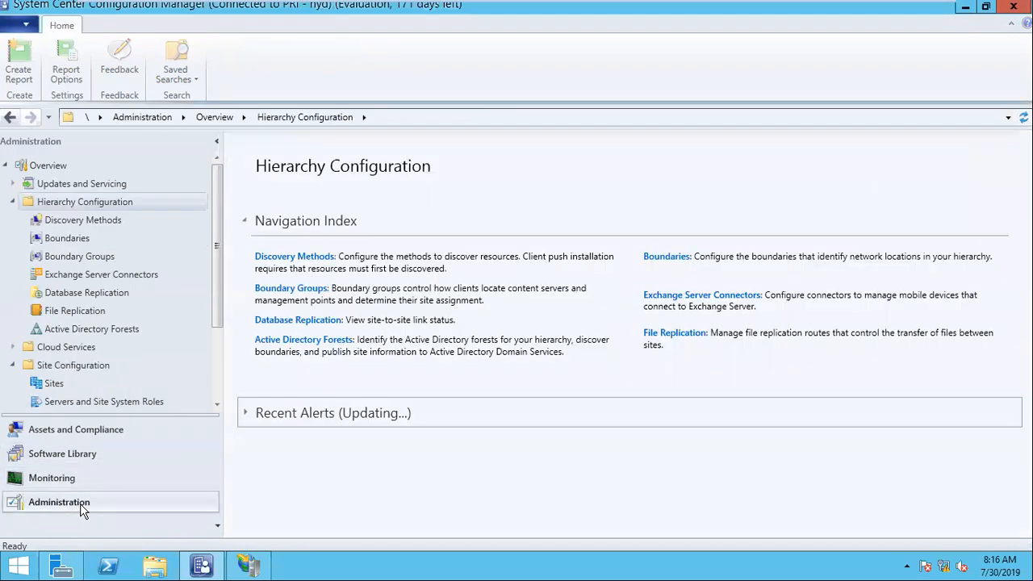
{"action": "scroll", "coordinate": [105, 363], "scroll_direction": "down", "scroll_amount": 2}
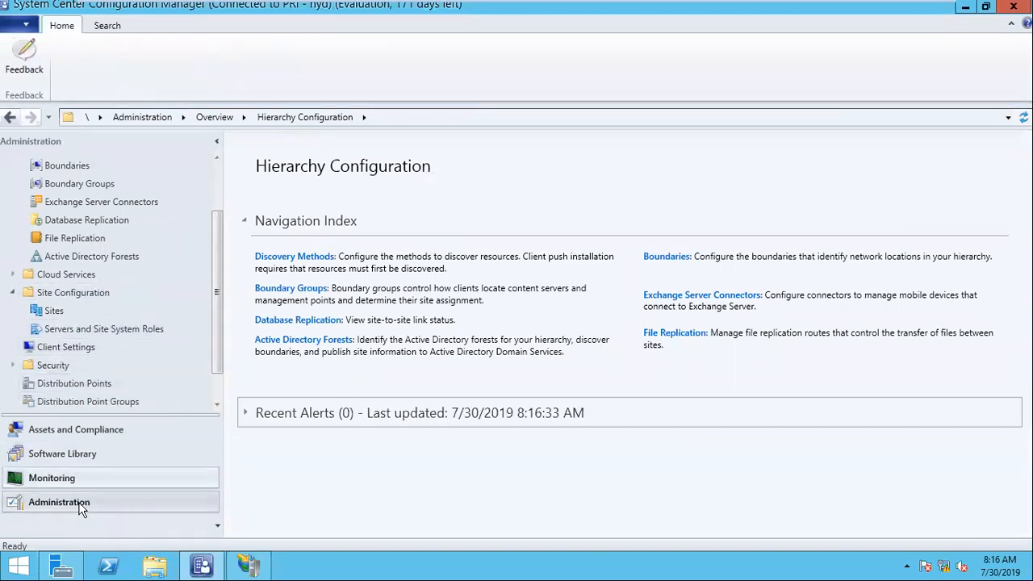
{"action": "left_click", "coordinate": [80, 333]}
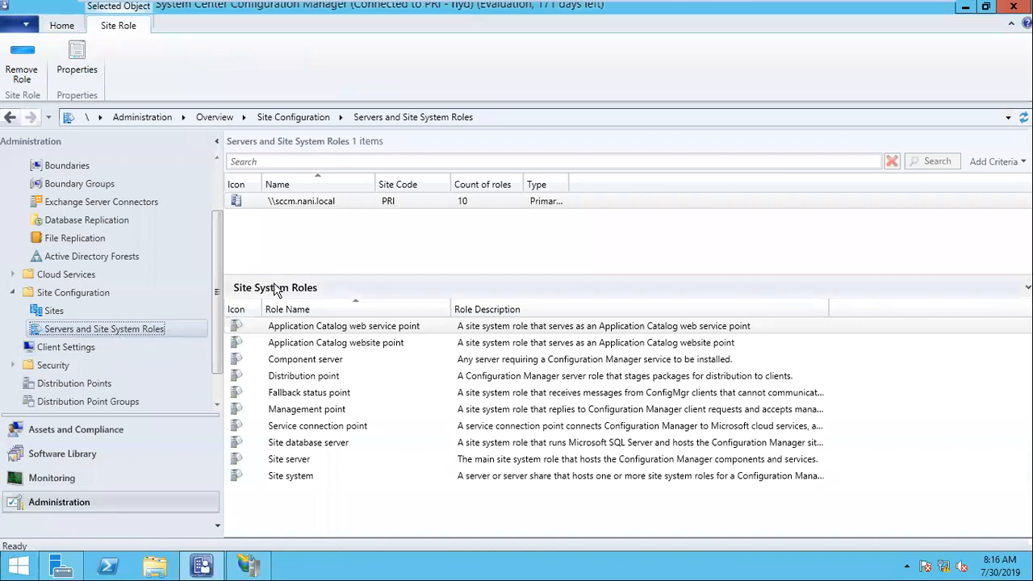
Start Add Site System Roles on sccm.nani.local and select the Reporting services point role.
{"action": "right_click", "coordinate": [302, 201]}
{"action": "left_click", "coordinate": [327, 214]}
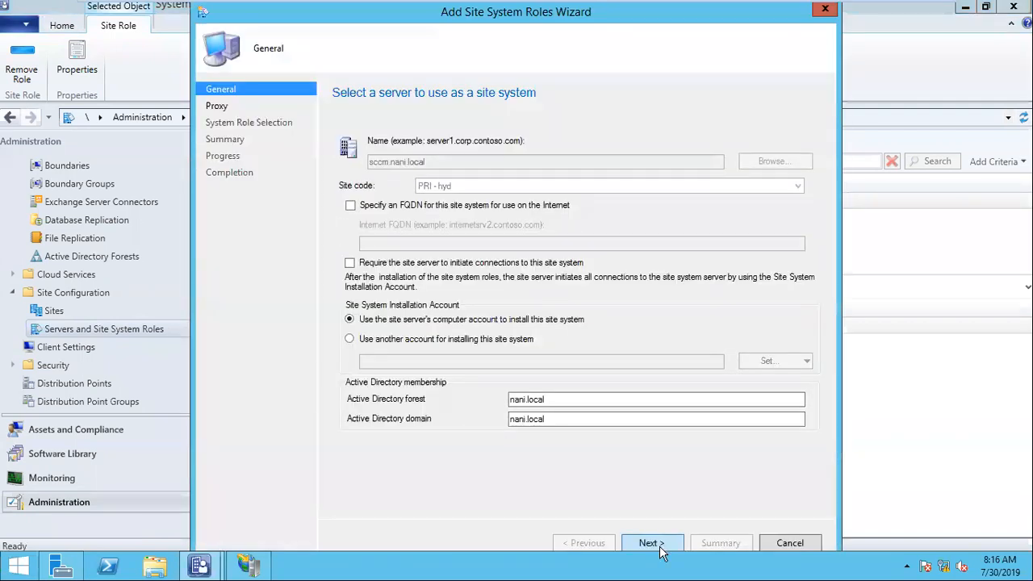
{"action": "left_click", "coordinate": [659, 548]}
{"action": "left_click", "coordinate": [654, 543]}
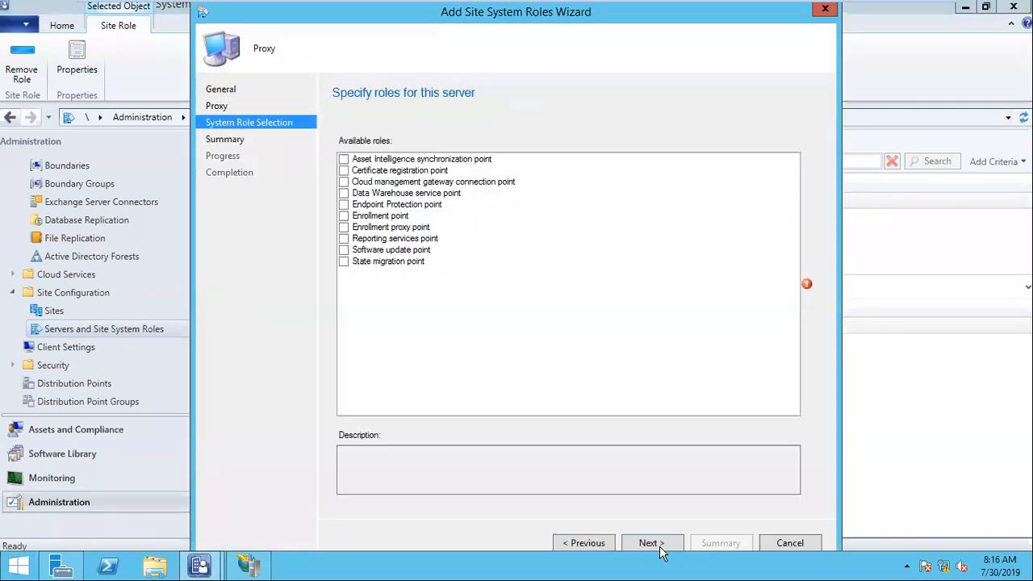
{"action": "left_click", "coordinate": [344, 240]}
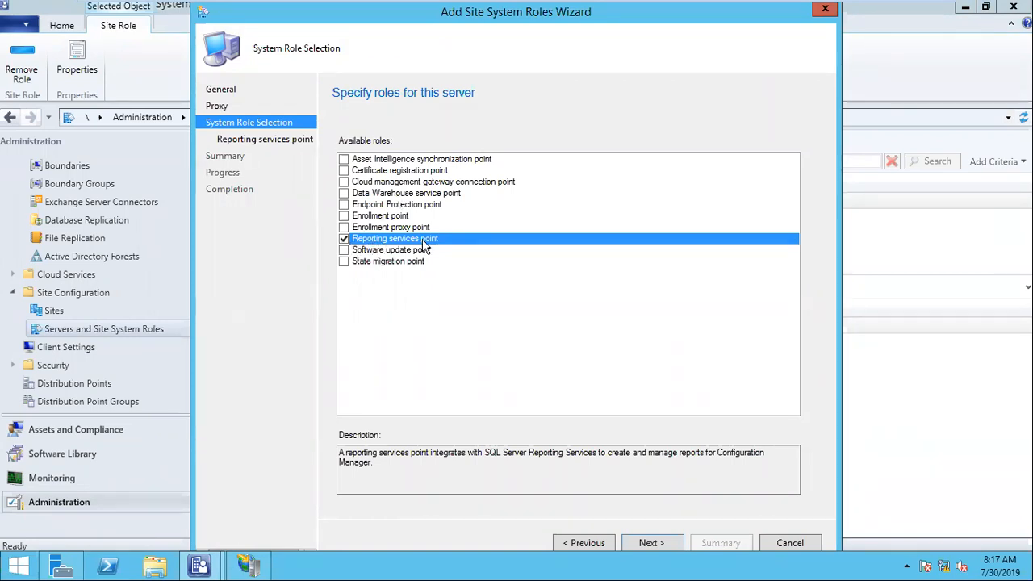
{"action": "left_click", "coordinate": [649, 543]}
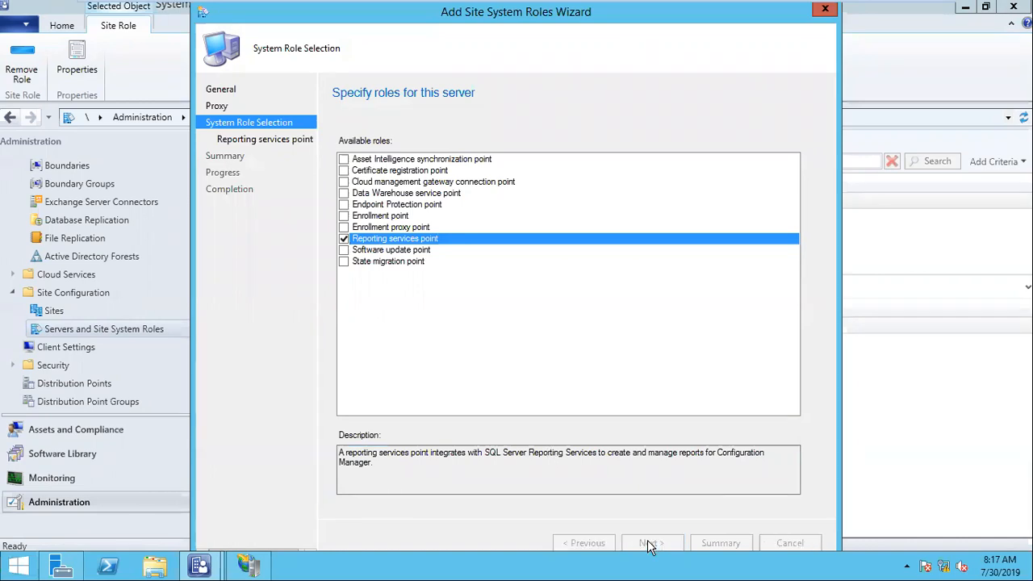
Verify the site database connection and set a new reporting account for domain user SCCM.
{"action": "left_click", "coordinate": [493, 289]}
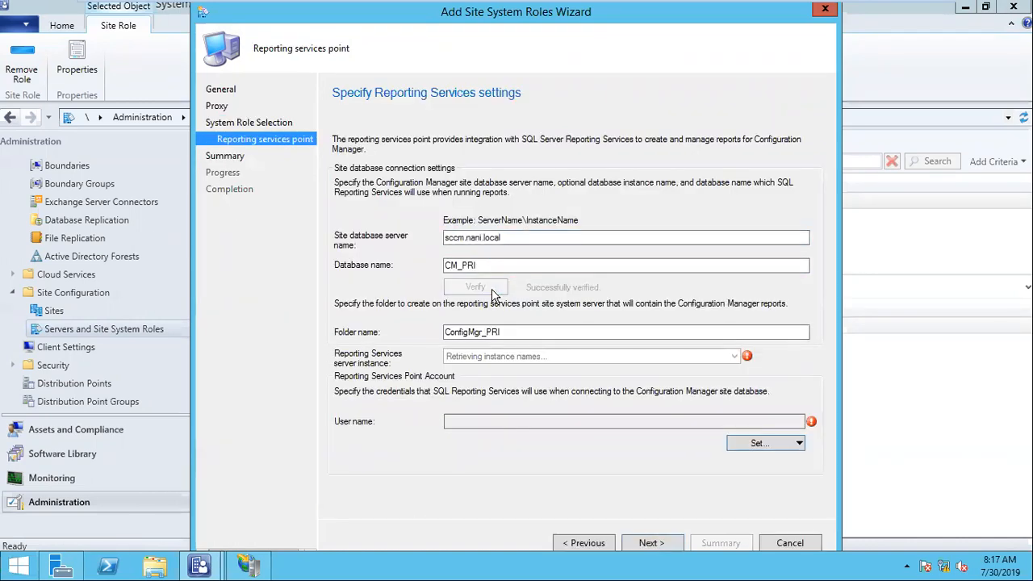
{"action": "left_click", "coordinate": [532, 333]}
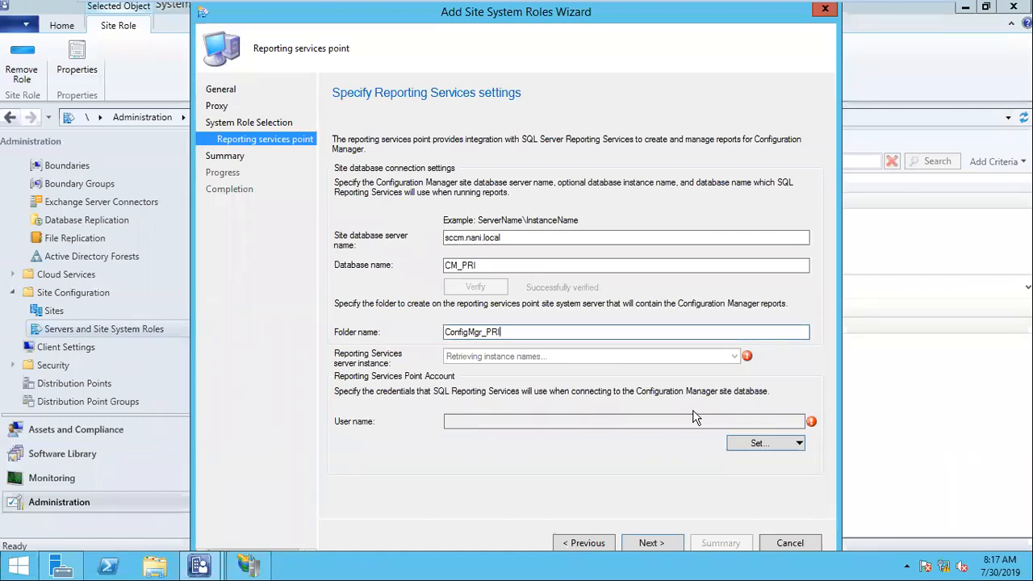
{"action": "left_click", "coordinate": [766, 447]}
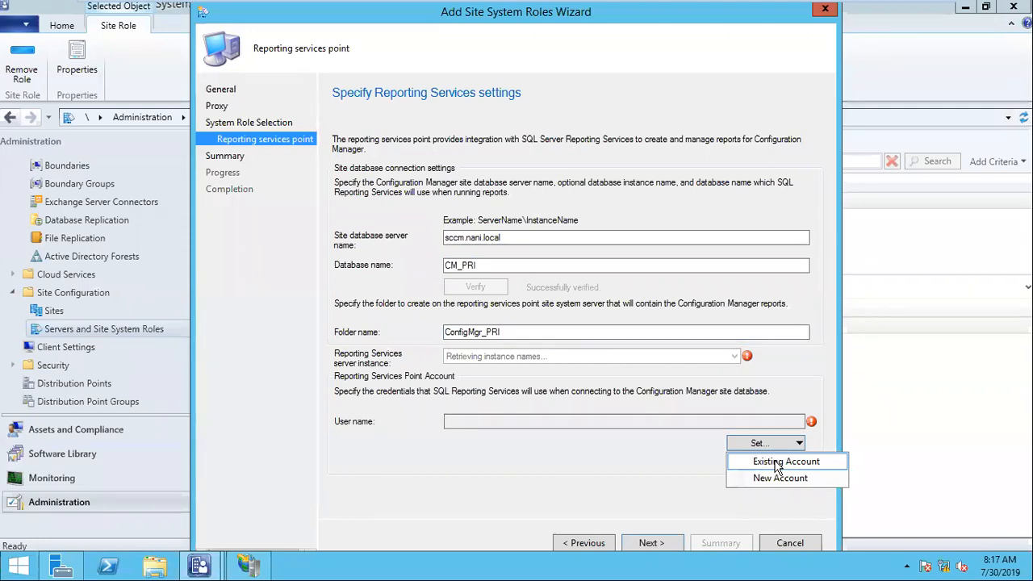
{"action": "left_click", "coordinate": [777, 463]}
{"action": "left_click", "coordinate": [684, 420]}
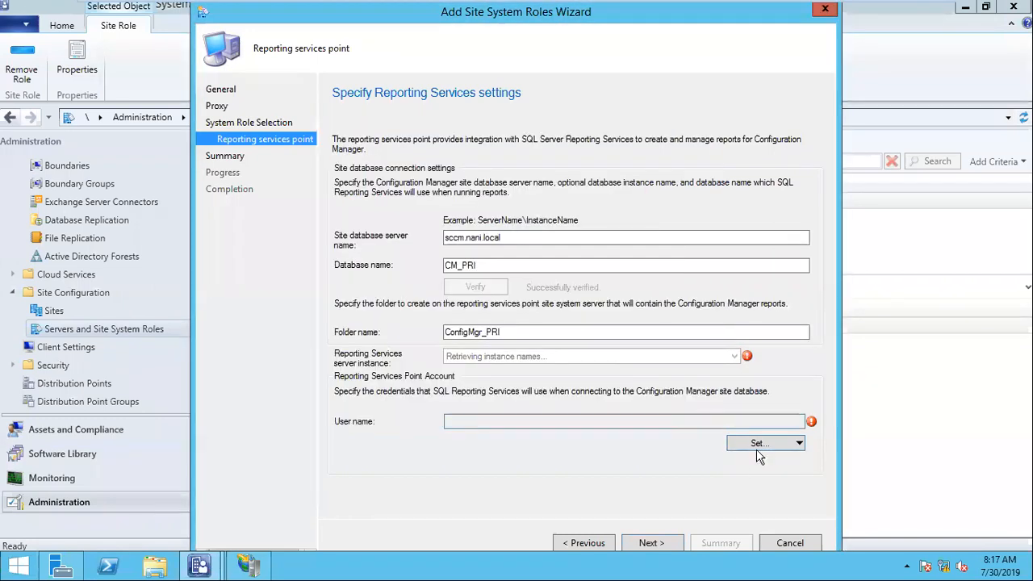
{"action": "left_click", "coordinate": [758, 449]}
{"action": "left_click", "coordinate": [777, 476]}
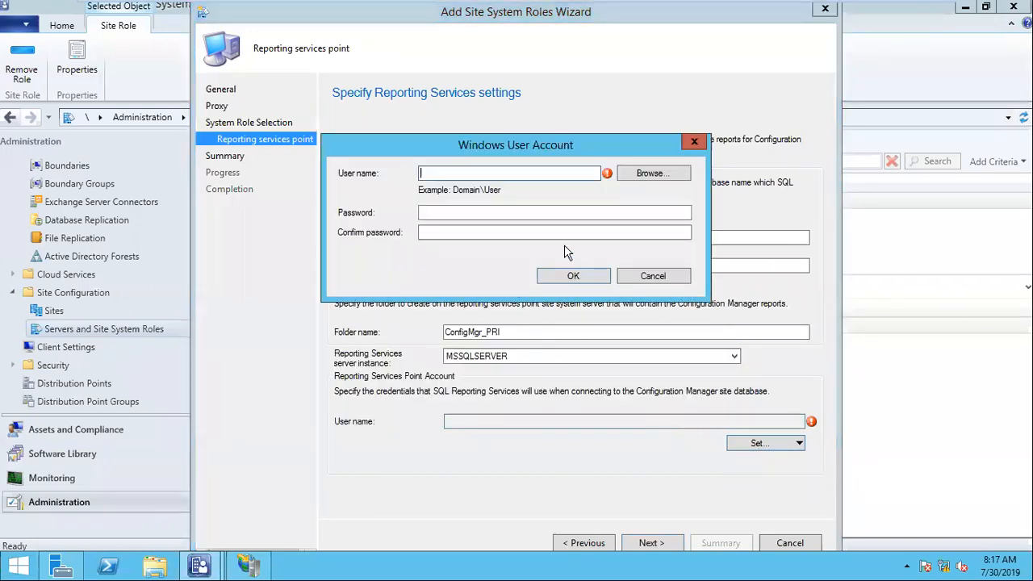
{"action": "left_click", "coordinate": [650, 174]}
{"action": "type", "text": "SCCM"}
{"action": "left_click", "coordinate": [634, 283]}
{"action": "left_click", "coordinate": [578, 331]}
Enter and confirm the account password, then complete the wizard to install the role.
{"action": "left_click", "coordinate": [470, 213]}
{"action": "type", "text": "P@ss"}
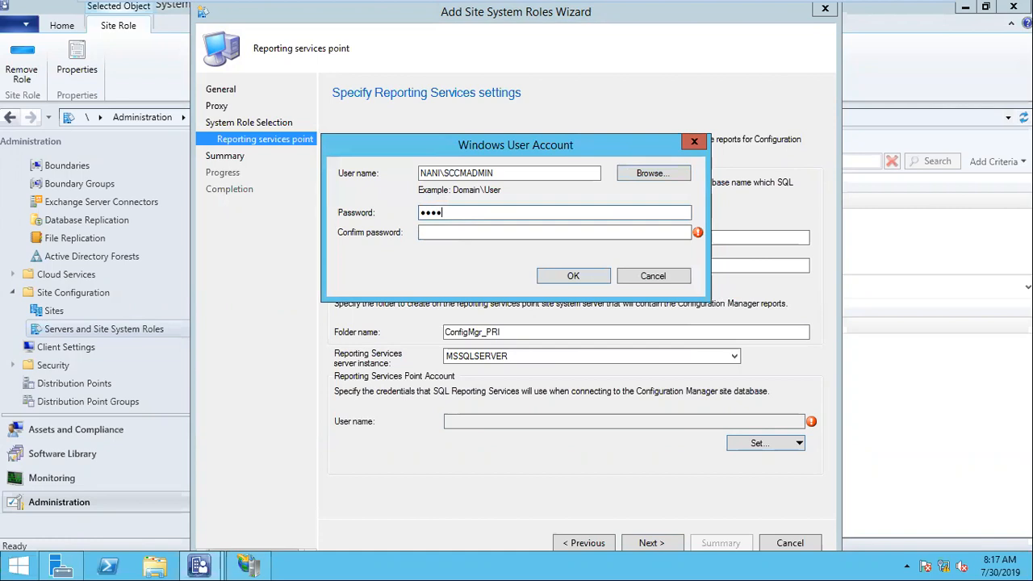
{"action": "key", "text": "Tab"}
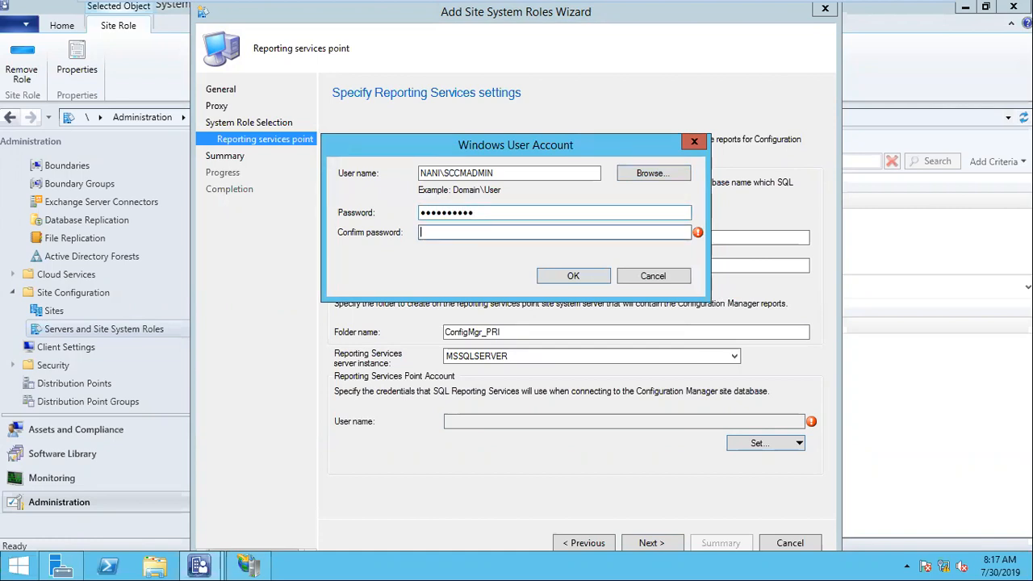
{"action": "type", "text": "P@ssw0rd12"}
{"action": "left_click", "coordinate": [573, 276]}
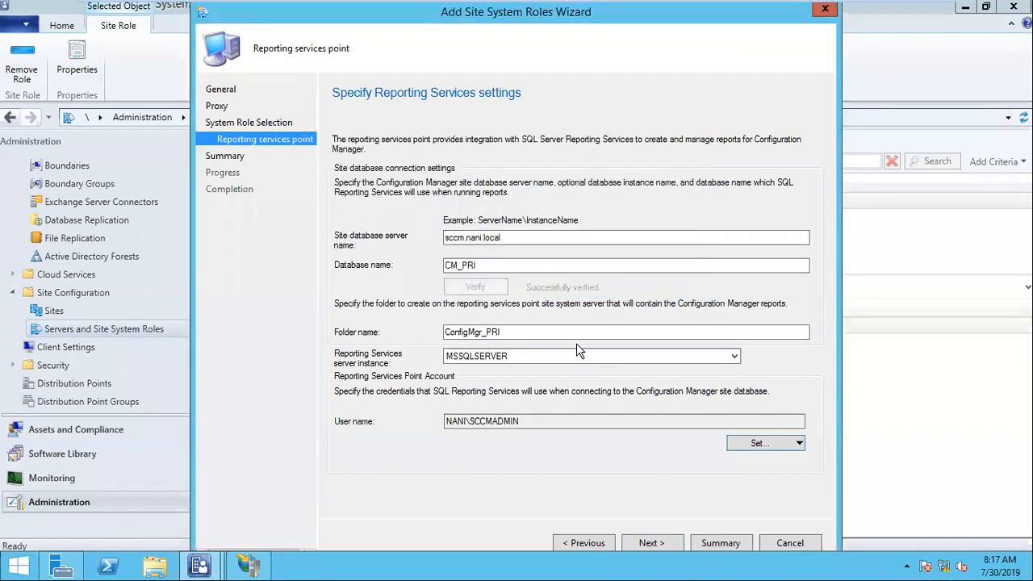
{"action": "left_click", "coordinate": [652, 544]}
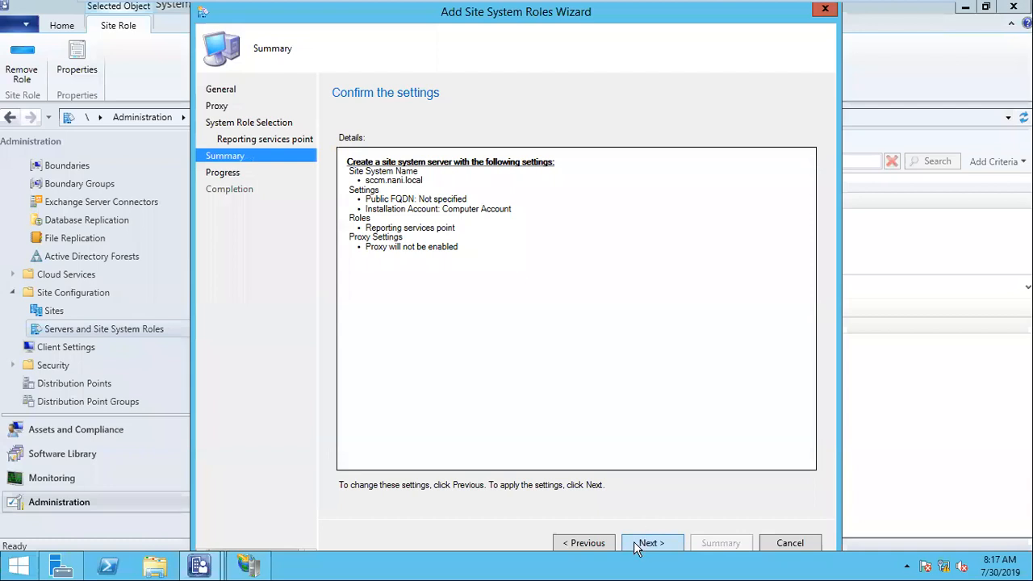
{"action": "left_click", "coordinate": [594, 544]}
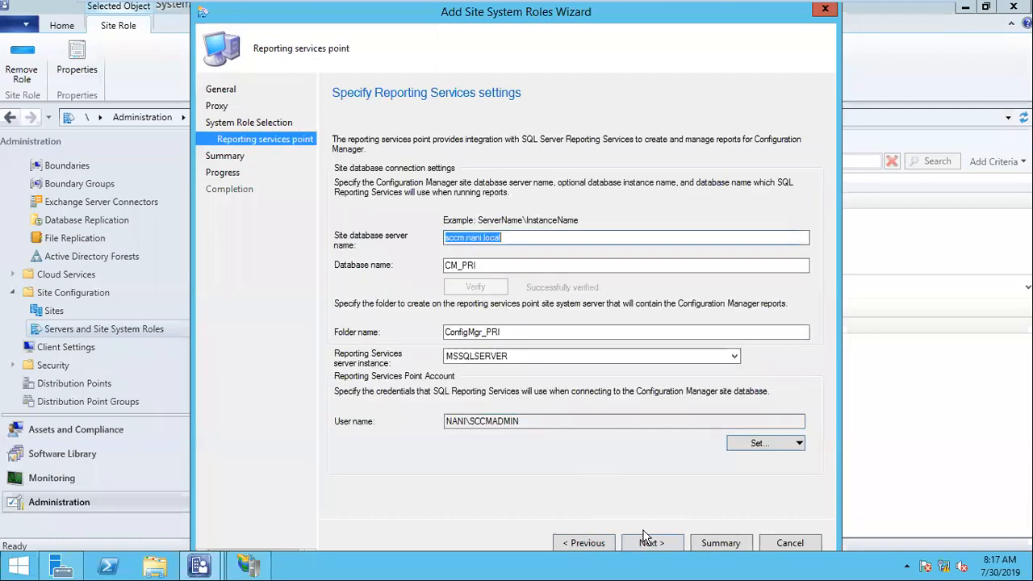
{"action": "left_click", "coordinate": [653, 544]}
{"action": "left_click", "coordinate": [652, 543]}
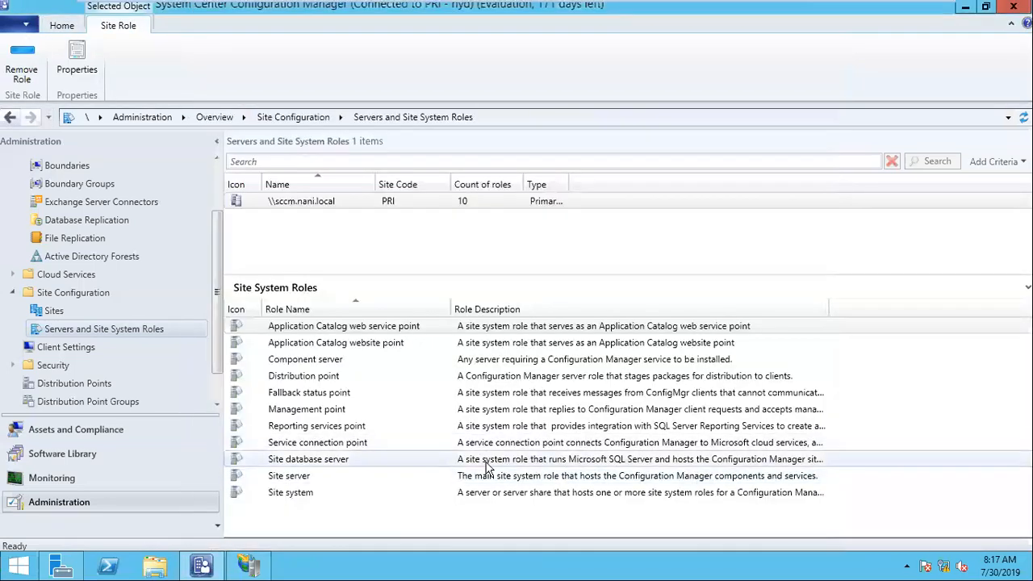
Browse to D:\Program Files\Microsoft Configuration Manager\Logs in File Explorer.
{"action": "left_click", "coordinate": [155, 565]}
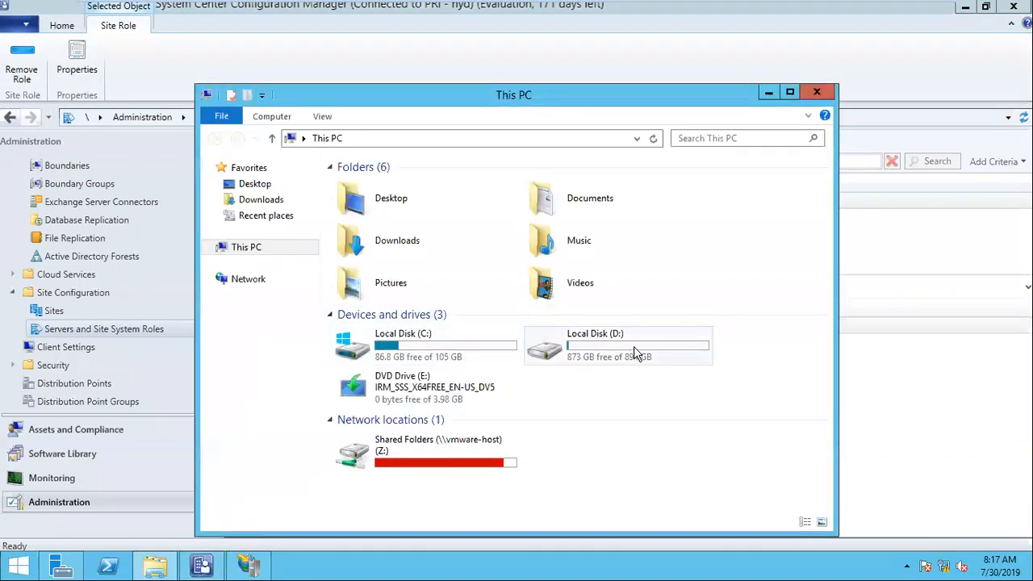
{"action": "double_click", "coordinate": [635, 353]}
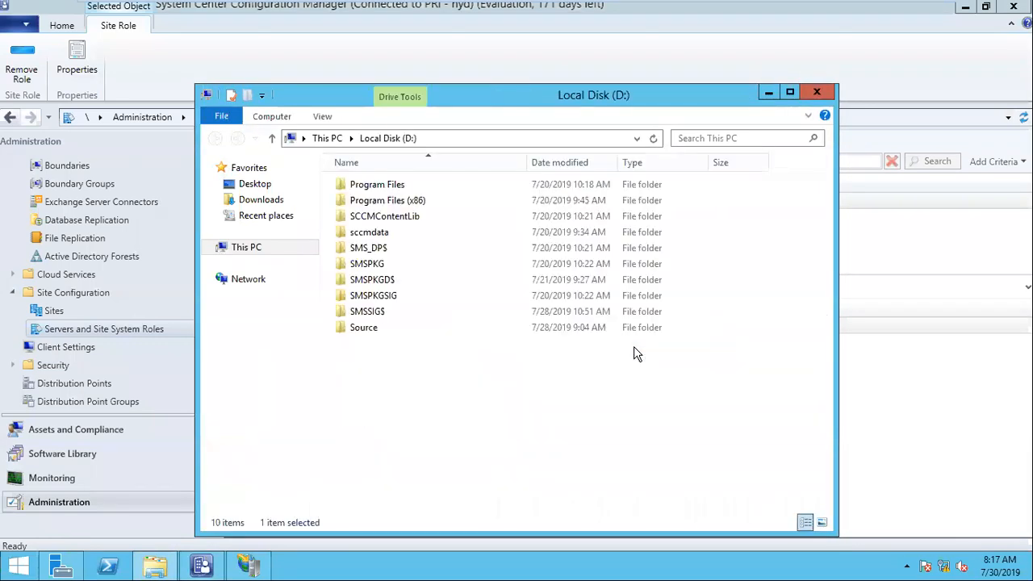
{"action": "double_click", "coordinate": [408, 185]}
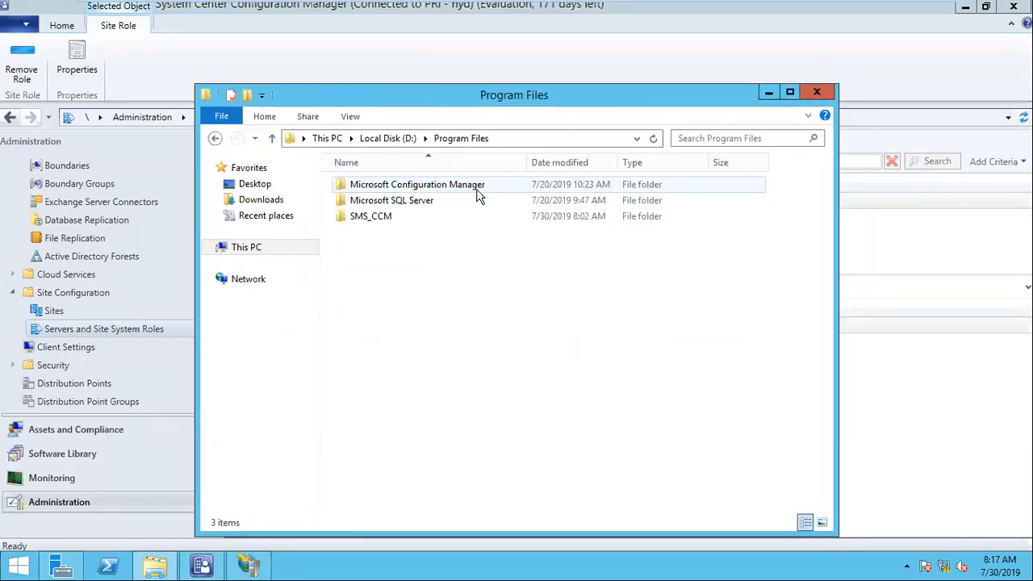
{"action": "double_click", "coordinate": [479, 187]}
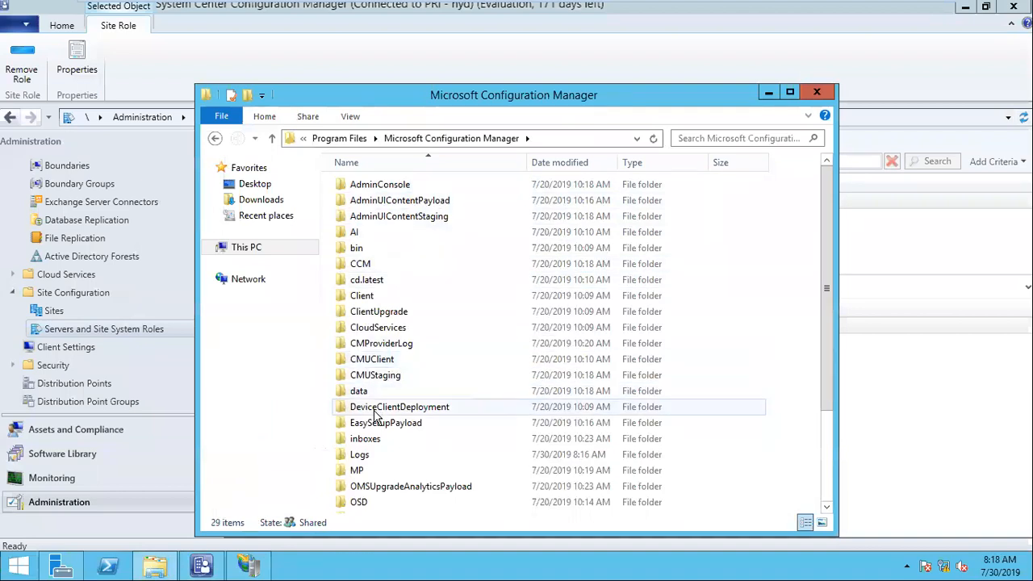
{"action": "double_click", "coordinate": [360, 455]}
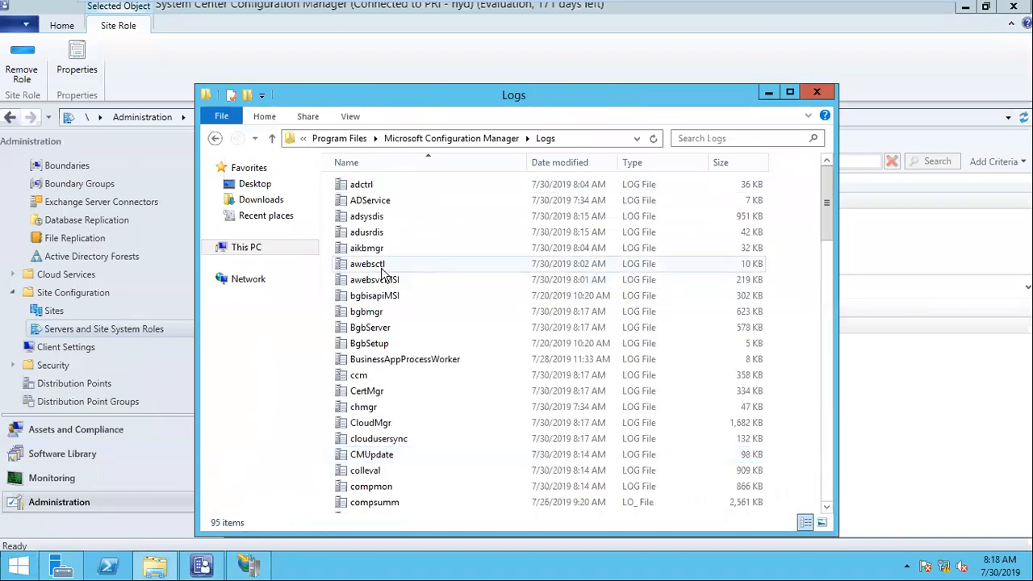
Sort the log files newest first by Date modified and select srsrpMSI.log.
{"action": "left_click", "coordinate": [382, 268]}
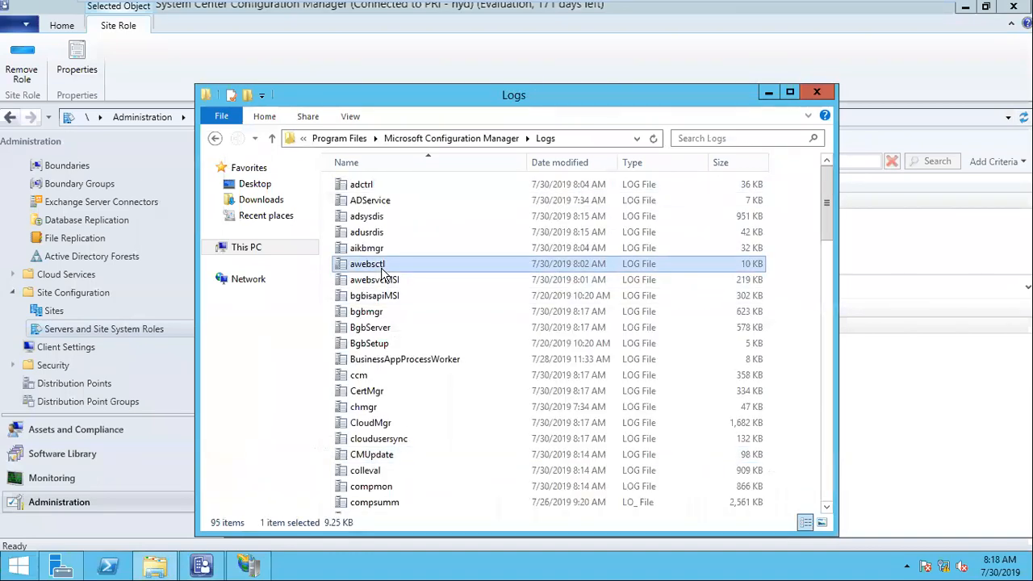
{"action": "key", "text": "s"}
{"action": "key", "text": "Down"}
{"action": "key", "text": "Down"}
{"action": "key", "text": "Down"}
{"action": "key", "text": "Down"}
{"action": "key", "text": "Down"}
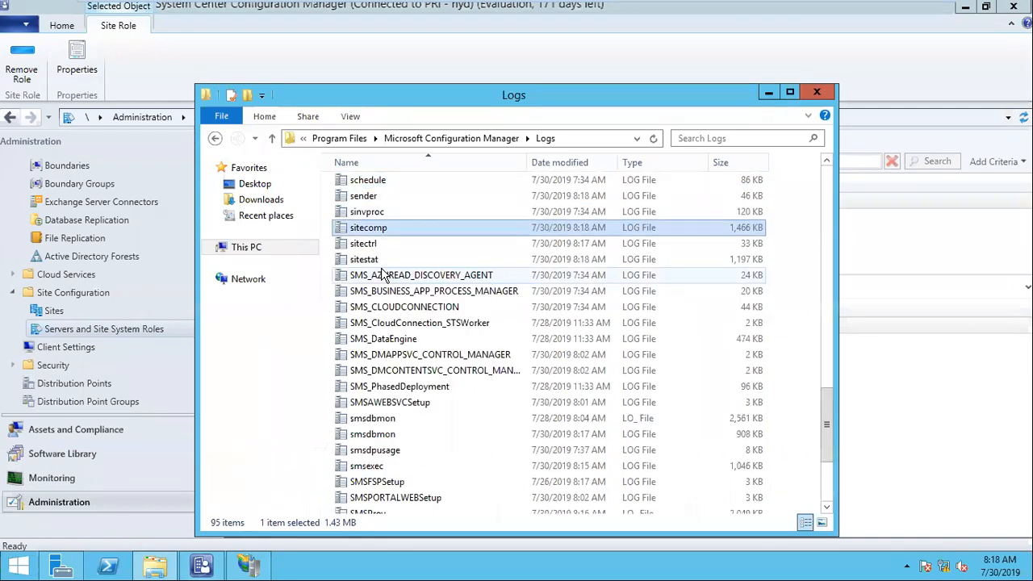
{"action": "key", "text": "s"}
{"action": "key", "text": "s"}
{"action": "scroll", "coordinate": [383, 271], "scroll_direction": "up", "scroll_amount": 16}
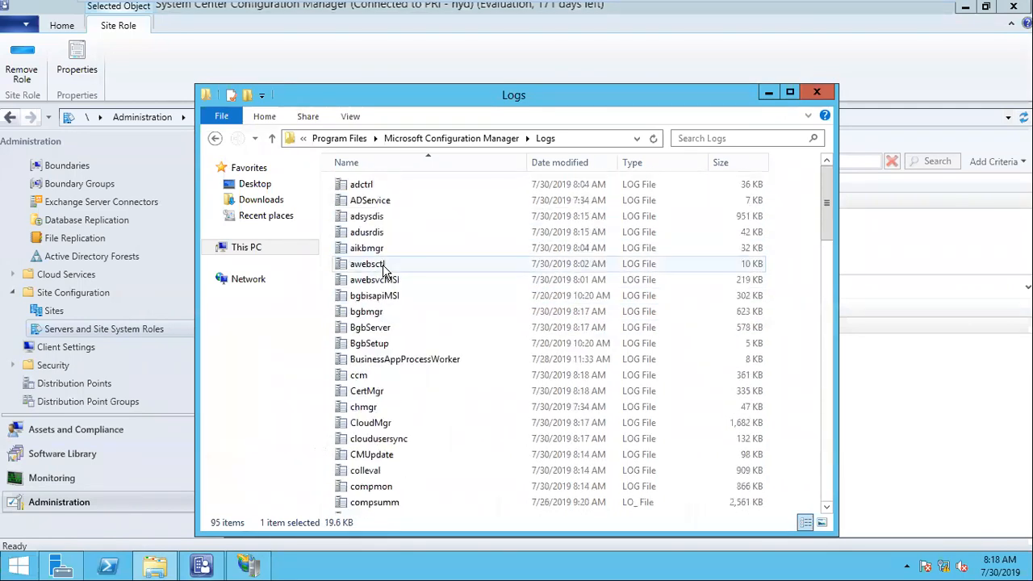
{"action": "left_click", "coordinate": [570, 166]}
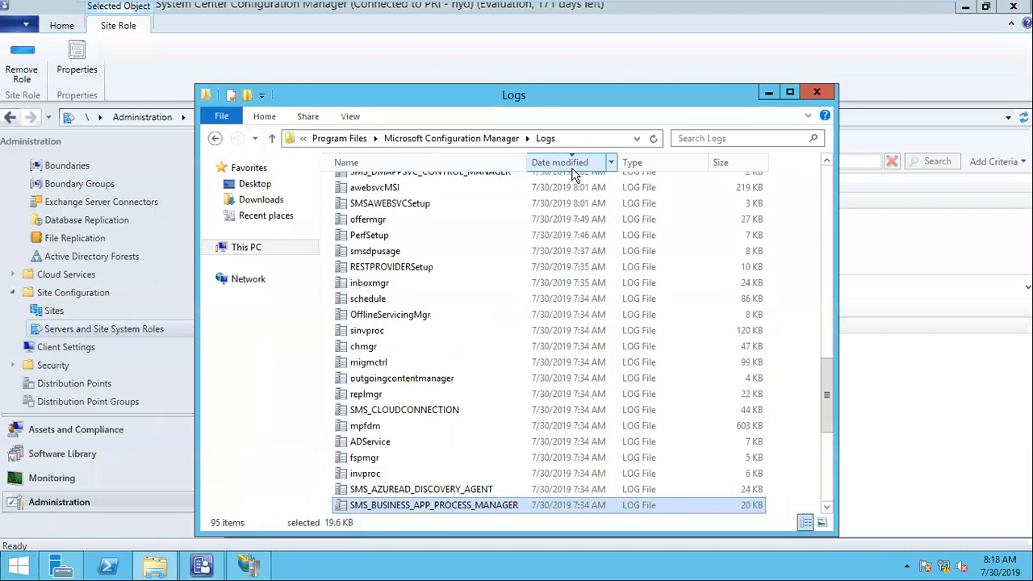
{"action": "left_click", "coordinate": [575, 166]}
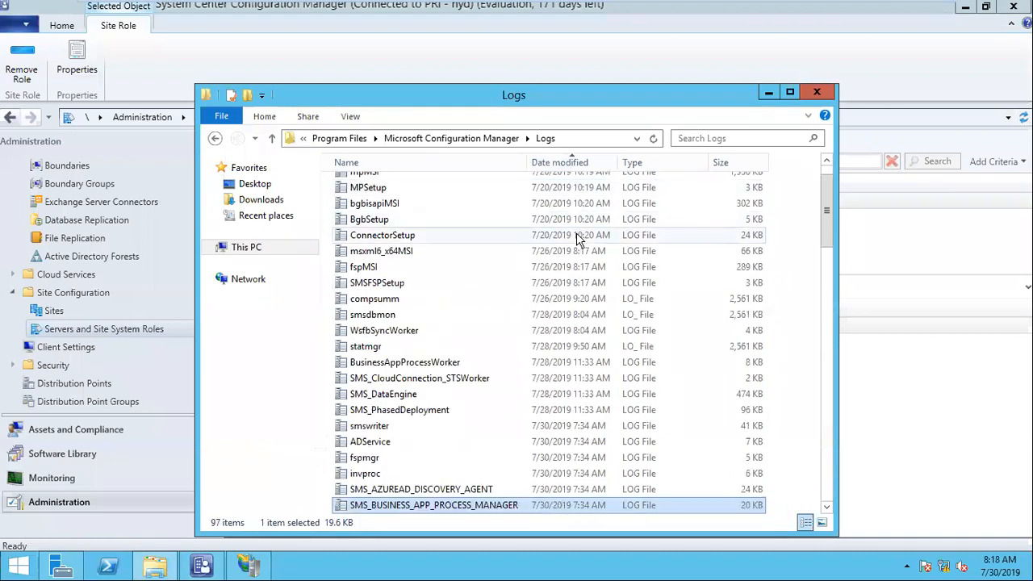
{"action": "left_click", "coordinate": [579, 164]}
{"action": "scroll", "coordinate": [708, 249], "scroll_direction": "up", "scroll_amount": 10}
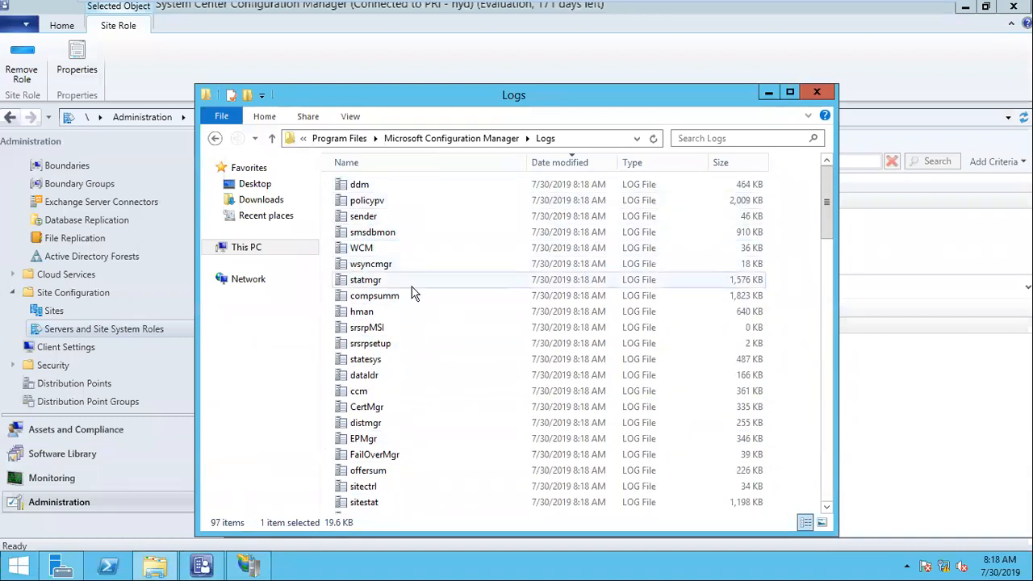
{"action": "left_click", "coordinate": [376, 330]}
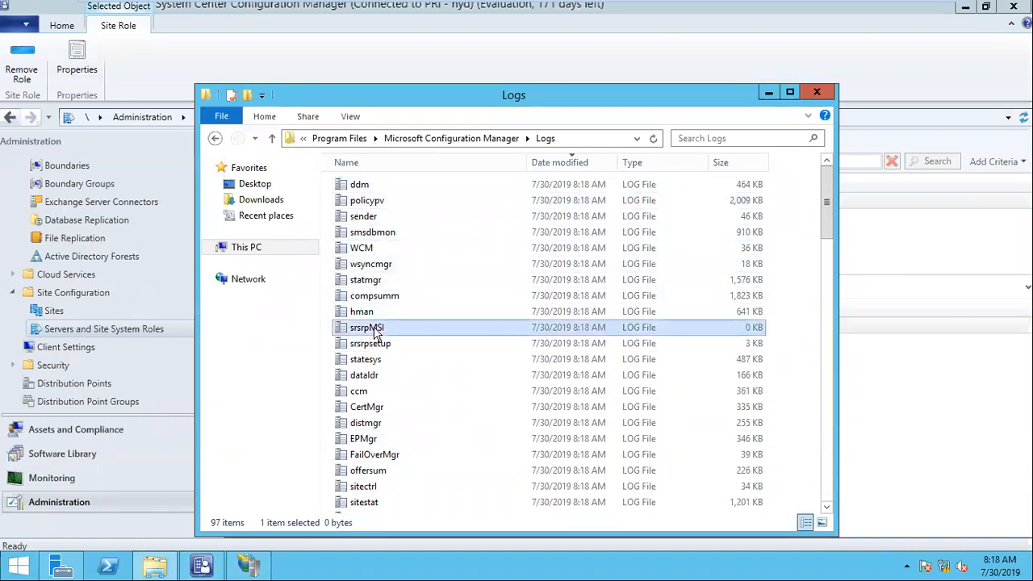
Open srsrpMSI.log, select the 'MainEngineThread is returning 0' line, and look up error code 0.
{"action": "double_click", "coordinate": [379, 327]}
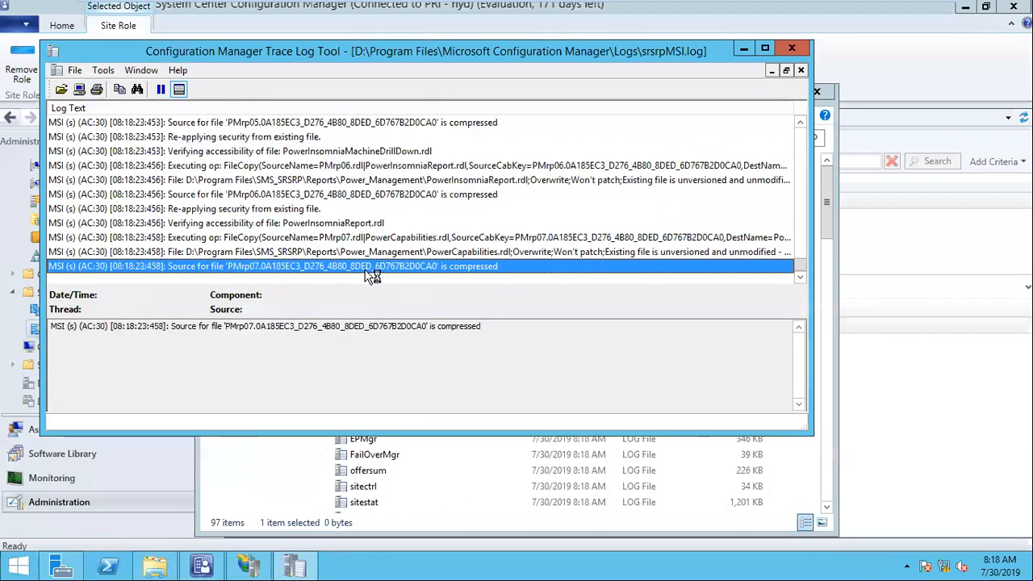
{"action": "left_click", "coordinate": [211, 253]}
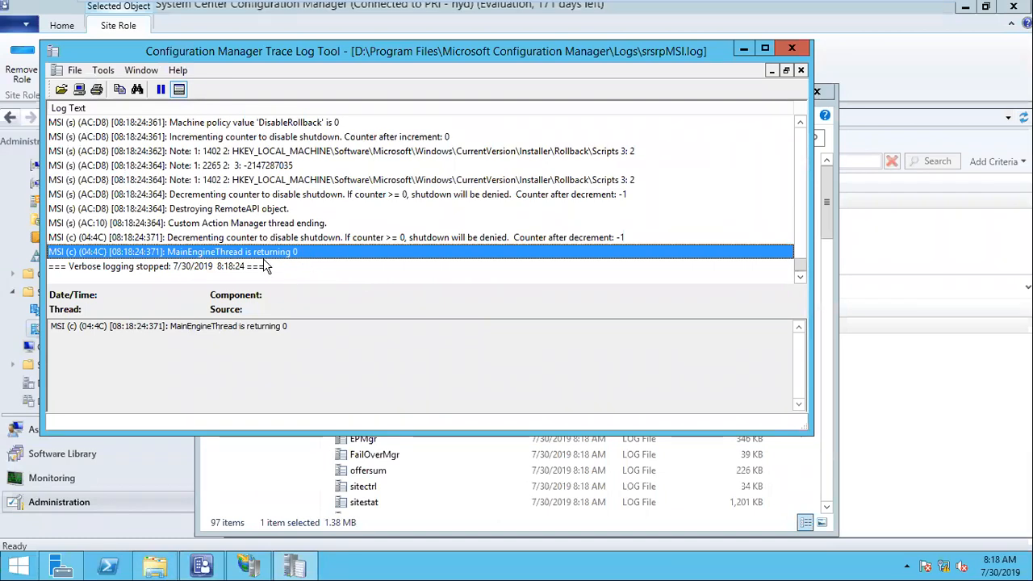
{"action": "left_click", "coordinate": [105, 71]}
{"action": "left_click", "coordinate": [145, 173]}
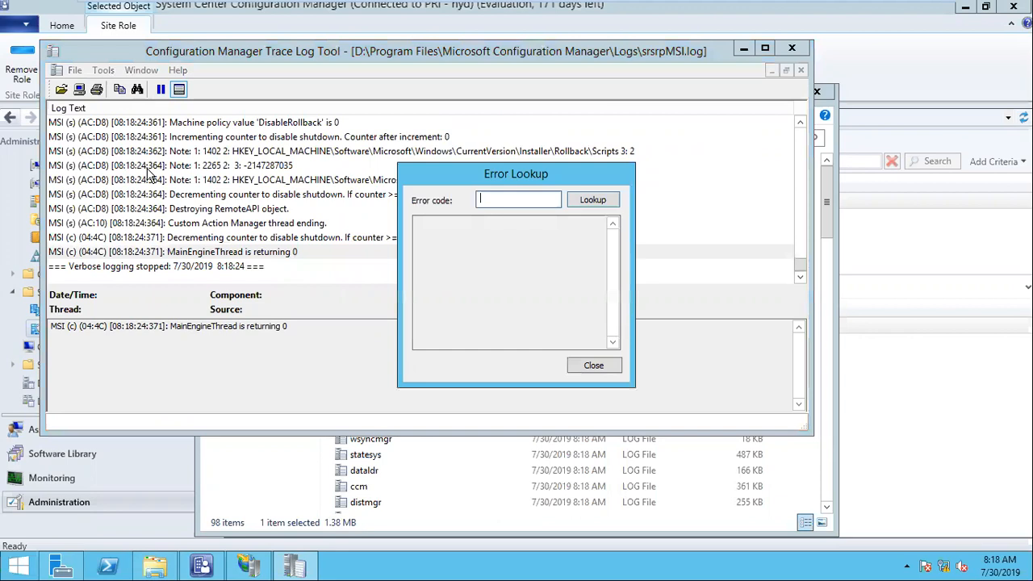
{"action": "type", "text": "0"}
{"action": "key", "text": "Return"}
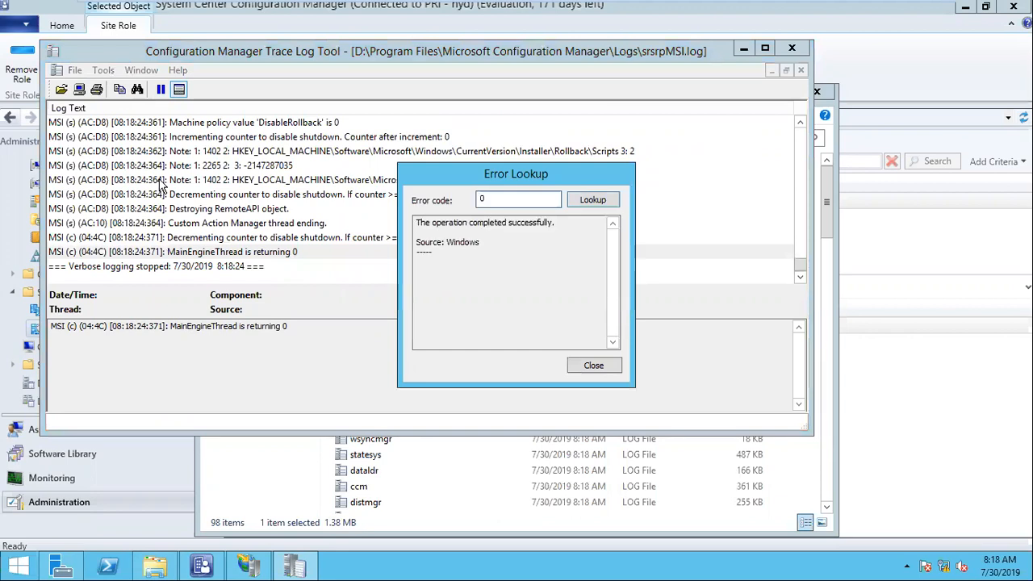
{"action": "left_click_drag", "start_coordinate": [418, 228], "coordinate": [567, 228]}
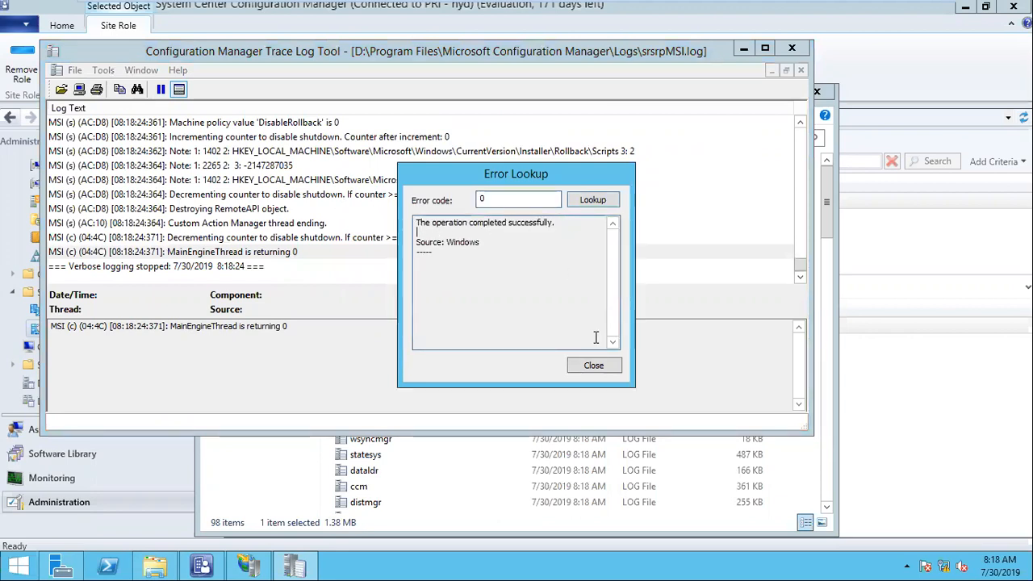
Close Error Lookup and srsrpMSI.log, confirm srsrpsetup.log shows 'Installation was successful', then open srsrp.log.
{"action": "left_click", "coordinate": [609, 368]}
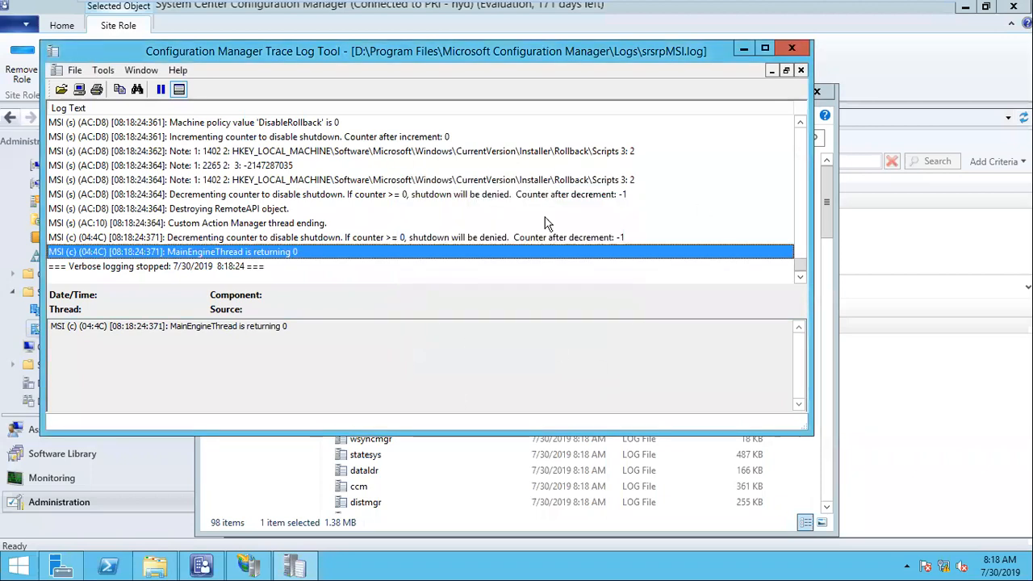
{"action": "left_click", "coordinate": [792, 48]}
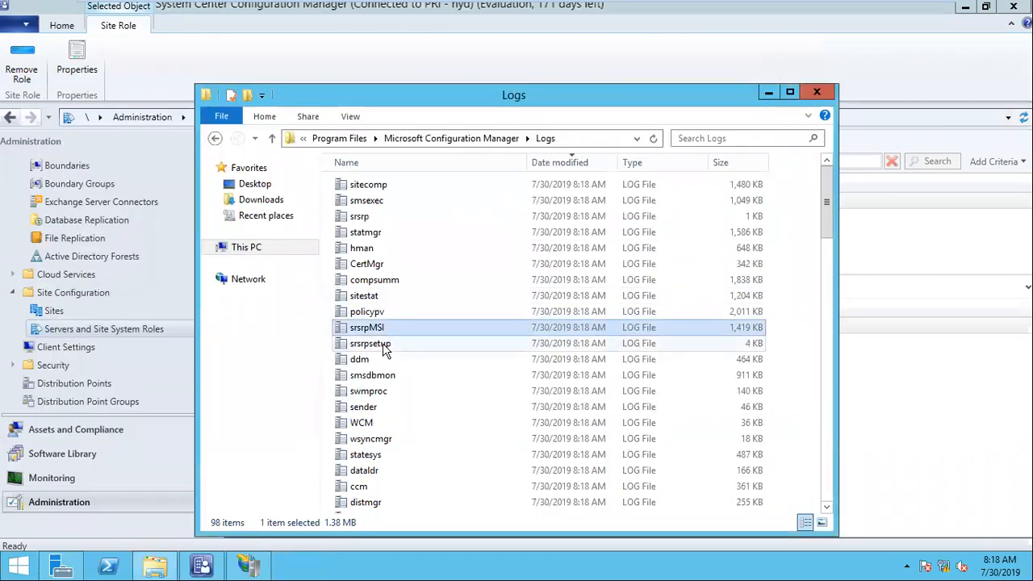
{"action": "double_click", "coordinate": [385, 346]}
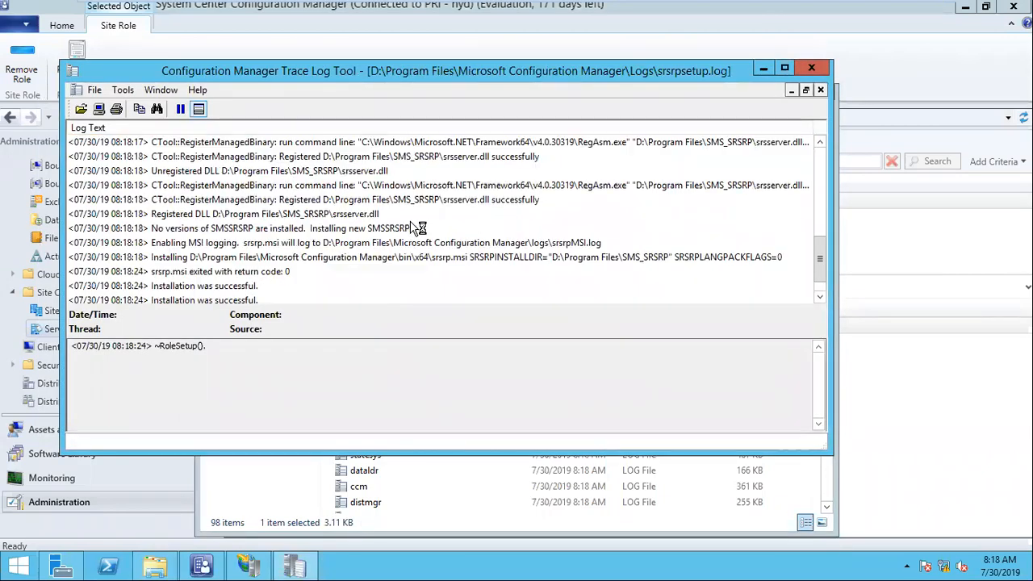
{"action": "left_click", "coordinate": [173, 258]}
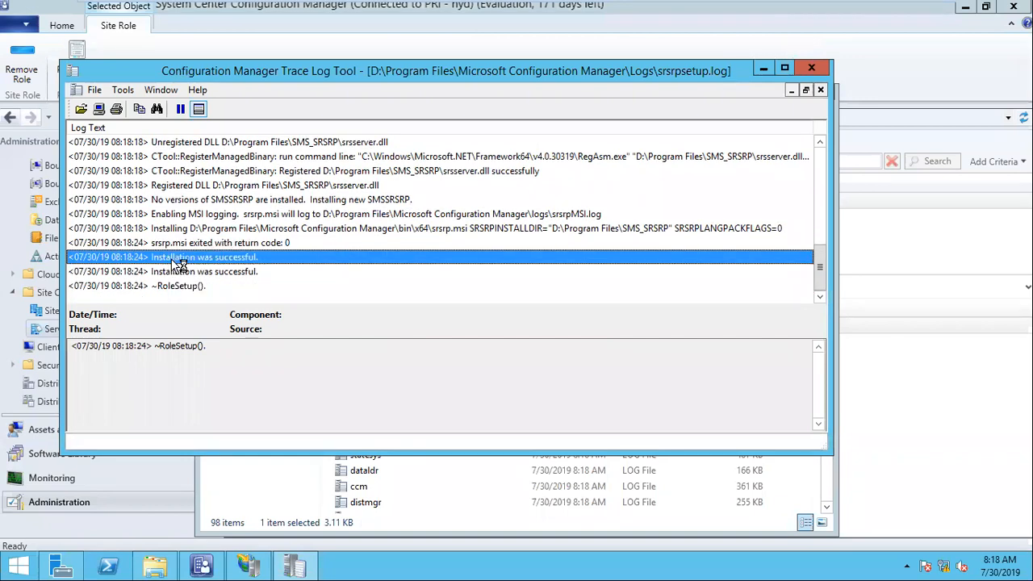
{"action": "left_click", "coordinate": [811, 69]}
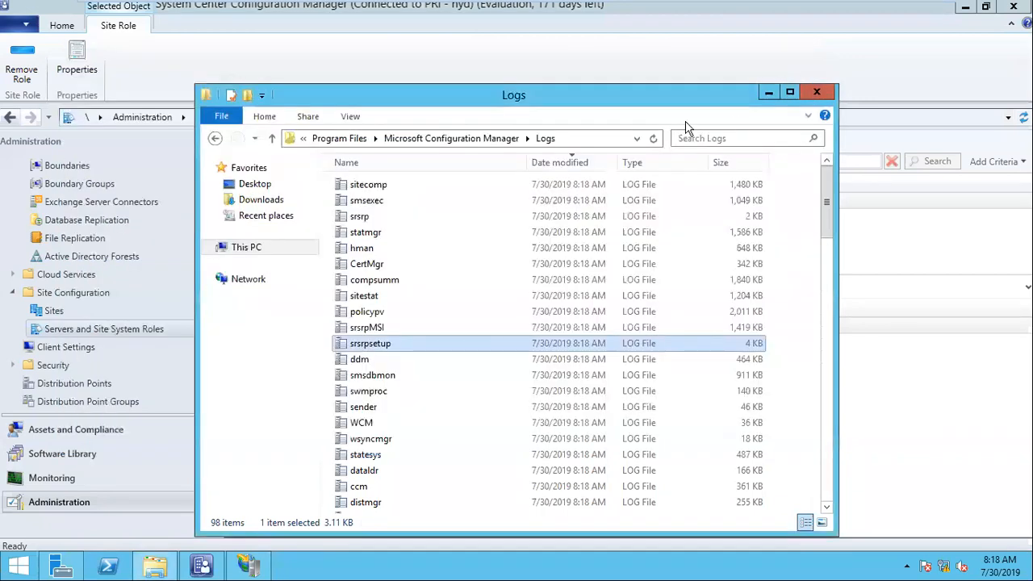
{"action": "double_click", "coordinate": [360, 219]}
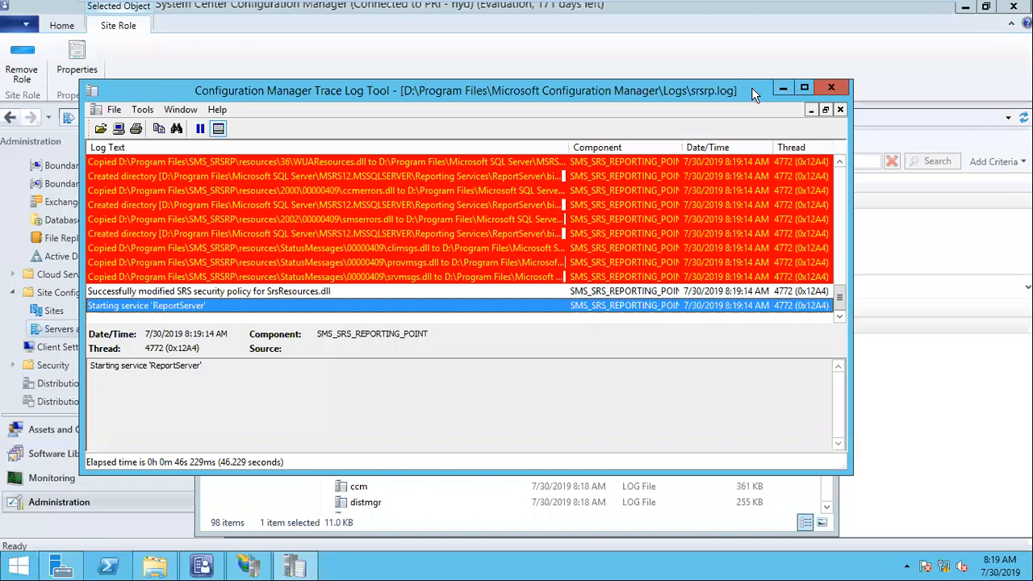
In srsrp.log, check the SRS security policy entry and the 'ReportServer' service started entry.
{"action": "left_click", "coordinate": [783, 90]}
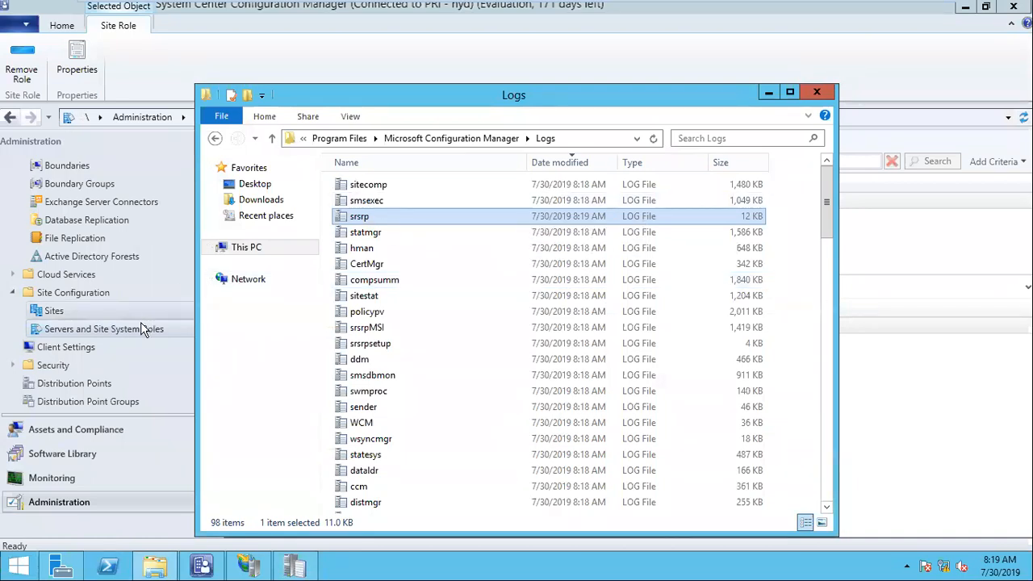
{"action": "left_click", "coordinate": [294, 565]}
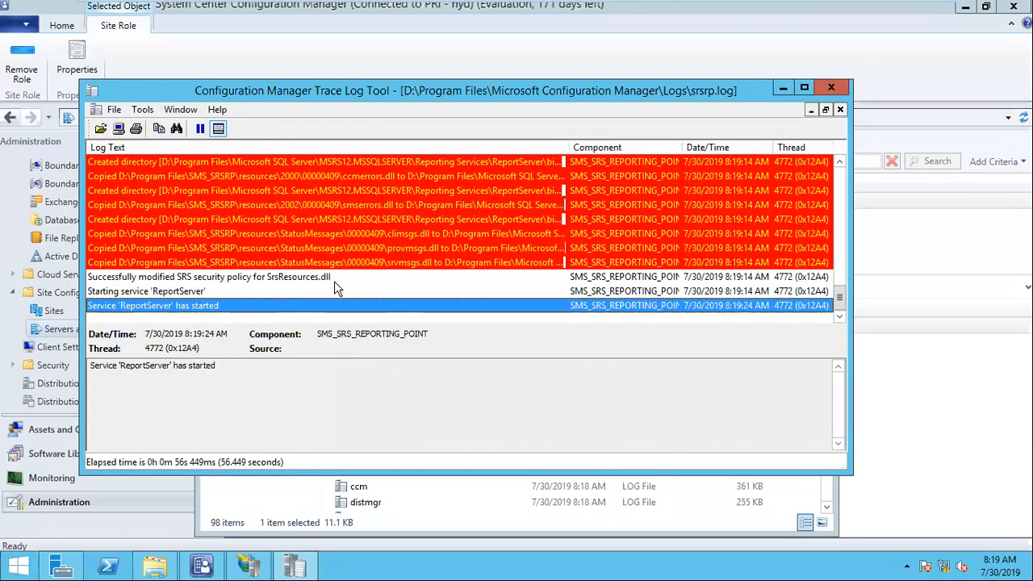
{"action": "left_click", "coordinate": [232, 282]}
{"action": "left_click", "coordinate": [216, 304]}
Minimize the log viewer and bring the Configuration Manager console to the front.
{"action": "left_click", "coordinate": [783, 88]}
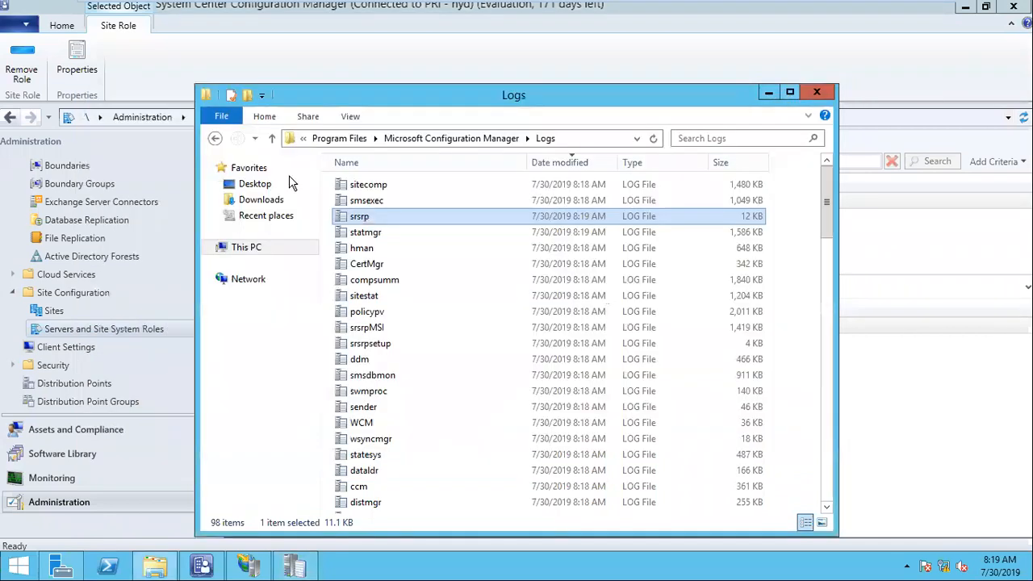
{"action": "left_click", "coordinate": [294, 565]}
{"action": "left_click", "coordinate": [294, 565]}
{"action": "left_click", "coordinate": [52, 478]}
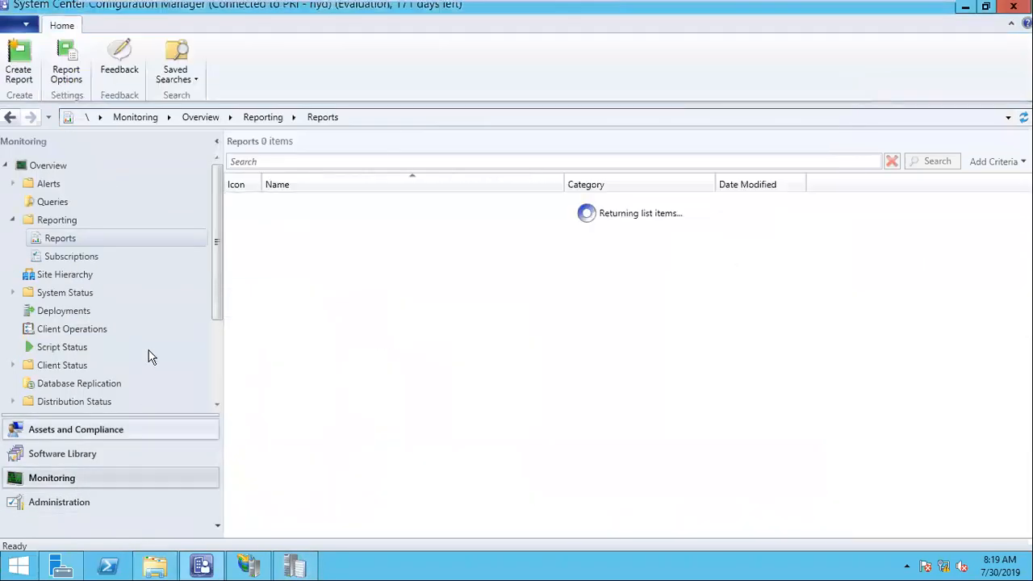
{"action": "left_click", "coordinate": [63, 225]}
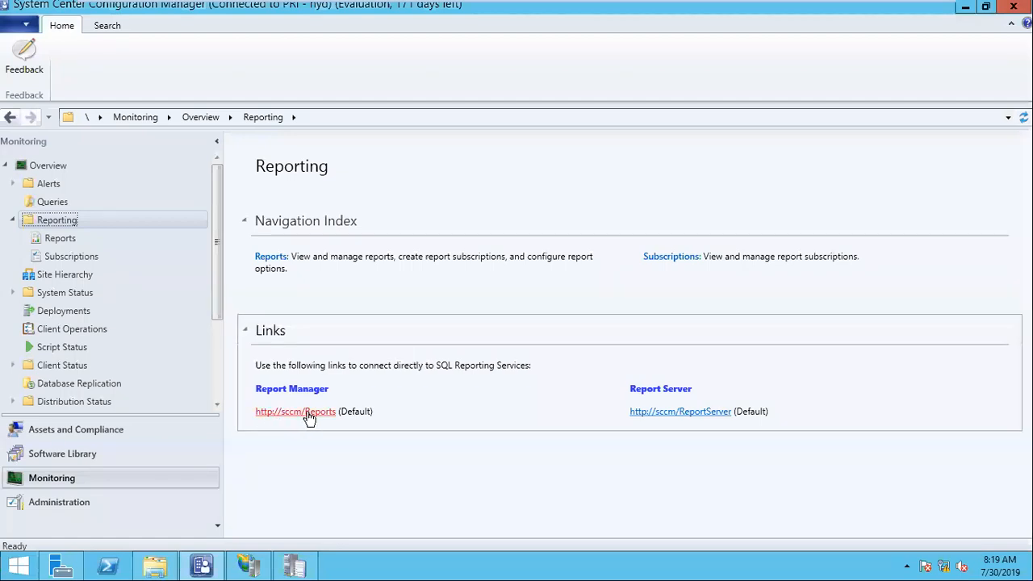
{"action": "left_click", "coordinate": [325, 415]}
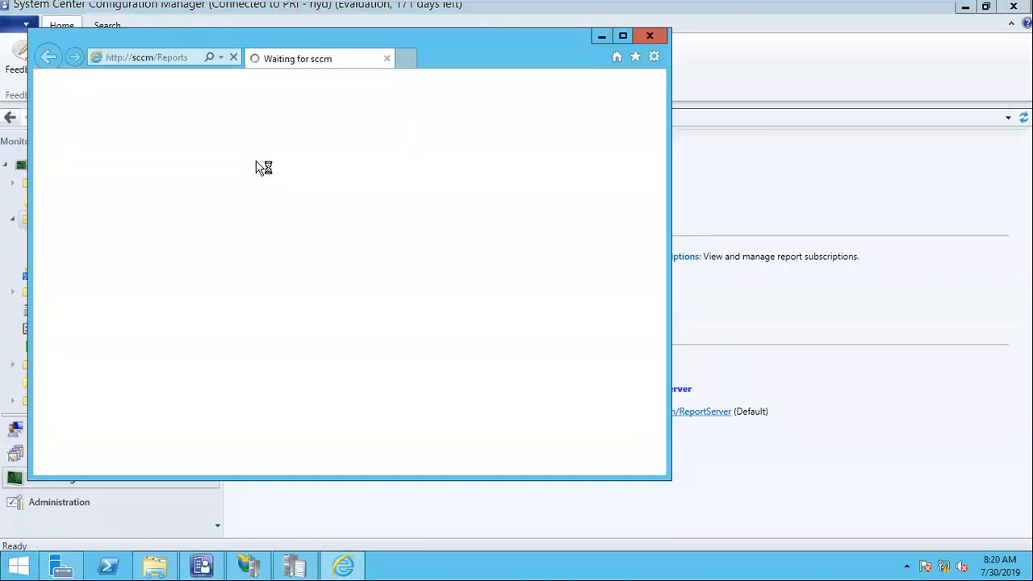
{"action": "left_click", "coordinate": [650, 36]}
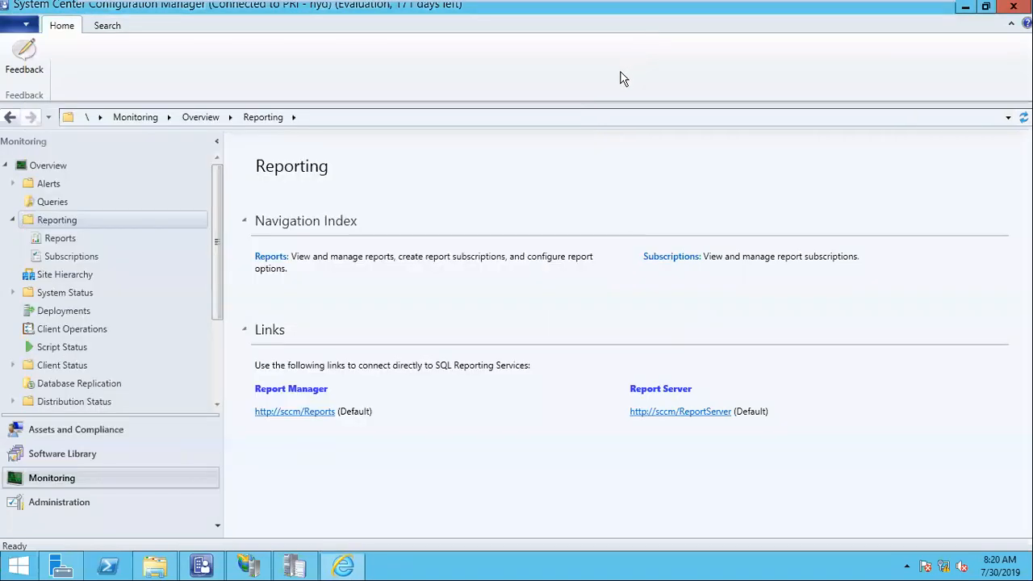
Check srsrp.log for deployed report header images and the created Administrative Security folder, comparing with the console's Reports list.
{"action": "left_click", "coordinate": [311, 567]}
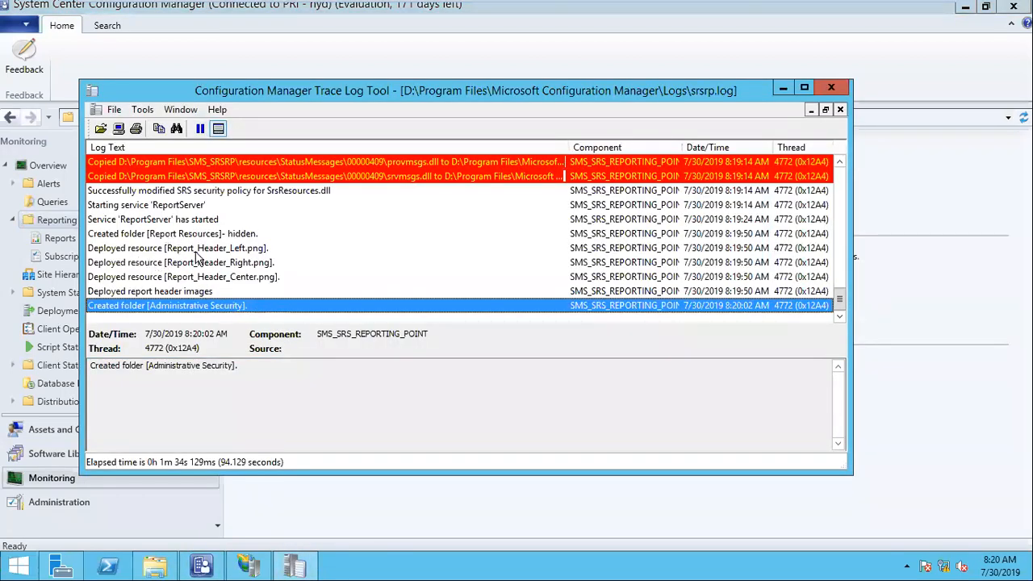
{"action": "left_click", "coordinate": [160, 293]}
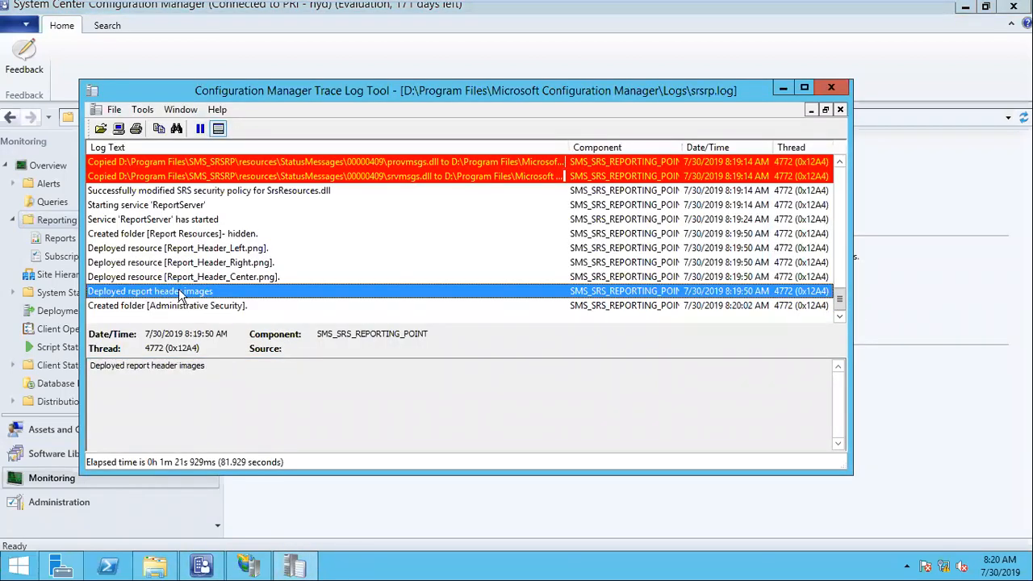
{"action": "left_click", "coordinate": [165, 309]}
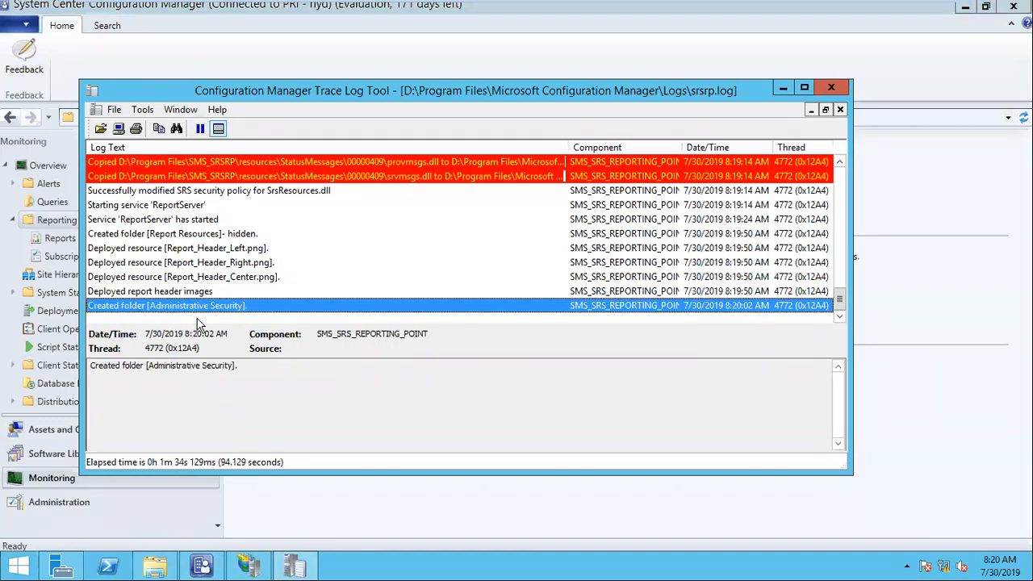
{"action": "left_click", "coordinate": [77, 246]}
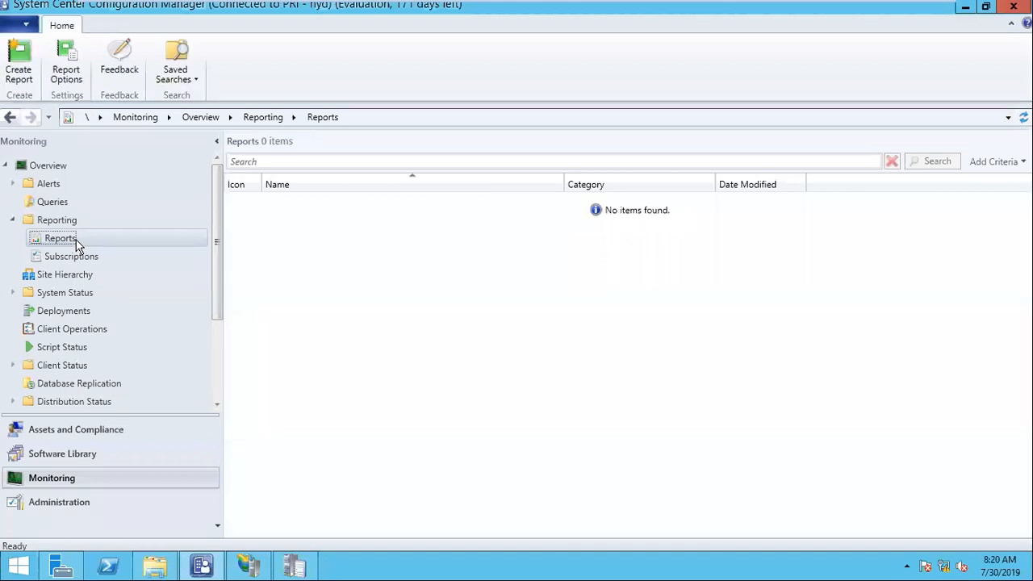
{"action": "left_click", "coordinate": [294, 565]}
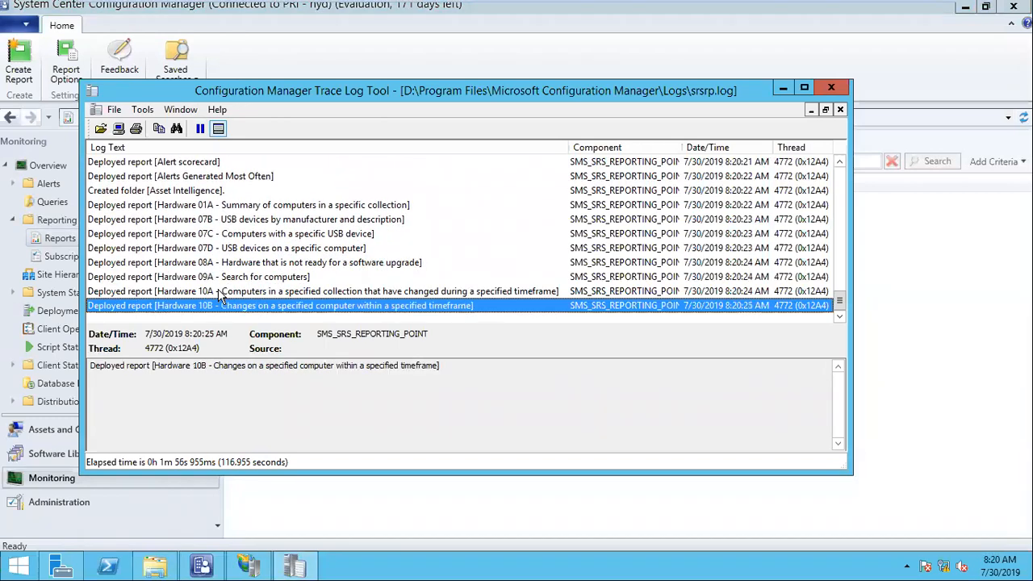
{"action": "left_click_drag", "start_coordinate": [232, 97], "coordinate": [359, 97]}
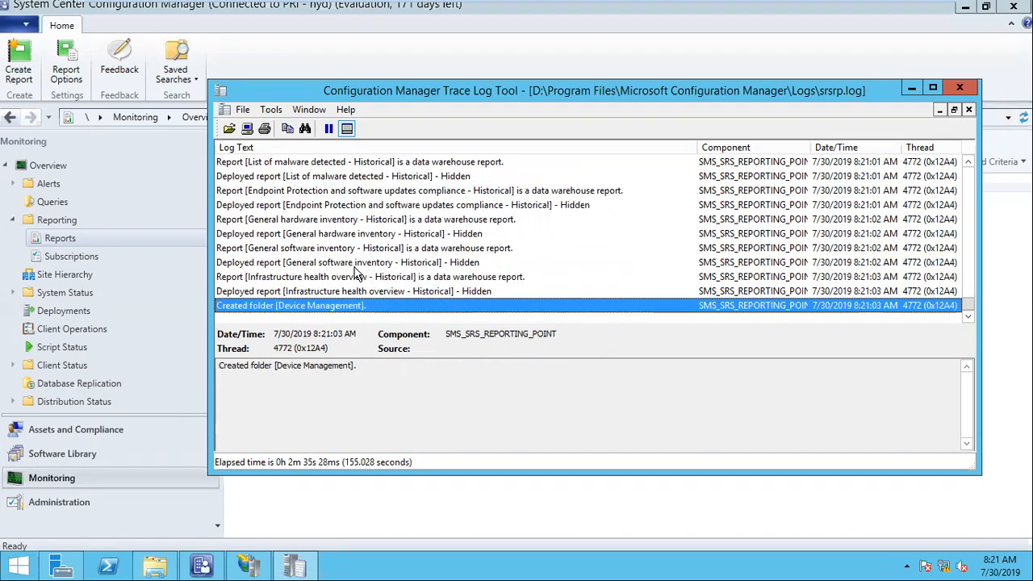
Recheck the still-empty Reports list and go back to the Reporting overview.
{"action": "left_click", "coordinate": [44, 227]}
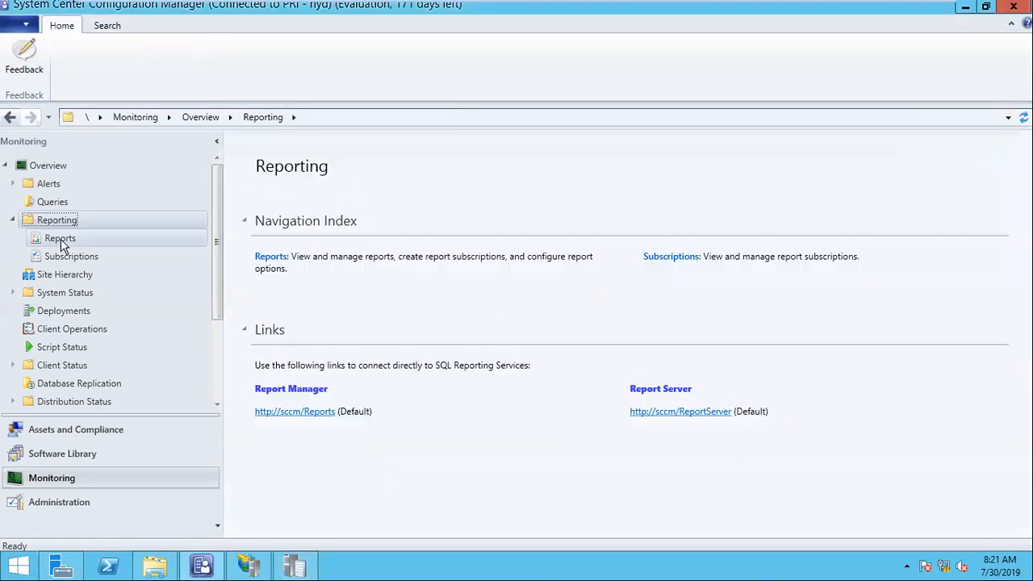
{"action": "left_click", "coordinate": [63, 241]}
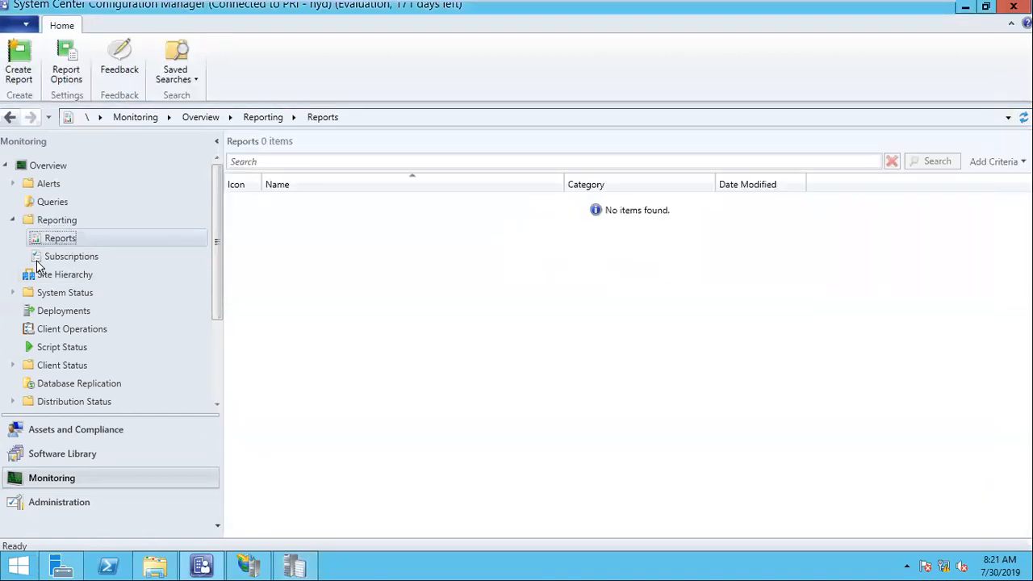
{"action": "left_click", "coordinate": [65, 221]}
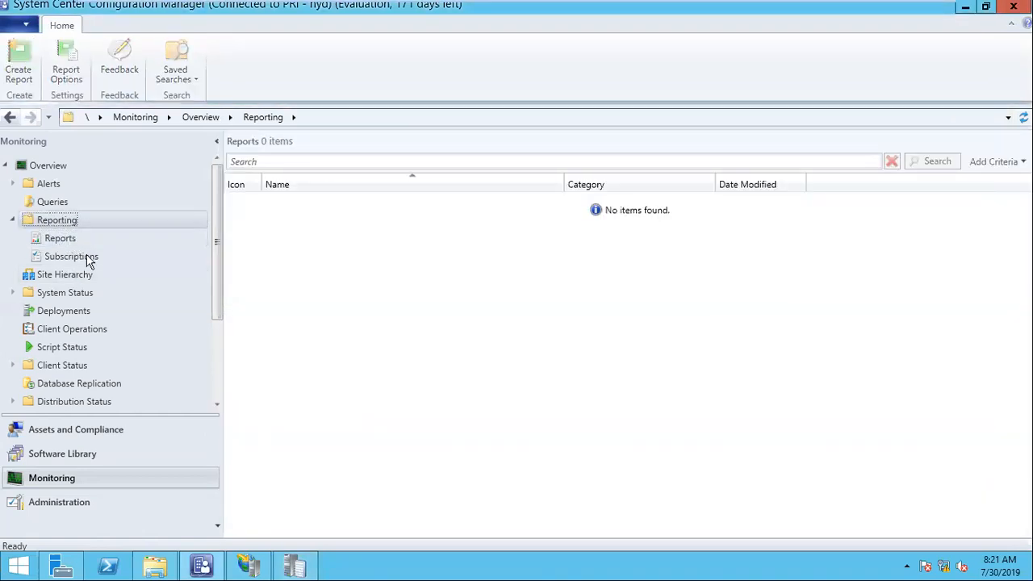
Reposition the srsrp.log window to watch more report deployments, then minimize the virtual machine.
{"action": "left_click", "coordinate": [295, 565]}
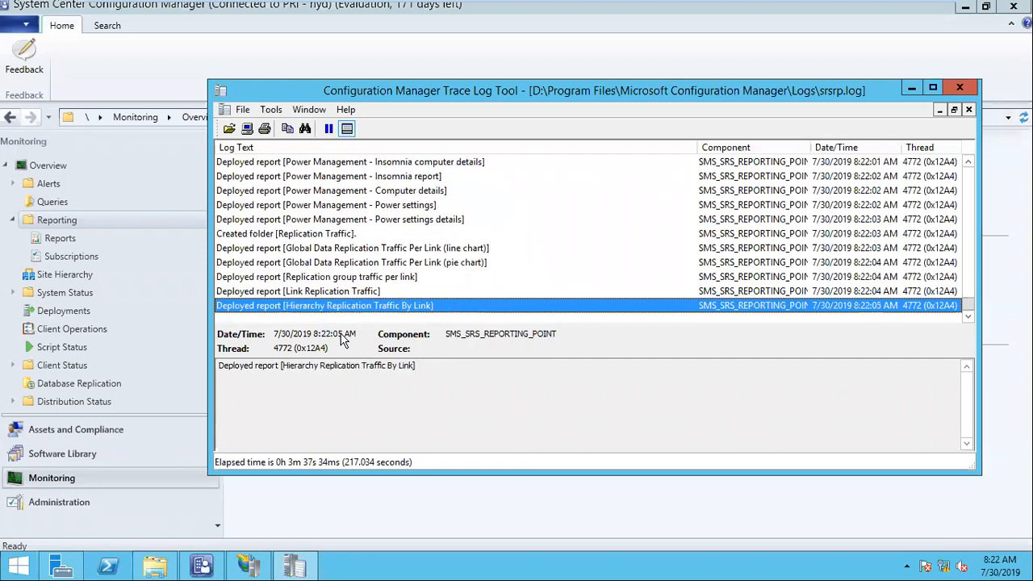
{"action": "left_click_drag", "start_coordinate": [431, 97], "coordinate": [385, 94]}
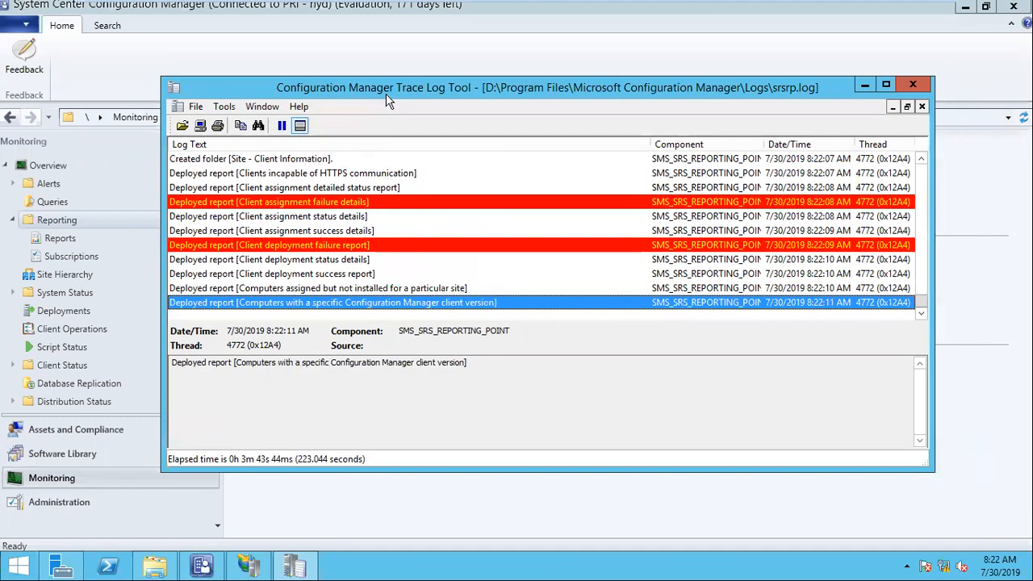
{"action": "mouse_move", "coordinate": [605, 6]}
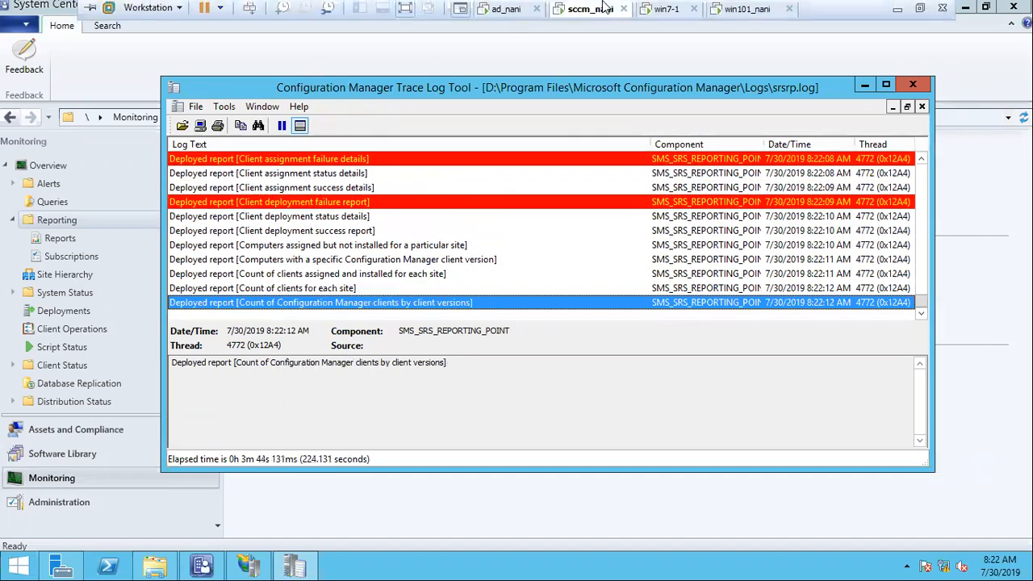
{"action": "left_click", "coordinate": [896, 16]}
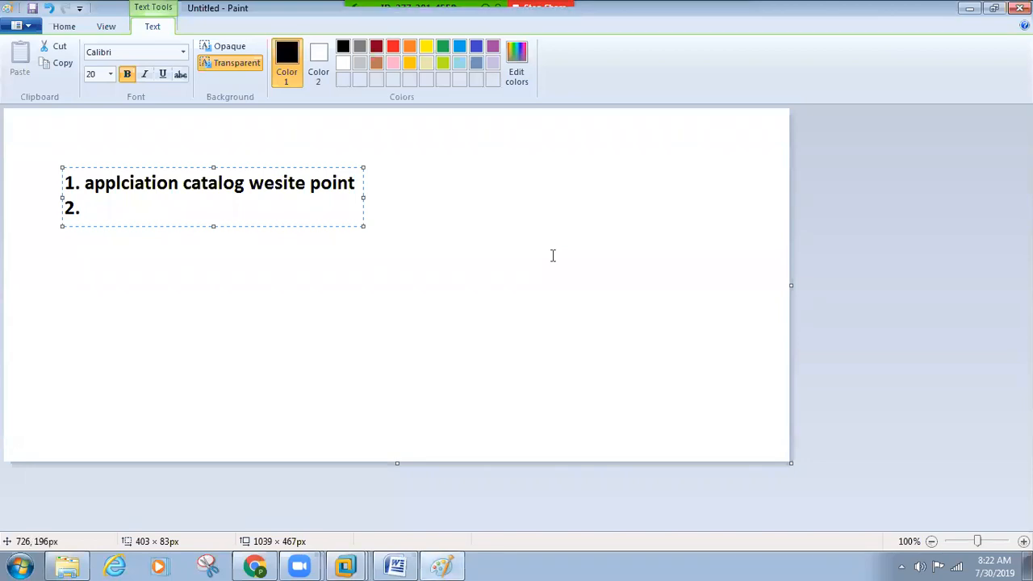
Discard the '1. applciation catalog wesite point' notes without saving and start a blank canvas.
{"action": "left_click", "coordinate": [553, 256]}
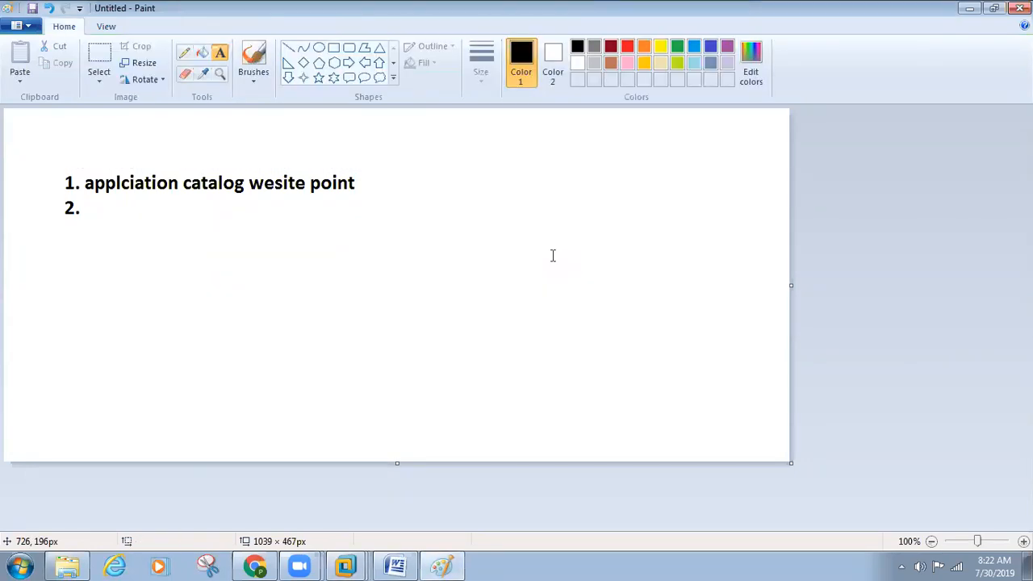
{"action": "key", "text": "ctrl+n"}
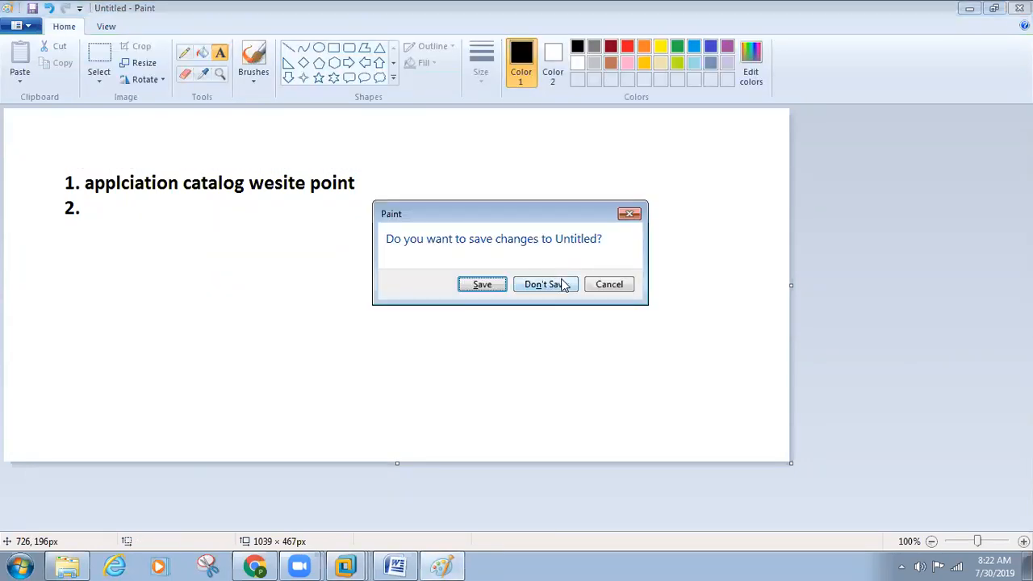
{"action": "left_click", "coordinate": [555, 286]}
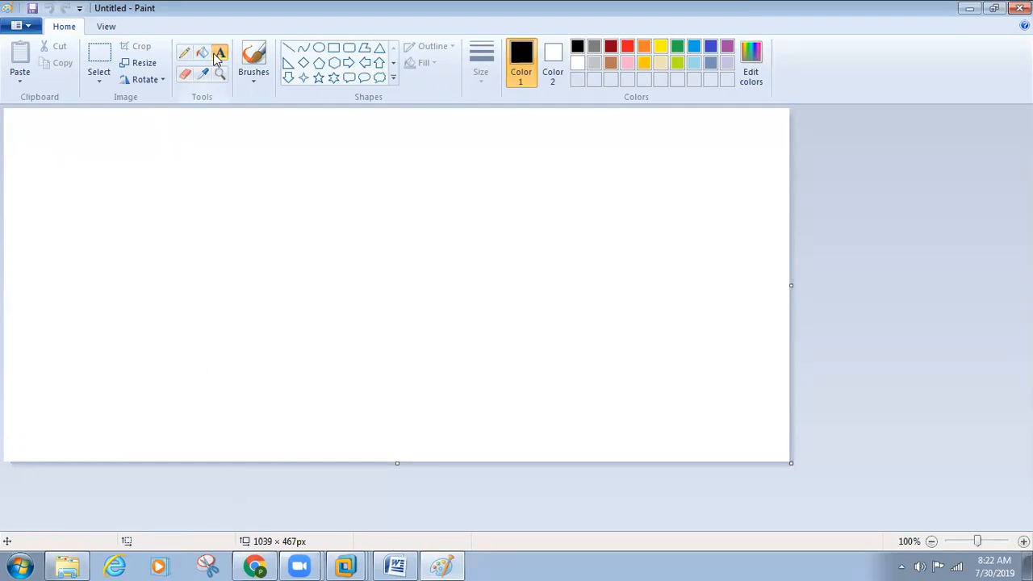
Write the two-line note 'HR' / 'Finance', replacing an undone 'hr' / 'finish' attempt.
{"action": "left_click", "coordinate": [82, 170]}
{"action": "type", "text": "hr"}
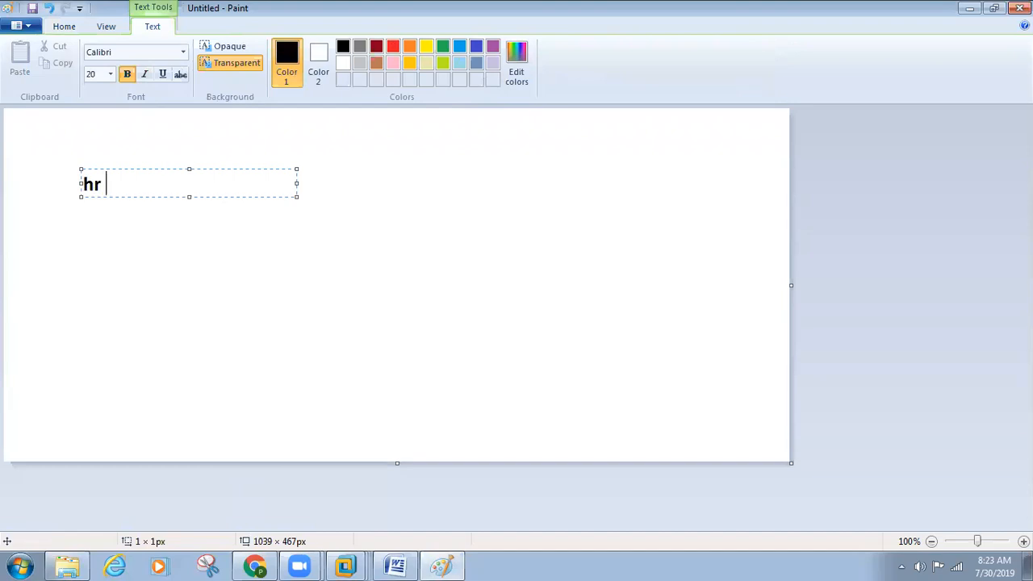
{"action": "key", "text": "Return"}
{"action": "type", "text": "finish"}
{"action": "left_click", "coordinate": [87, 255]}
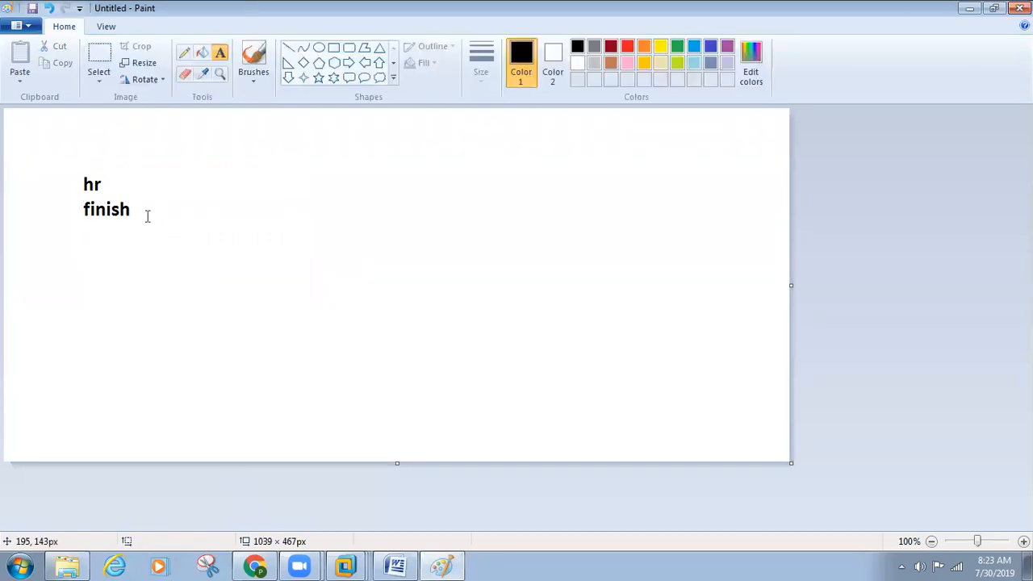
{"action": "left_click", "coordinate": [146, 215]}
{"action": "left_click", "coordinate": [116, 247]}
{"action": "key", "text": "ctrl+z"}
{"action": "left_click", "coordinate": [96, 214]}
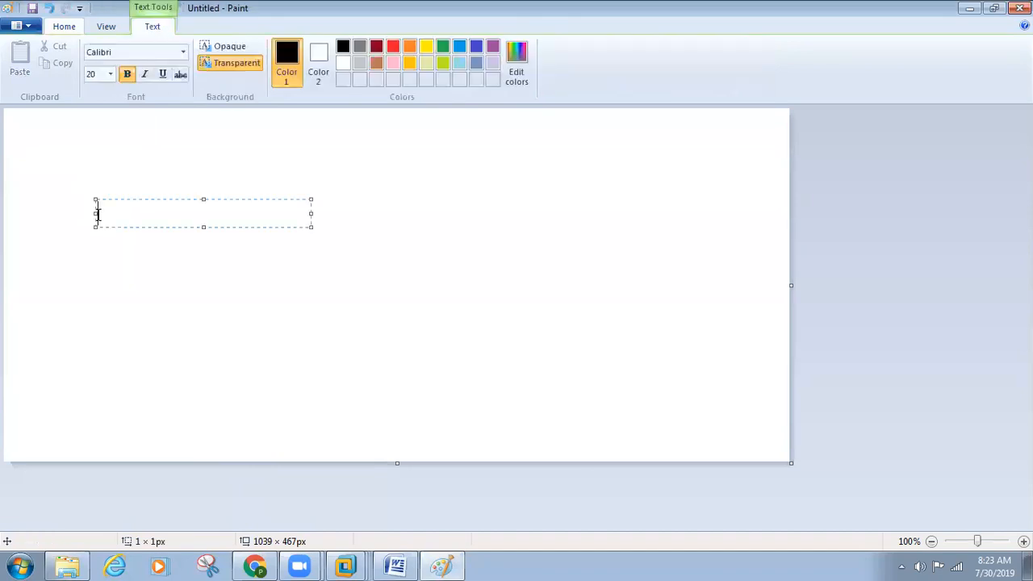
{"action": "type", "text": "HR"}
{"action": "key", "text": "Return"}
{"action": "type", "text": "Finance"}
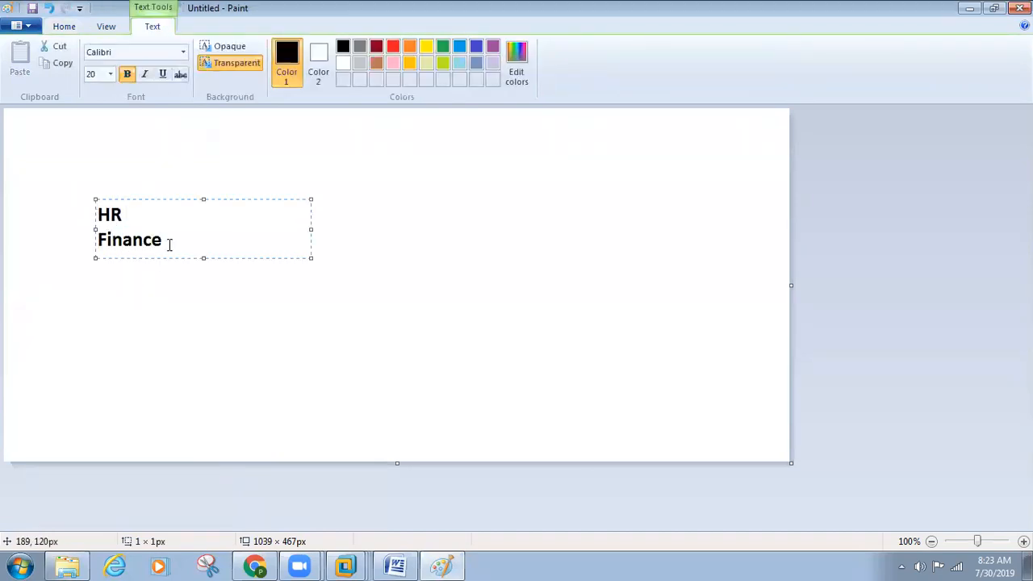
{"action": "left_click", "coordinate": [182, 299]}
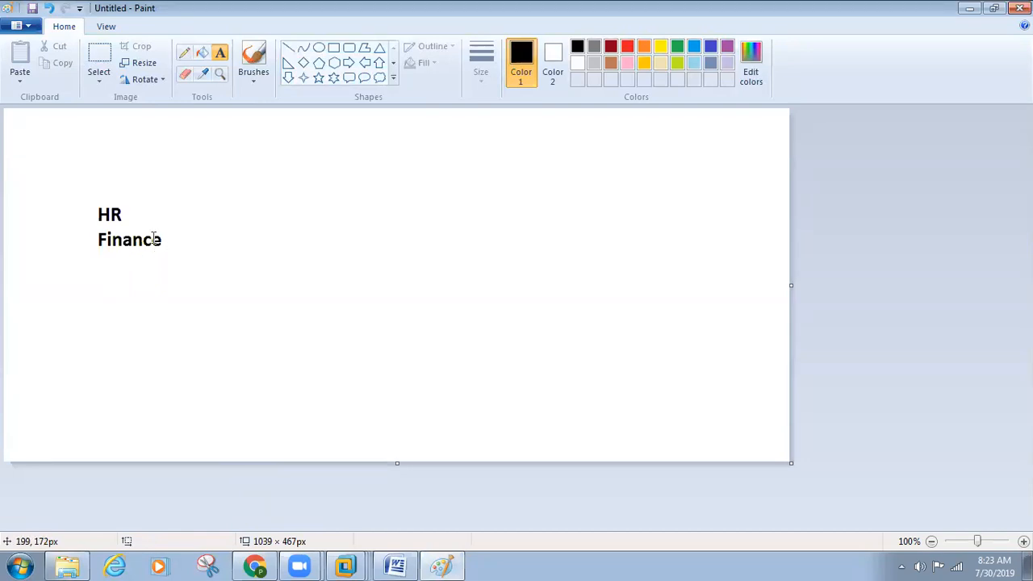
Add the note 'goocle chrome 70' below Finance.
{"action": "left_click", "coordinate": [103, 296]}
{"action": "type", "text": "goo"}
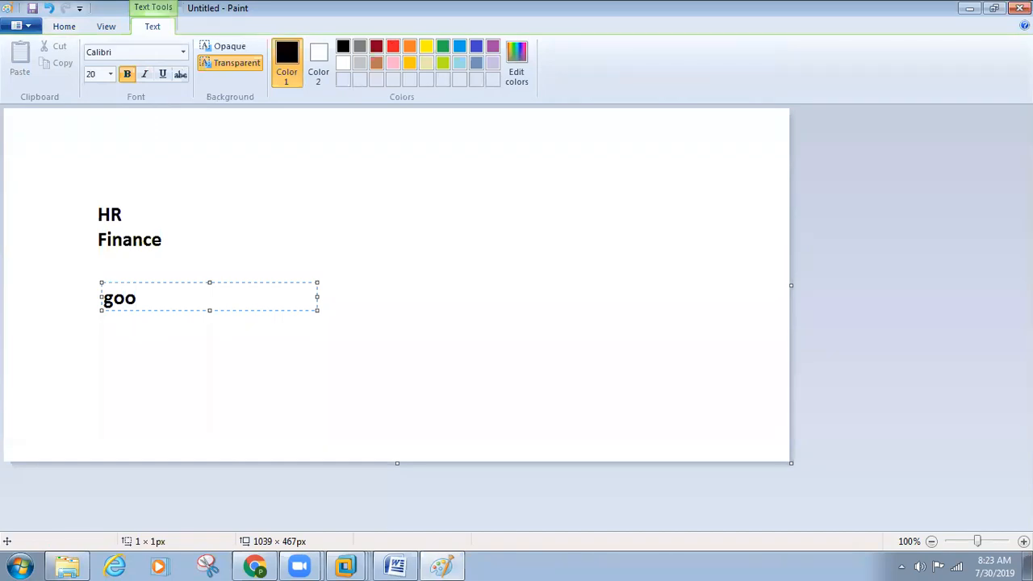
{"action": "type", "text": "cle chrome"}
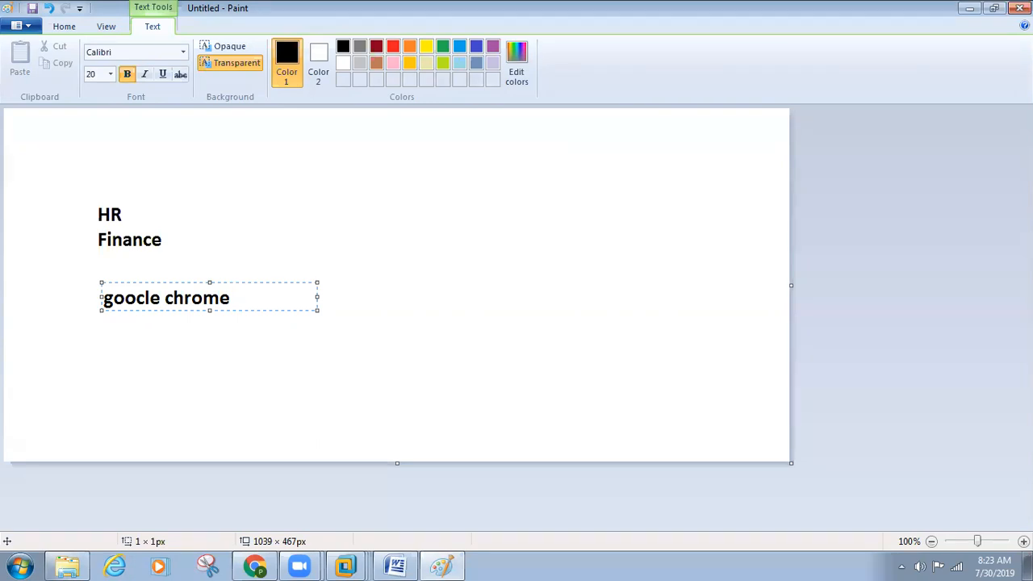
{"action": "type", "text": "70"}
{"action": "left_click", "coordinate": [205, 383]}
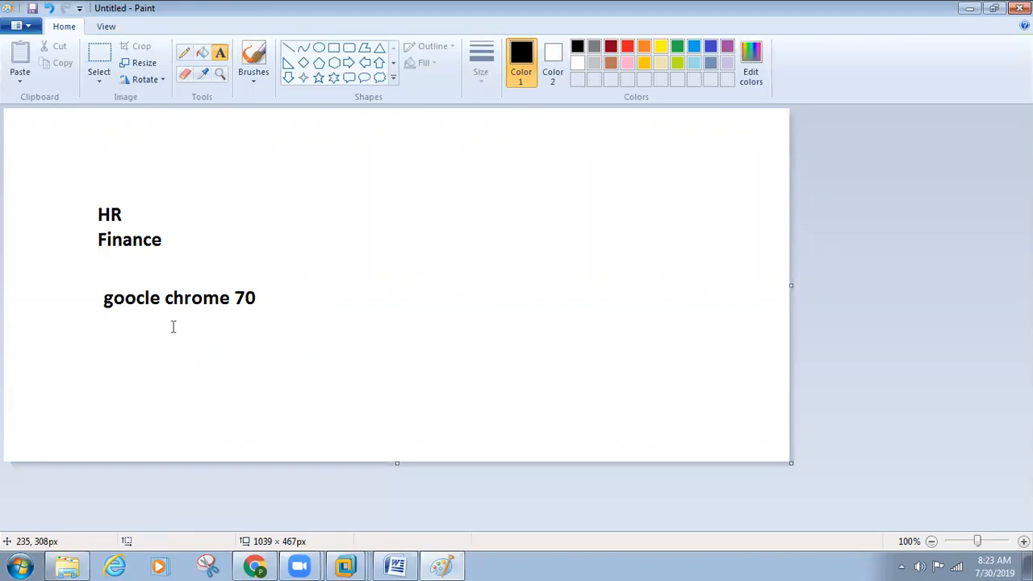
Add the note '55' beneath the 'goocle chrome 70' note.
{"action": "left_click", "coordinate": [222, 355]}
{"action": "type", "text": "55"}
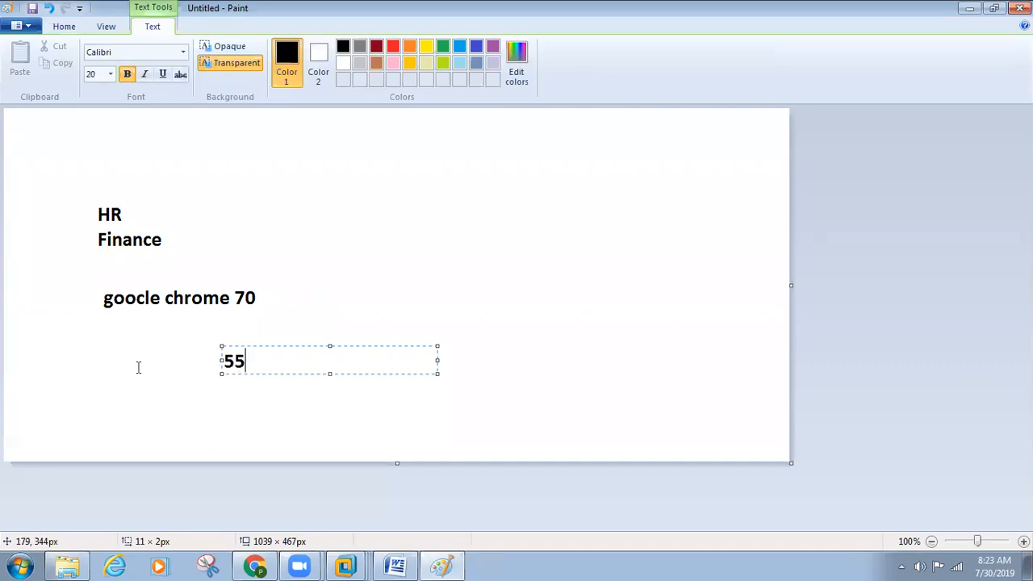
{"action": "key", "text": "Escape"}
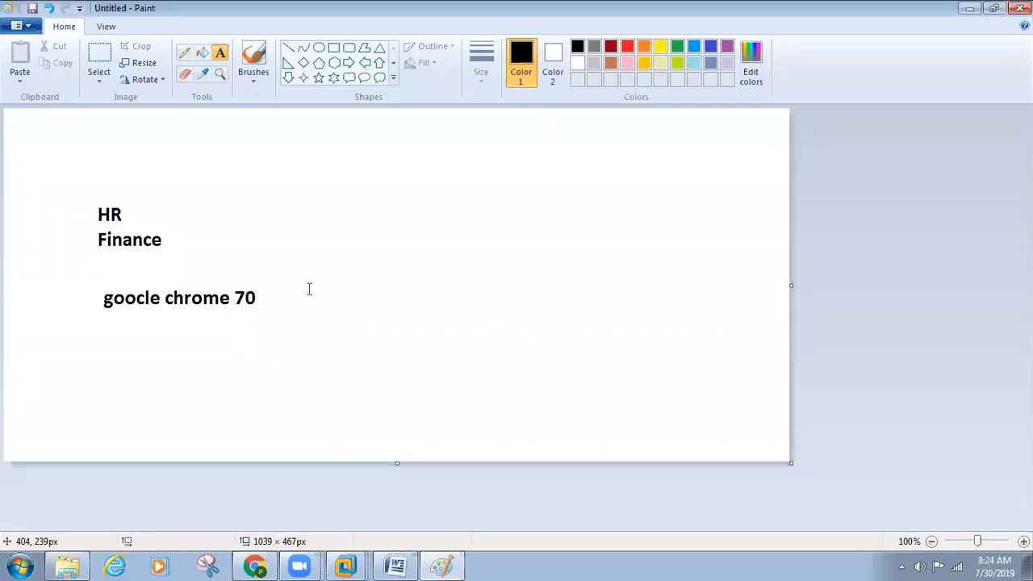
{"action": "left_click", "coordinate": [247, 355]}
{"action": "left_click", "coordinate": [242, 353]}
{"action": "left_click", "coordinate": [242, 352]}
{"action": "type", "text": "55"}
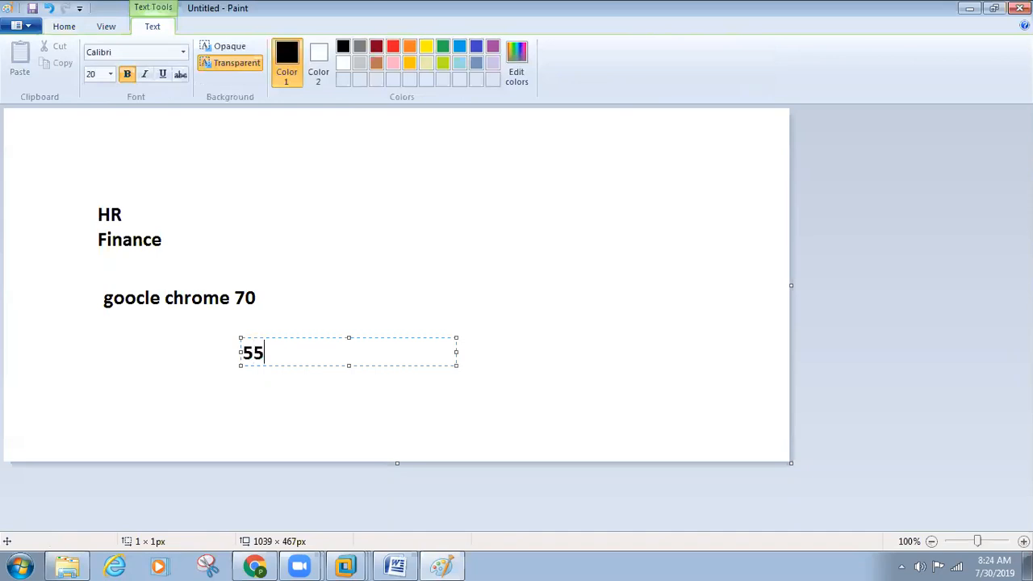
{"action": "left_click", "coordinate": [261, 392]}
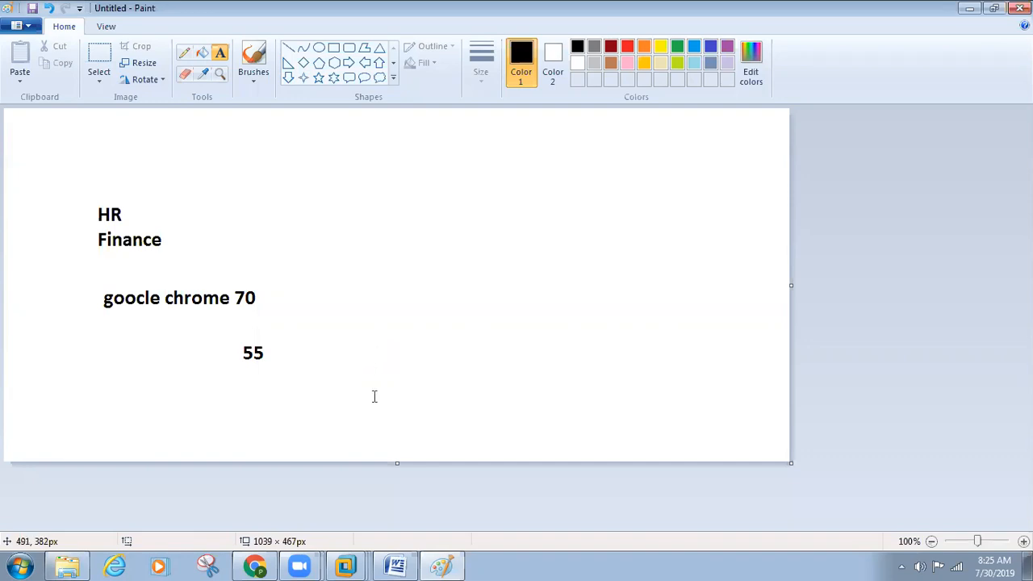
Switch from Paint to the sccm_nani virtual machine through the VMware taskbar list.
{"action": "left_click", "coordinate": [337, 559]}
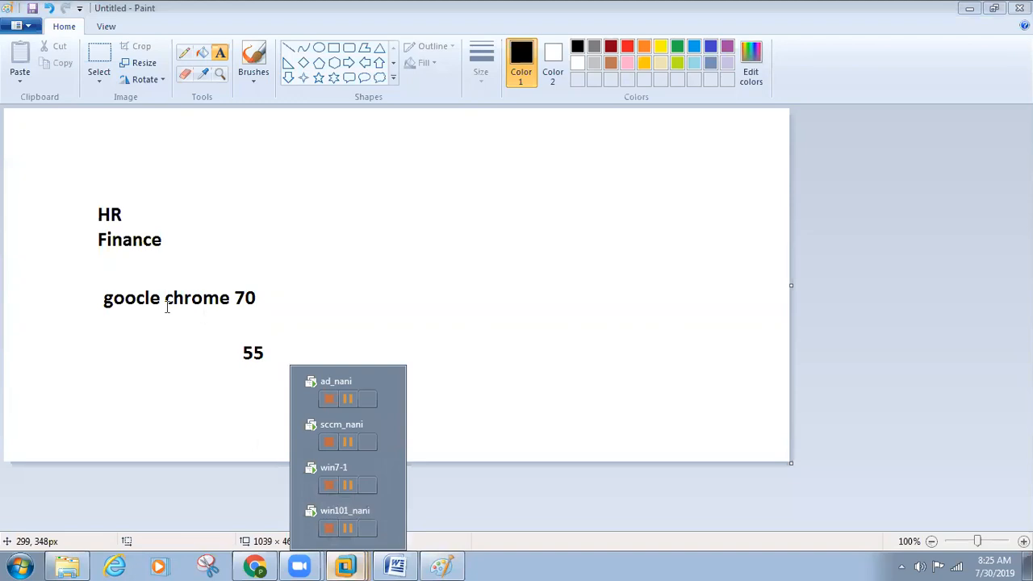
{"action": "left_click", "coordinate": [140, 358]}
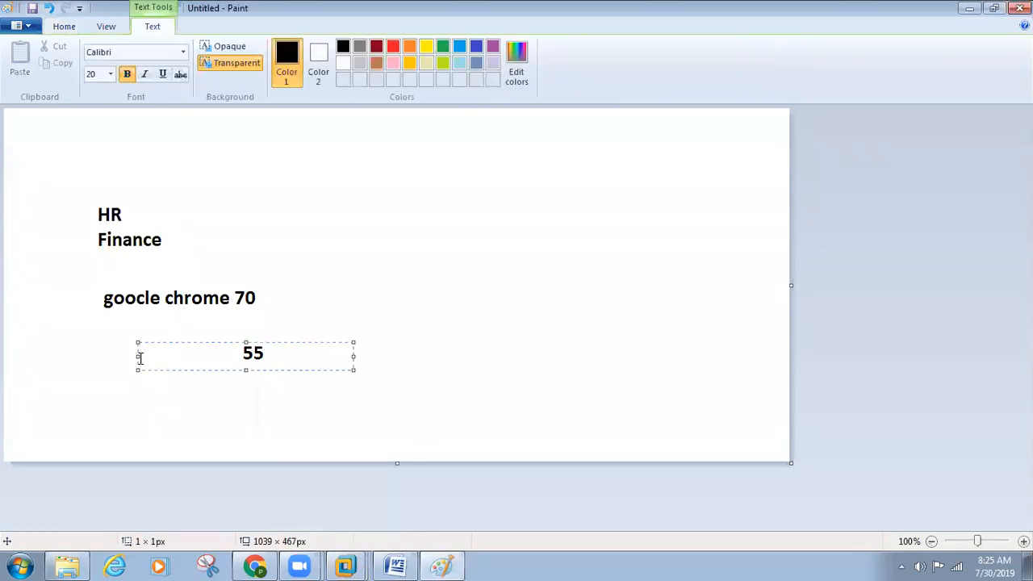
{"action": "left_click", "coordinate": [352, 564]}
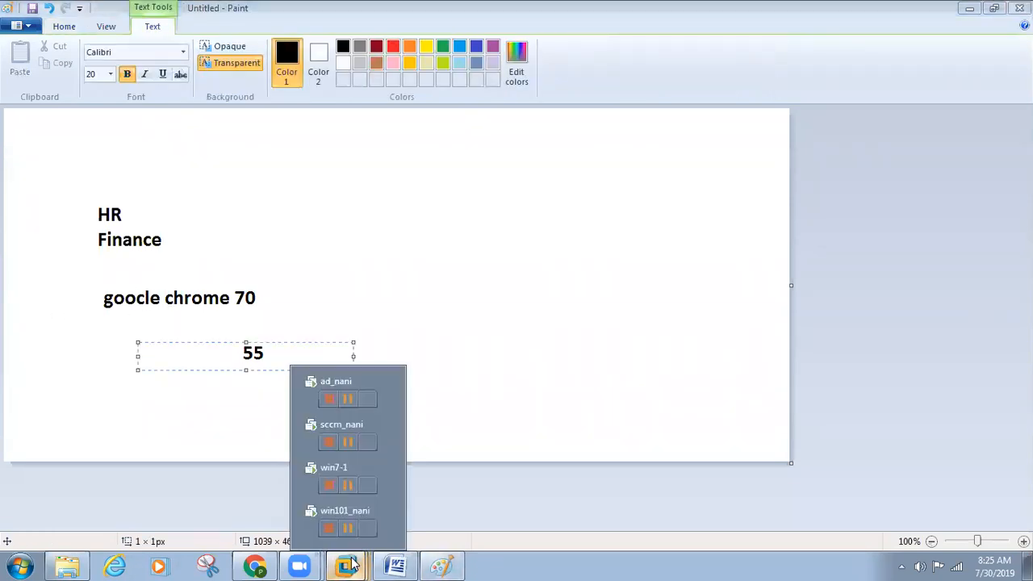
{"action": "left_click", "coordinate": [336, 419]}
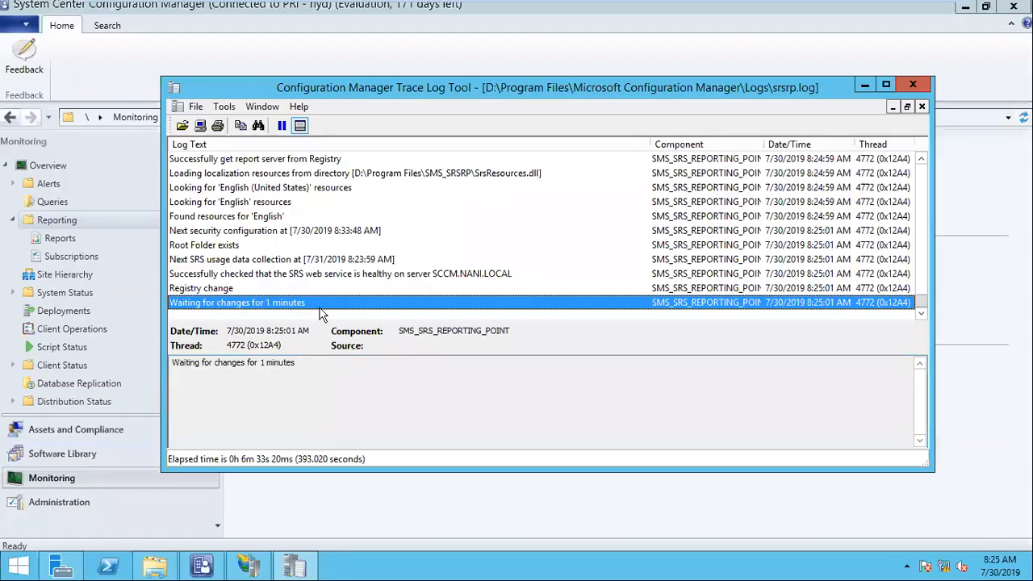
Go to Monitoring > Reporting > Reports to list all 478 reports.
{"action": "left_click", "coordinate": [224, 275]}
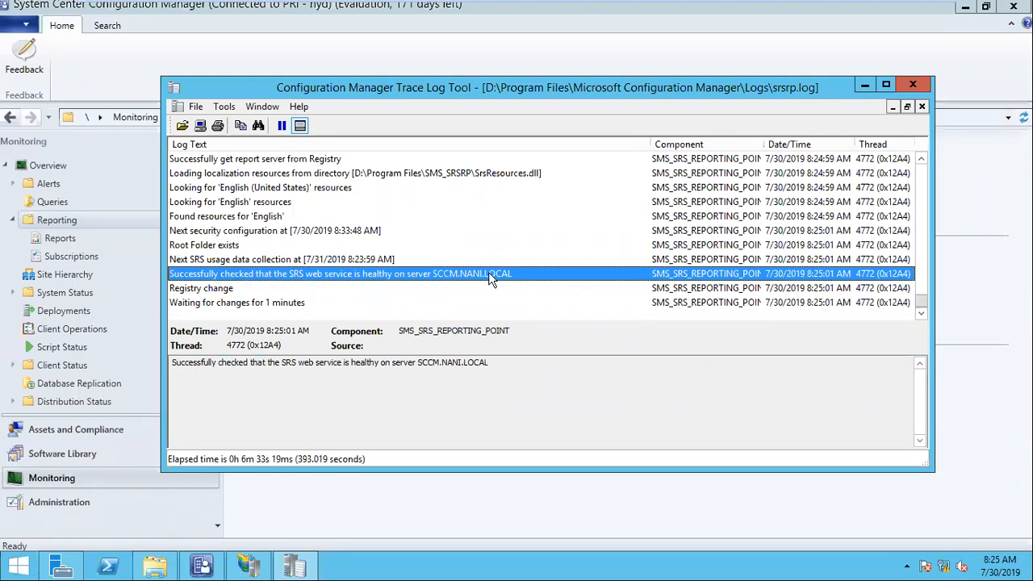
{"action": "left_click", "coordinate": [73, 220]}
{"action": "left_click", "coordinate": [60, 237]}
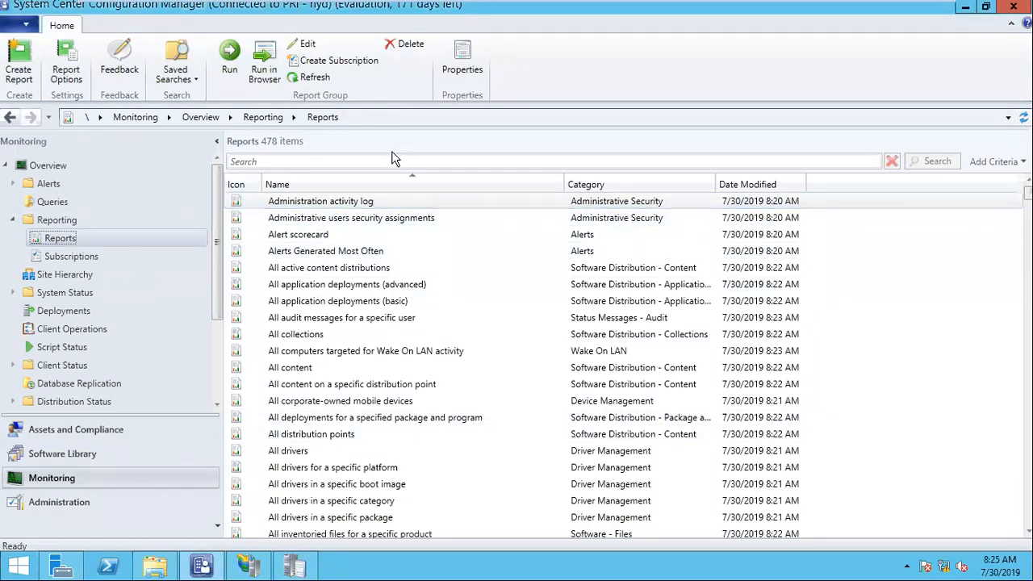
Filter the reports by 'software' and sort them by a widened Category column.
{"action": "left_click", "coordinate": [336, 162]}
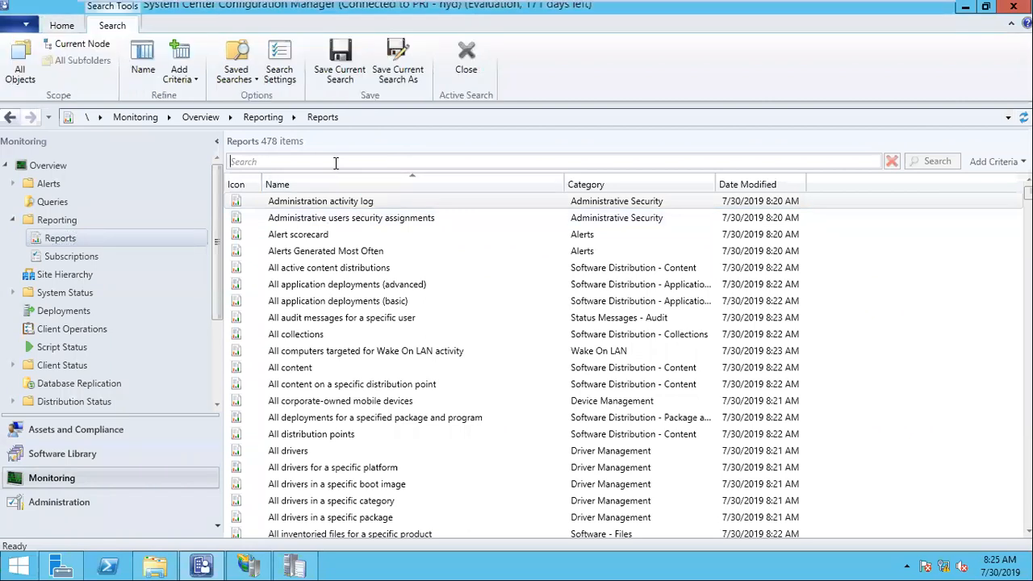
{"action": "type", "text": "softw"}
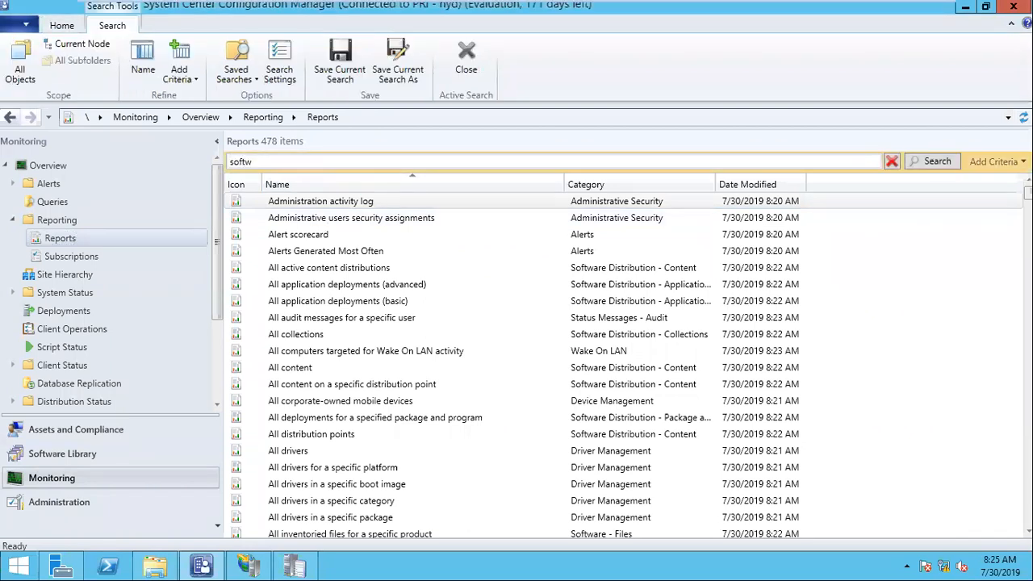
{"action": "type", "text": "are"}
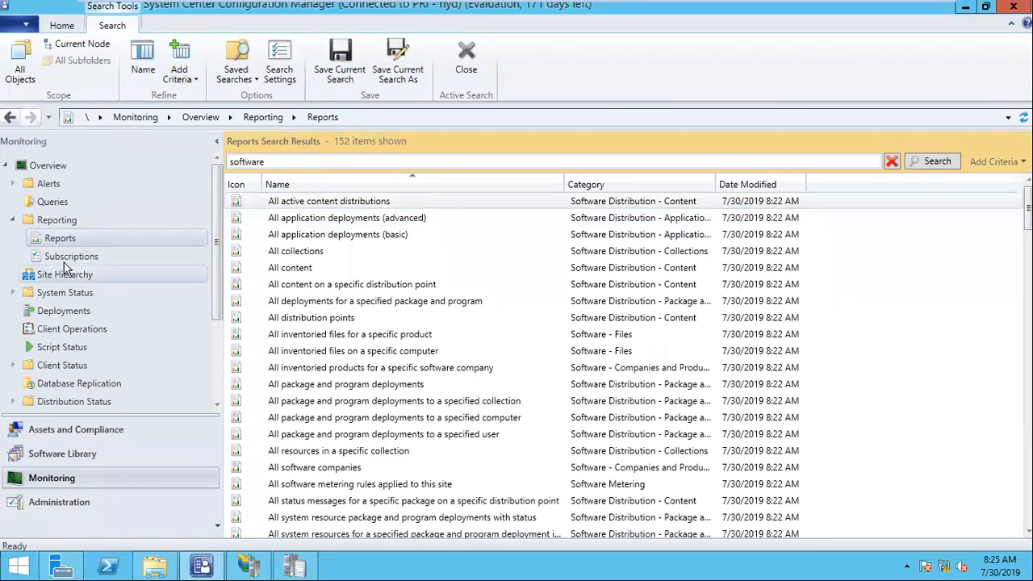
{"action": "left_click_drag", "start_coordinate": [717, 182], "coordinate": [820, 175]}
{"action": "left_click", "coordinate": [633, 184]}
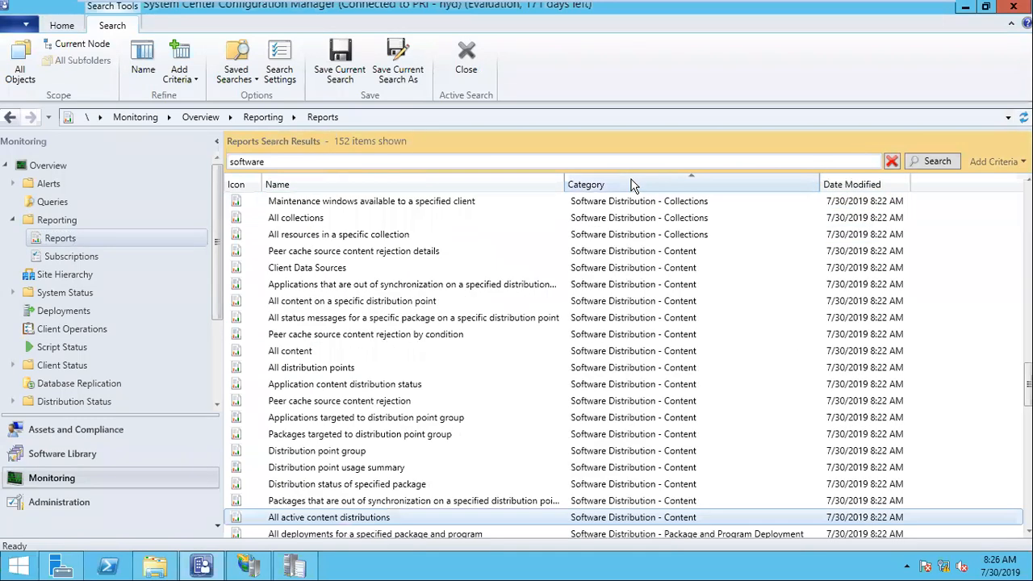
{"action": "scroll", "coordinate": [650, 331], "scroll_direction": "up", "scroll_amount": 1}
{"action": "scroll", "coordinate": [654, 337], "scroll_direction": "down", "scroll_amount": 4}
{"action": "scroll", "coordinate": [654, 338], "scroll_direction": "down", "scroll_amount": 6}
{"action": "scroll", "coordinate": [656, 339], "scroll_direction": "up", "scroll_amount": 3}
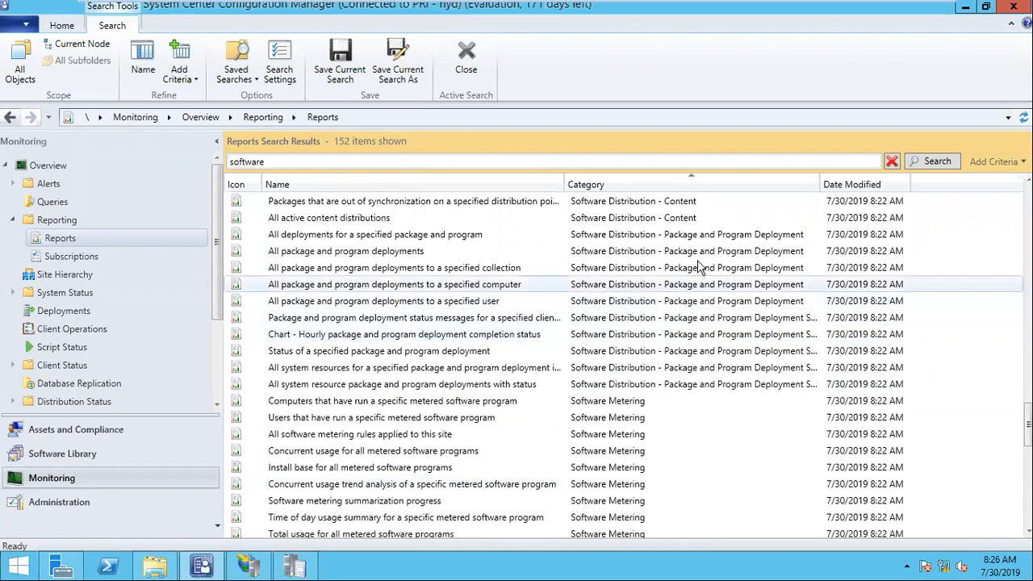
Run the 'All deployments for a specified package and program' report.
{"action": "left_click", "coordinate": [634, 239]}
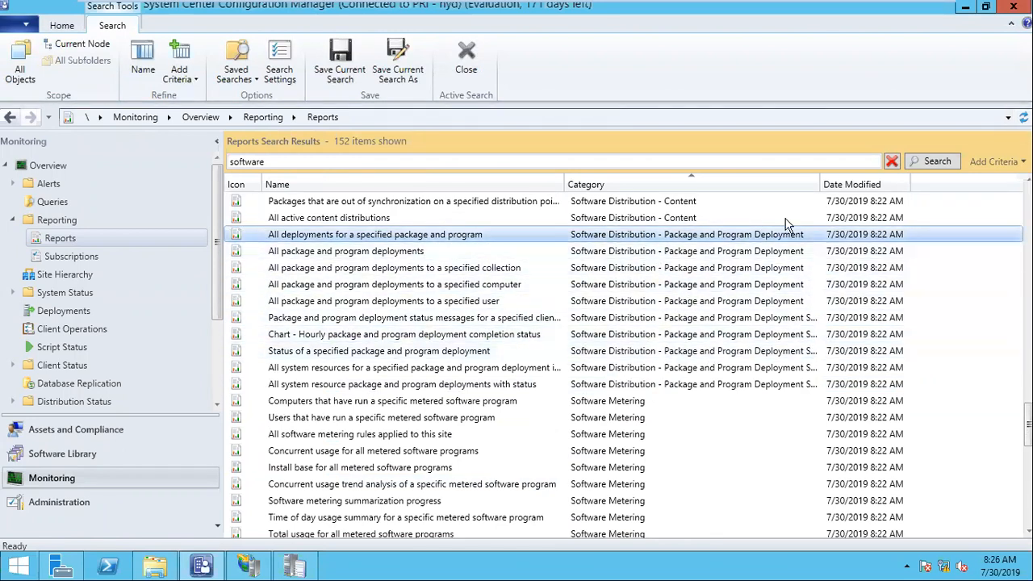
{"action": "right_click", "coordinate": [643, 237]}
{"action": "left_click", "coordinate": [676, 245]}
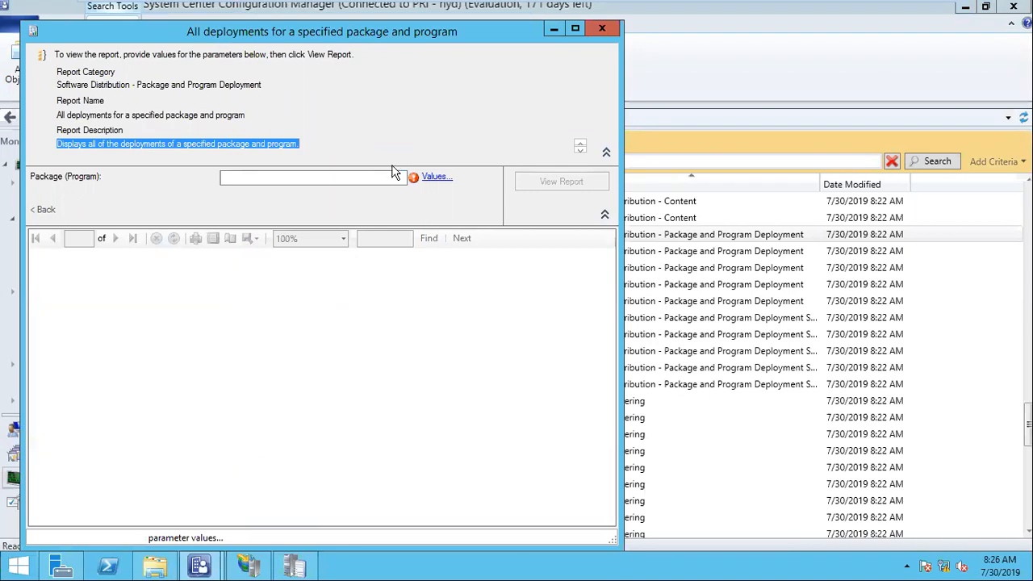
Run the report for package 'ping test (ping)' and maximise the report window.
{"action": "left_click", "coordinate": [433, 175]}
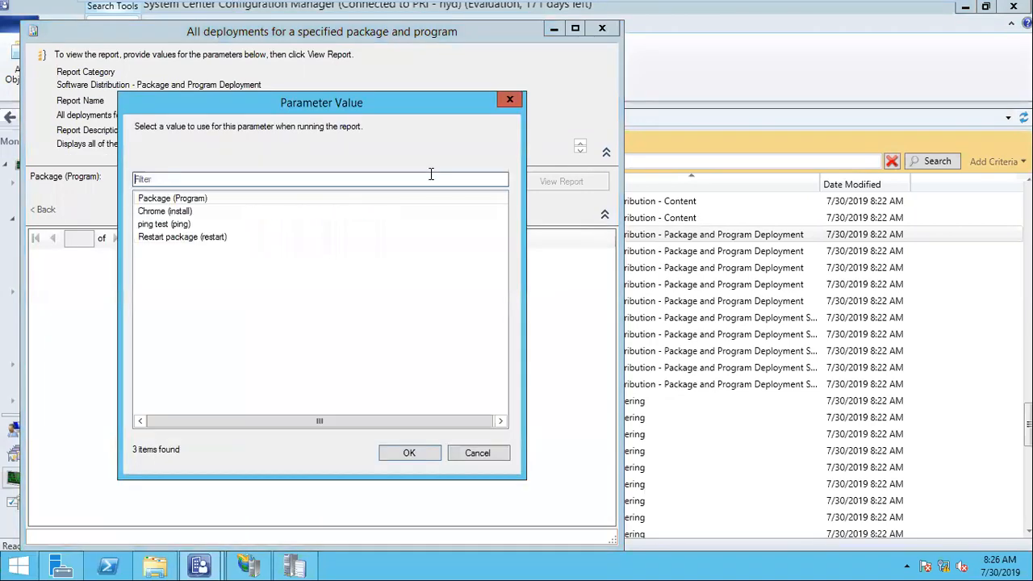
{"action": "left_click", "coordinate": [182, 213]}
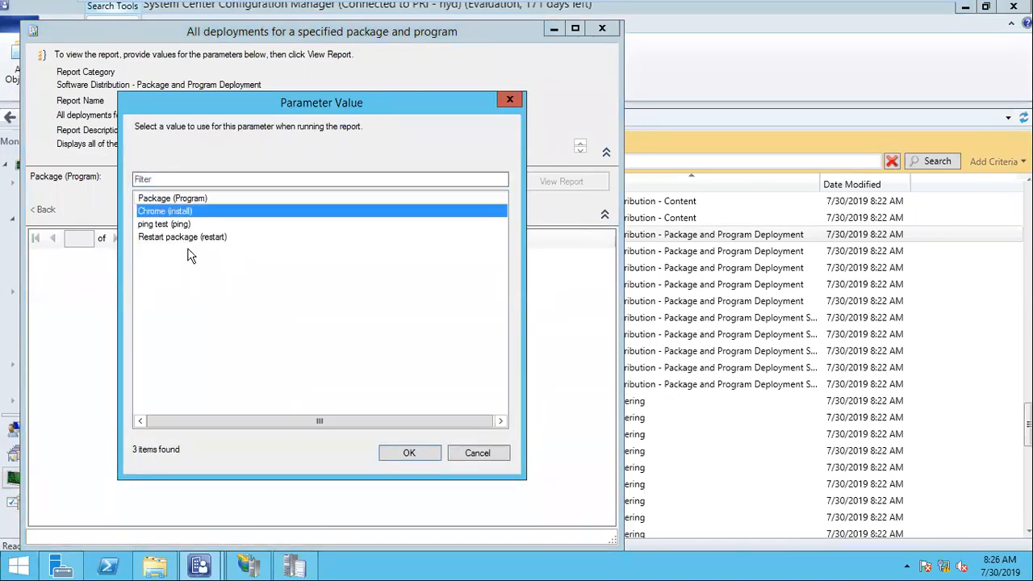
{"action": "left_click", "coordinate": [183, 226]}
{"action": "left_click", "coordinate": [408, 454]}
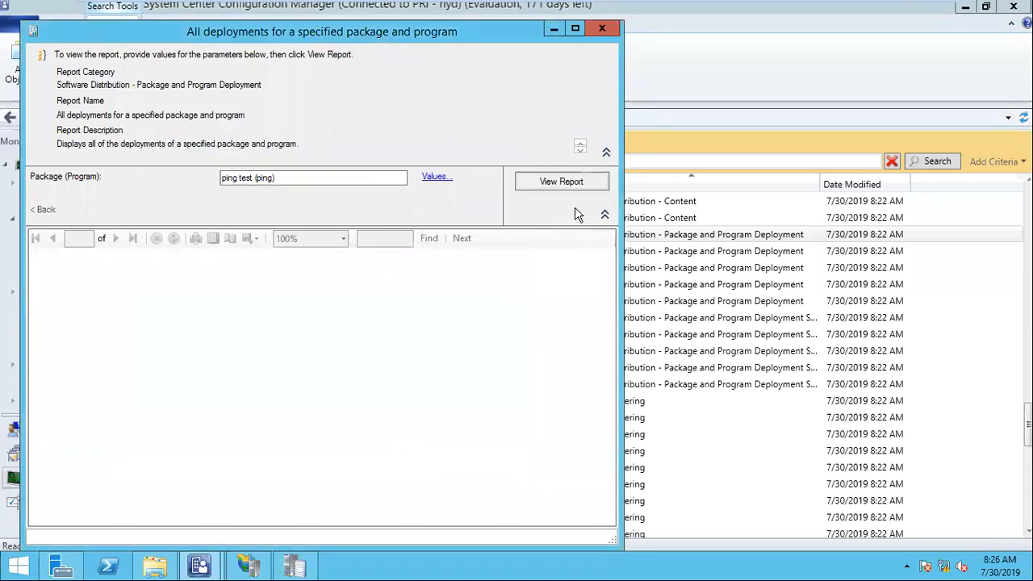
{"action": "left_click", "coordinate": [567, 186]}
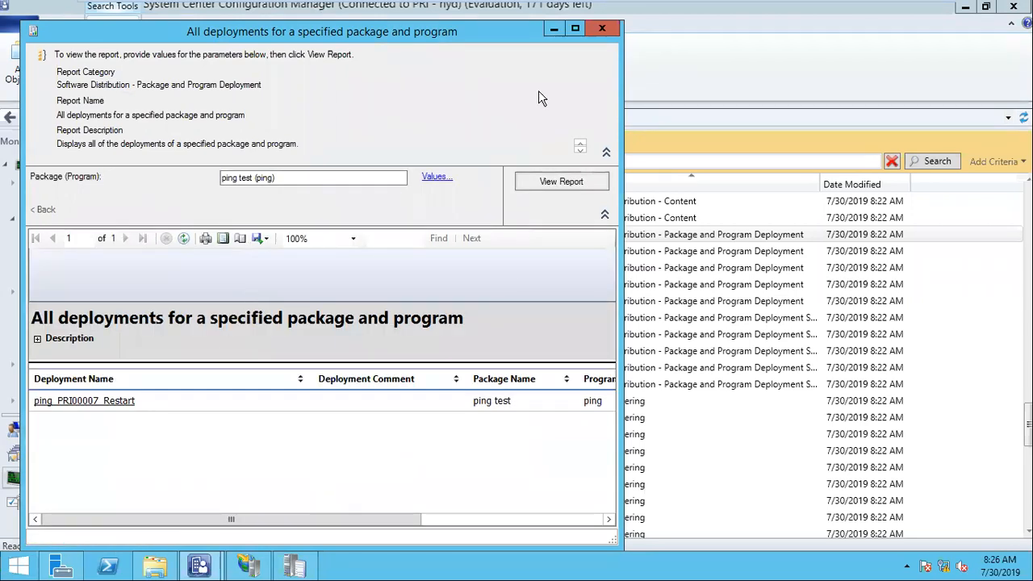
{"action": "left_click", "coordinate": [574, 28]}
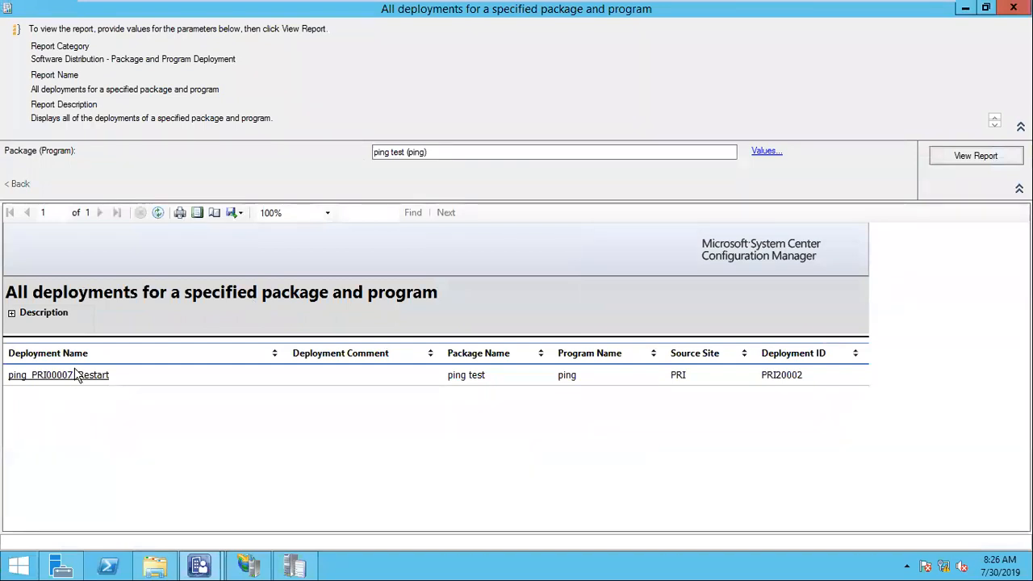
Drill into ping_PRI00007_Restart's succeeded devices, glance at export formats, then close the report.
{"action": "left_click", "coordinate": [54, 375]}
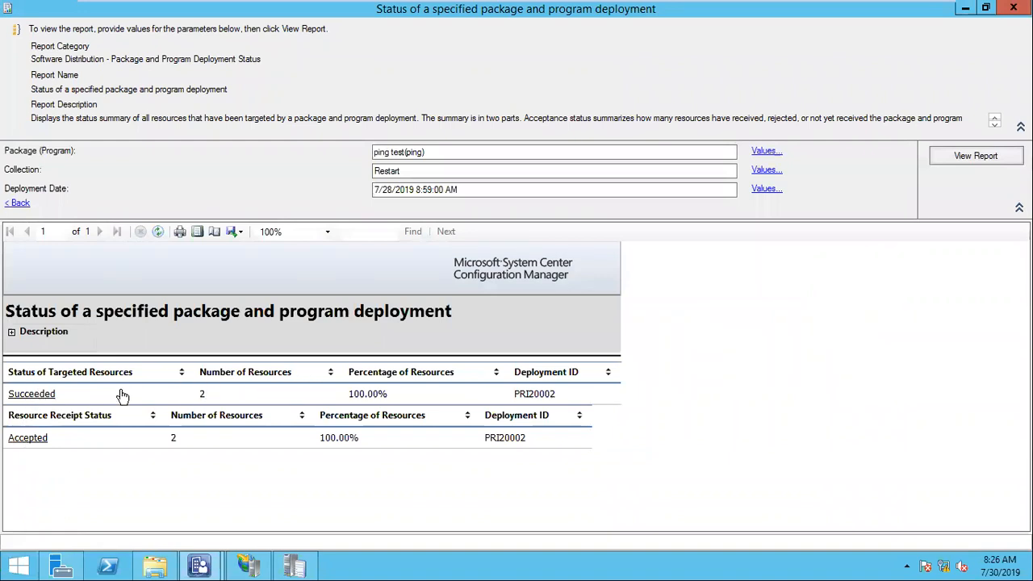
{"action": "left_click", "coordinate": [31, 395]}
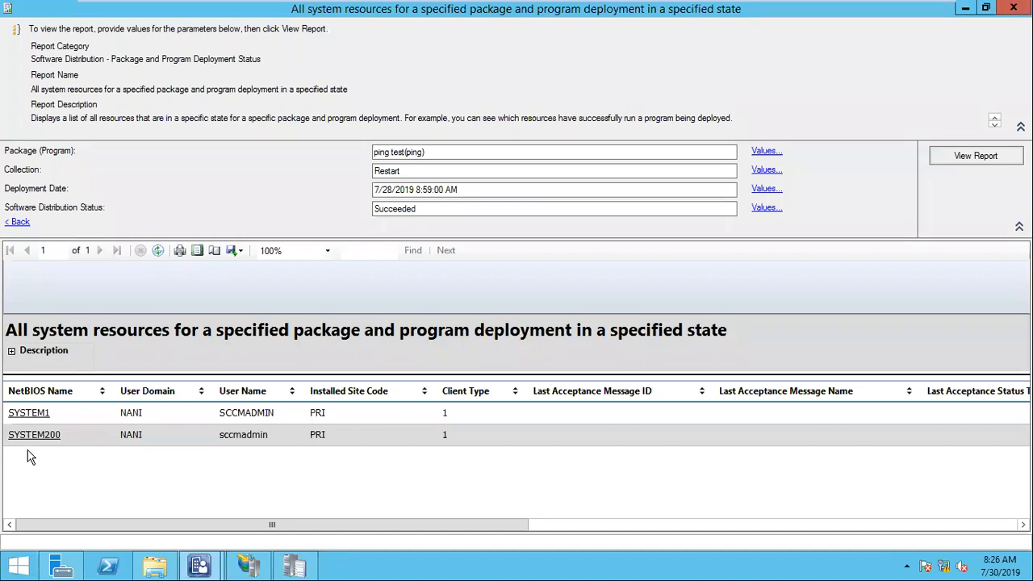
{"action": "left_click", "coordinate": [235, 250]}
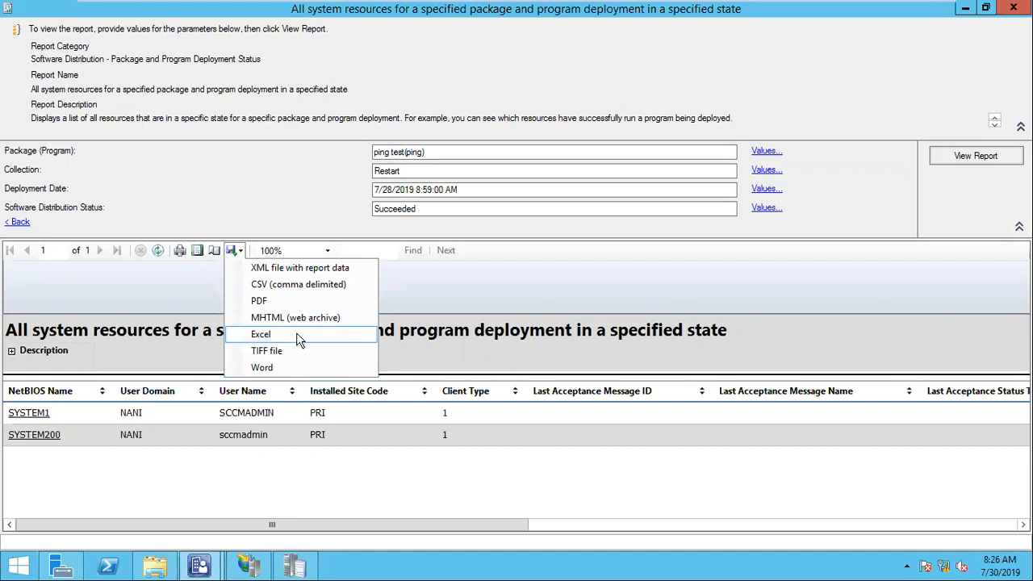
{"action": "left_click", "coordinate": [167, 481]}
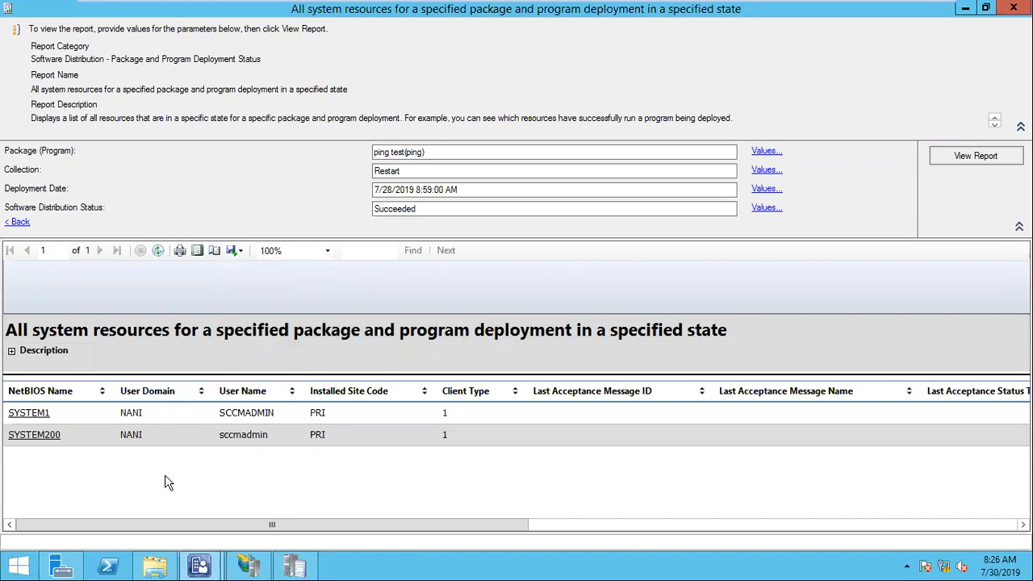
{"action": "left_click", "coordinate": [1015, 7]}
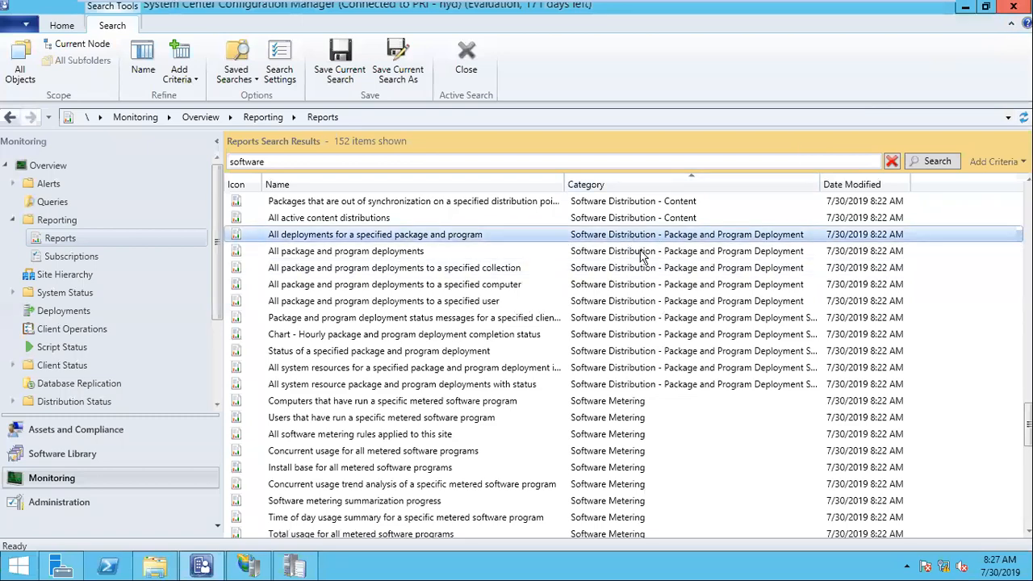
Select the 'All application deployments (advanced)' report in the results and bring up its actions.
{"action": "scroll", "coordinate": [637, 250], "scroll_direction": "up", "scroll_amount": 9}
{"action": "scroll", "coordinate": [654, 268], "scroll_direction": "up", "scroll_amount": 1}
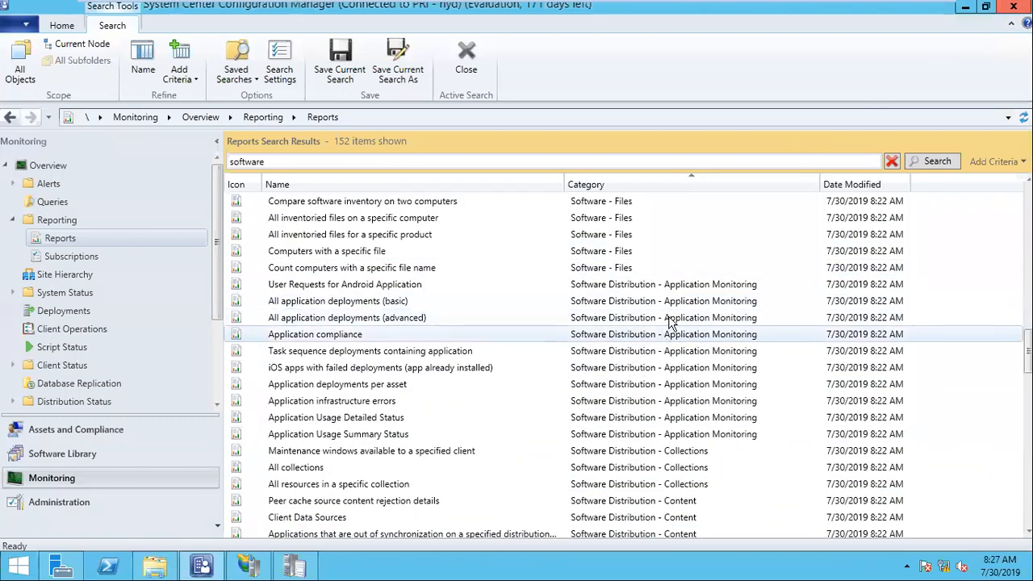
{"action": "left_click", "coordinate": [642, 284]}
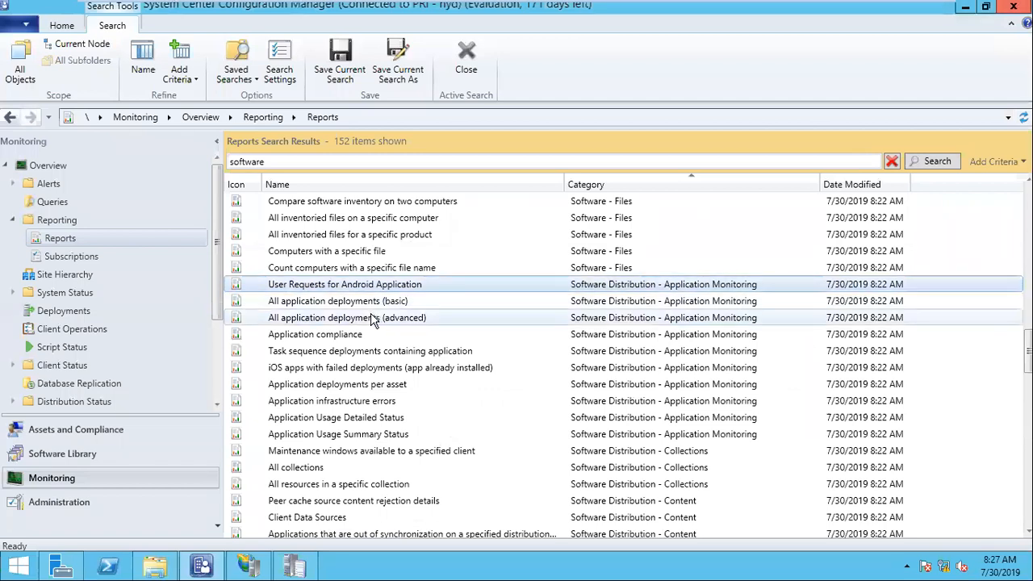
{"action": "left_click", "coordinate": [343, 321]}
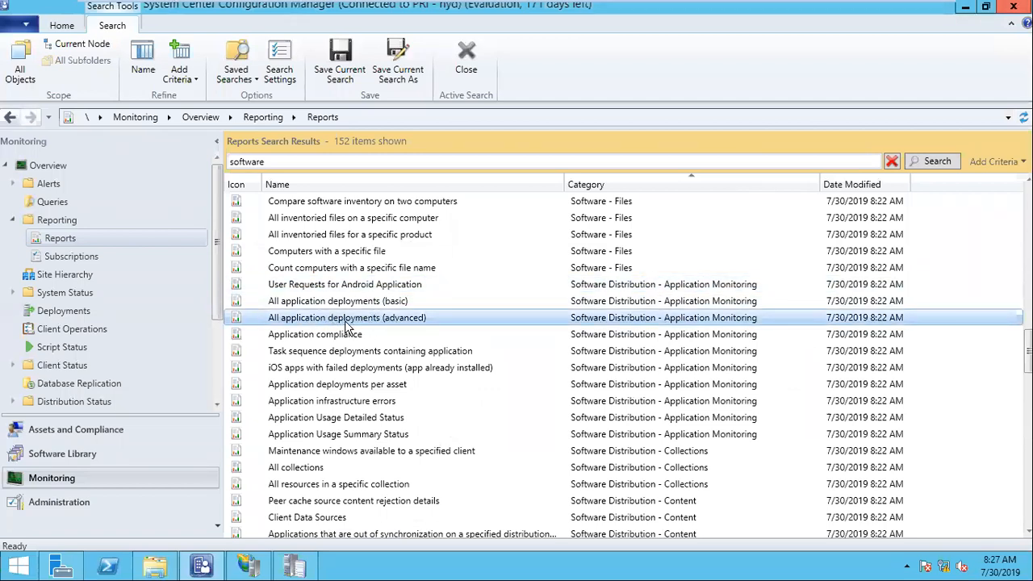
{"action": "right_click", "coordinate": [347, 323]}
Set parameters: Choose By Application, Google Chrome 70.0.0.01, collection Chrome 70.0.0.1 - Install.
{"action": "left_click", "coordinate": [374, 329]}
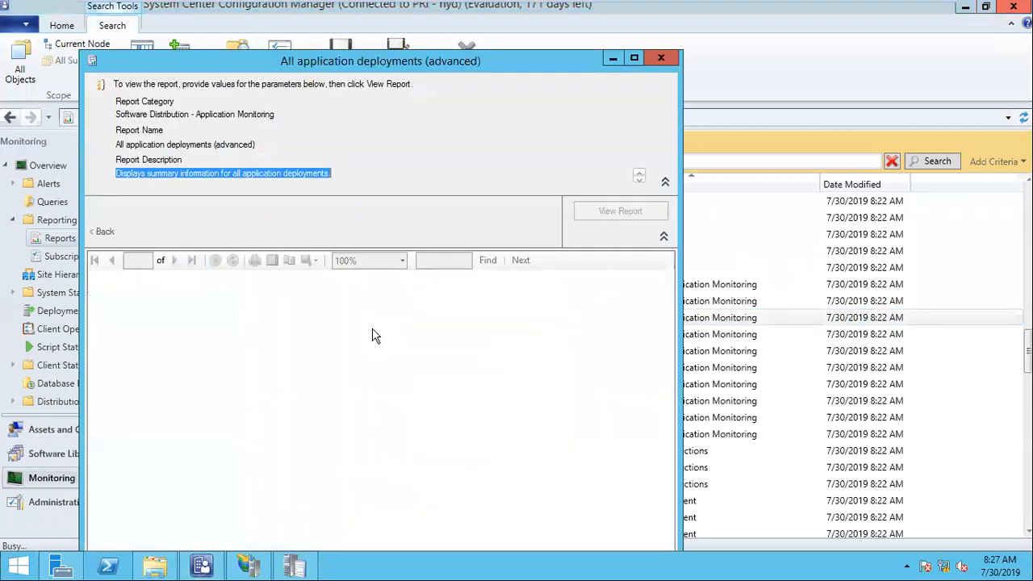
{"action": "left_click", "coordinate": [495, 206]}
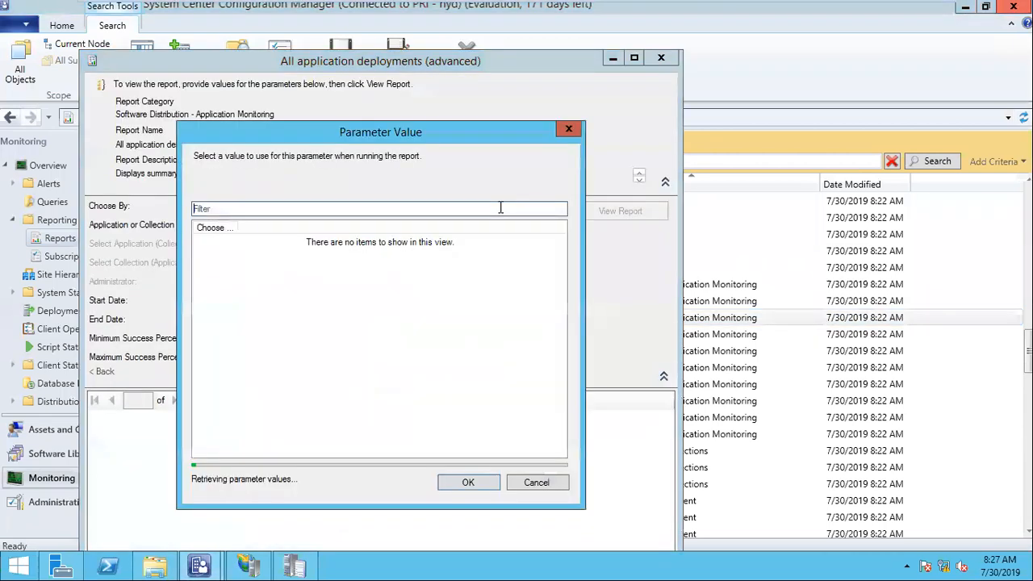
{"action": "left_click", "coordinate": [230, 242]}
{"action": "double_click", "coordinate": [233, 247]}
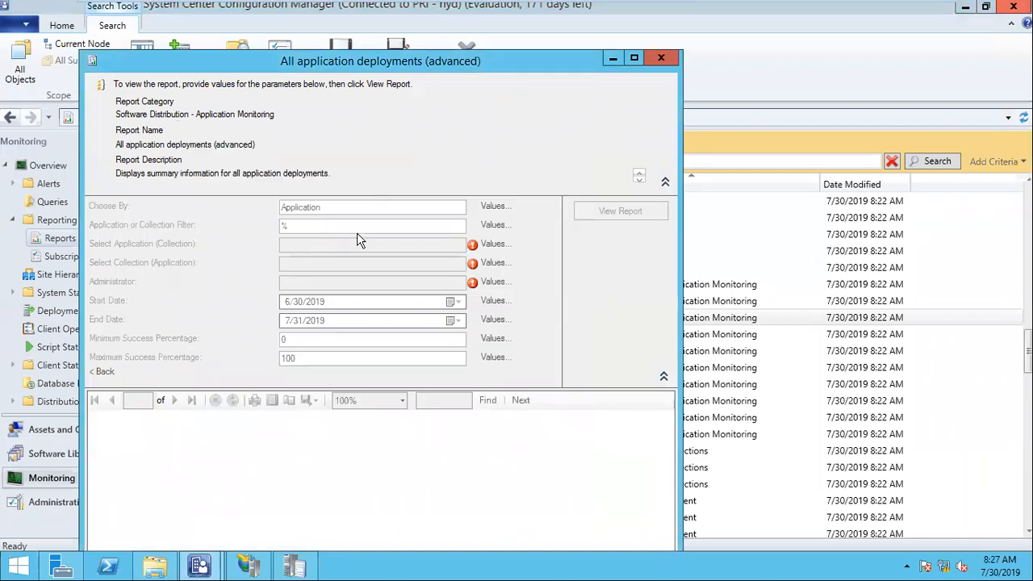
{"action": "left_click", "coordinate": [494, 245]}
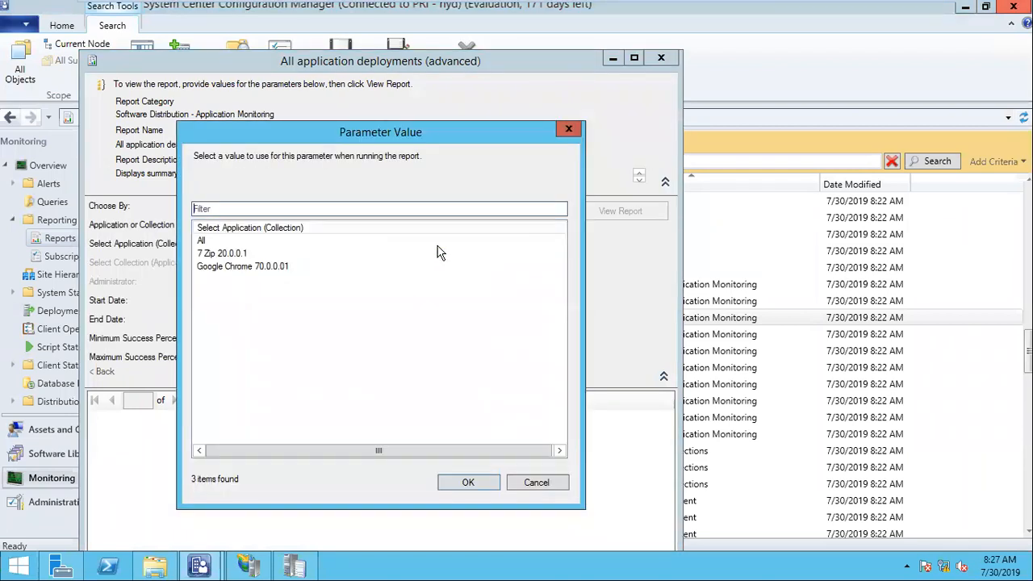
{"action": "left_click", "coordinate": [238, 267]}
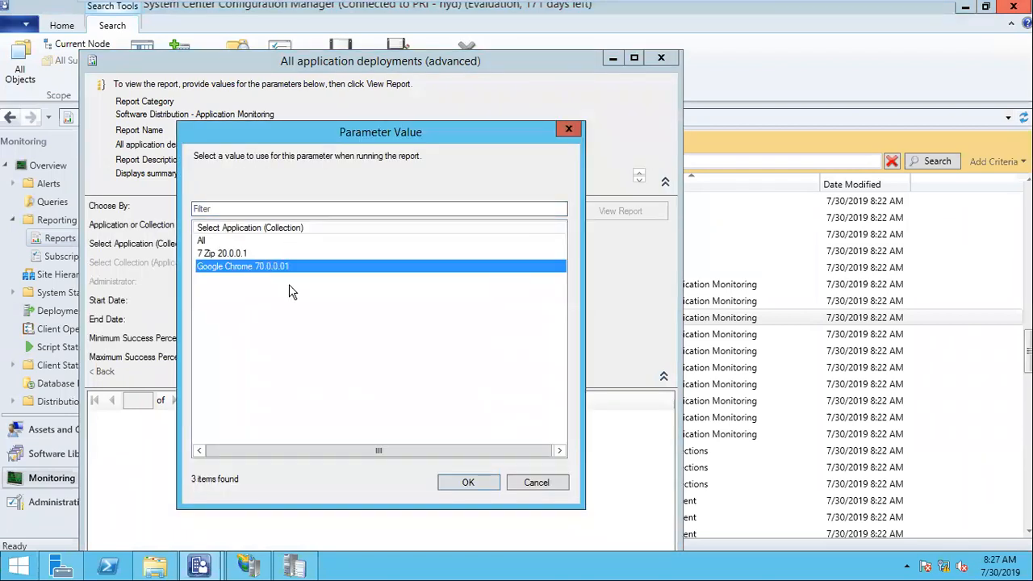
{"action": "left_click", "coordinate": [473, 485]}
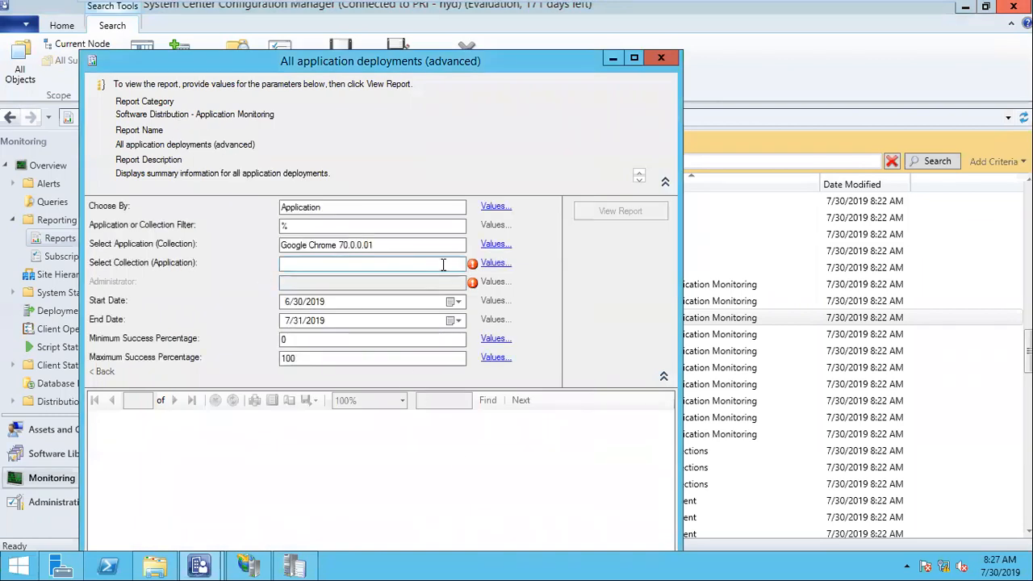
{"action": "left_click", "coordinate": [496, 263]}
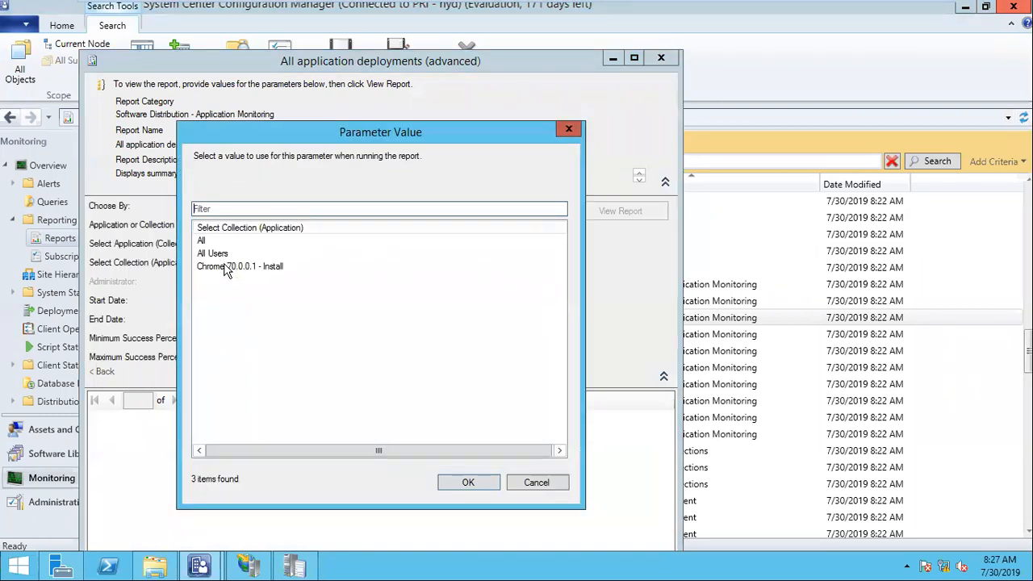
{"action": "left_click", "coordinate": [226, 268]}
{"action": "left_click", "coordinate": [465, 483]}
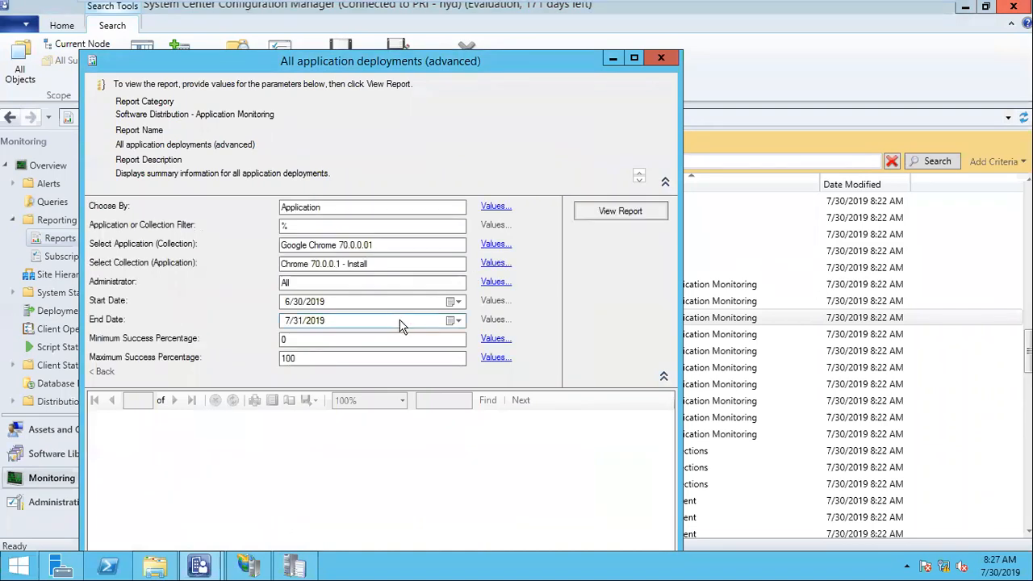
Generate the report full-screen showing 100.00% success, then drill into the detailed status.
{"action": "left_click", "coordinate": [625, 213]}
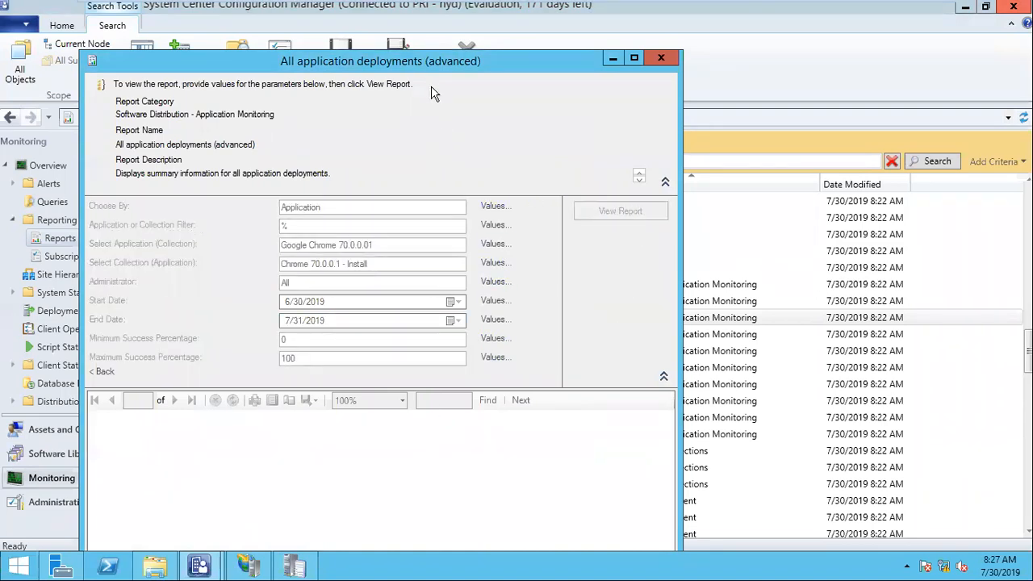
{"action": "left_click_drag", "start_coordinate": [428, 69], "coordinate": [495, 19]}
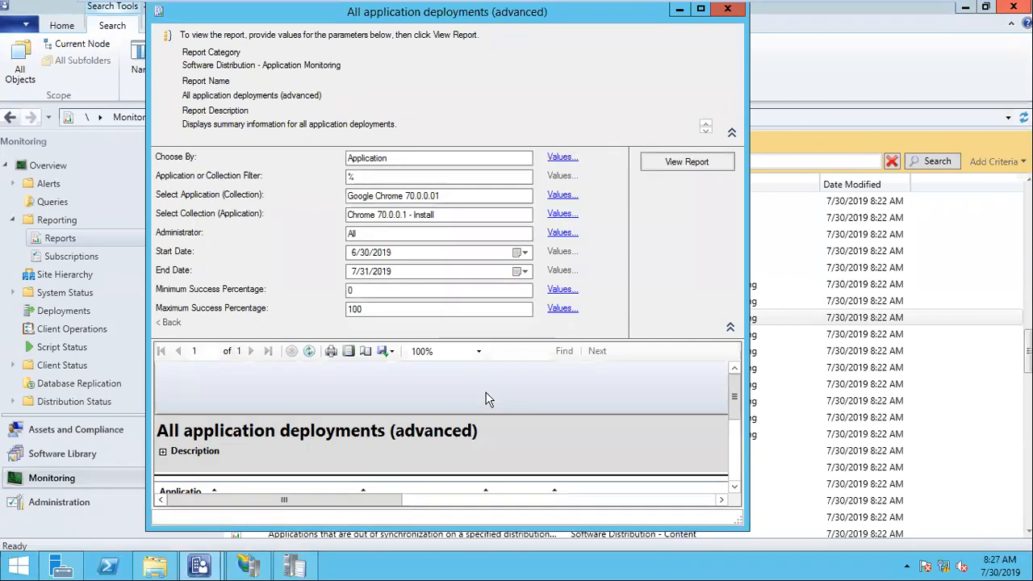
{"action": "left_click_drag", "start_coordinate": [734, 396], "coordinate": [730, 458]}
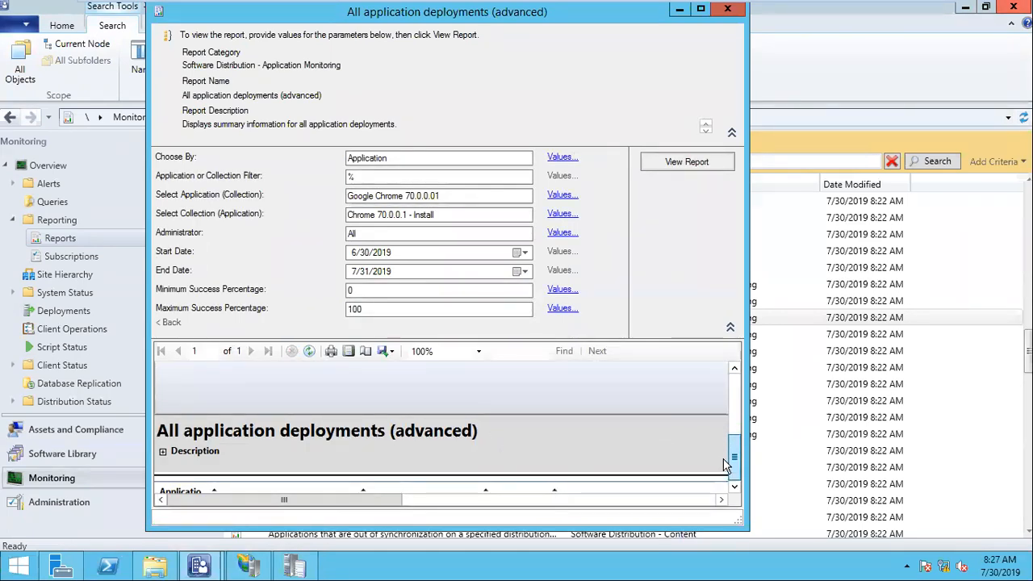
{"action": "left_click", "coordinate": [700, 9]}
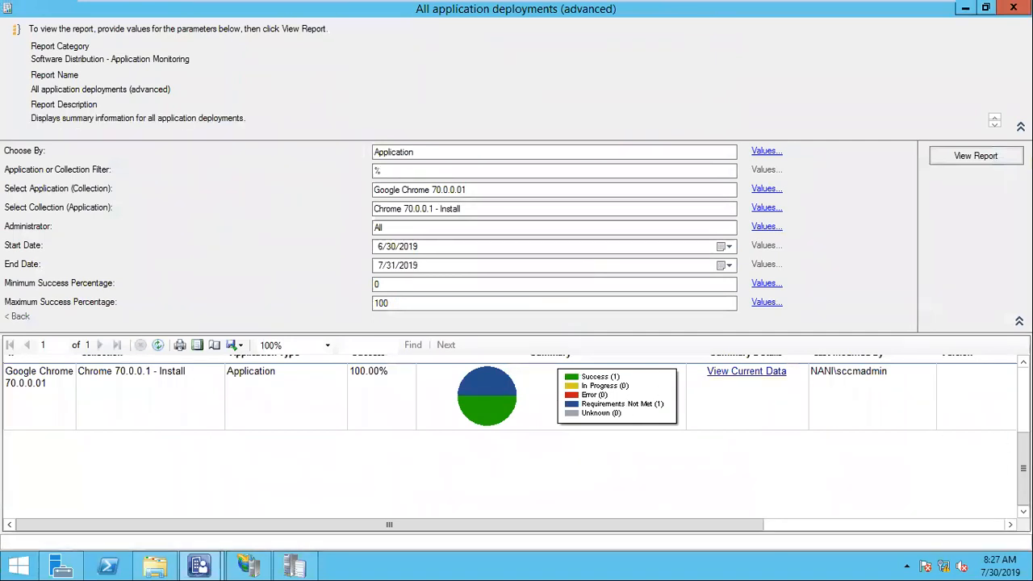
{"action": "scroll", "coordinate": [1023, 464], "scroll_direction": "up", "scroll_amount": 1}
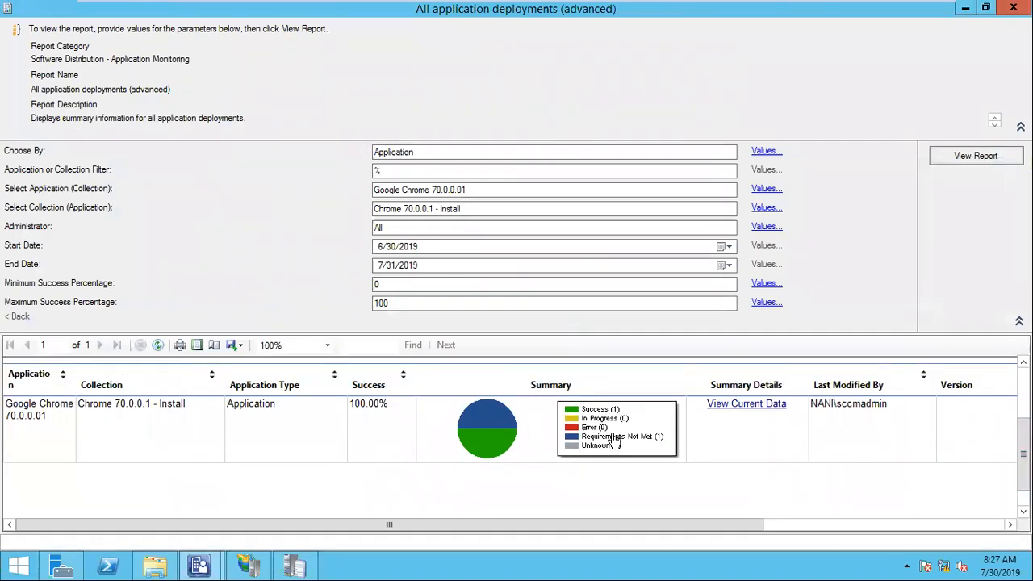
{"action": "left_click", "coordinate": [599, 410]}
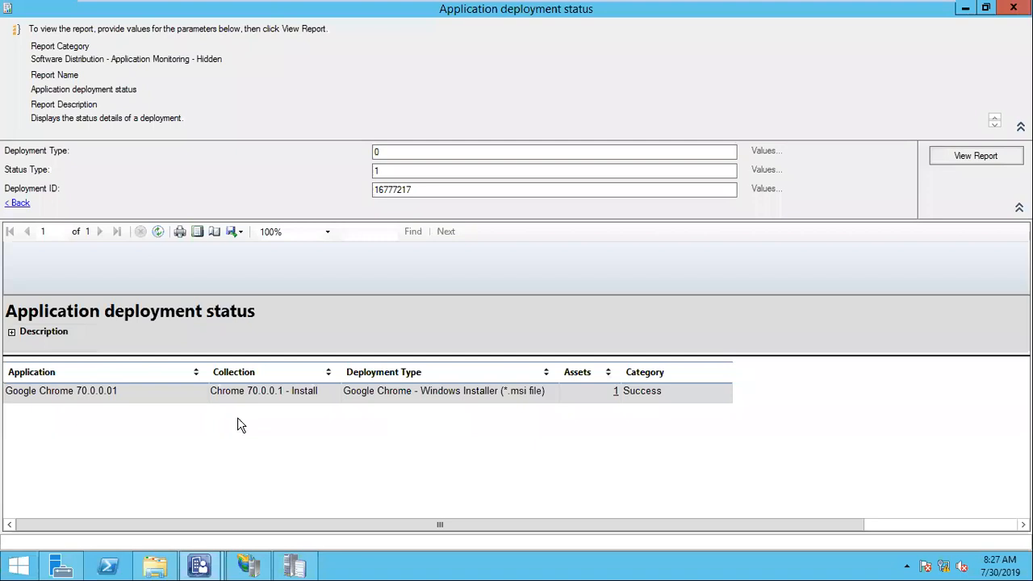
Check the detailed status report's export formats without exporting, then close the report.
{"action": "left_click", "coordinate": [232, 233]}
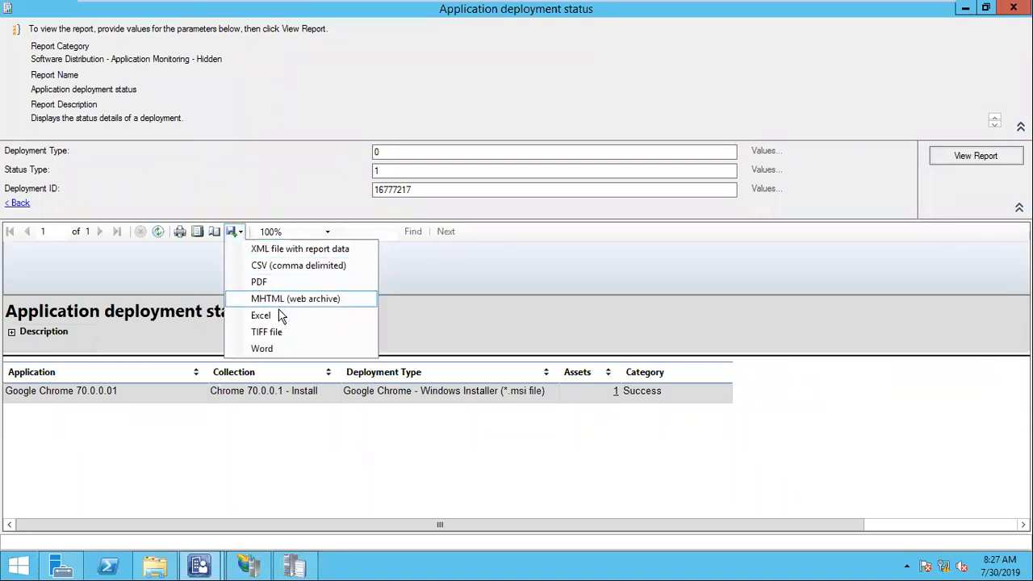
{"action": "left_click", "coordinate": [188, 478]}
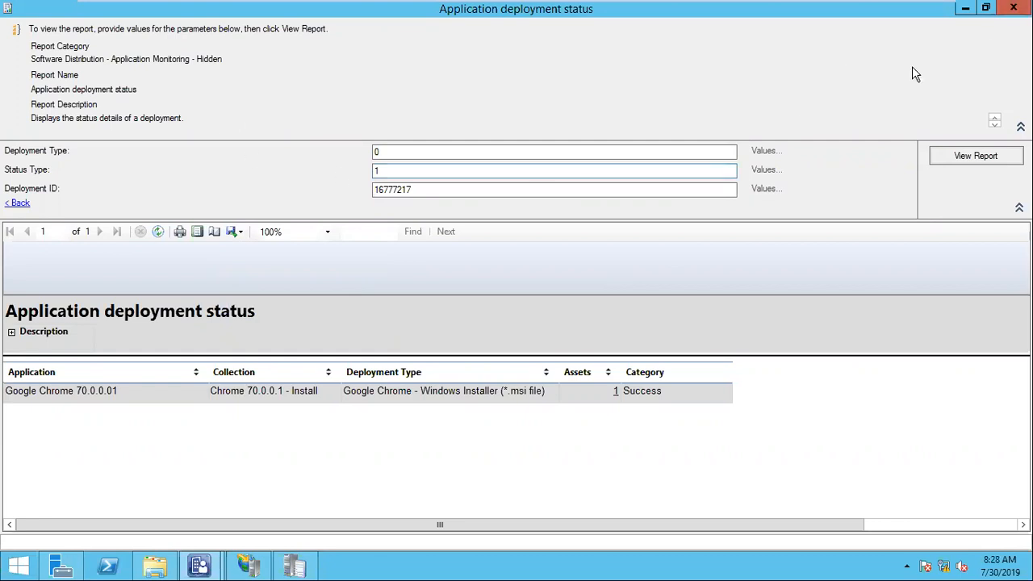
{"action": "left_click", "coordinate": [1013, 7]}
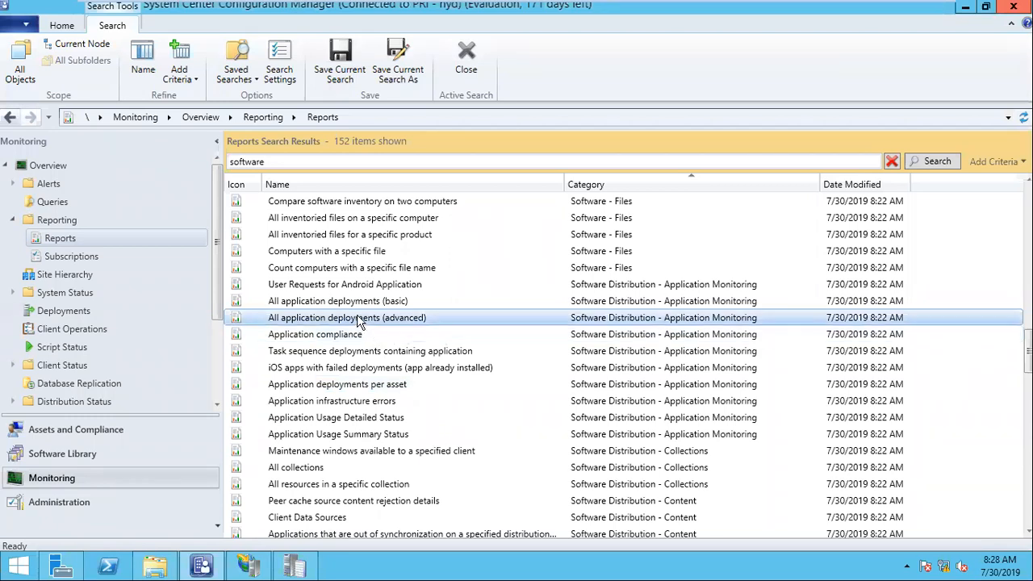
{"action": "left_click", "coordinate": [348, 301]}
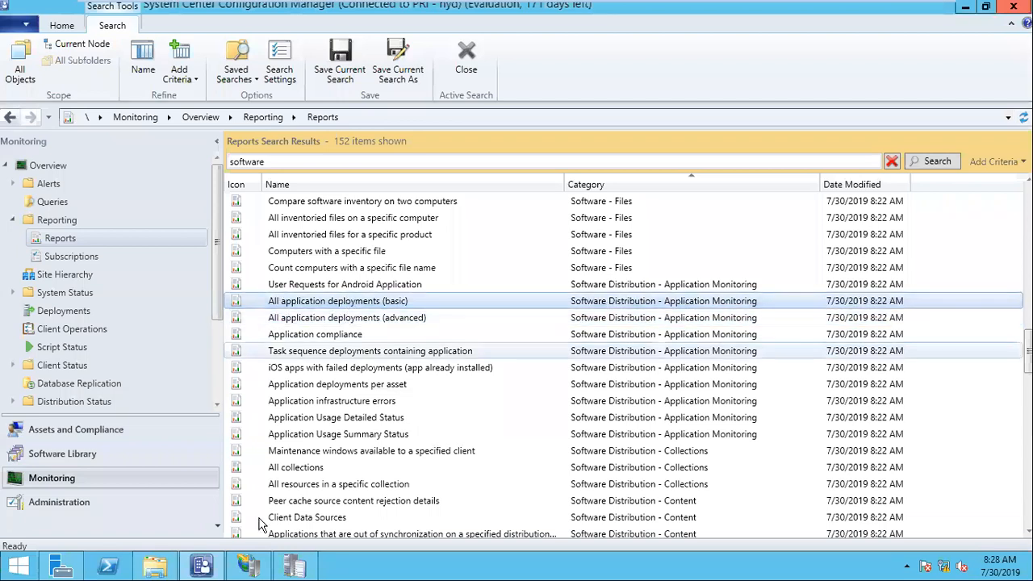
{"action": "left_click", "coordinate": [70, 223]}
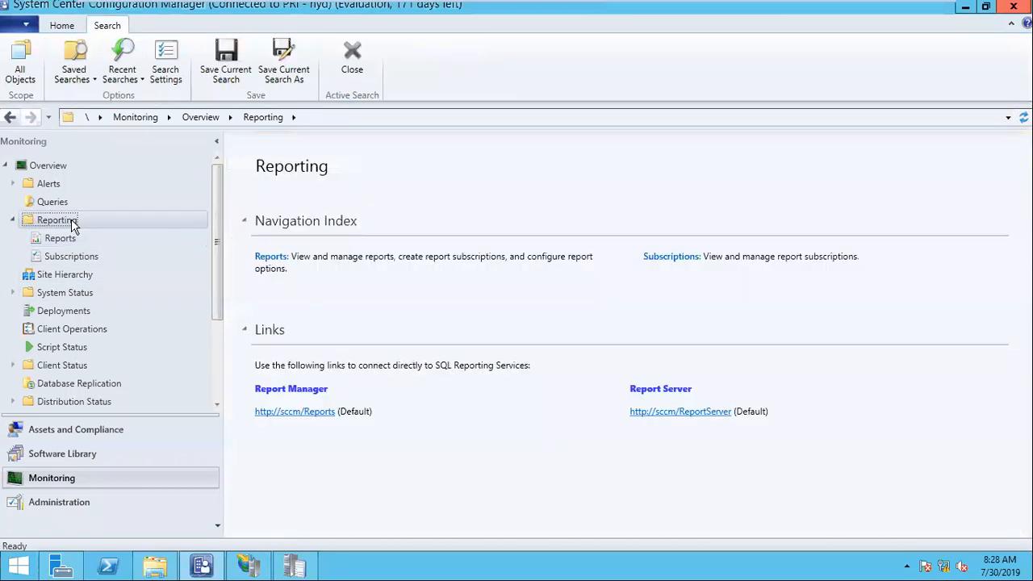
{"action": "left_click", "coordinate": [295, 413]}
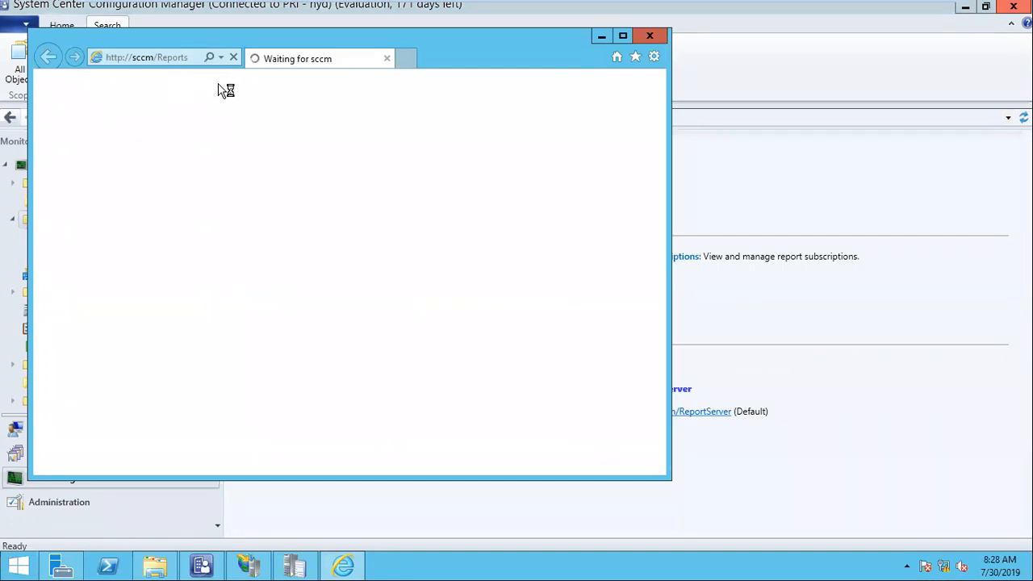
Disable Protected Mode for the Internet zone in Internet Options and apply it.
{"action": "left_click", "coordinate": [655, 58]}
{"action": "left_click", "coordinate": [391, 158]}
{"action": "left_click", "coordinate": [187, 58]}
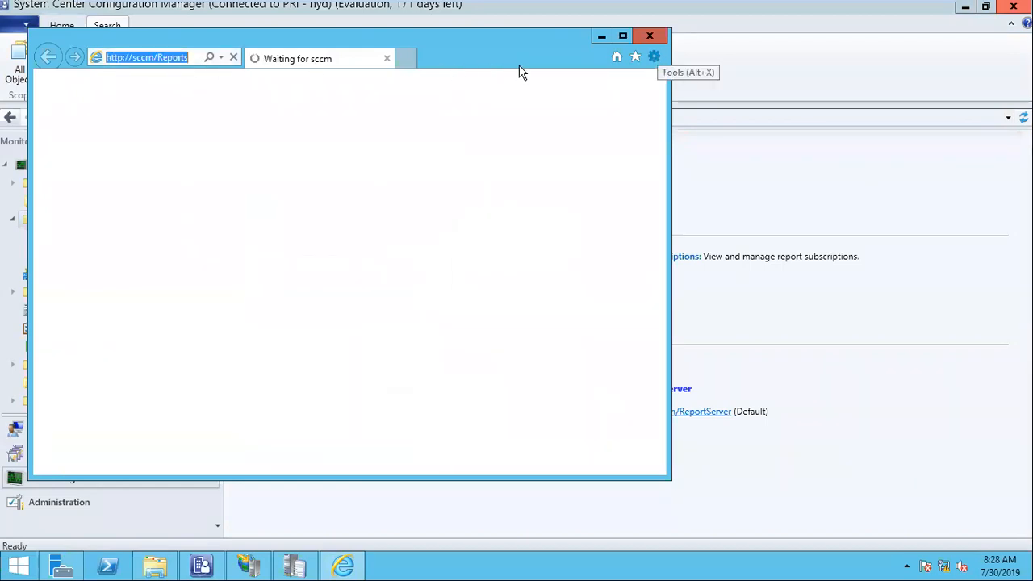
{"action": "left_click", "coordinate": [655, 57]}
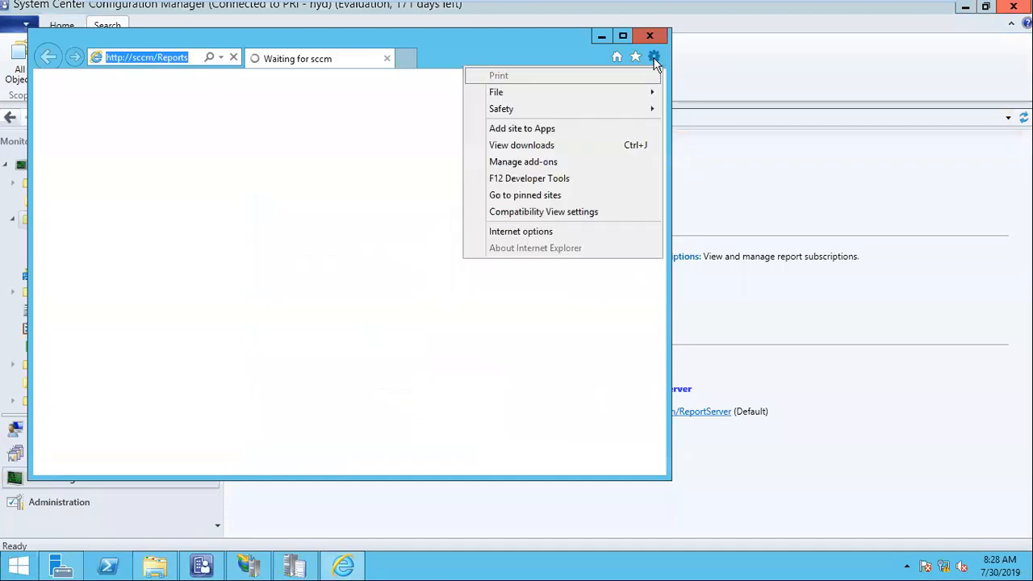
{"action": "left_click", "coordinate": [566, 233]}
{"action": "left_click_drag", "start_coordinate": [266, 51], "coordinate": [861, 53]}
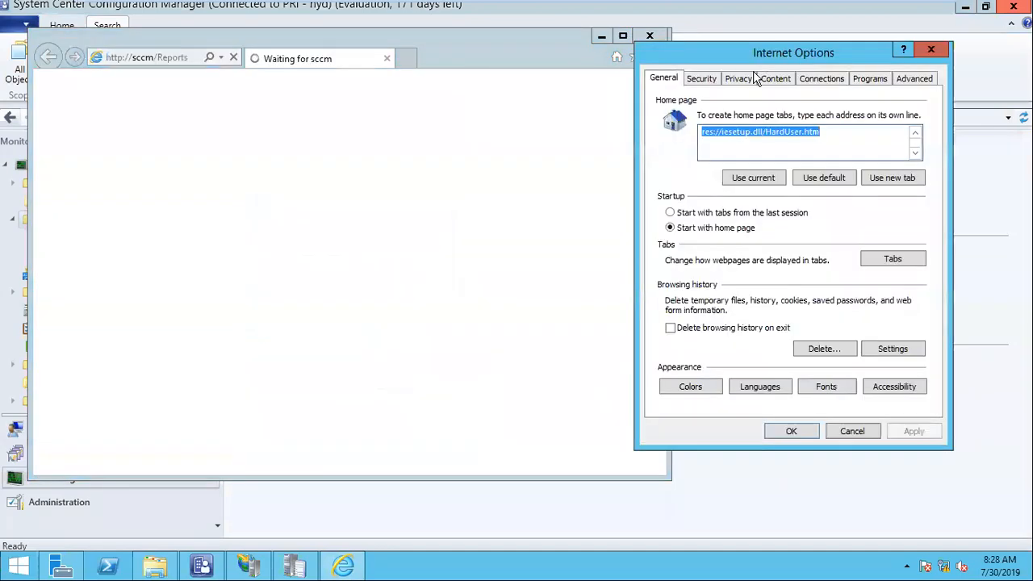
{"action": "left_click", "coordinate": [712, 80]}
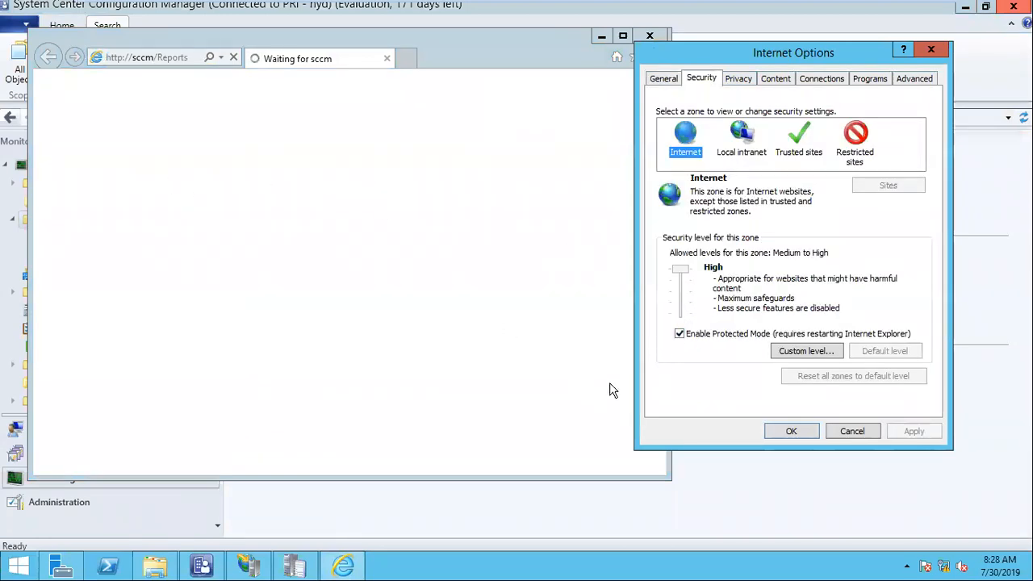
{"action": "left_click", "coordinate": [680, 334]}
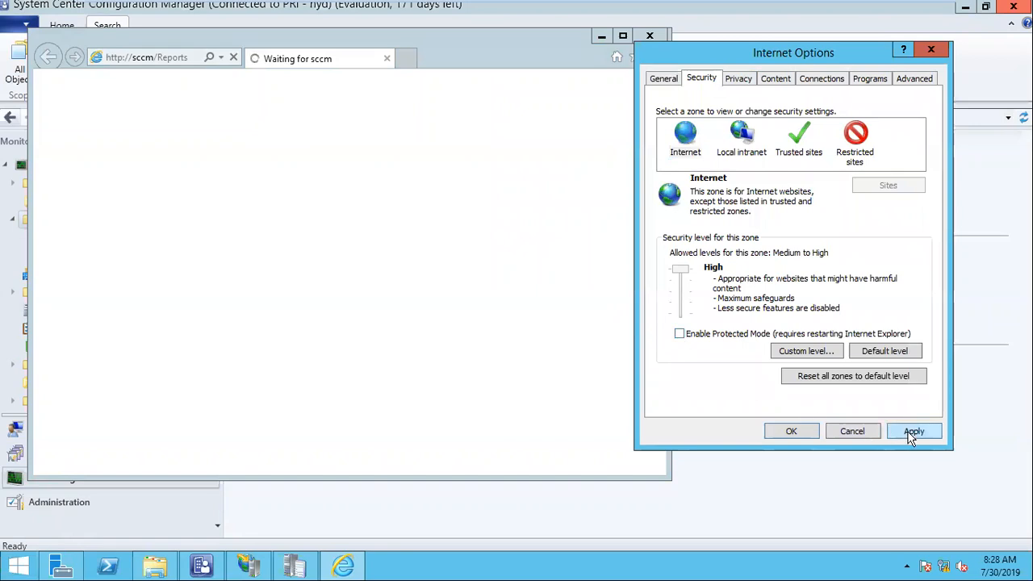
{"action": "left_click", "coordinate": [912, 433]}
{"action": "left_click", "coordinate": [584, 298]}
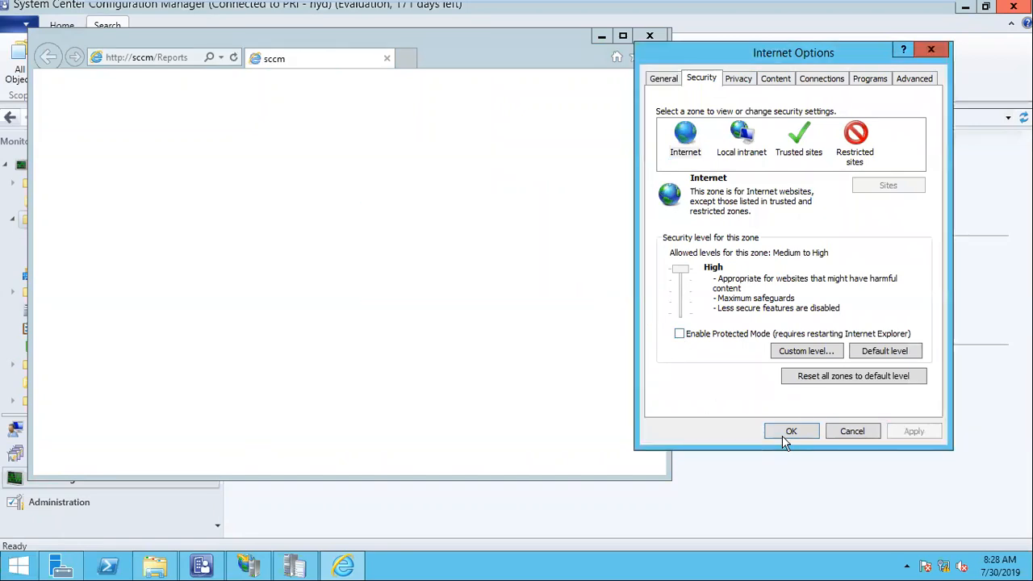
{"action": "left_click", "coordinate": [787, 433]}
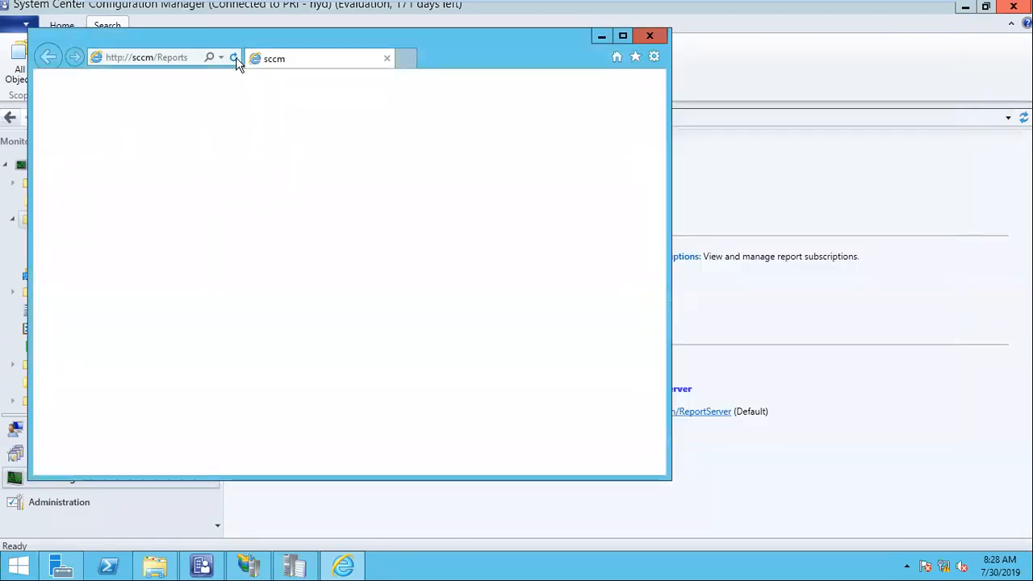
Reload the Report Manager address, accept the Internet Explorer 11 recommended settings, then close the browser.
{"action": "left_click", "coordinate": [161, 59]}
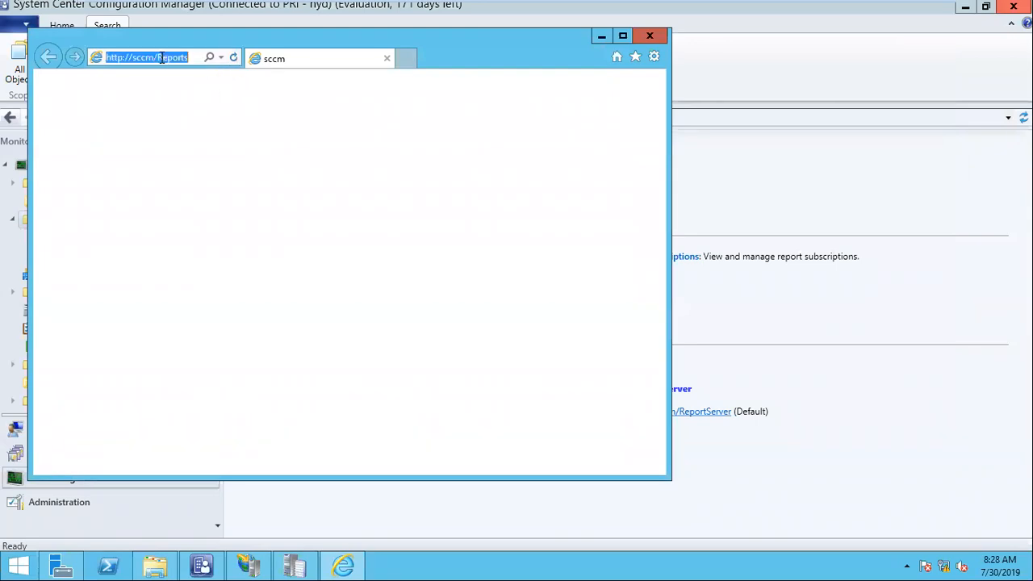
{"action": "key", "text": "Return"}
{"action": "left_click", "coordinate": [295, 206]}
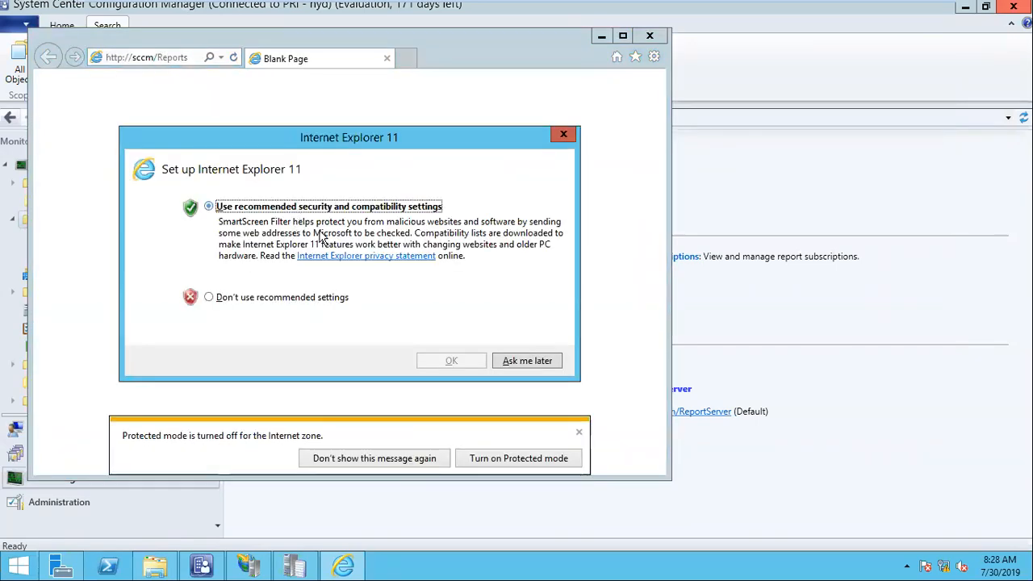
{"action": "left_click", "coordinate": [452, 361]}
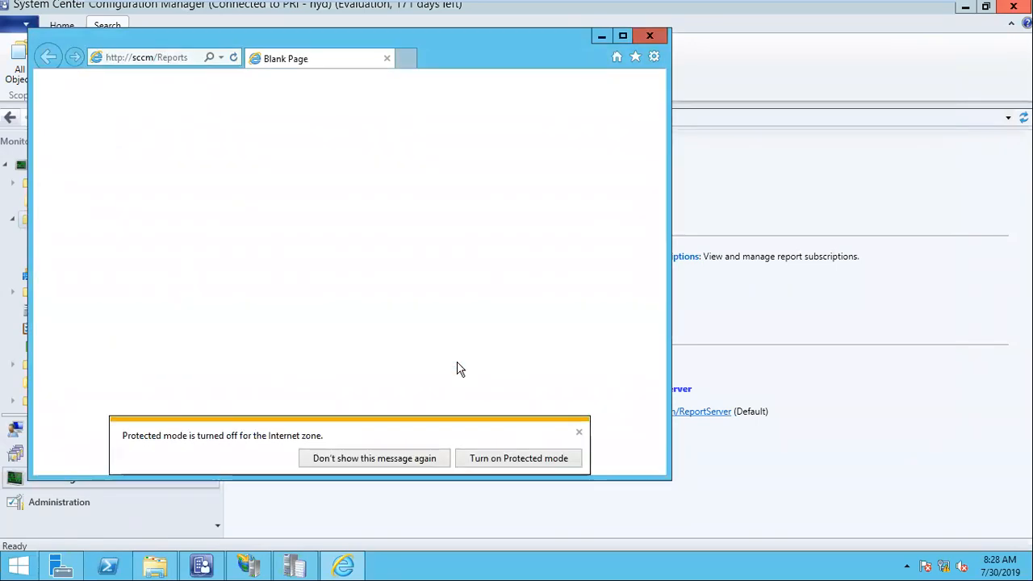
{"action": "left_click", "coordinate": [579, 433]}
{"action": "left_click", "coordinate": [234, 59]}
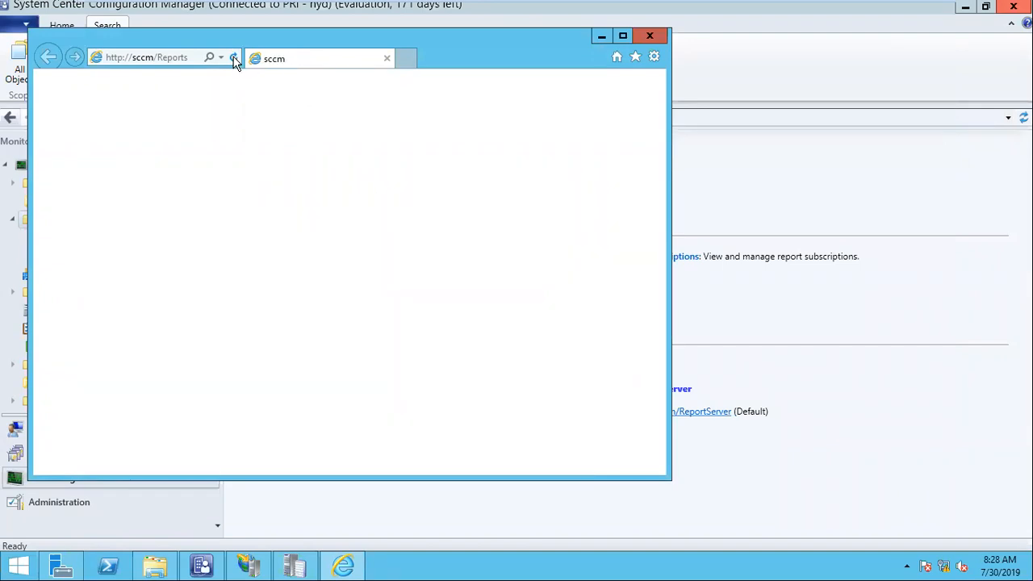
{"action": "left_click", "coordinate": [638, 37]}
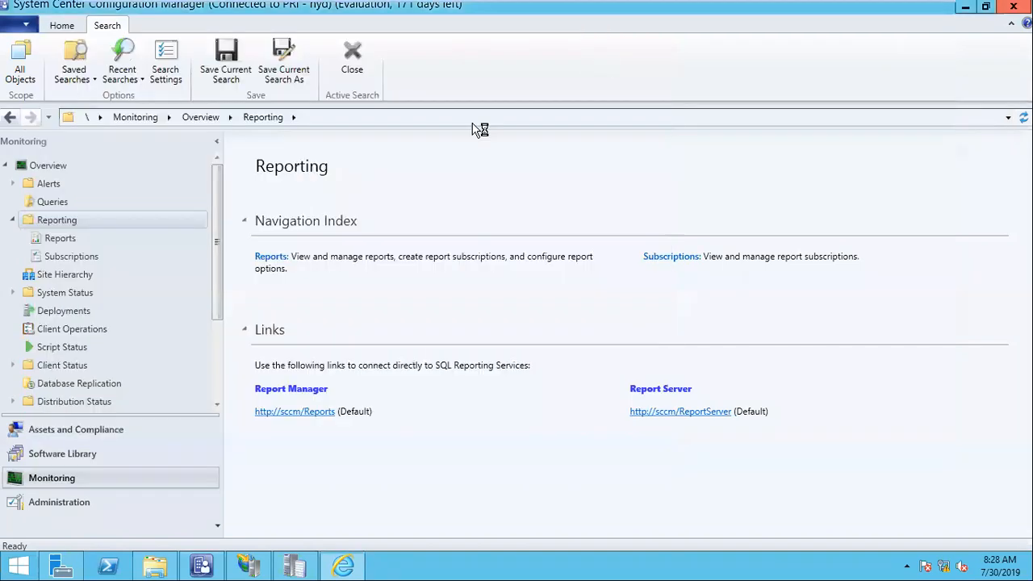
{"action": "left_click", "coordinate": [16, 565]}
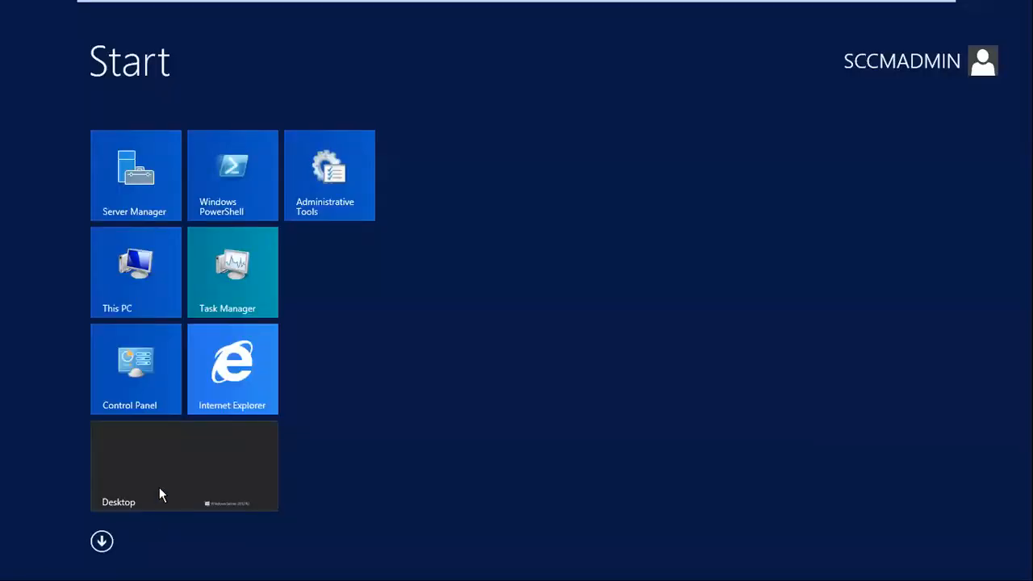
{"action": "left_click", "coordinate": [231, 403]}
{"action": "left_click", "coordinate": [578, 432]}
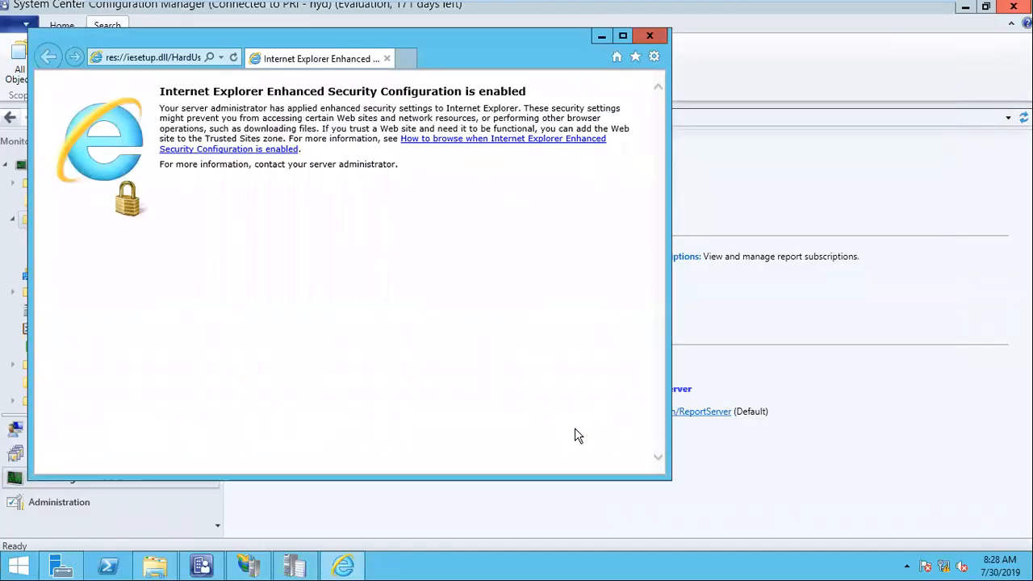
{"action": "left_click", "coordinate": [196, 58]}
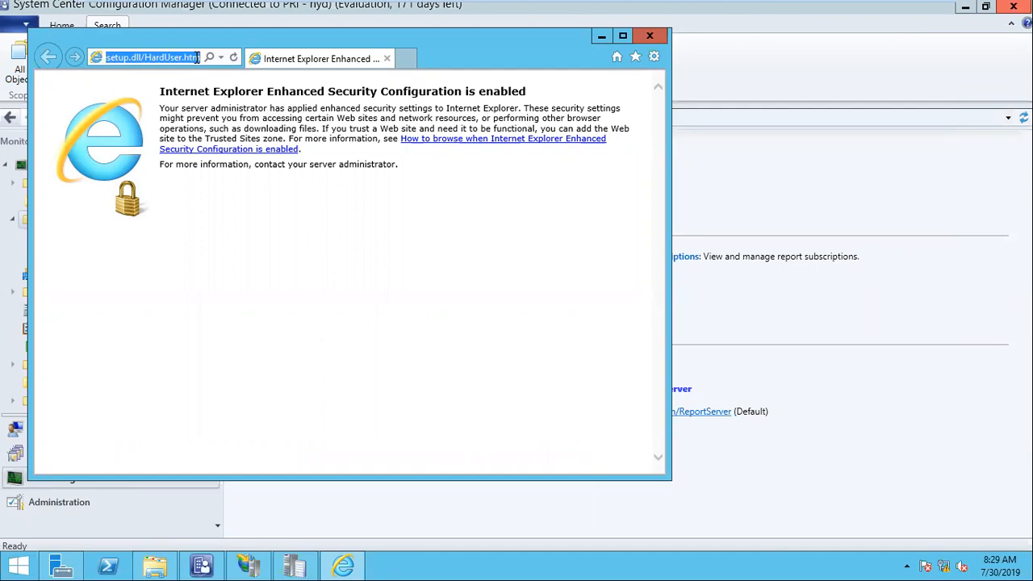
{"action": "type", "text": "sccm/"}
{"action": "left_click", "coordinate": [157, 77]}
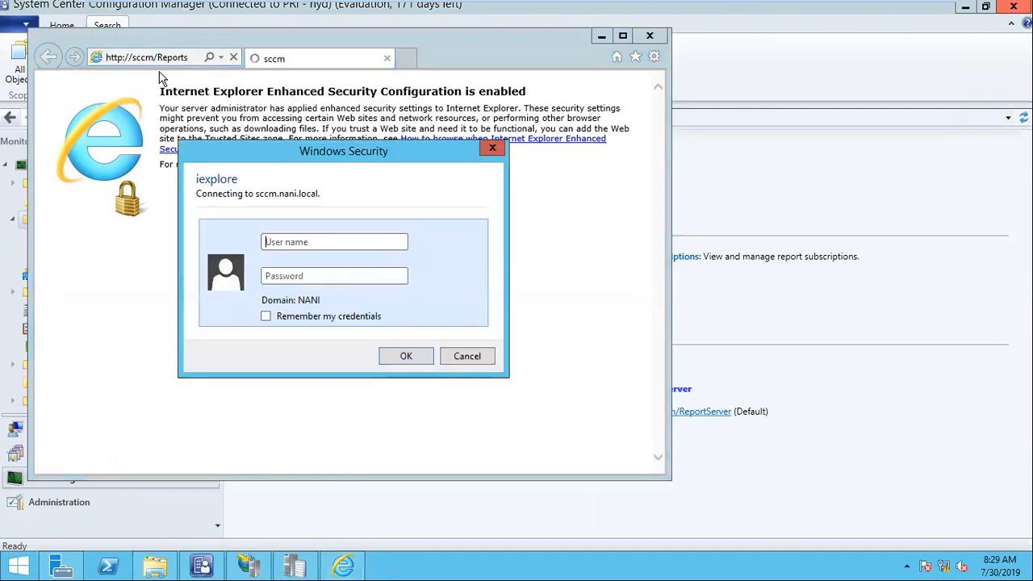
{"action": "type", "text": "s"}
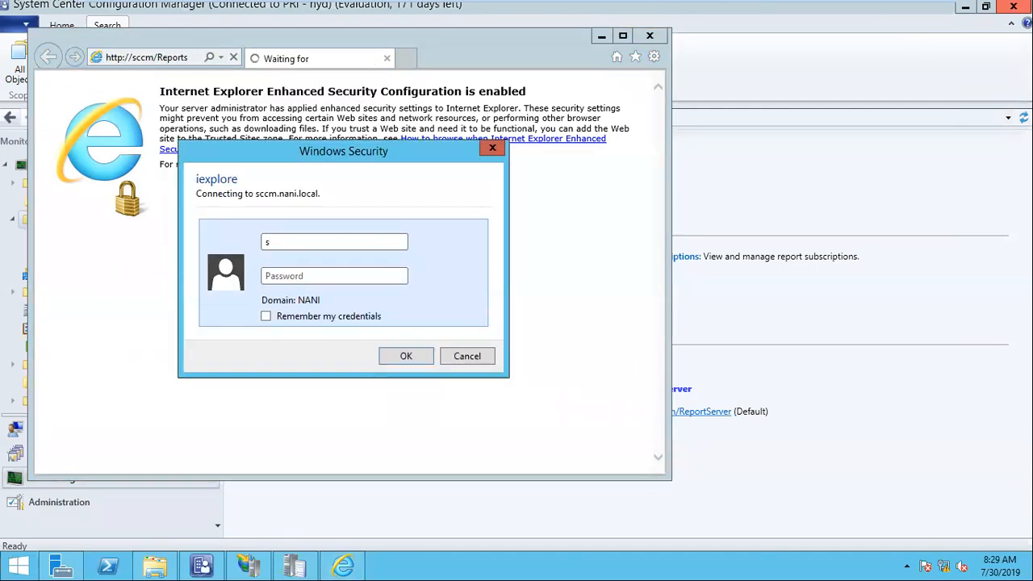
{"action": "type", "text": "ccmadmin"}
{"action": "key", "text": "Tab"}
{"action": "type", "text": "P@"}
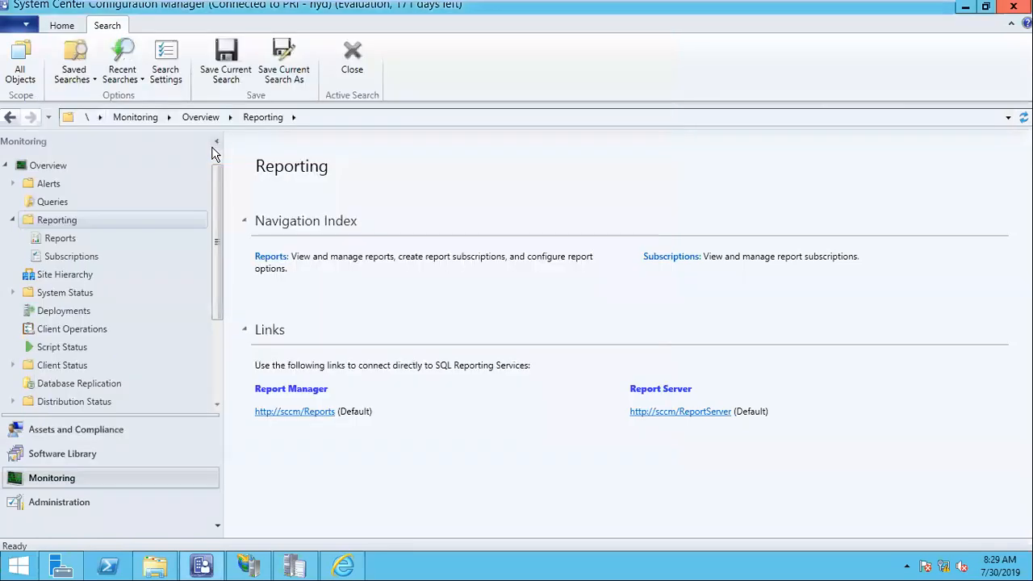
Sign in to the win101_nani VM, then return to sccm_nani and close the blocked-content warning.
{"action": "left_click", "coordinate": [326, 411]}
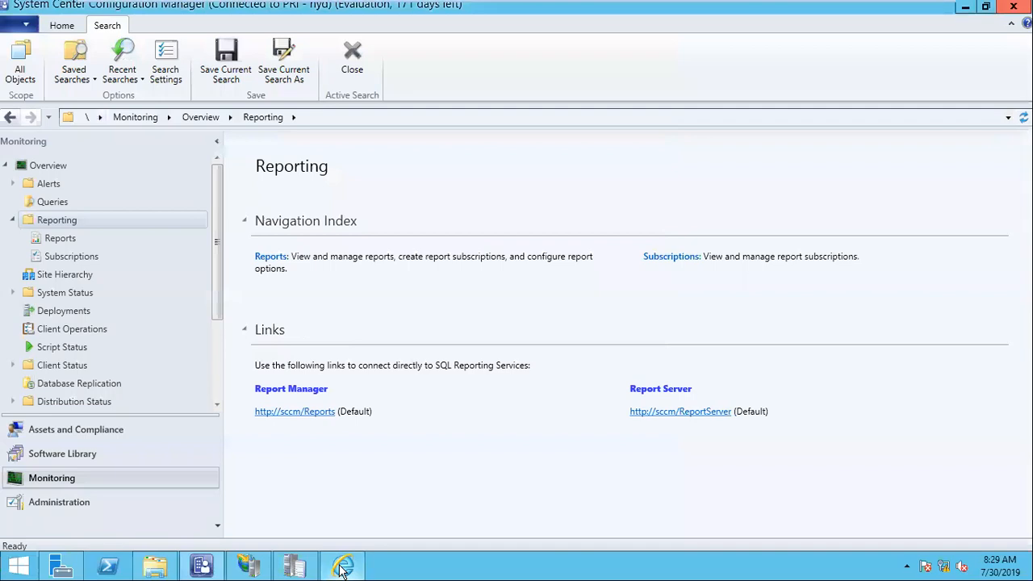
{"action": "left_click", "coordinate": [192, 56]}
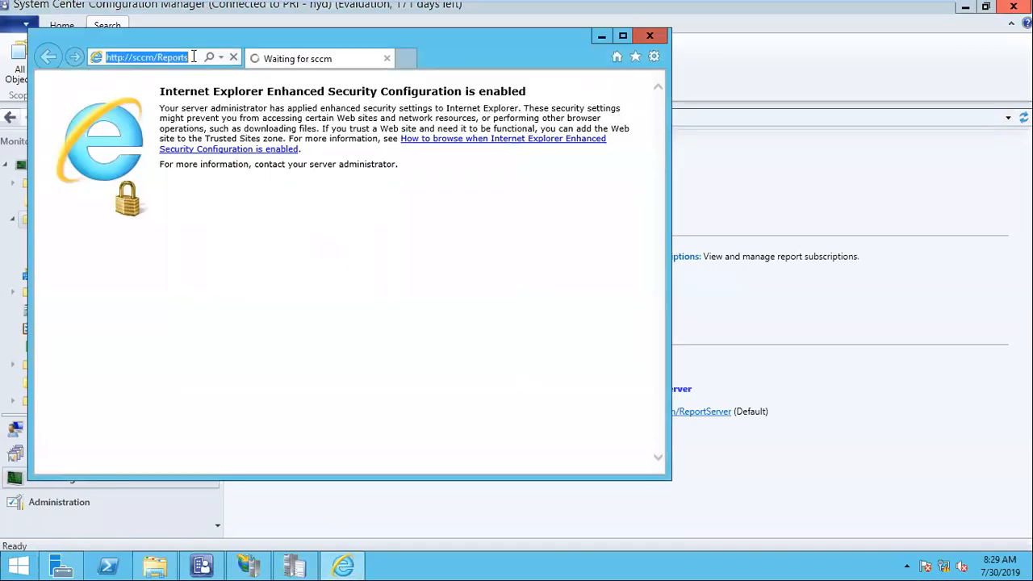
{"action": "mouse_move", "coordinate": [412, 5]}
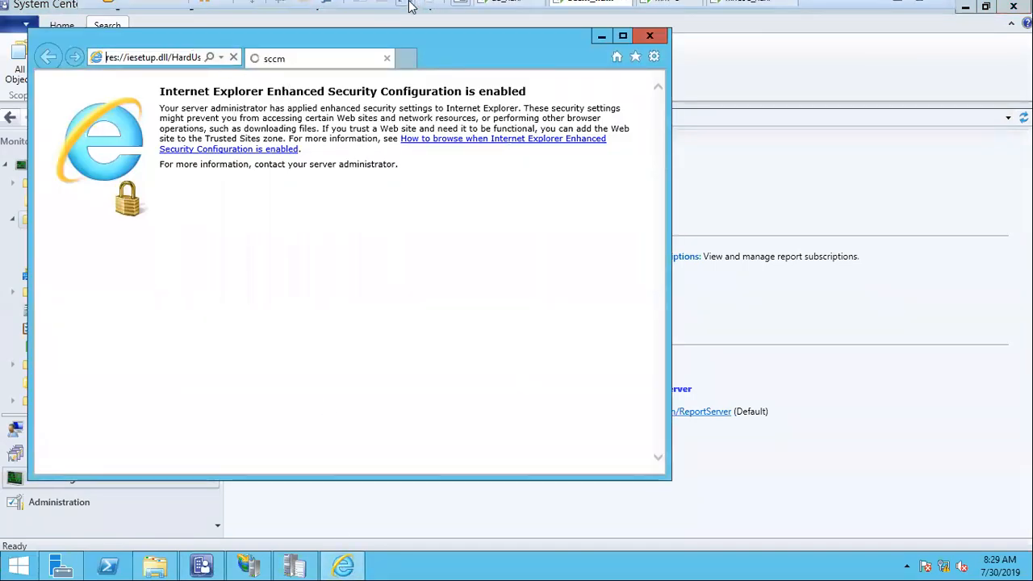
{"action": "left_click", "coordinate": [787, 11]}
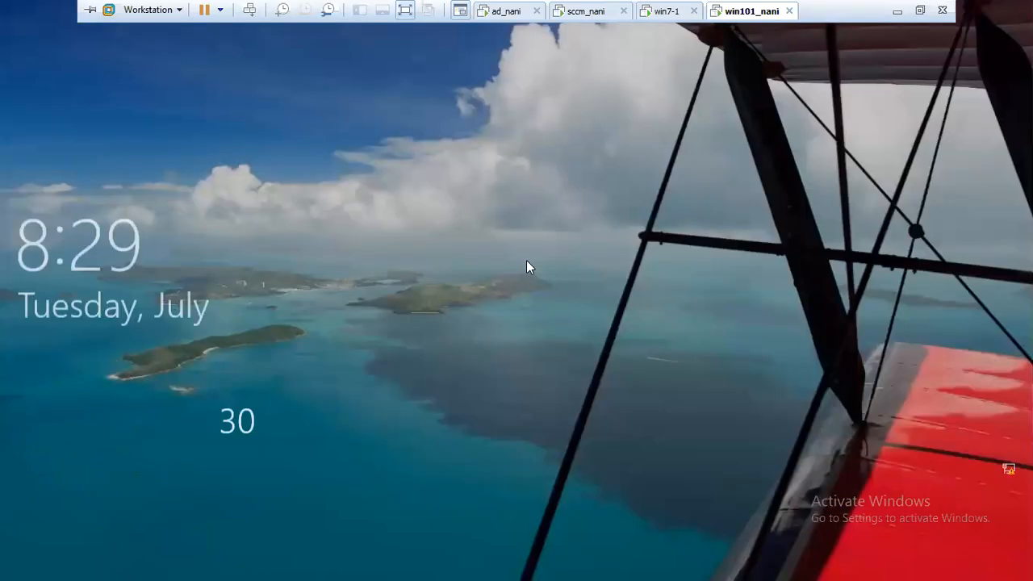
{"action": "left_click", "coordinate": [526, 260]}
{"action": "type", "text": "P@ssw0rd"}
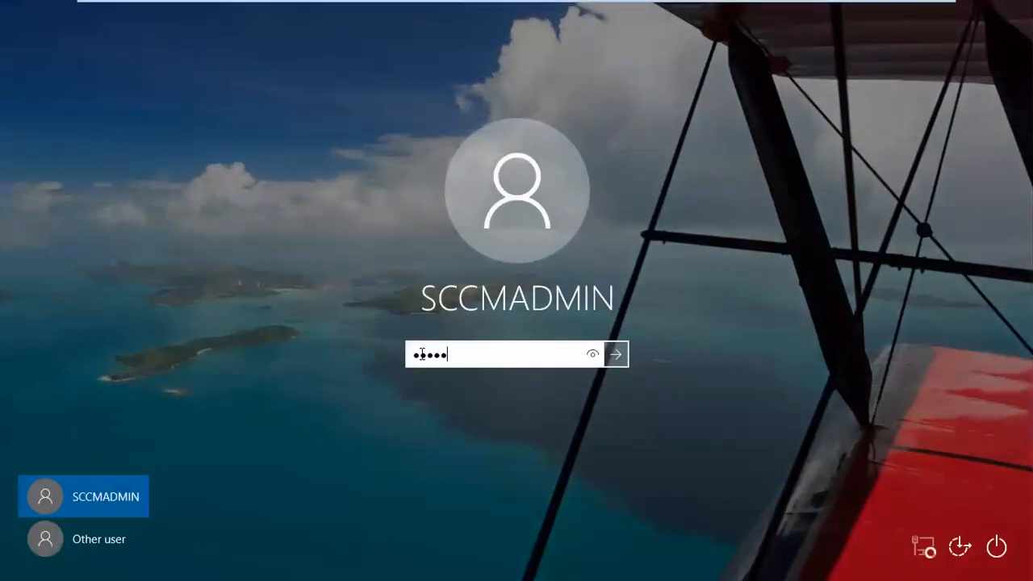
{"action": "key", "text": "Return"}
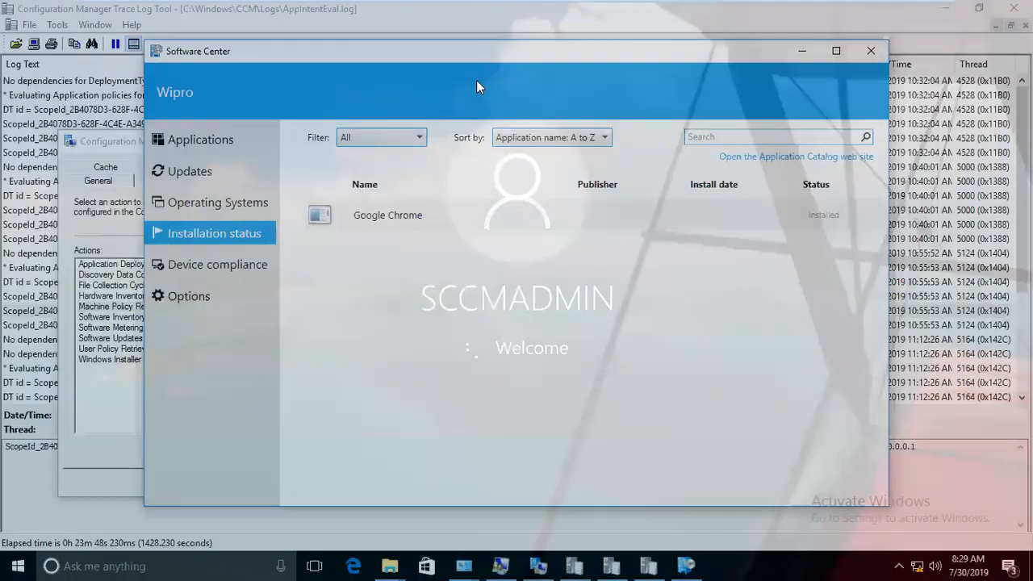
{"action": "left_click", "coordinate": [569, 12]}
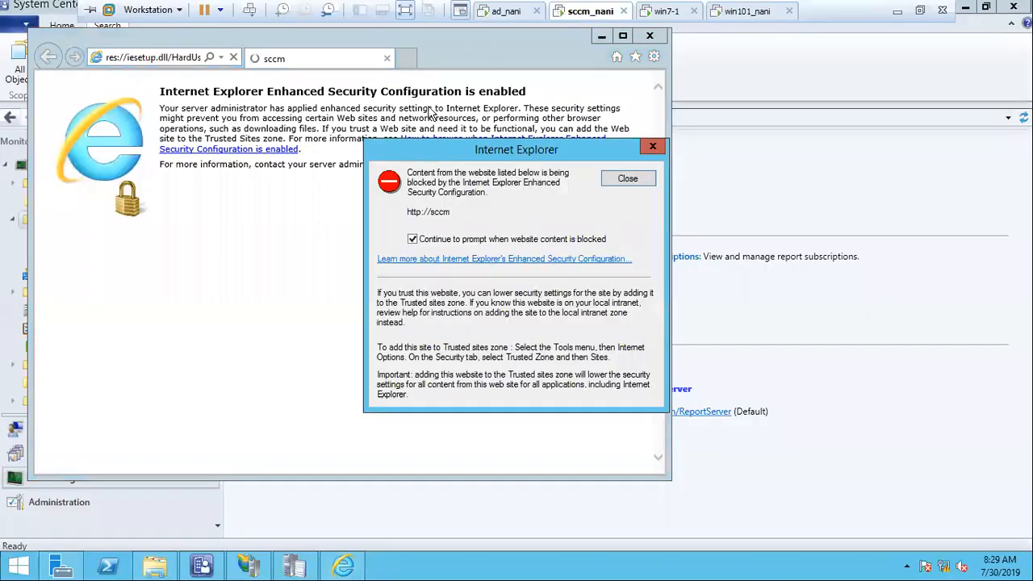
{"action": "left_click", "coordinate": [624, 179]}
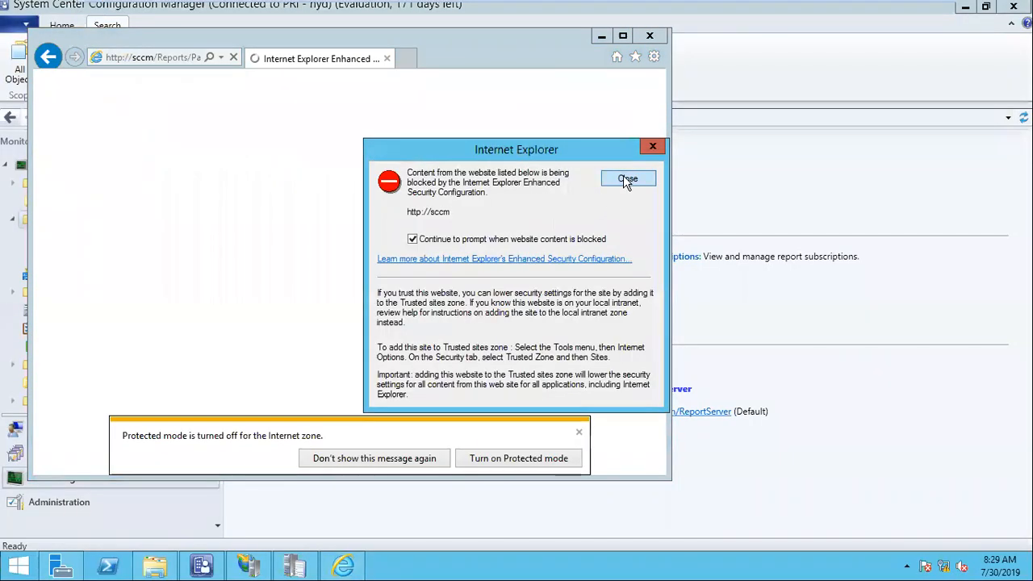
Maximize the browser and open the Internet zone's custom security level settings.
{"action": "left_click", "coordinate": [622, 36]}
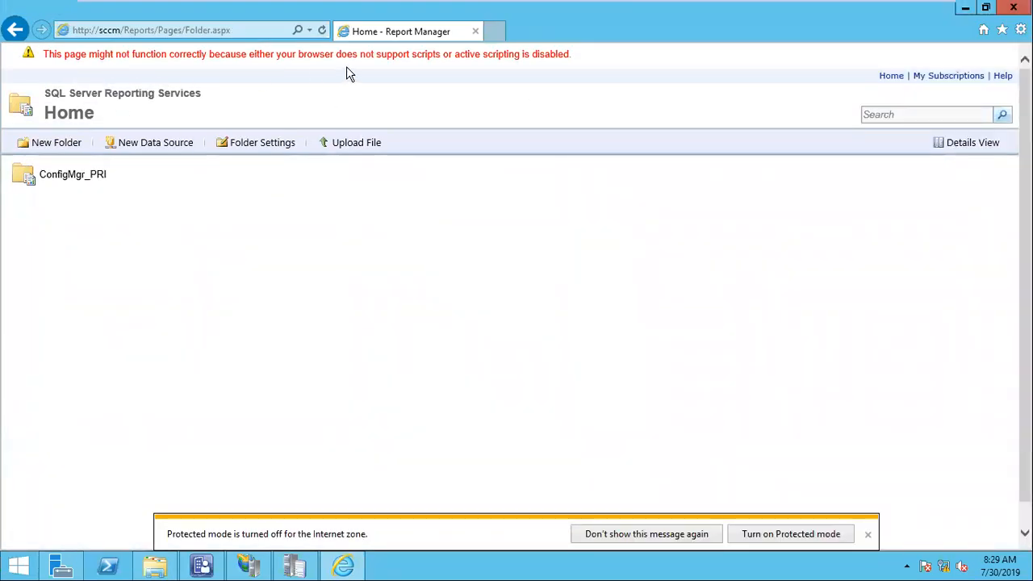
{"action": "left_click_drag", "start_coordinate": [481, 54], "coordinate": [523, 56]}
{"action": "left_click_drag", "start_coordinate": [580, 71], "coordinate": [988, 54]}
{"action": "left_click", "coordinate": [1021, 29]}
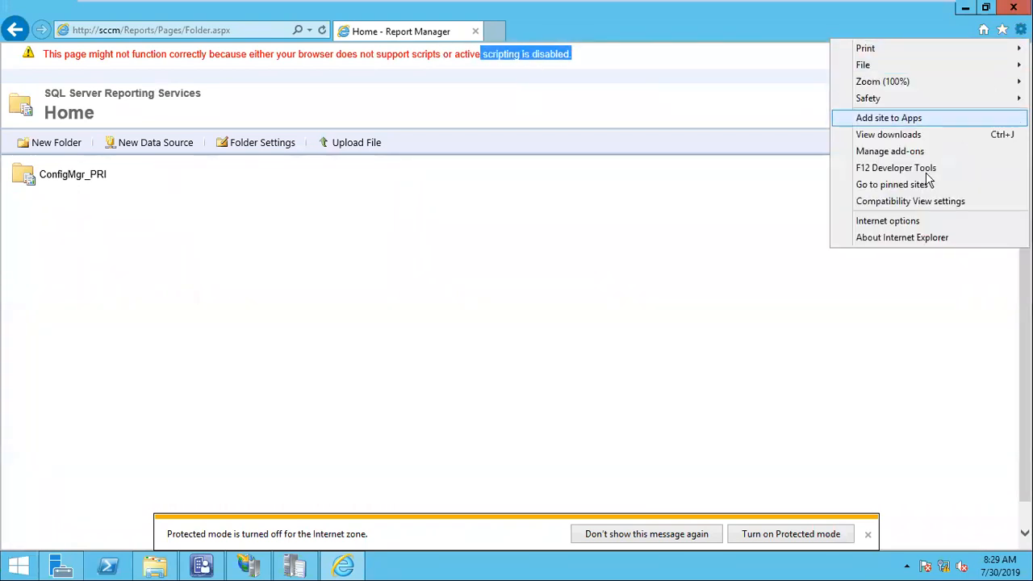
{"action": "left_click", "coordinate": [911, 220]}
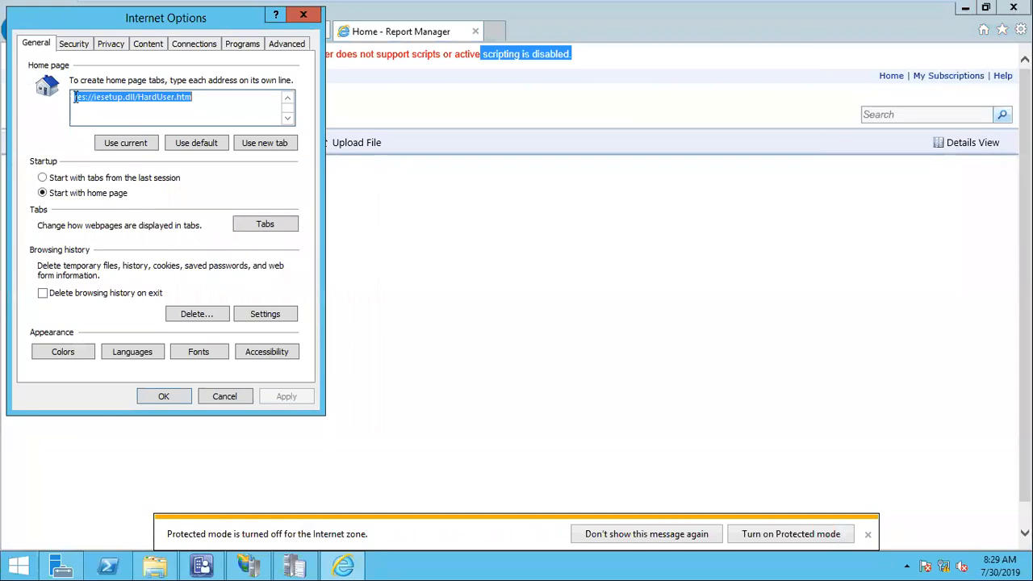
{"action": "left_click", "coordinate": [73, 43]}
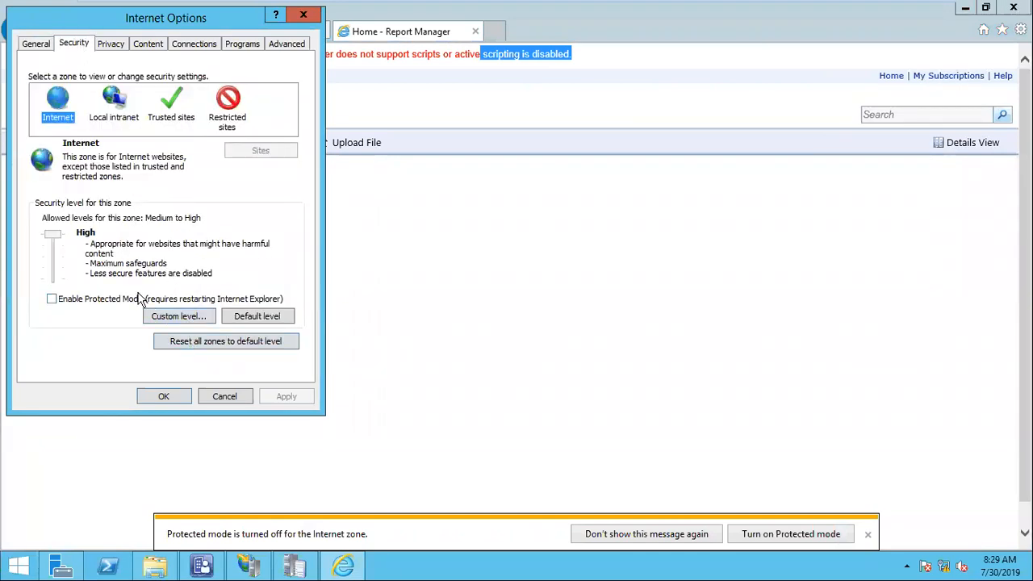
{"action": "left_click", "coordinate": [191, 320]}
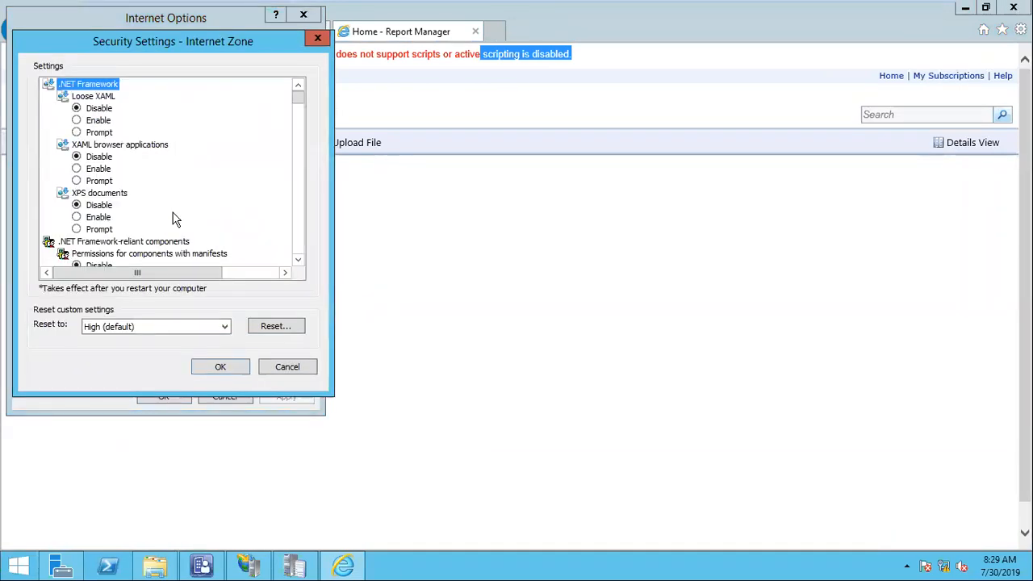
Set Active scripting to Enable and apply the custom Internet zone settings.
{"action": "key", "text": "s"}
{"action": "key", "text": "s"}
{"action": "key", "text": "s"}
{"action": "key", "text": "s"}
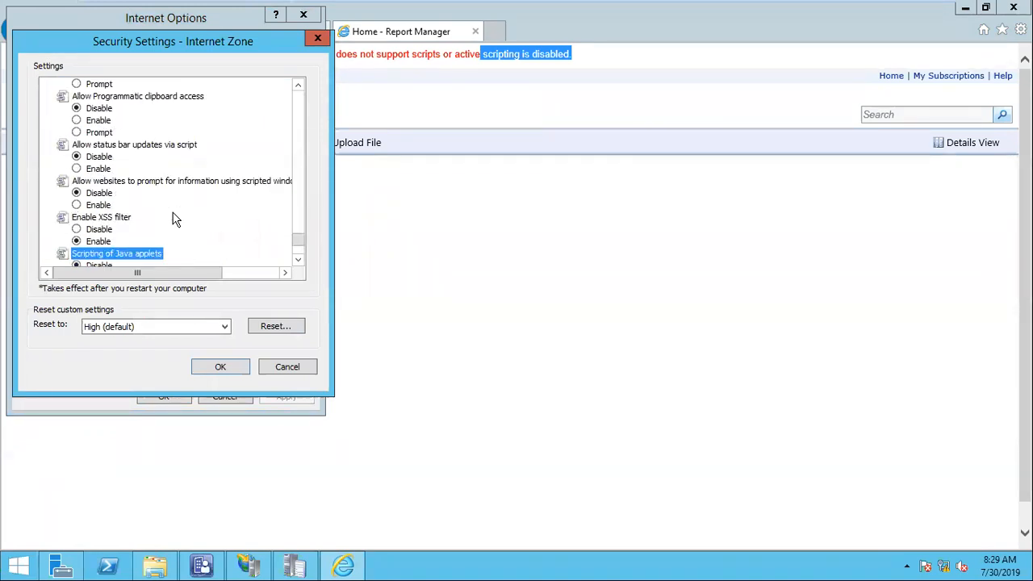
{"action": "key", "text": "s"}
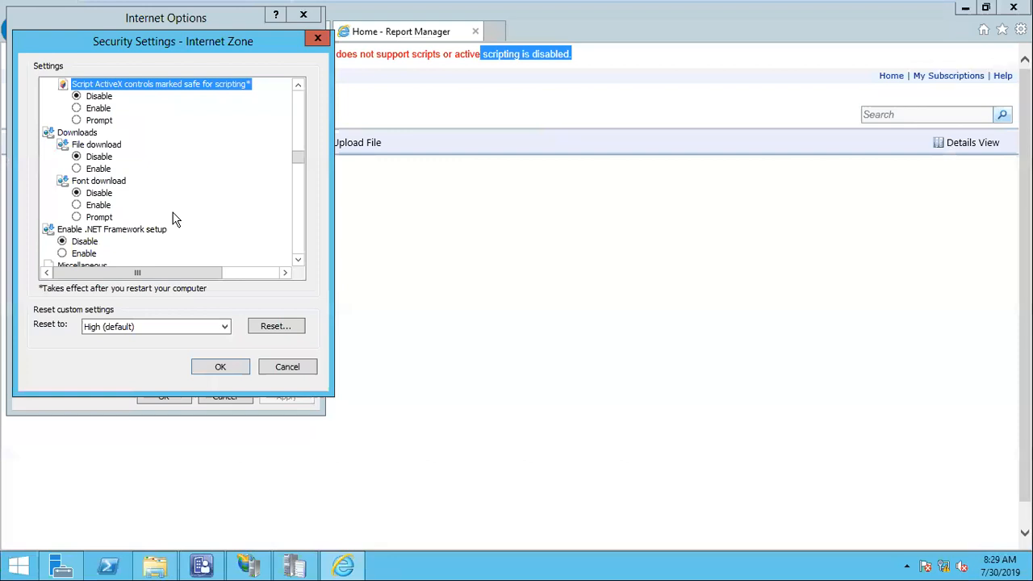
{"action": "key", "text": "s"}
{"action": "scroll", "coordinate": [176, 218], "scroll_direction": "down", "scroll_amount": 3}
{"action": "key", "text": "s"}
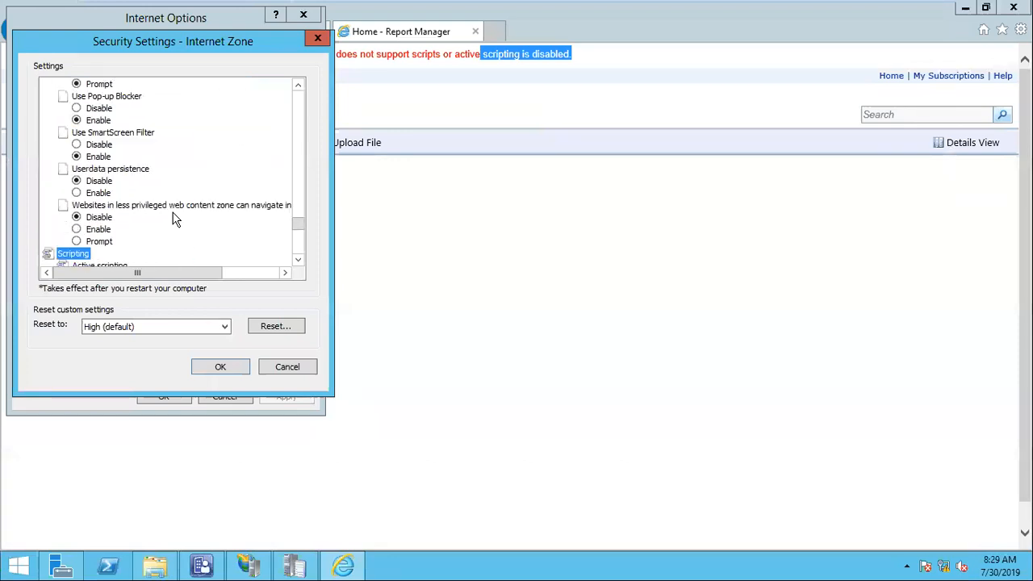
{"action": "scroll", "coordinate": [176, 218], "scroll_direction": "down", "scroll_amount": 2}
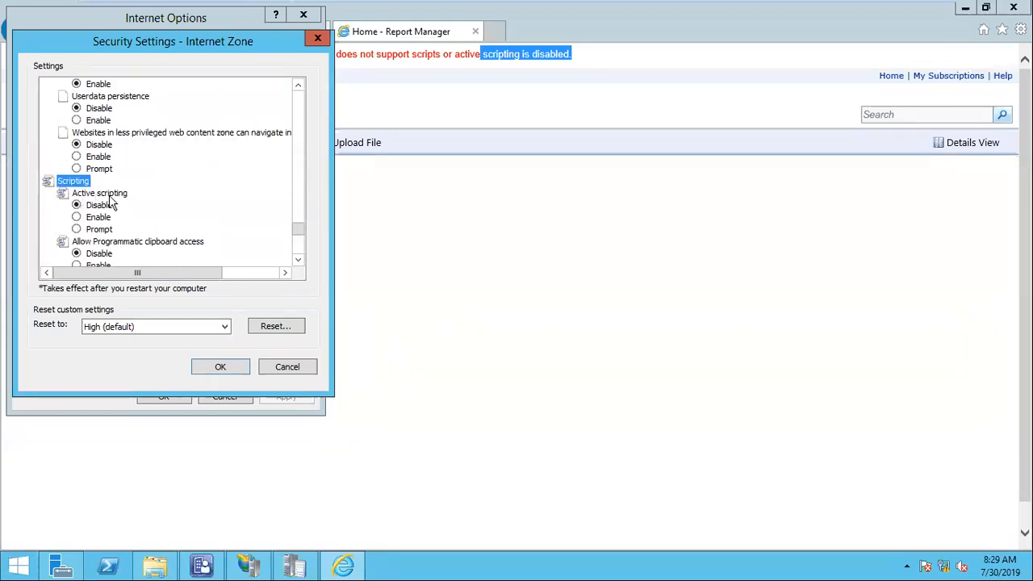
{"action": "left_click", "coordinate": [97, 220]}
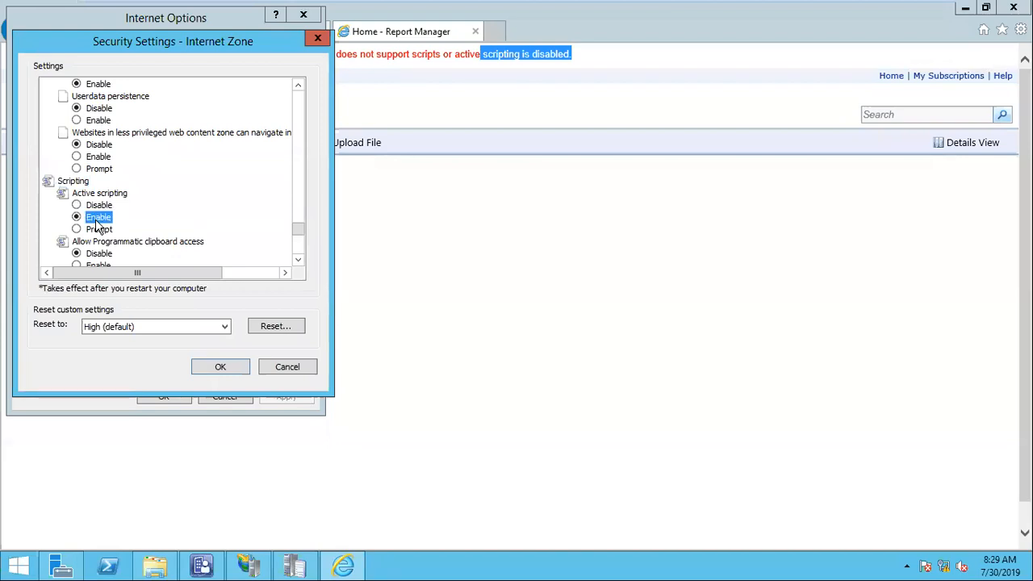
{"action": "left_click", "coordinate": [210, 366]}
{"action": "left_click", "coordinate": [483, 297]}
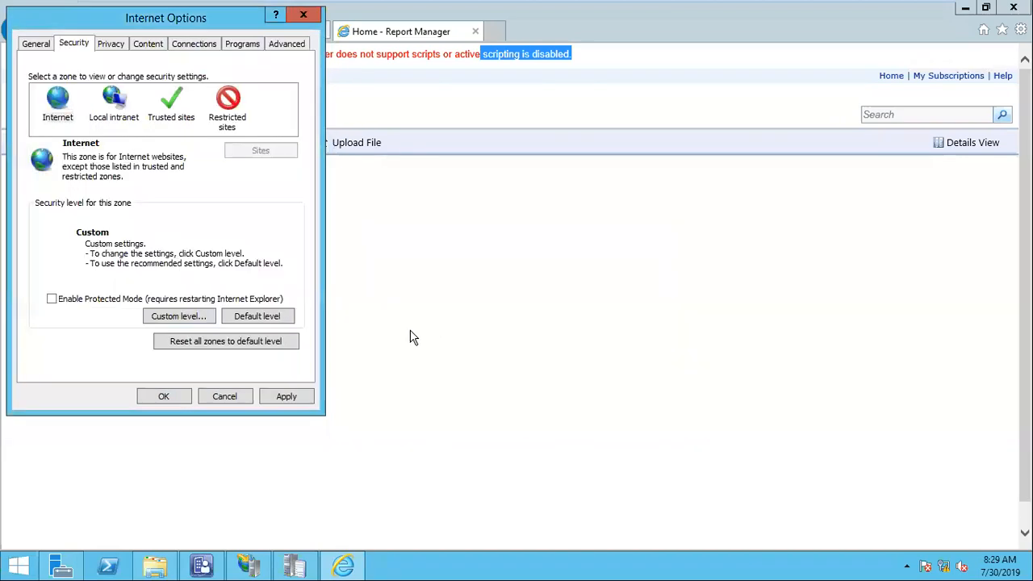
{"action": "left_click", "coordinate": [182, 397]}
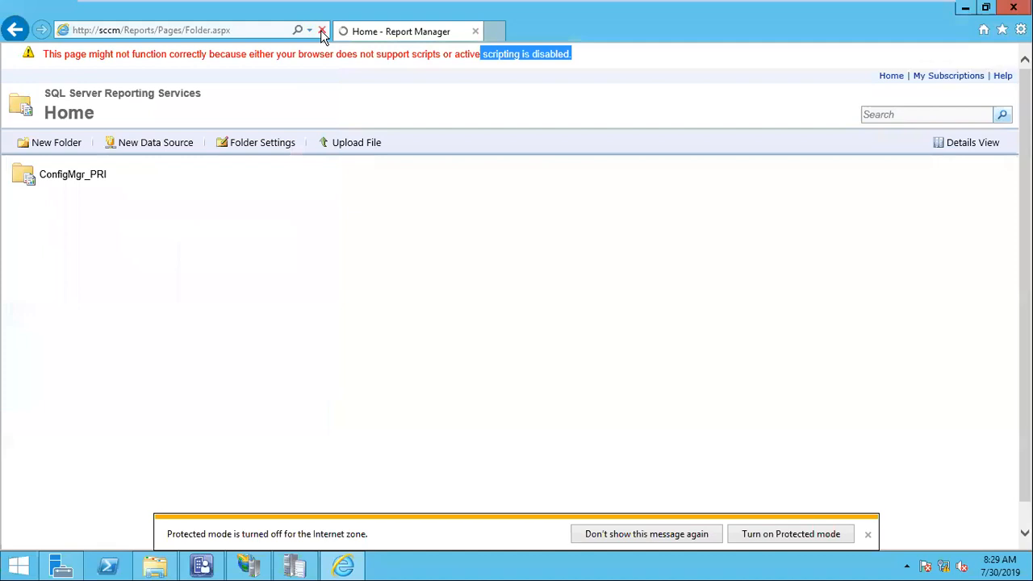
Open the ConfigMgr_PRI folder and dismiss the Protected Mode notification bar.
{"action": "left_click", "coordinate": [76, 153]}
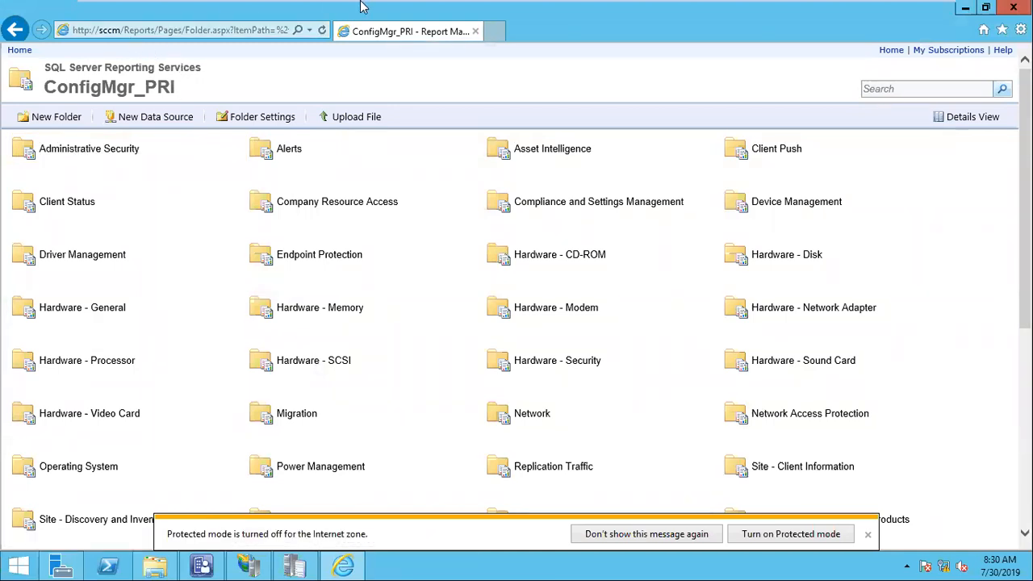
{"action": "mouse_move", "coordinate": [364, 4]}
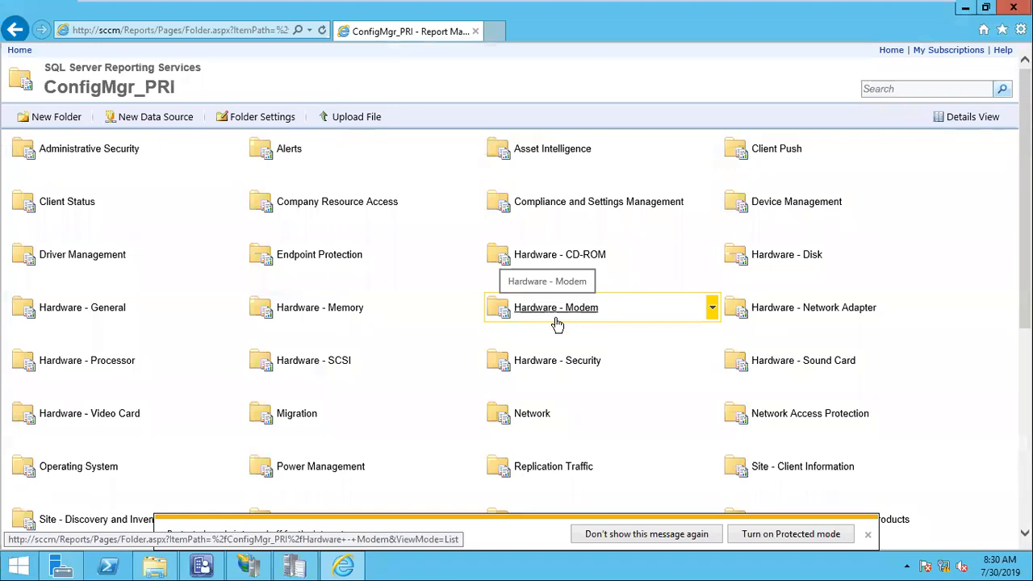
{"action": "left_click", "coordinate": [868, 534]}
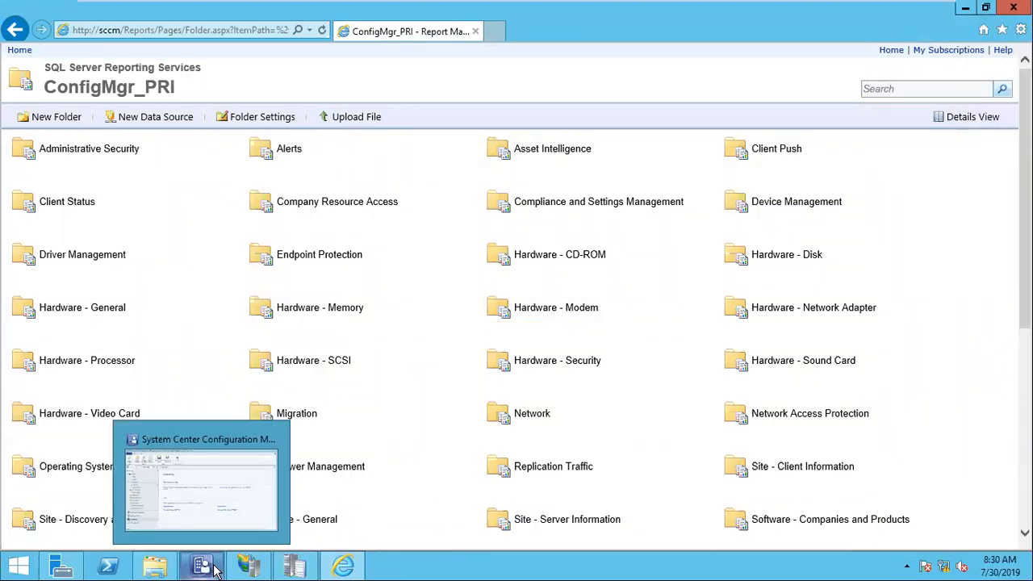
{"action": "left_click", "coordinate": [149, 35]}
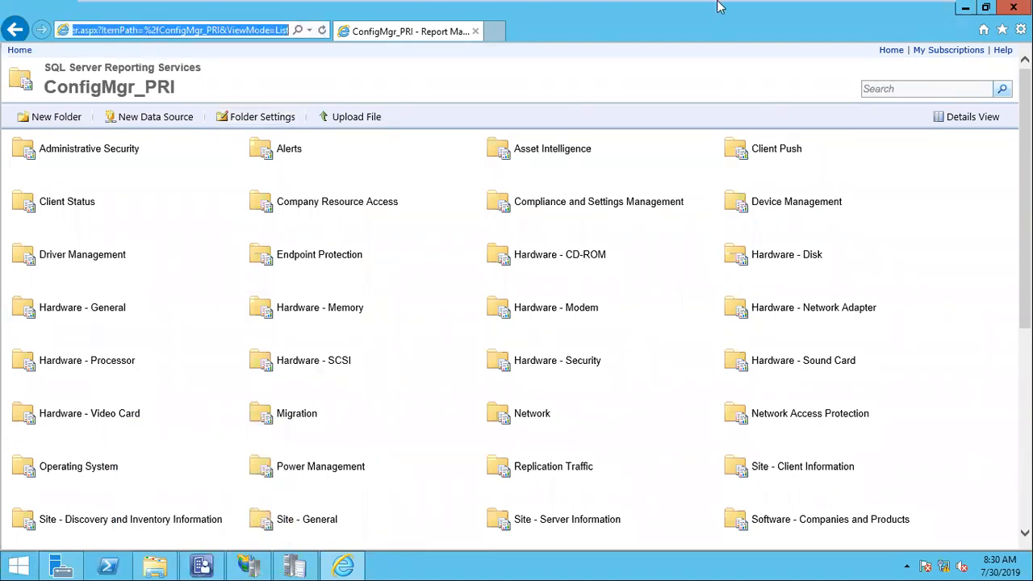
On the Windows 10 client VM, launch Internet Explorer from a Start search for 'int'.
{"action": "left_click", "coordinate": [741, 12]}
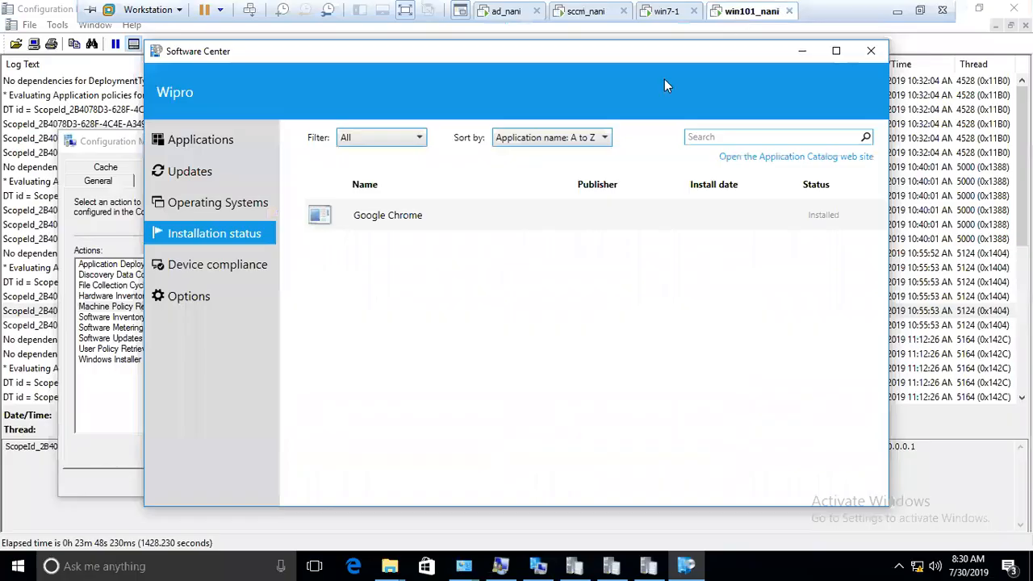
{"action": "left_click", "coordinate": [18, 565]}
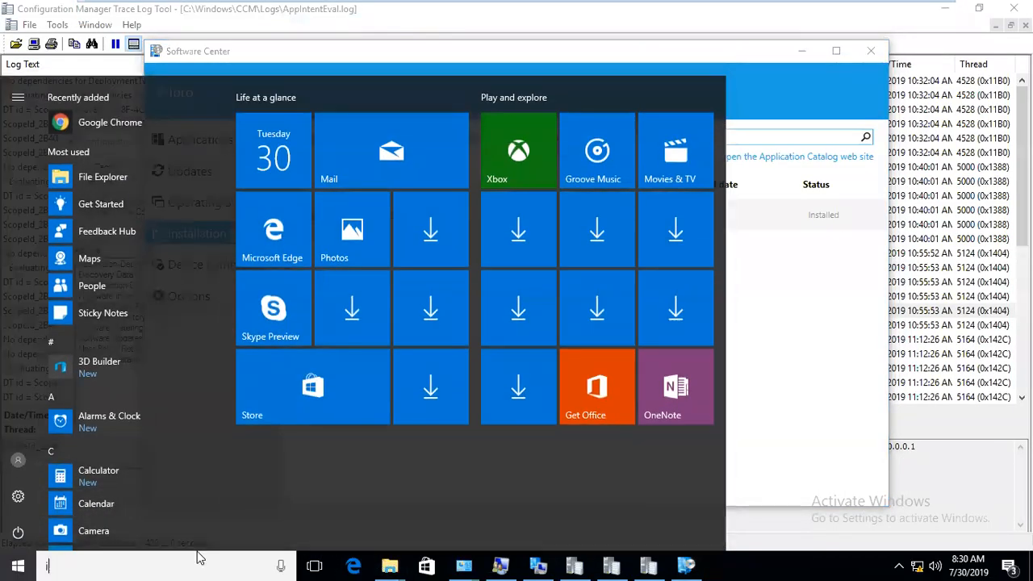
{"action": "type", "text": "int"}
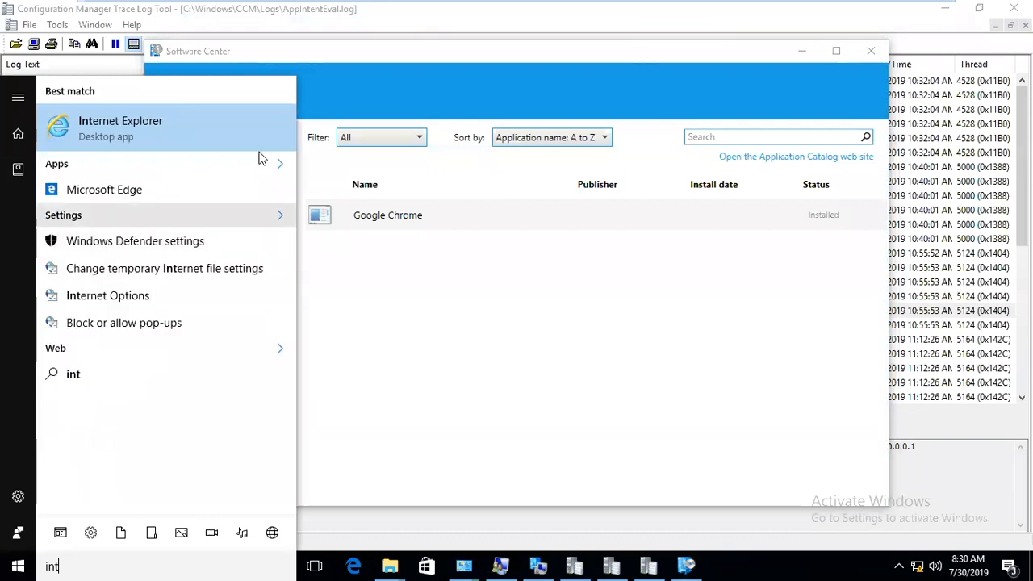
{"action": "left_click", "coordinate": [203, 119]}
{"action": "left_click", "coordinate": [10, 563]}
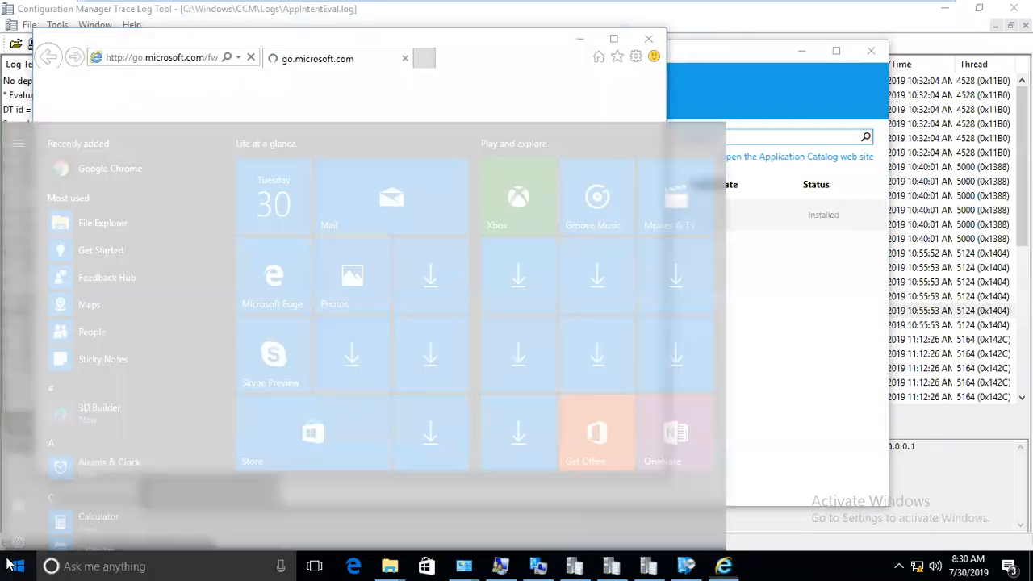
{"action": "left_click", "coordinate": [10, 563]}
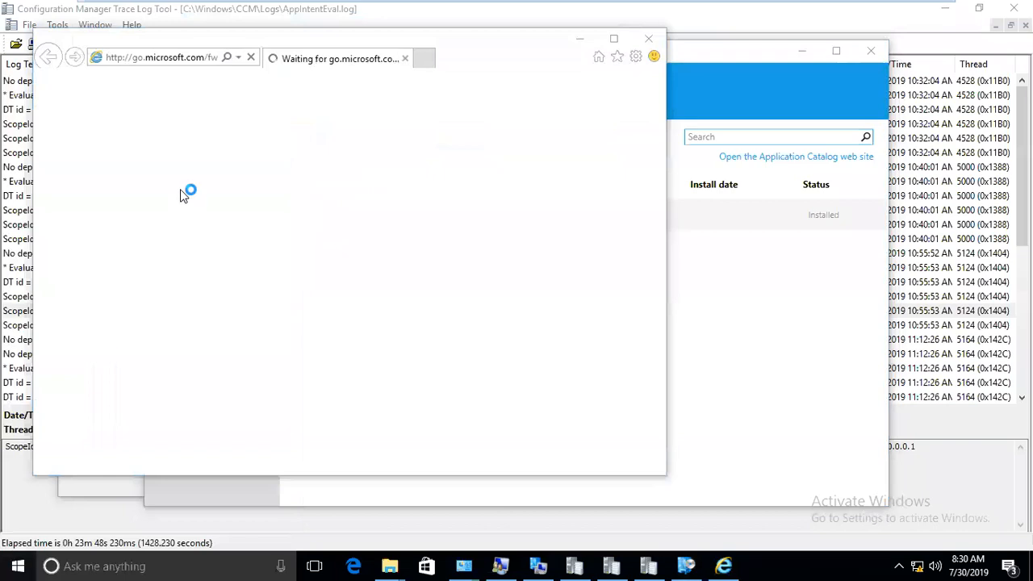
{"action": "left_click", "coordinate": [161, 58]}
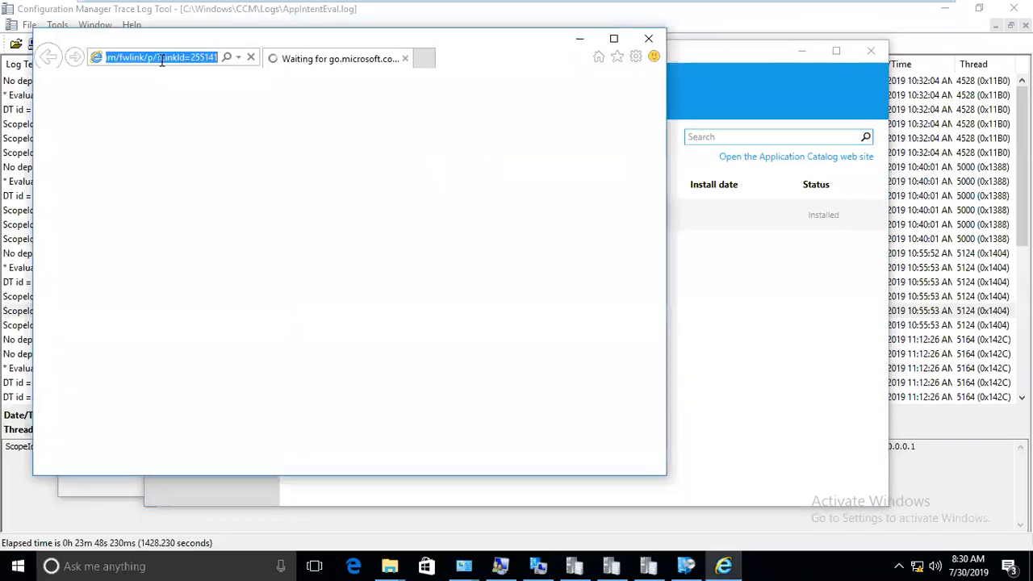
{"action": "type", "text": "ht"}
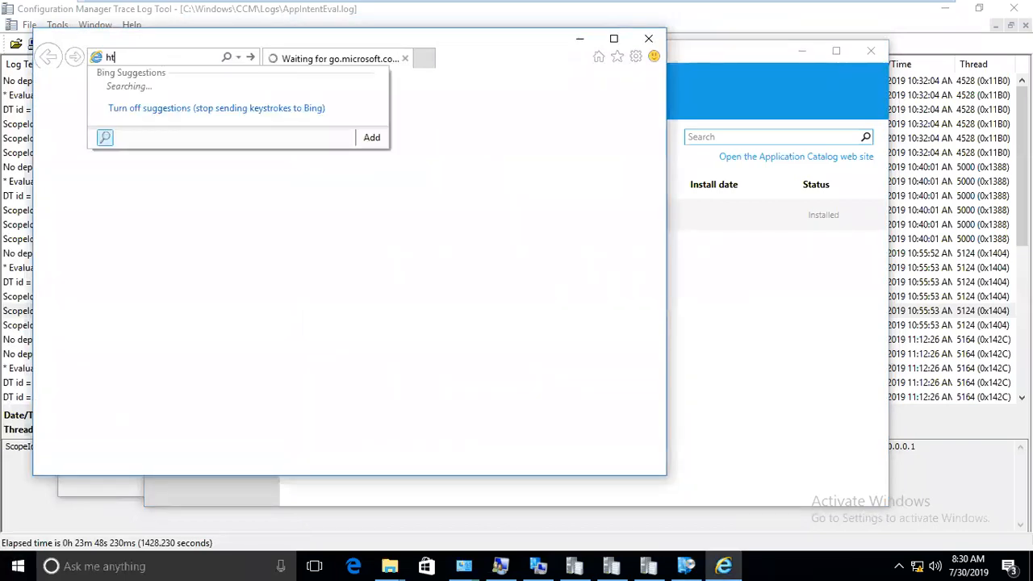
{"action": "type", "text": "tp://scc"}
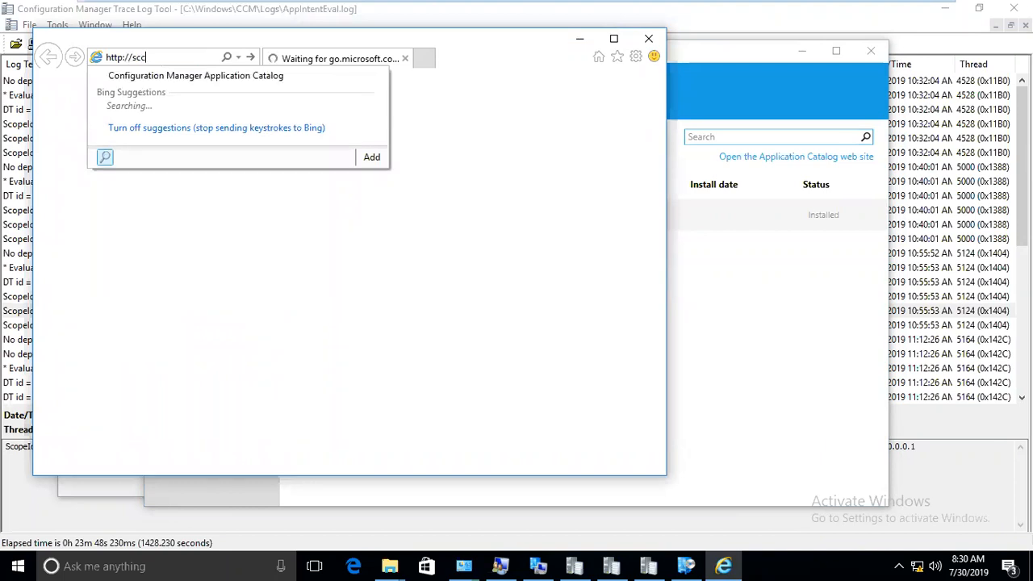
{"action": "type", "text": "m/repor"}
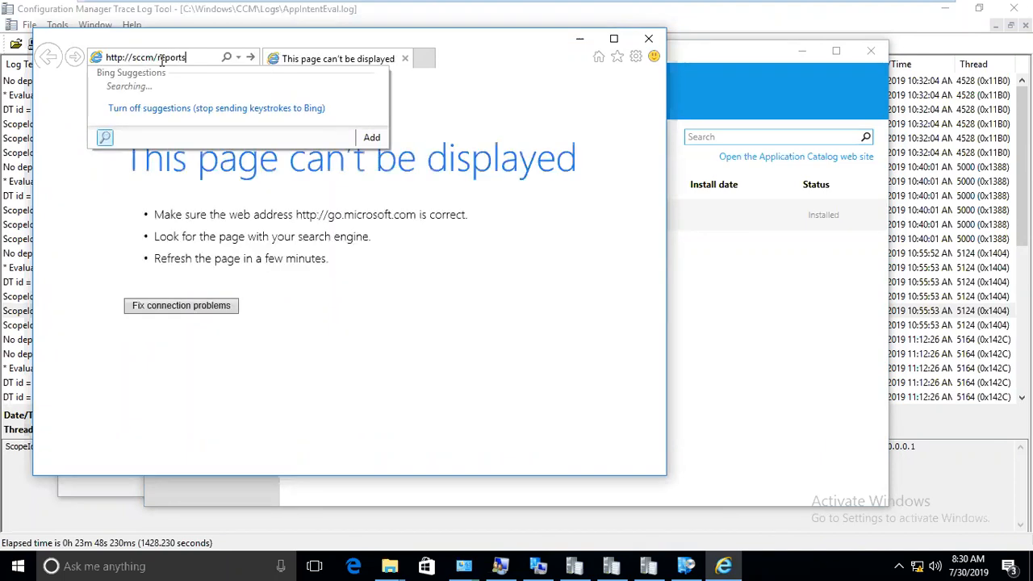
{"action": "type", "text": "ts"}
{"action": "key", "text": "Return"}
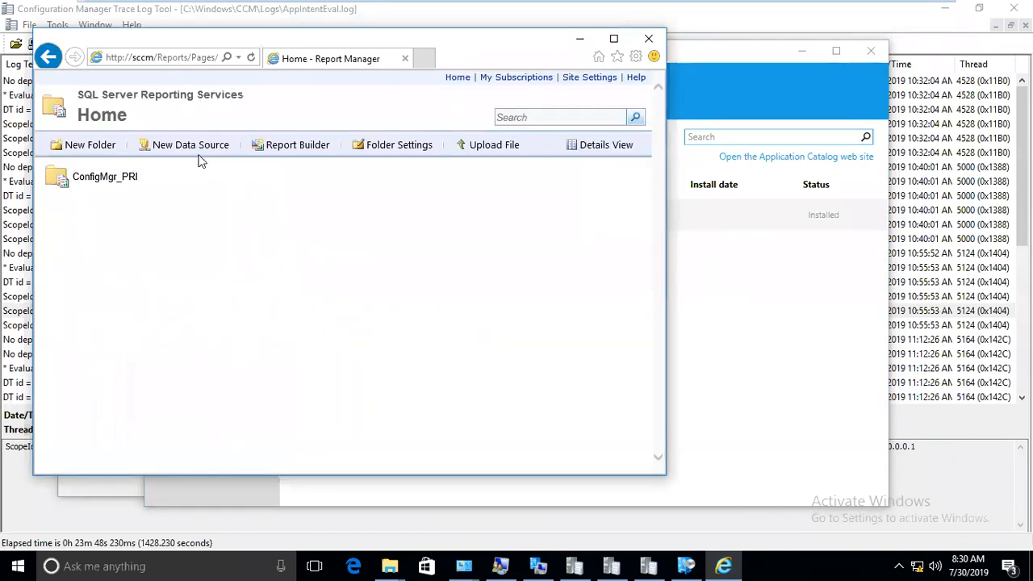
Open ConfigMgr_PRI > Software Distribution - Application Monitoring > All application deployments (basic).
{"action": "left_click", "coordinate": [614, 38]}
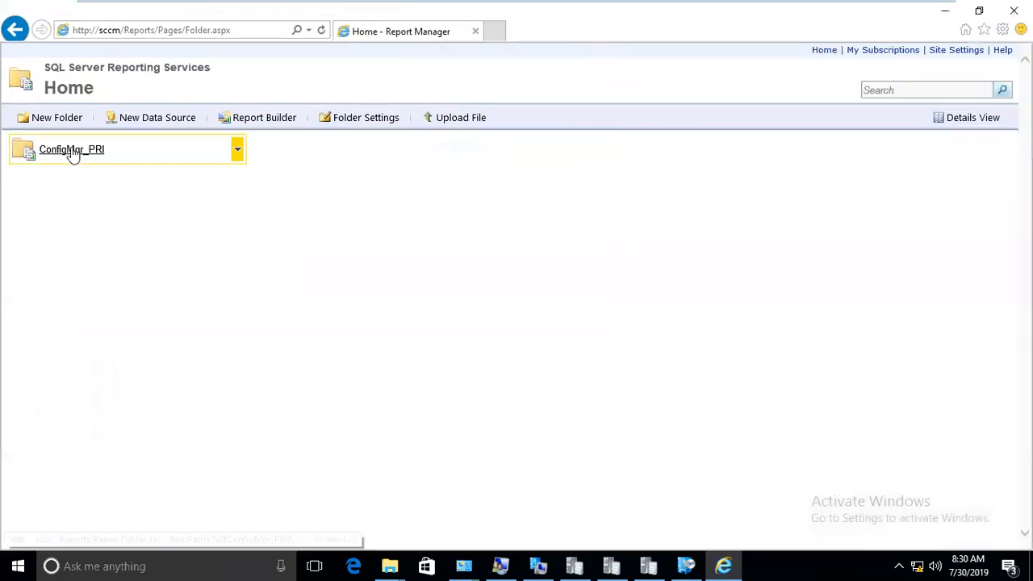
{"action": "left_click", "coordinate": [72, 152]}
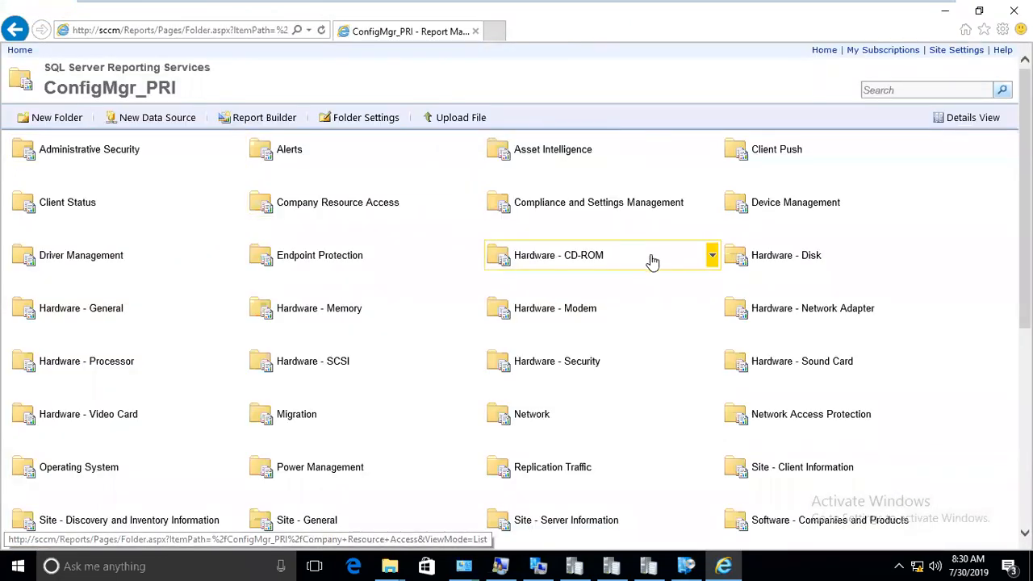
{"action": "scroll", "coordinate": [297, 415], "scroll_direction": "down", "scroll_amount": 5}
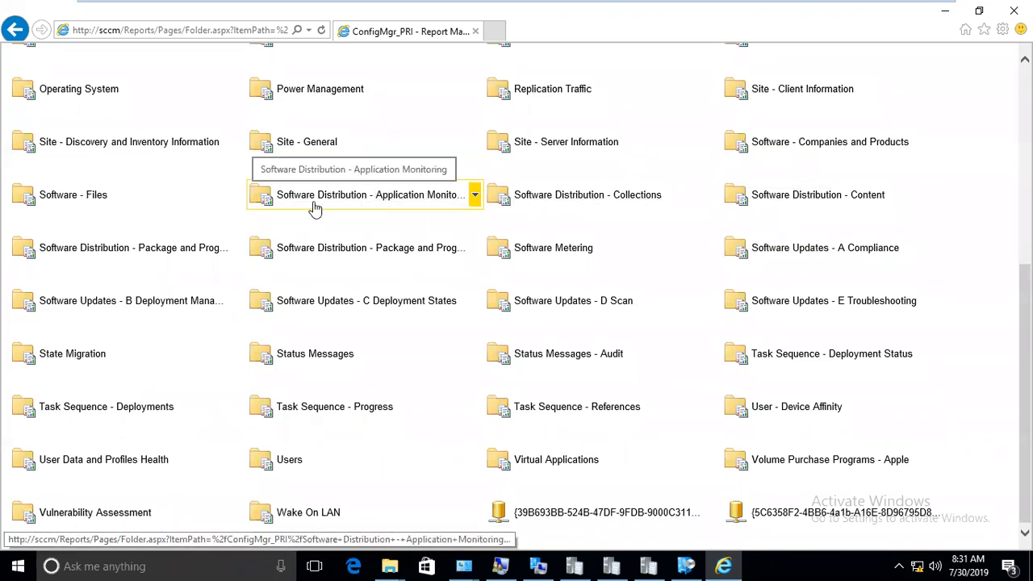
{"action": "left_click", "coordinate": [345, 197]}
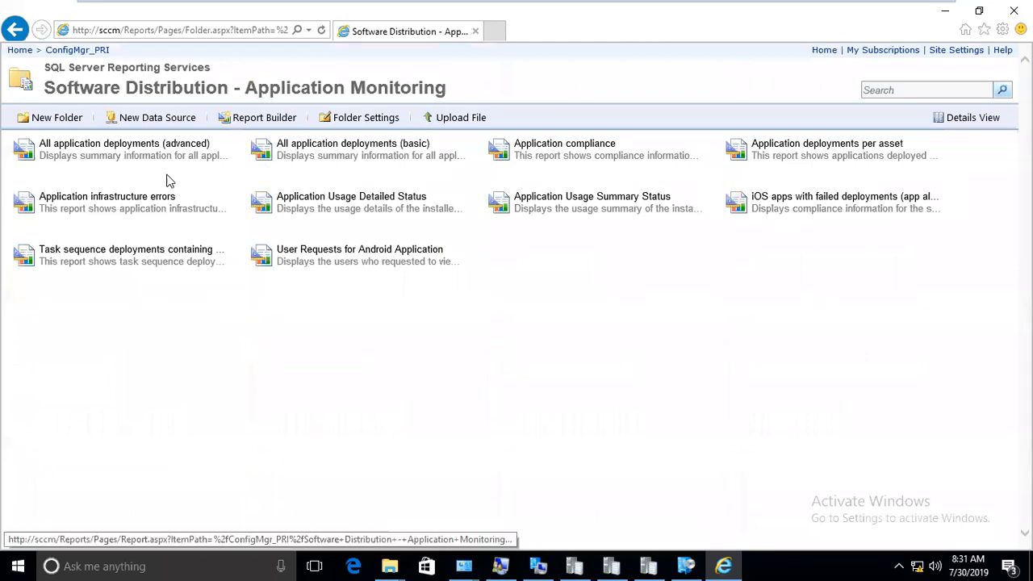
{"action": "left_click", "coordinate": [322, 151]}
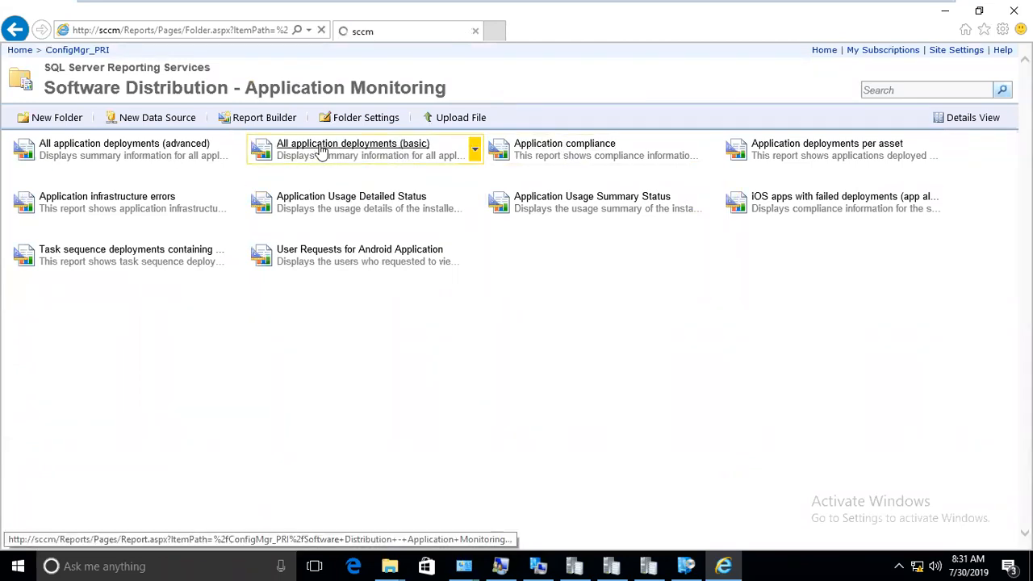
Run the report by Application for Google Chrome 70.0.0.01 with collection Chrome 70.0.0.1 - Install.
{"action": "left_click", "coordinate": [235, 77]}
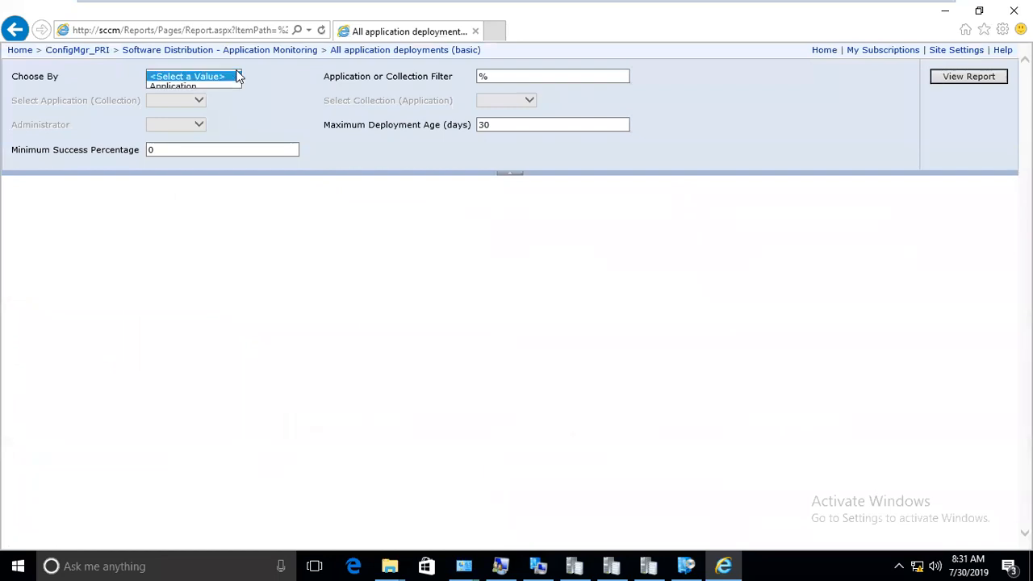
{"action": "left_click", "coordinate": [221, 92]}
{"action": "left_click", "coordinate": [228, 77]}
{"action": "left_click", "coordinate": [194, 66]}
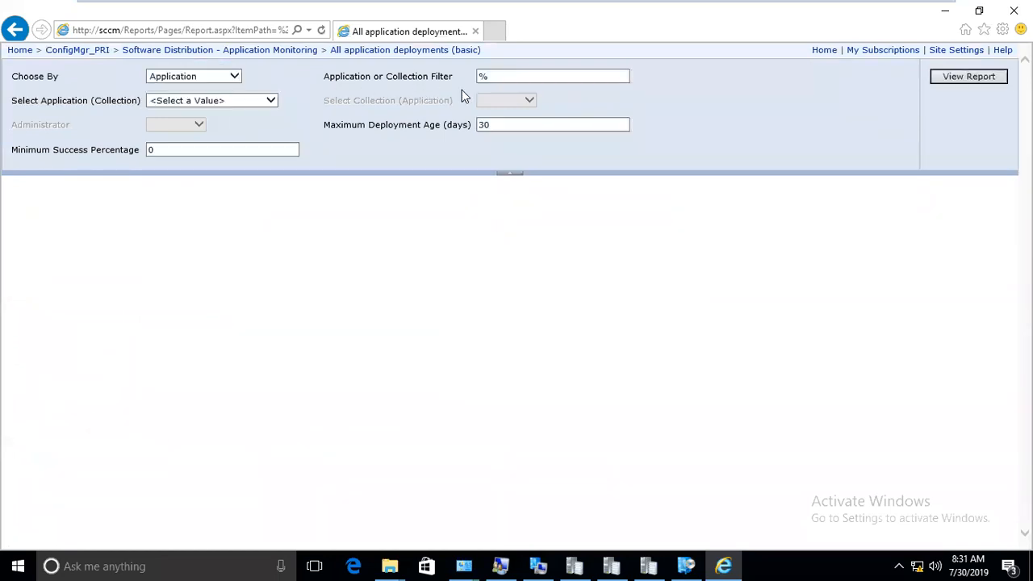
{"action": "left_click", "coordinate": [215, 101]}
{"action": "left_click", "coordinate": [216, 131]}
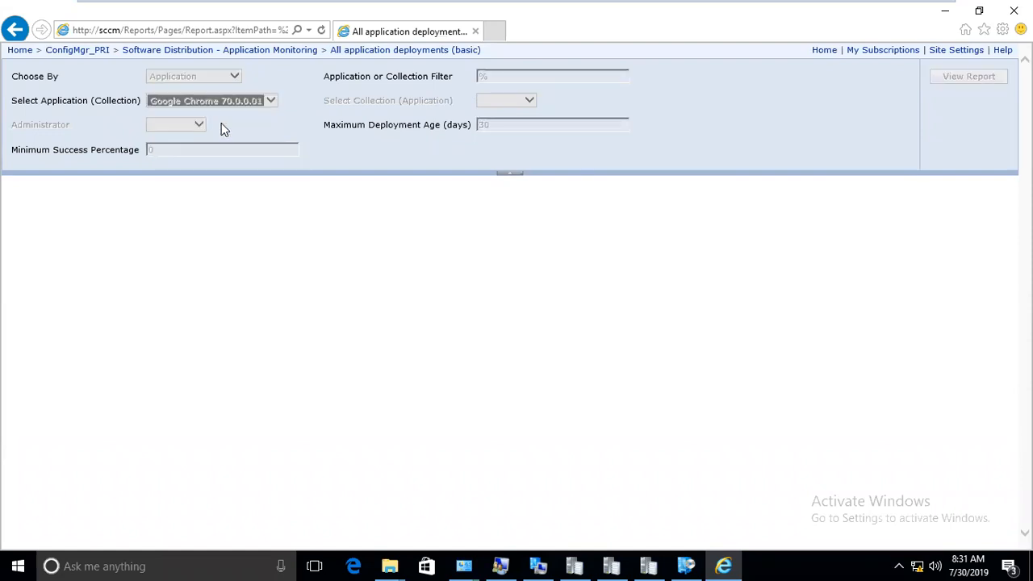
{"action": "left_click", "coordinate": [529, 101]}
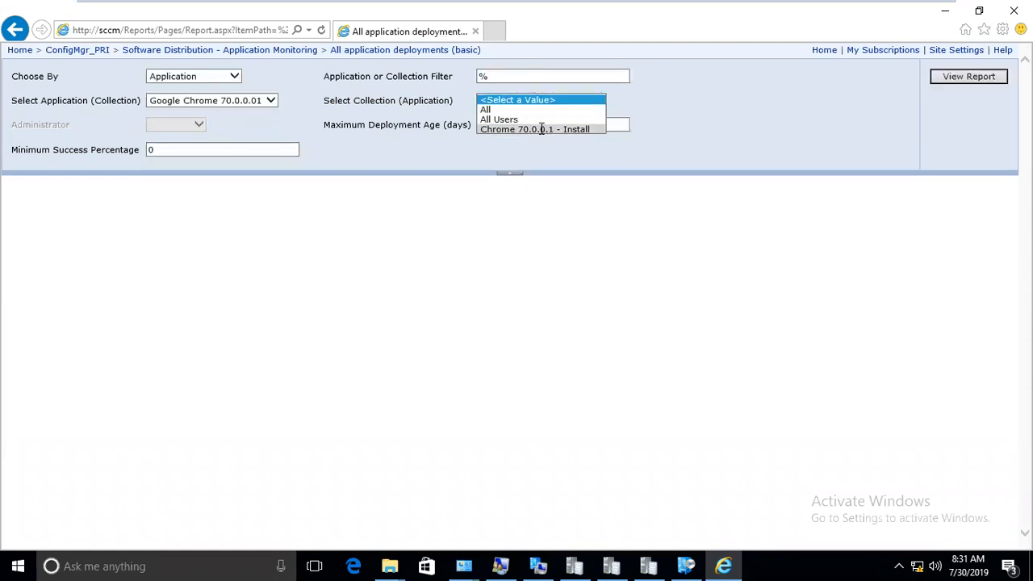
{"action": "left_click", "coordinate": [537, 130]}
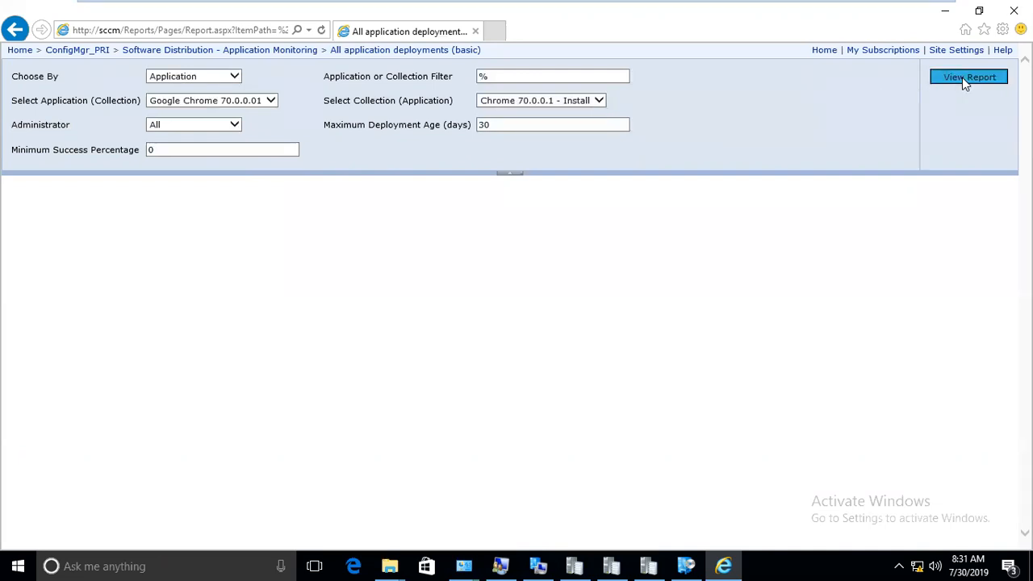
{"action": "left_click", "coordinate": [962, 78]}
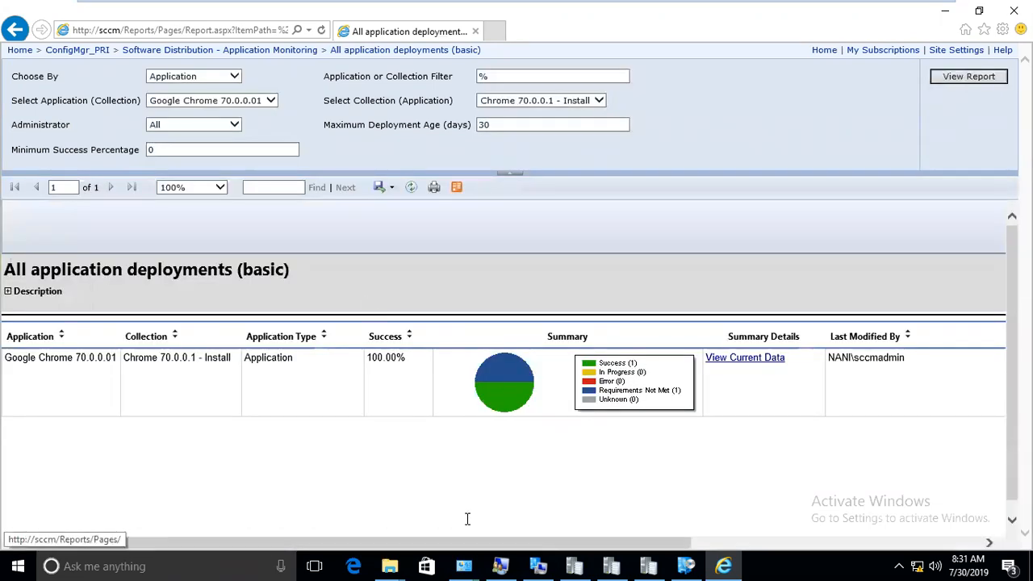
Drill from the Success status down to device-level Success details for SYSTEM200.
{"action": "left_click", "coordinate": [622, 369]}
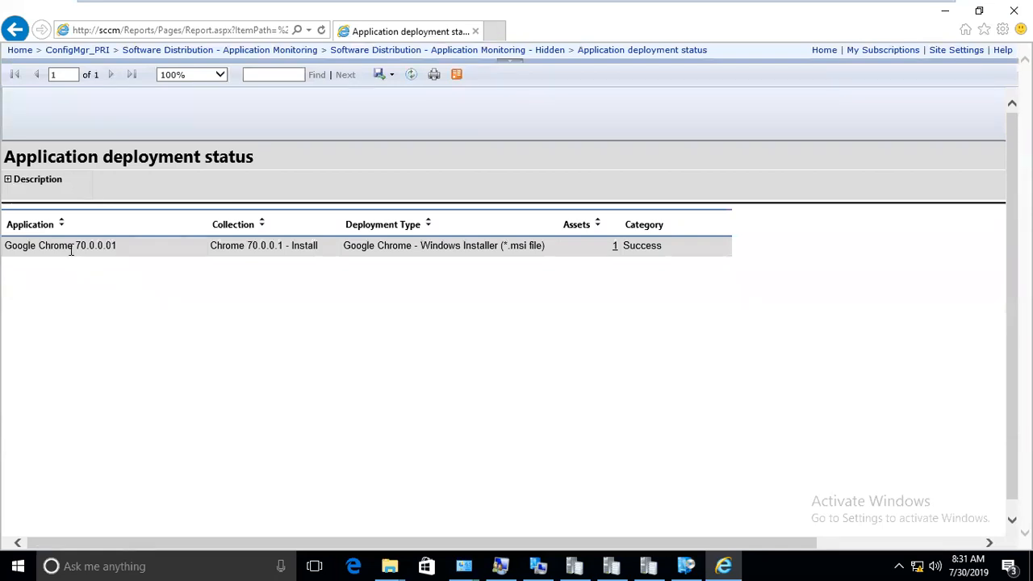
{"action": "double_click", "coordinate": [63, 246]}
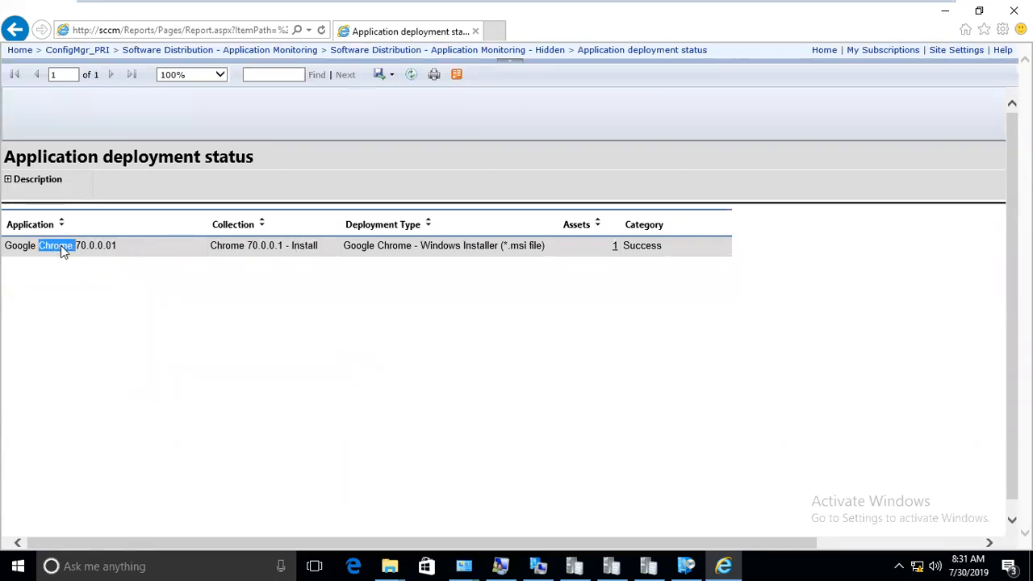
{"action": "left_click", "coordinate": [618, 249]}
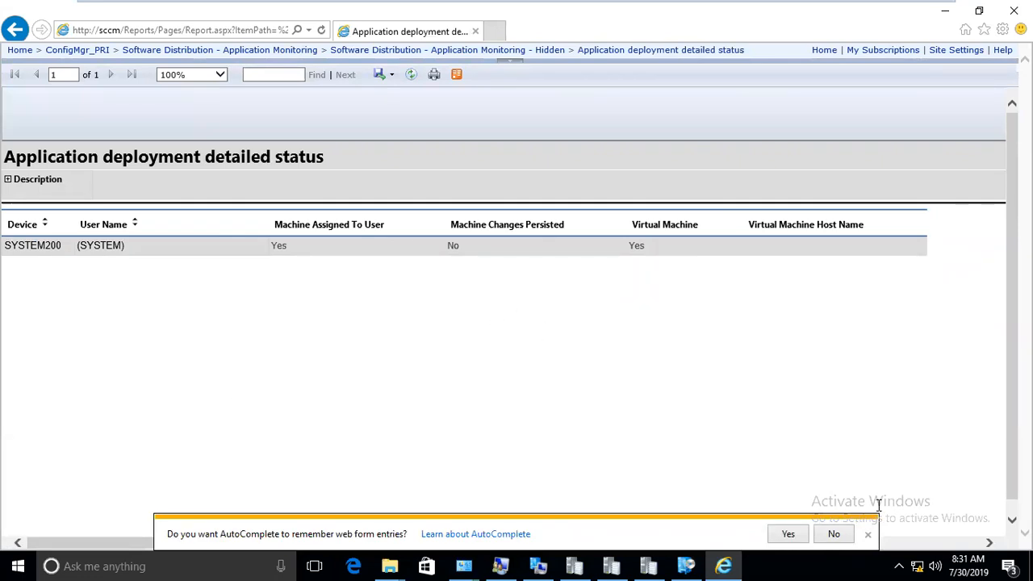
{"action": "left_click", "coordinate": [868, 536]}
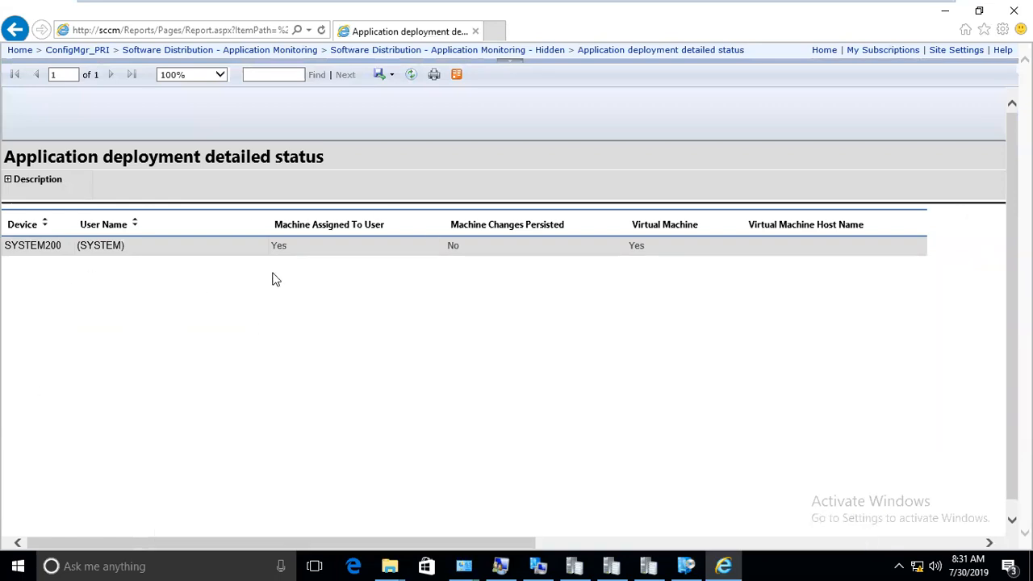
Return to the Application Monitoring folder and leave the VM for the host desktop.
{"action": "left_click", "coordinate": [189, 50]}
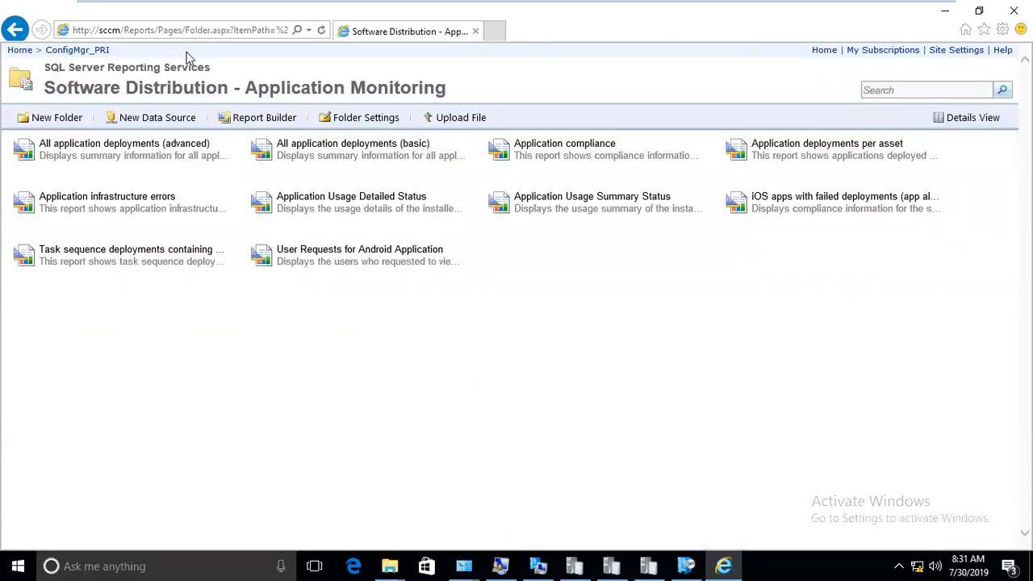
{"action": "left_click", "coordinate": [476, 151]}
{"action": "left_click", "coordinate": [647, 323]}
{"action": "mouse_move", "coordinate": [767, 4]}
{"action": "left_click", "coordinate": [896, 10]}
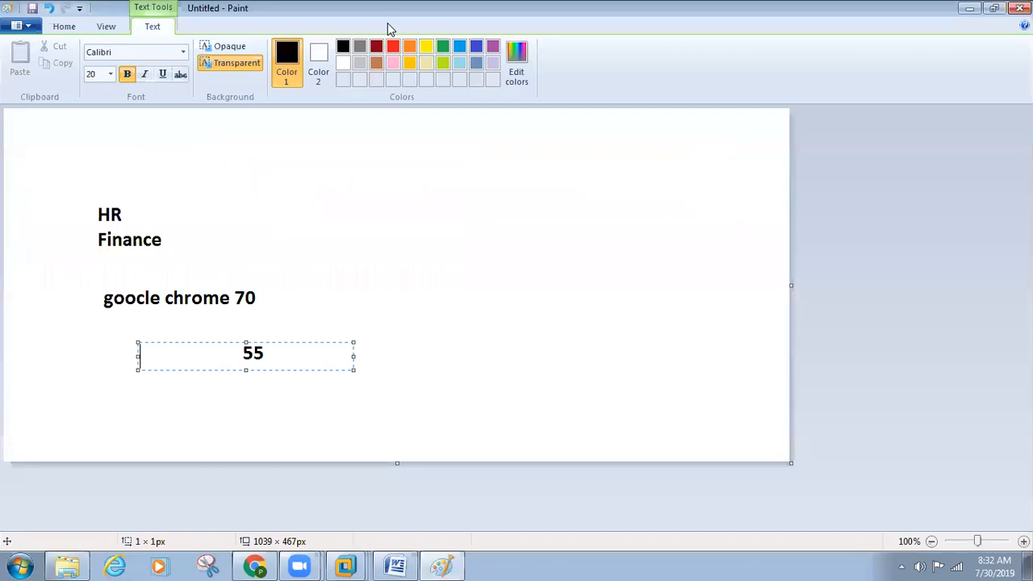